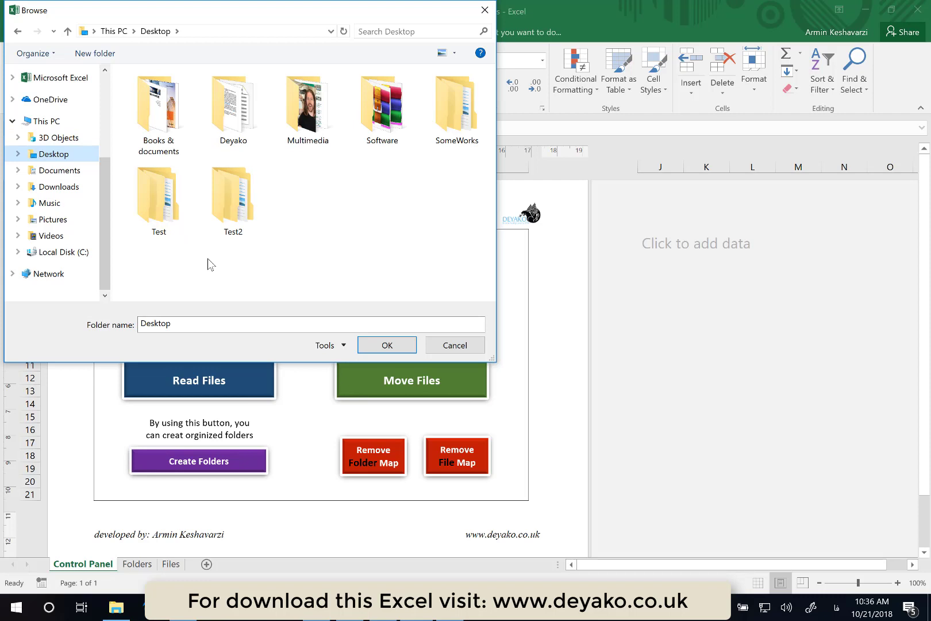
- Confirm Desktop as the folder to map and dismiss the completion message
{"action": "left_click", "coordinate": [385, 347]}
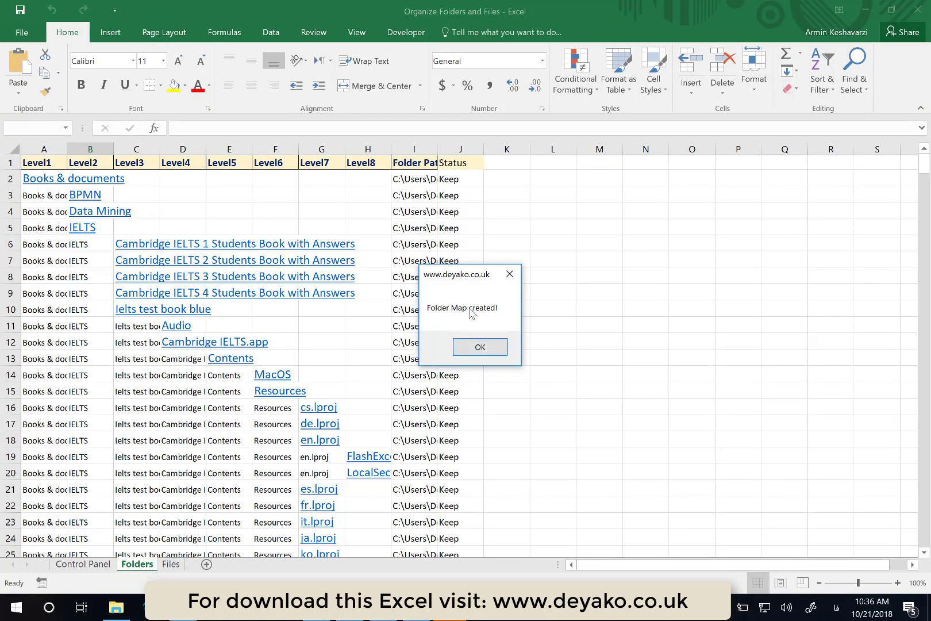
{"action": "left_click", "coordinate": [476, 357]}
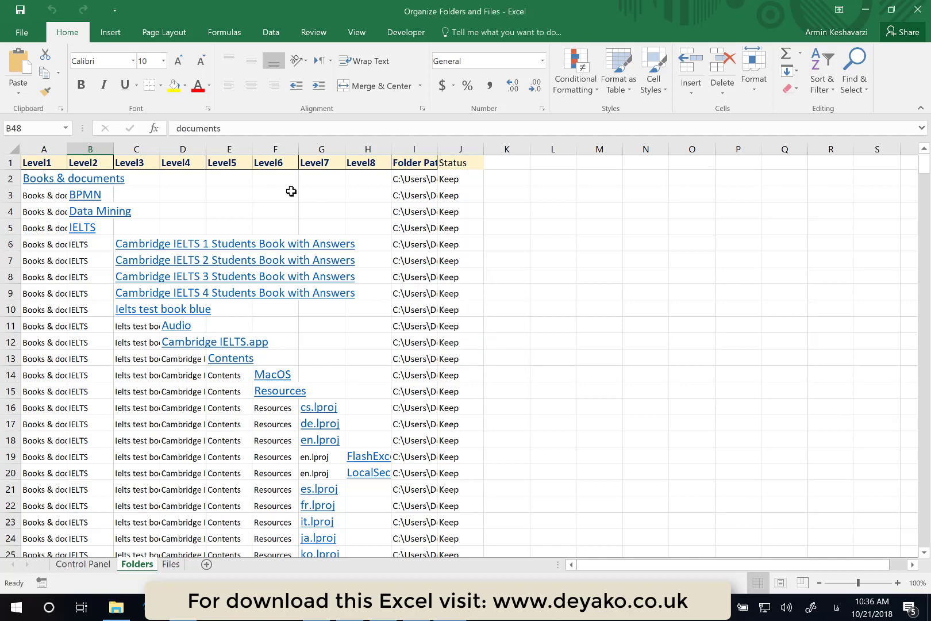
- Autofit the widths of columns A through H on the Folders sheet
{"action": "left_click_drag", "start_coordinate": [44, 149], "coordinate": [372, 145]}
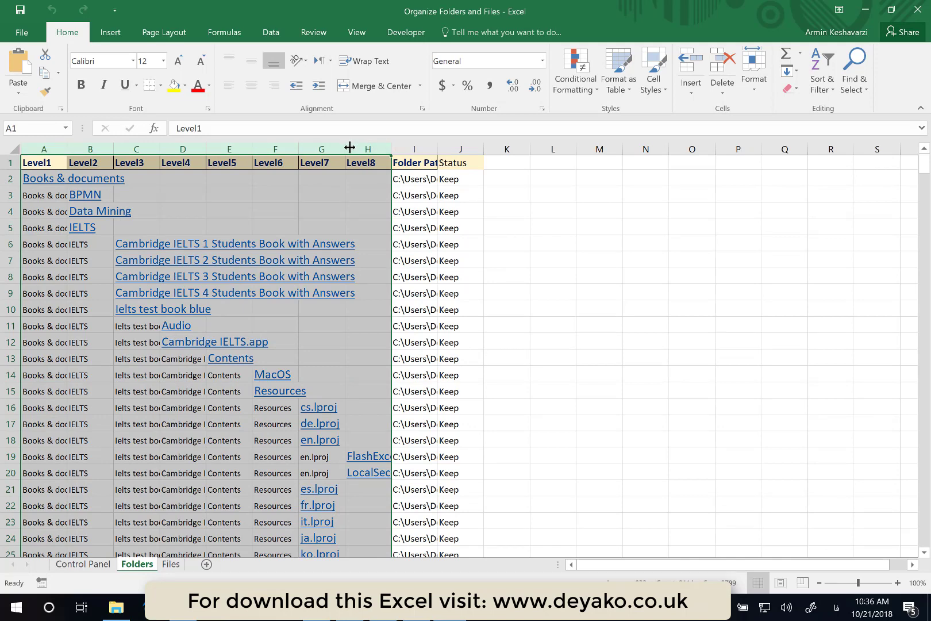
{"action": "double_click", "coordinate": [349, 148]}
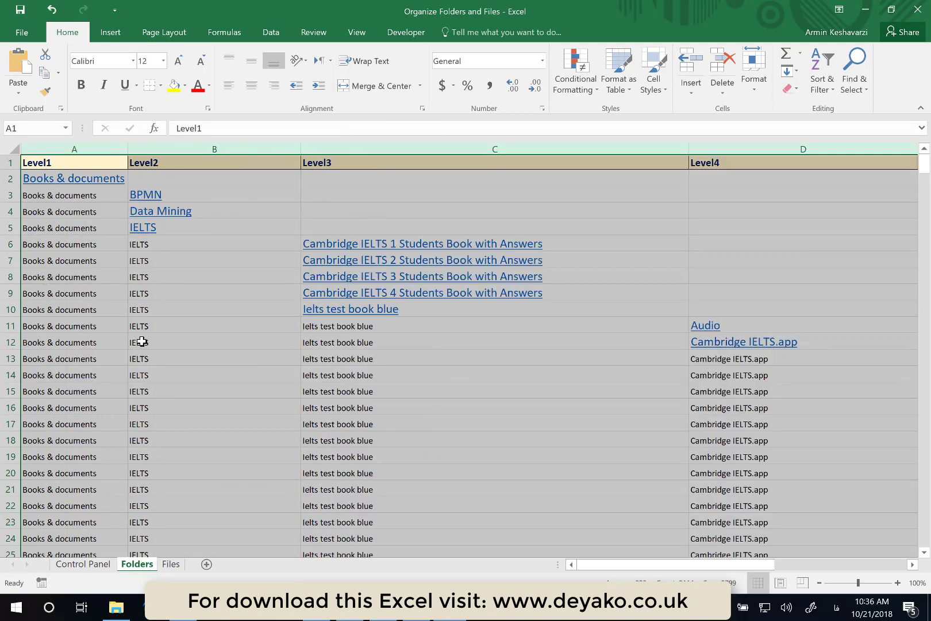
{"action": "scroll", "coordinate": [260, 308], "scroll_direction": "right", "scroll_amount": 3}
{"action": "scroll", "coordinate": [260, 309], "scroll_direction": "right", "scroll_amount": 10}
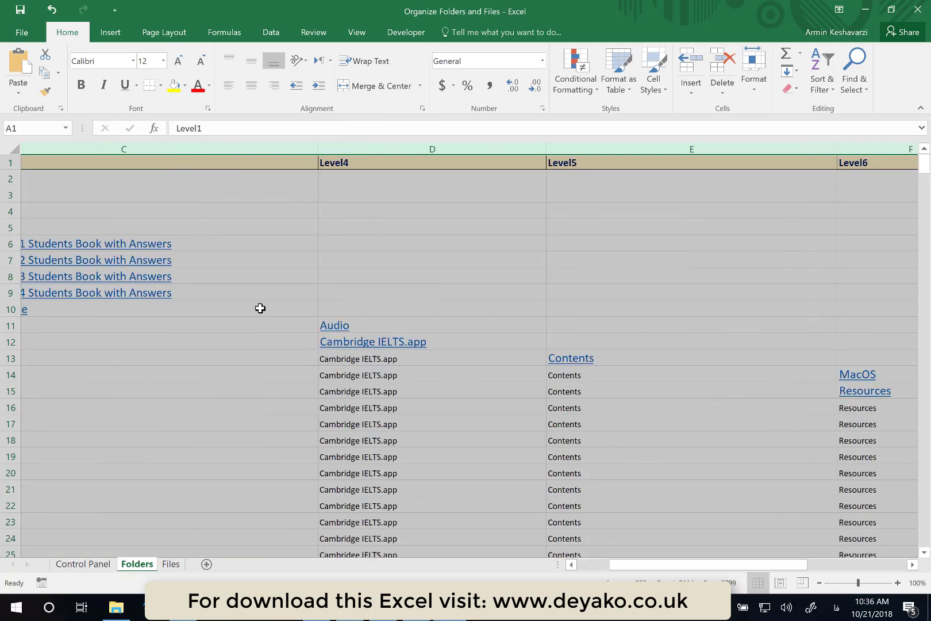
{"action": "scroll", "coordinate": [260, 308], "scroll_direction": "left", "scroll_amount": 12}
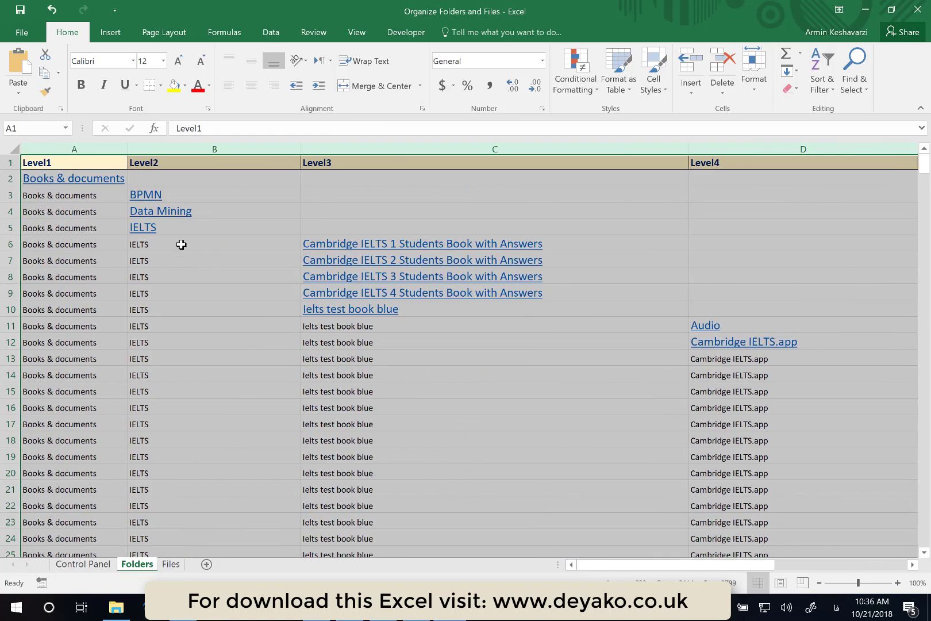
- Follow the Books & documents hyperlink in Level1 to open that folder in File Explorer
{"action": "left_click", "coordinate": [58, 146]}
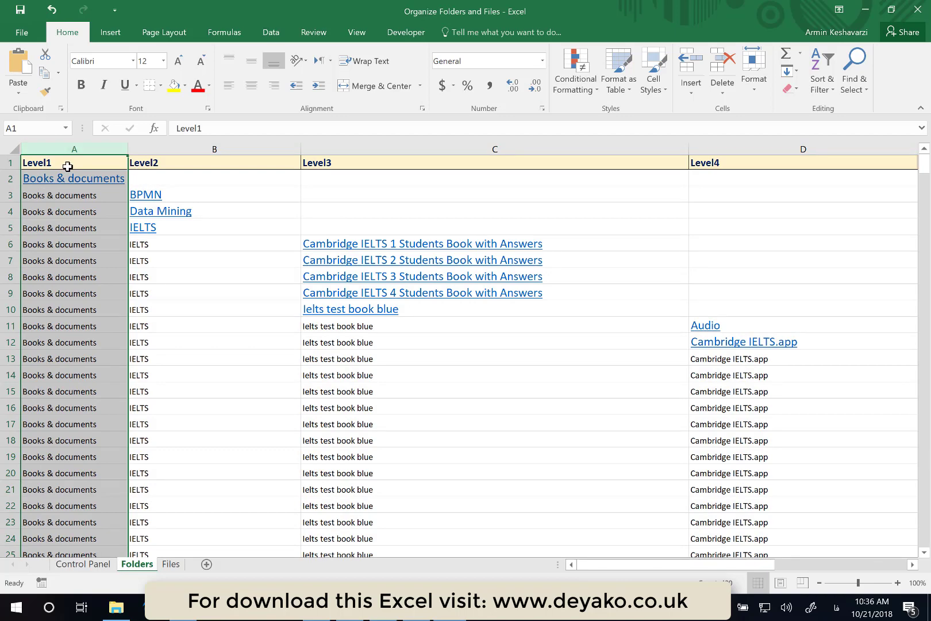
{"action": "left_click", "coordinate": [197, 152]}
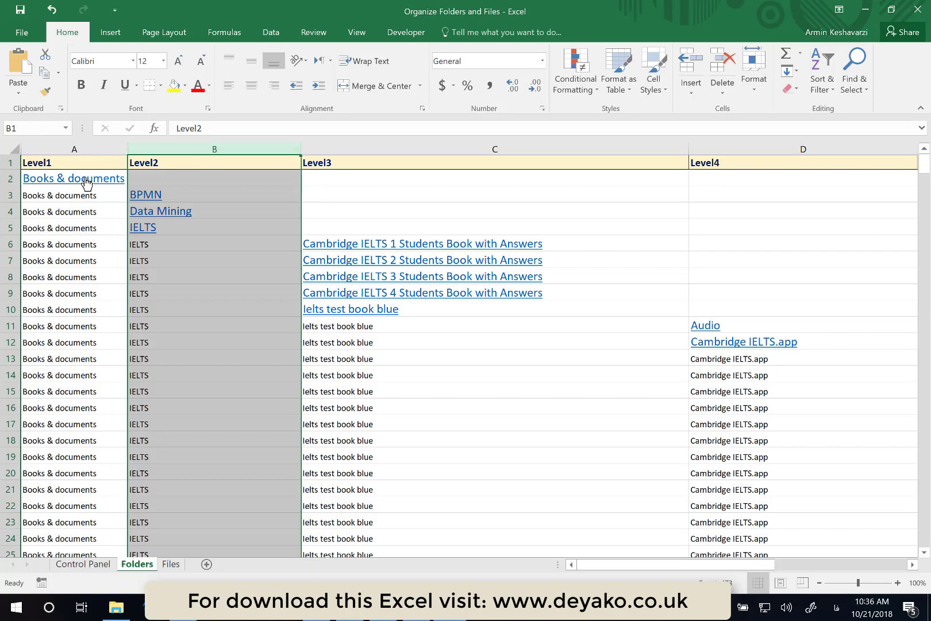
{"action": "left_click", "coordinate": [372, 149]}
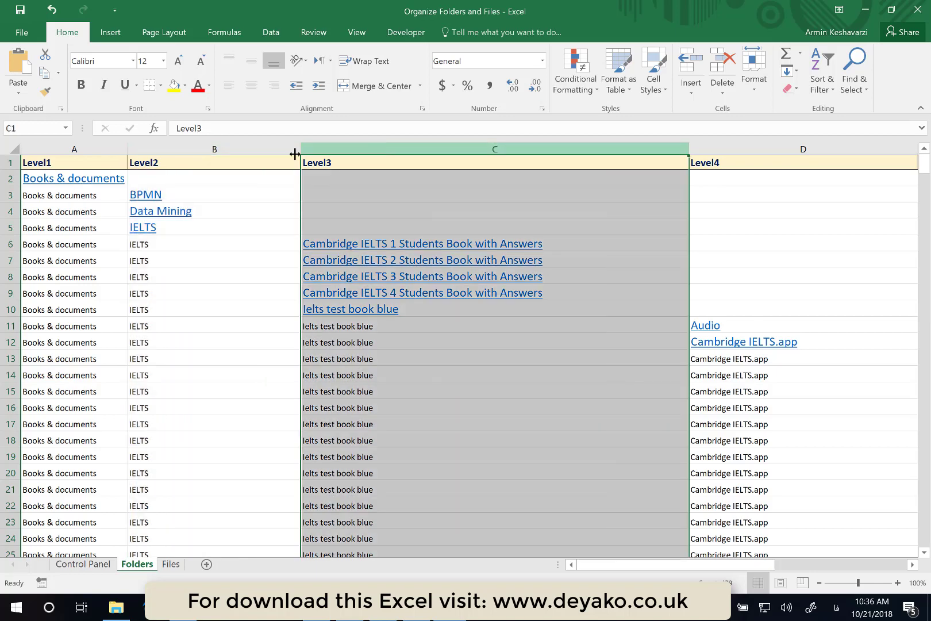
{"action": "left_click", "coordinate": [72, 183]}
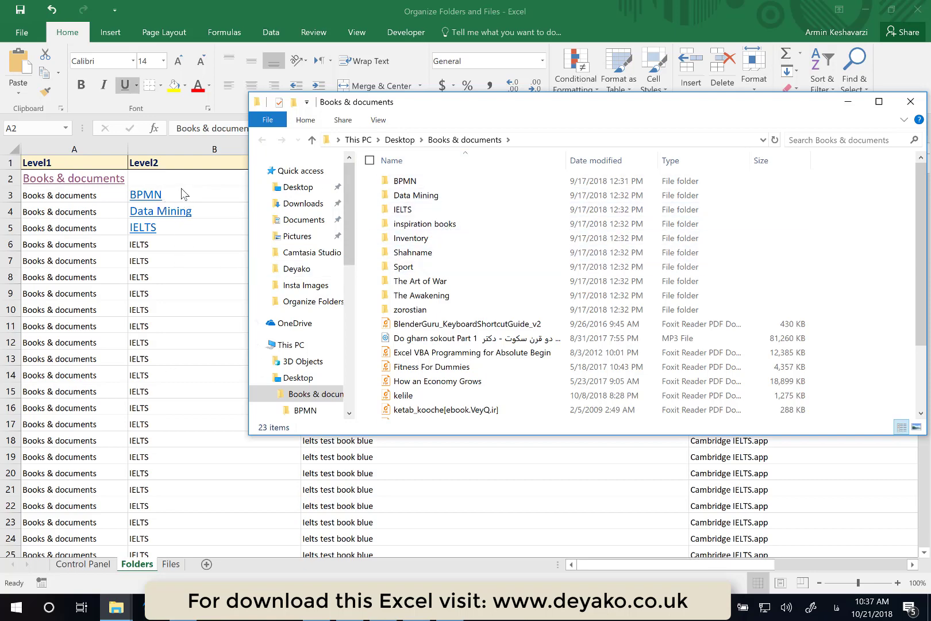
{"action": "left_click", "coordinate": [253, 2]}
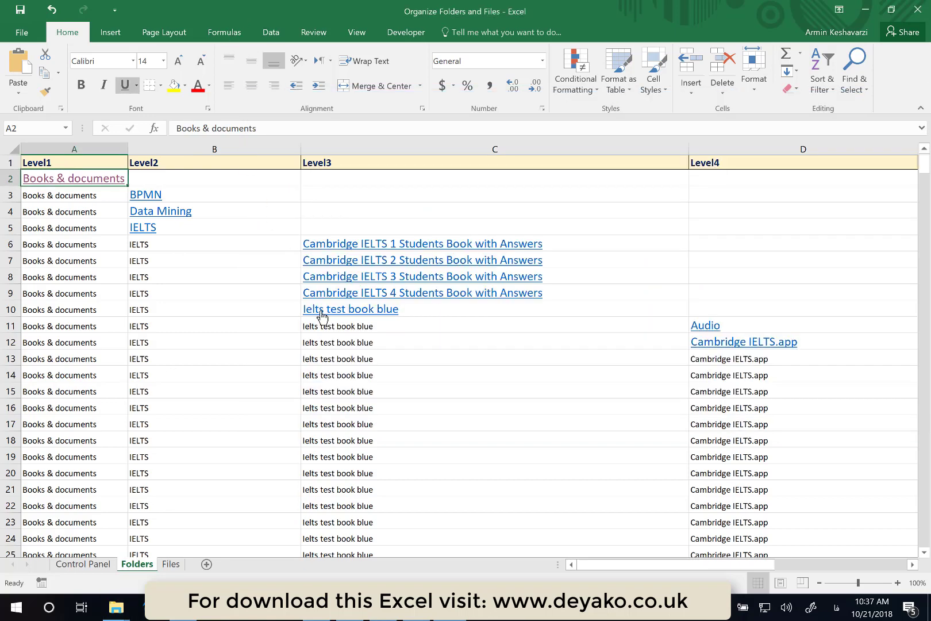
- Follow the BPMN hyperlink in Level2 to open its folder
{"action": "scroll", "coordinate": [306, 310], "scroll_direction": "right", "scroll_amount": 2}
{"action": "scroll", "coordinate": [322, 316], "scroll_direction": "left", "scroll_amount": 2}
{"action": "left_click", "coordinate": [142, 203]}
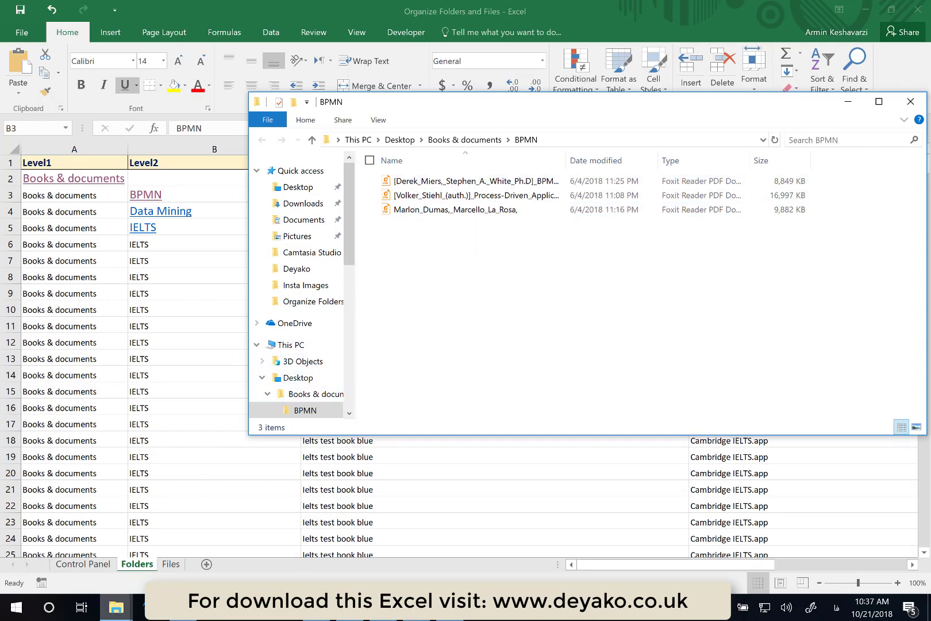
- Switch to the Books & documents Explorer window and open its BPMN subfolder, then return to the workbook
{"action": "mouse_move", "coordinate": [112, 614]}
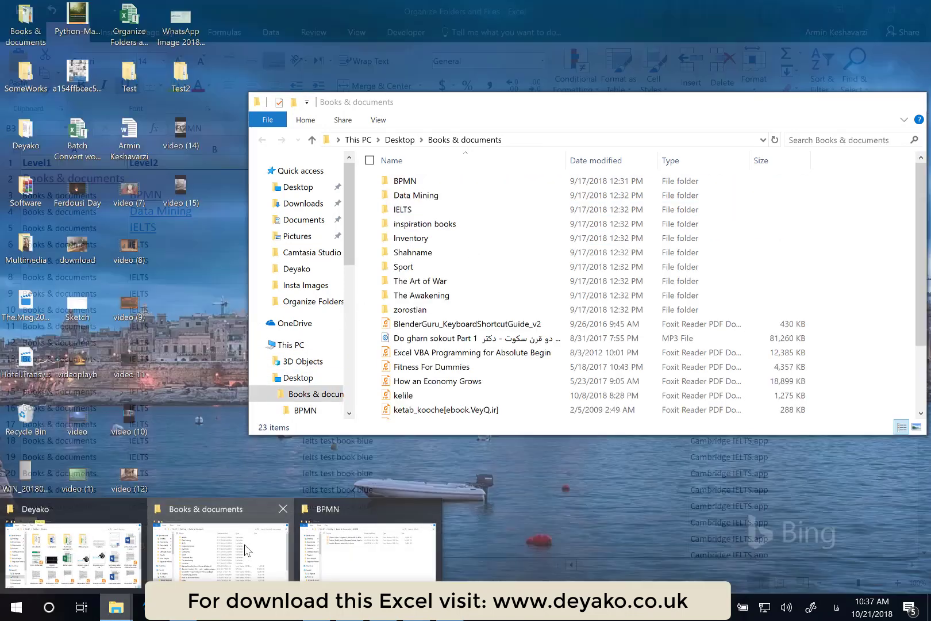
{"action": "left_click", "coordinate": [223, 563]}
{"action": "left_click_drag", "start_coordinate": [498, 108], "coordinate": [413, 186]}
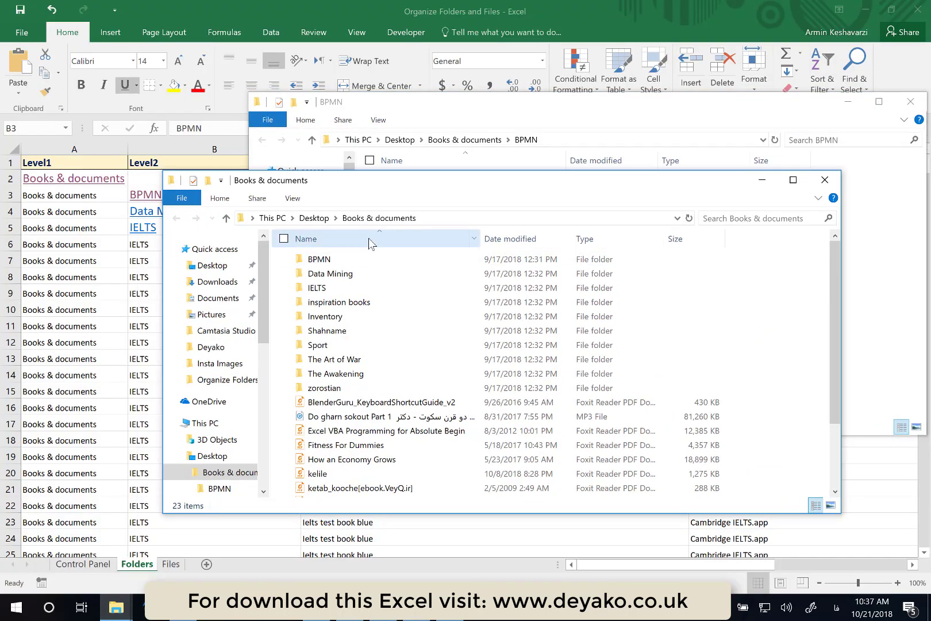
{"action": "left_click", "coordinate": [324, 263]}
{"action": "double_click", "coordinate": [322, 262]}
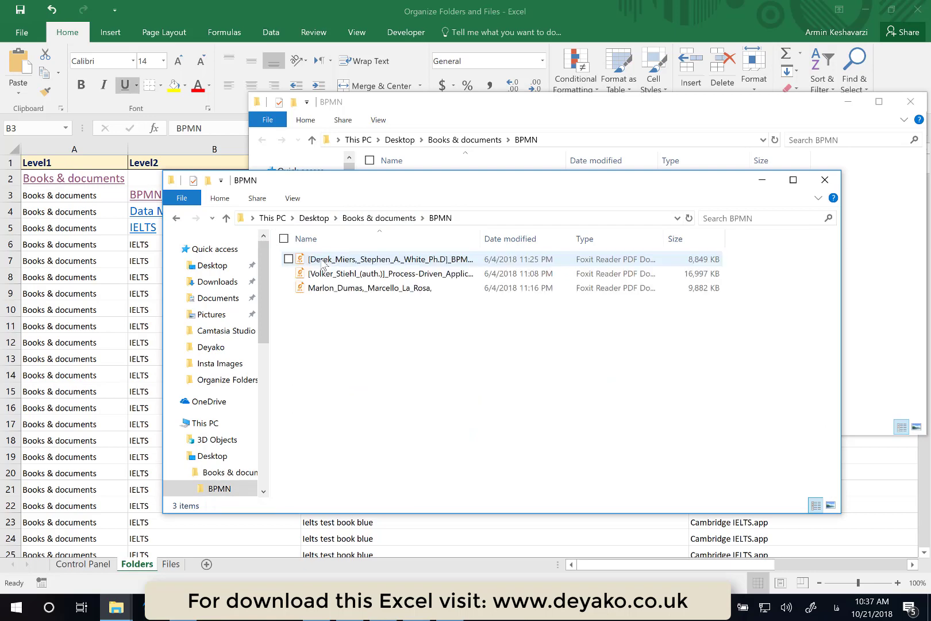
{"action": "left_click", "coordinate": [354, 19]}
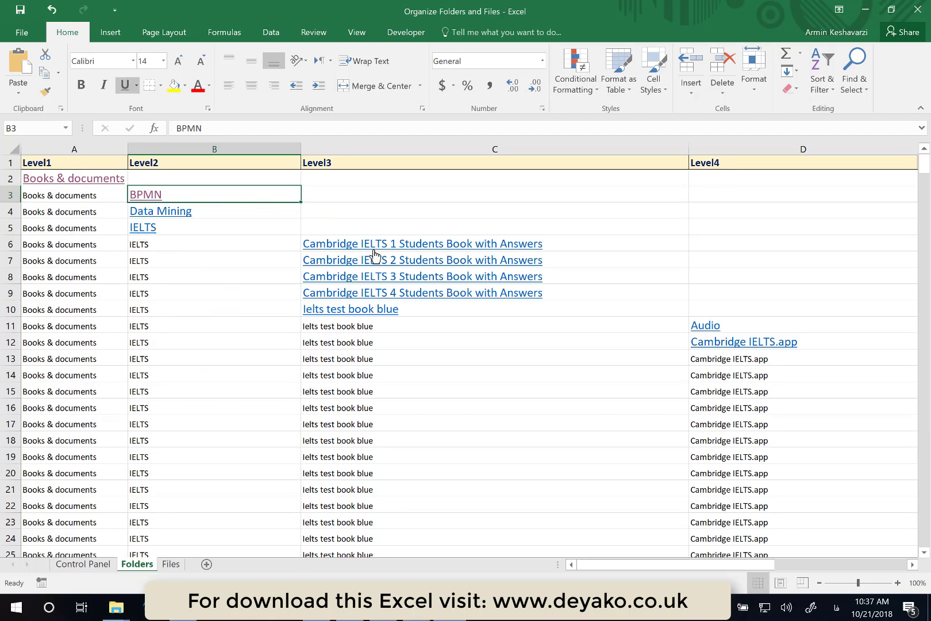
- Open the Data Mining folder through its hyperlink and close the Explorer window
{"action": "left_click", "coordinate": [182, 217]}
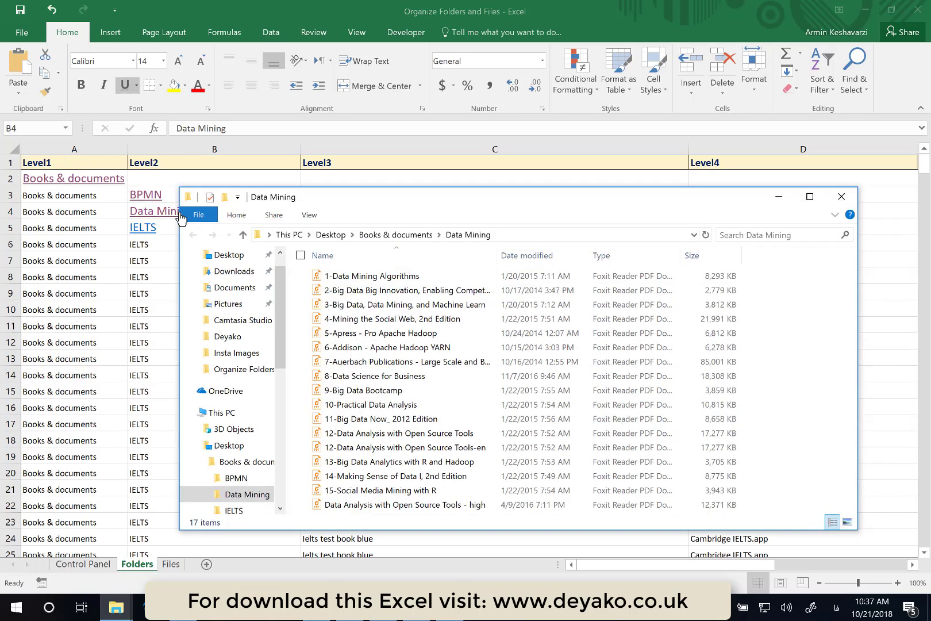
{"action": "left_click", "coordinate": [841, 198]}
- Scroll through the folder map to examine the listed folder levels and paths
{"action": "scroll", "coordinate": [617, 339], "scroll_direction": "down", "scroll_amount": 4}
{"action": "scroll", "coordinate": [618, 339], "scroll_direction": "right", "scroll_amount": 6}
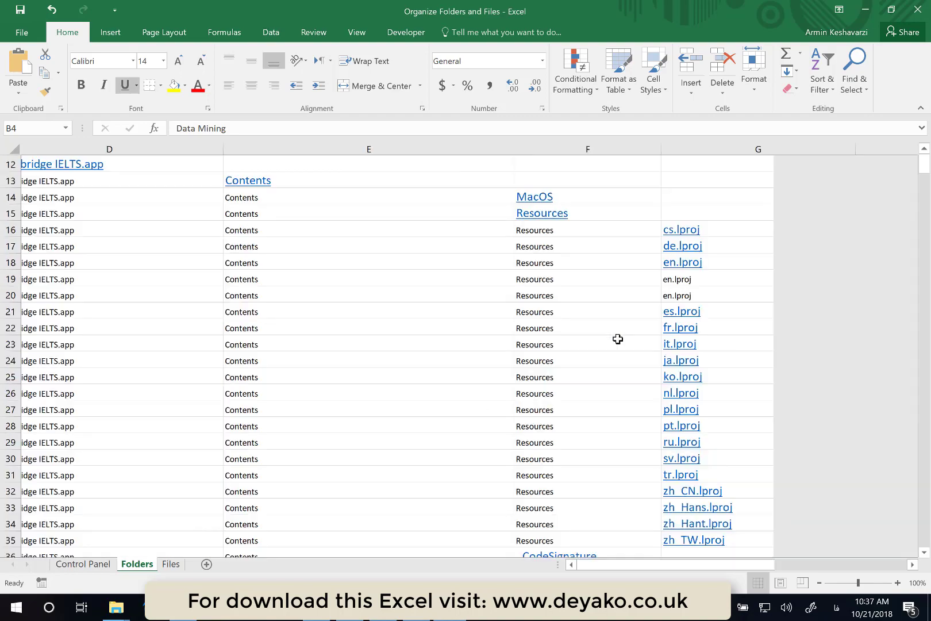
{"action": "scroll", "coordinate": [617, 339], "scroll_direction": "right", "scroll_amount": 1}
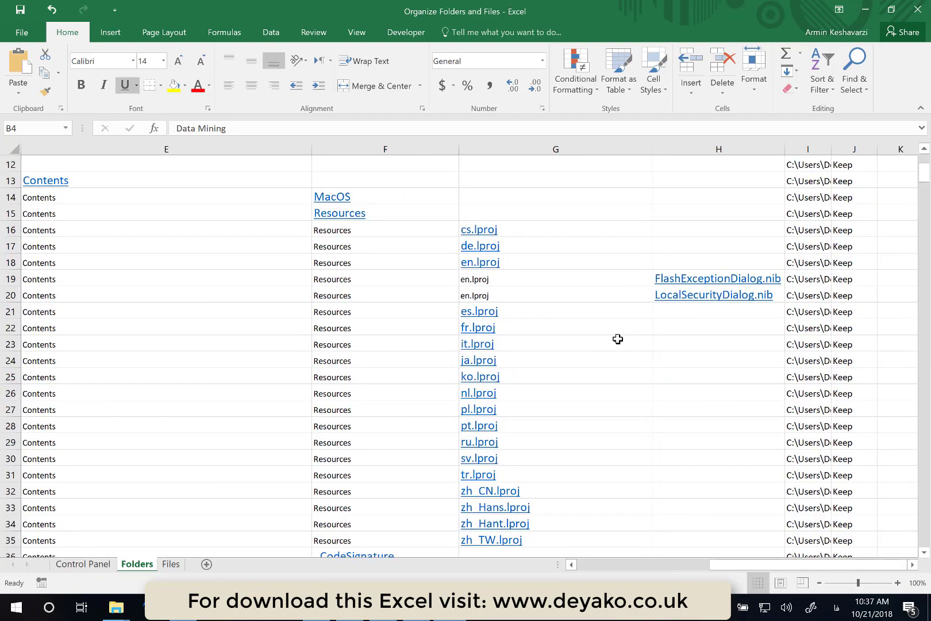
{"action": "scroll", "coordinate": [618, 339], "scroll_direction": "left", "scroll_amount": 6}
{"action": "scroll", "coordinate": [617, 339], "scroll_direction": "up", "scroll_amount": 4}
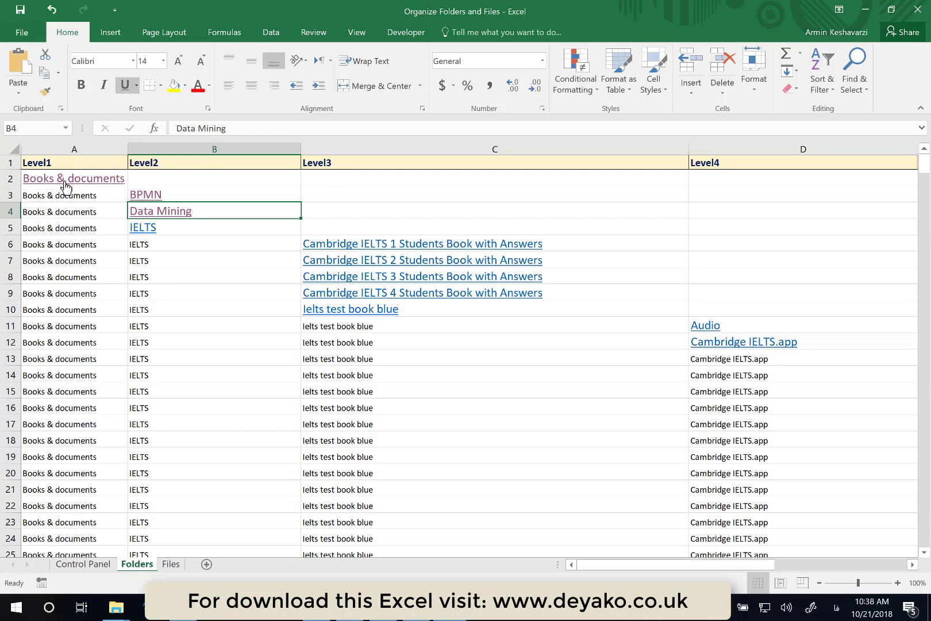
{"action": "scroll", "coordinate": [217, 370], "scroll_direction": "down", "scroll_amount": 18}
{"action": "scroll", "coordinate": [217, 370], "scroll_direction": "up", "scroll_amount": 5}
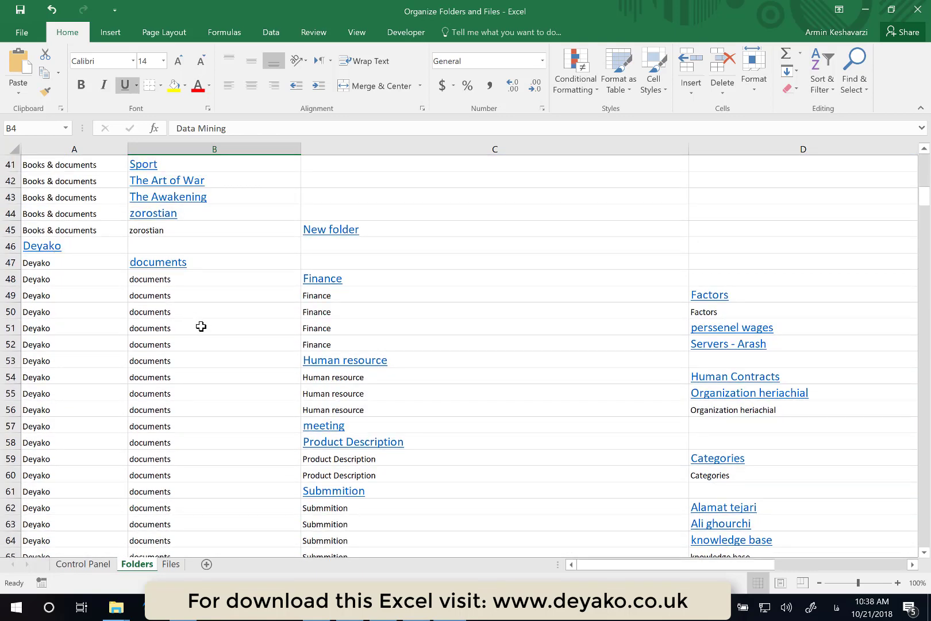
{"action": "scroll", "coordinate": [207, 365], "scroll_direction": "down", "scroll_amount": 6}
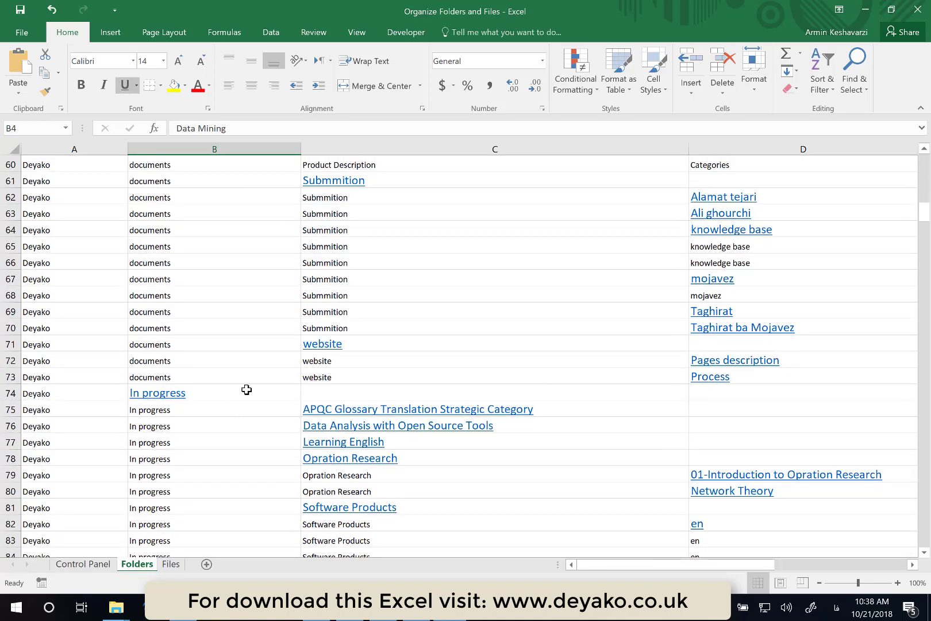
{"action": "scroll", "coordinate": [245, 391], "scroll_direction": "up", "scroll_amount": 20}
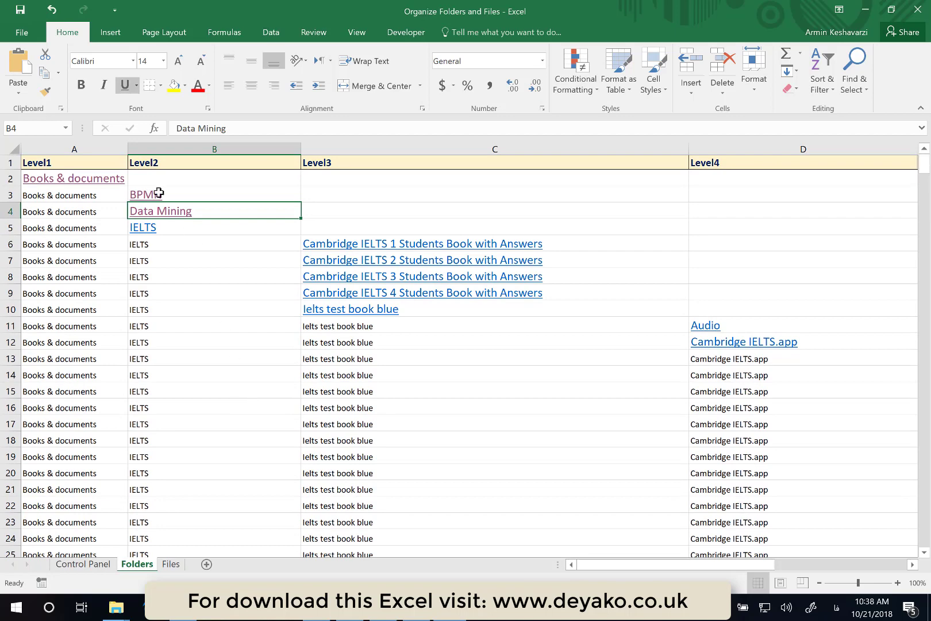
- Turn on filtering for the header row of the folder map
{"action": "left_click", "coordinate": [94, 161]}
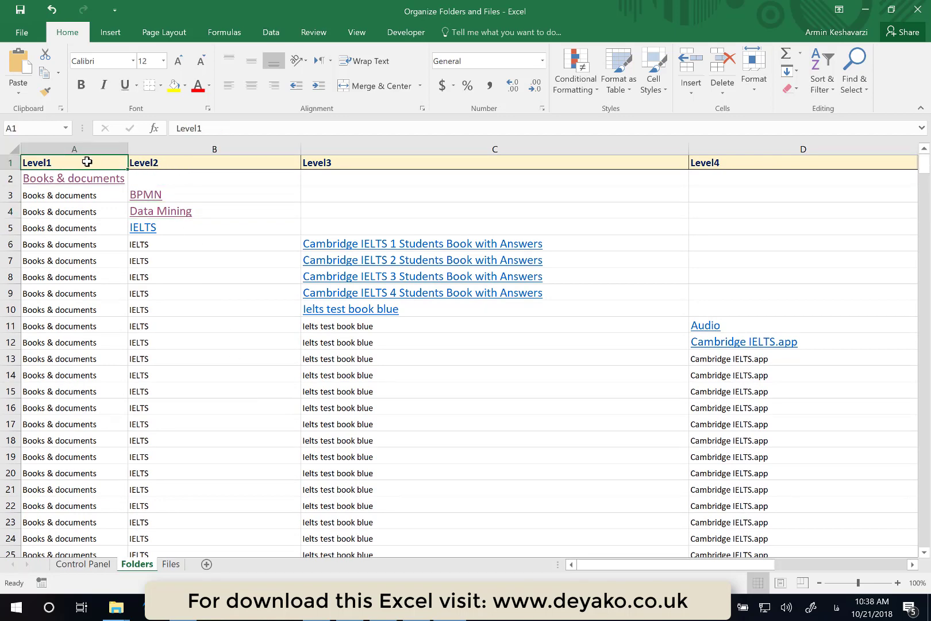
{"action": "left_click", "coordinate": [812, 72]}
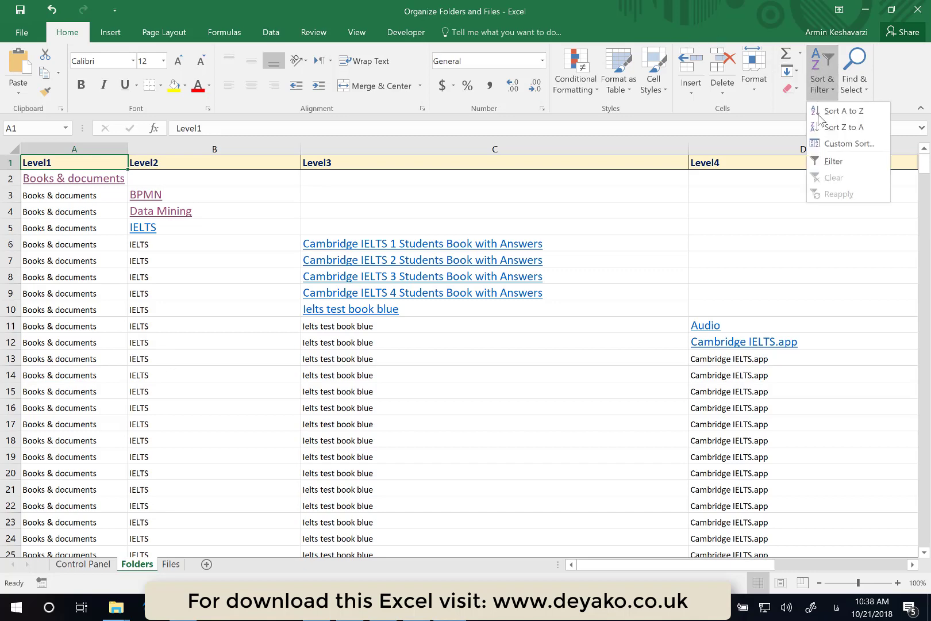
{"action": "left_click", "coordinate": [830, 162]}
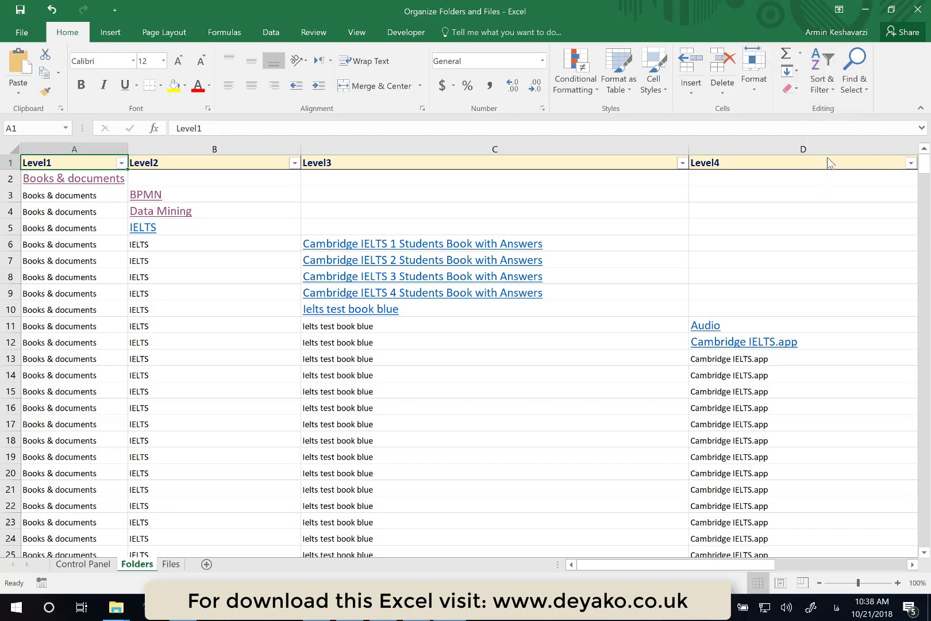
- Filter the Level1 column to show only the Deyako folder
{"action": "left_click", "coordinate": [121, 163]}
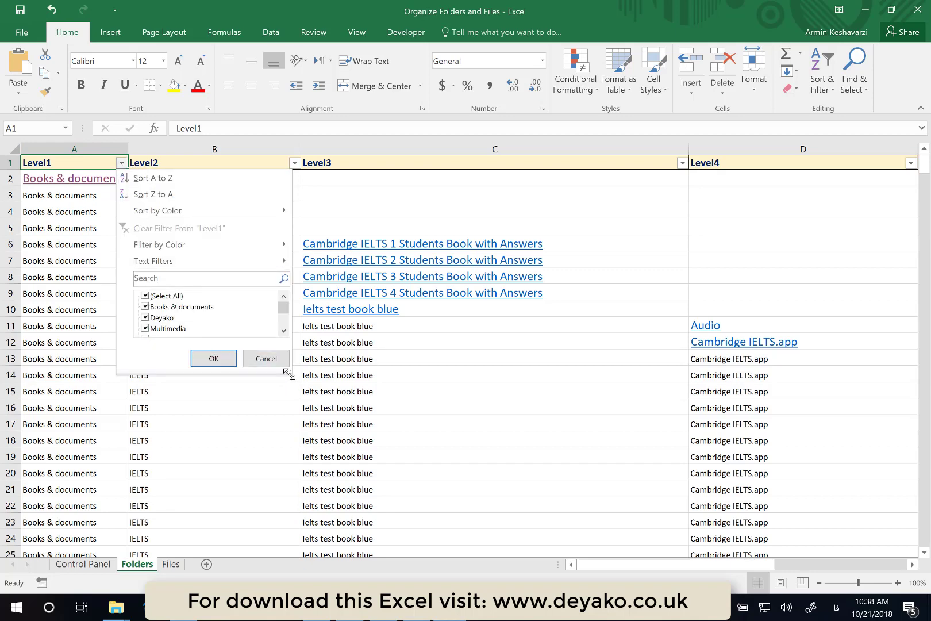
{"action": "left_click_drag", "start_coordinate": [289, 374], "coordinate": [320, 452]}
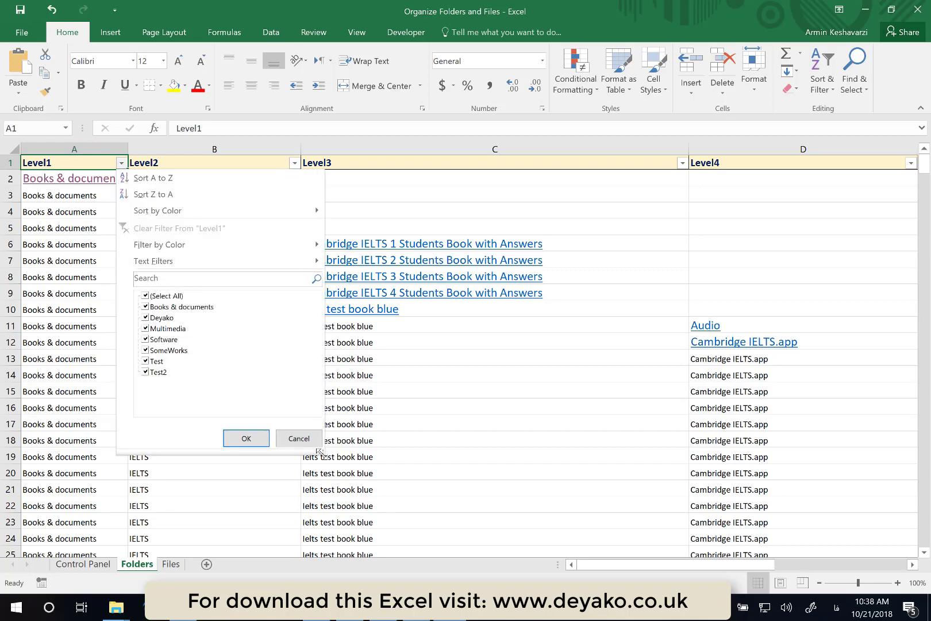
{"action": "left_click", "coordinate": [145, 296]}
{"action": "left_click", "coordinate": [146, 318]}
{"action": "left_click", "coordinate": [242, 437]}
{"action": "scroll", "coordinate": [61, 274], "scroll_direction": "down", "scroll_amount": 5}
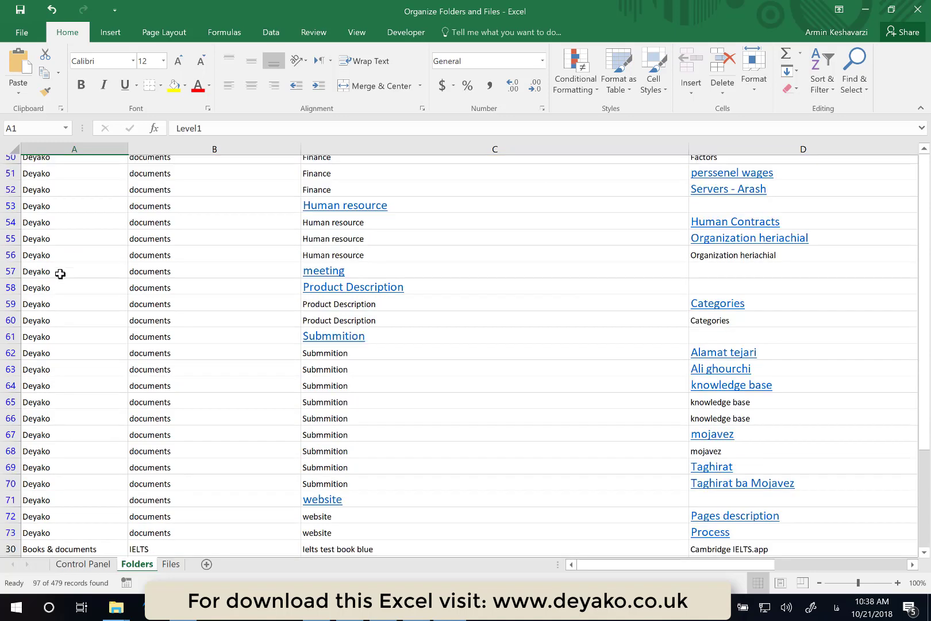
{"action": "scroll", "coordinate": [61, 274], "scroll_direction": "up", "scroll_amount": 5}
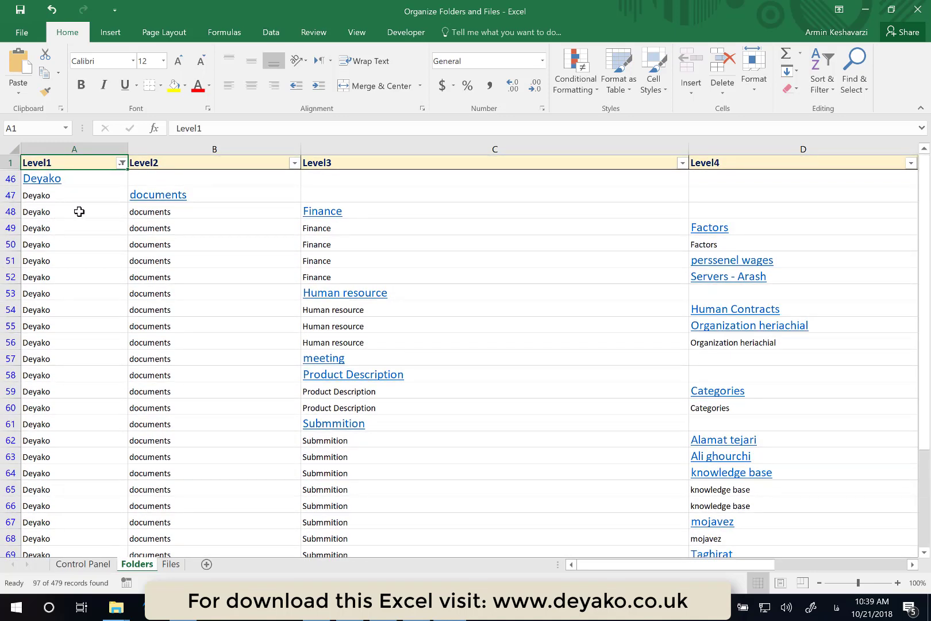
- Open the Level2 filter list and inspect its filter-by-colour options without applying any filter
{"action": "left_click", "coordinate": [295, 163]}
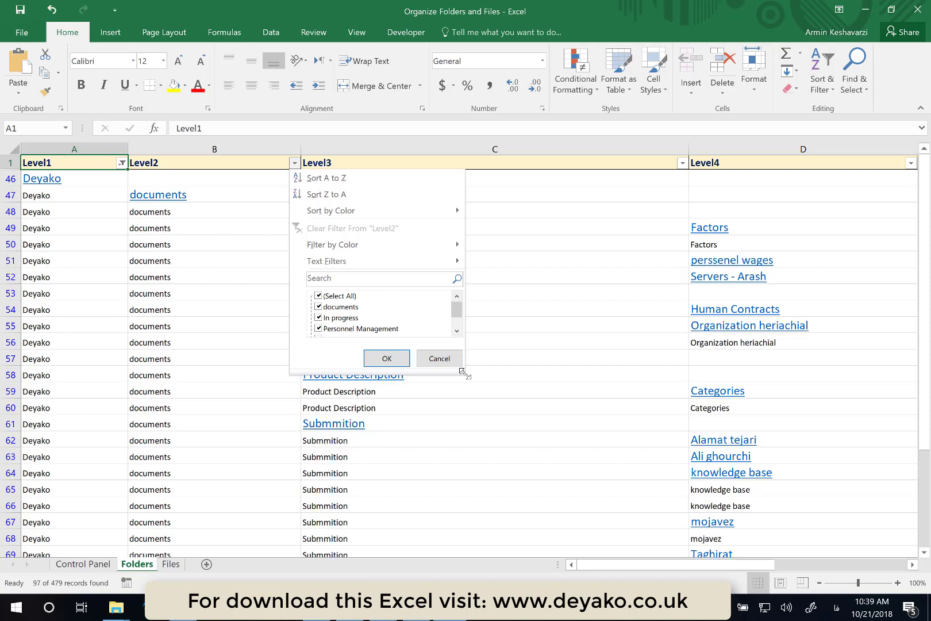
{"action": "left_click_drag", "start_coordinate": [463, 373], "coordinate": [495, 439]}
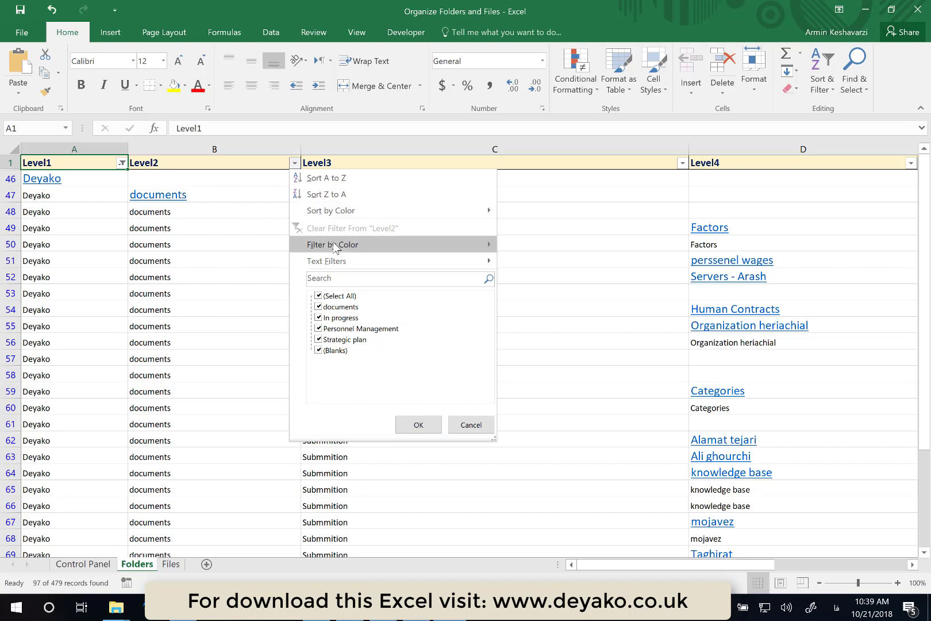
{"action": "mouse_move", "coordinate": [334, 246]}
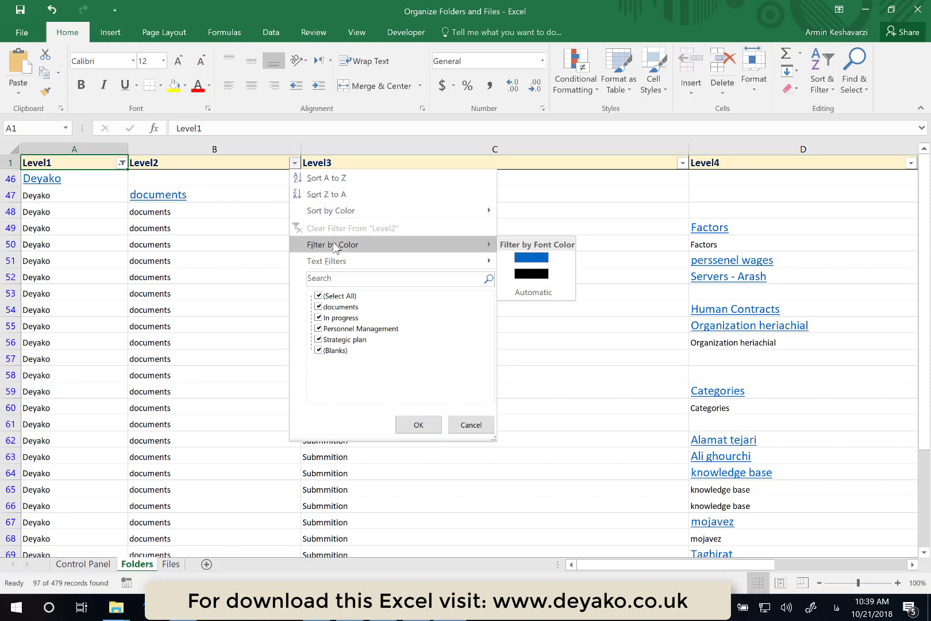
{"action": "left_click", "coordinate": [210, 199]}
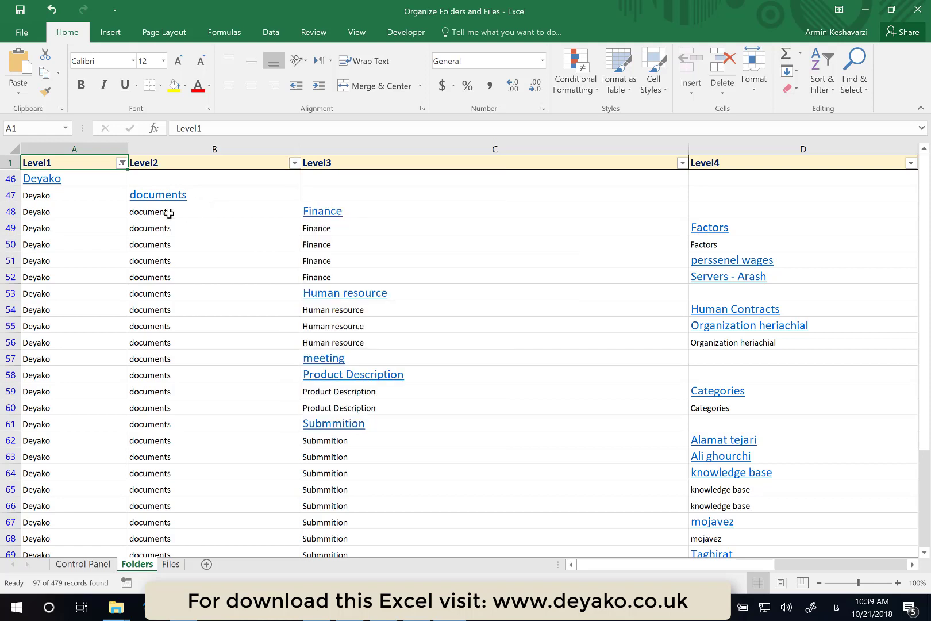
{"action": "left_click_drag", "start_coordinate": [168, 213], "coordinate": [188, 212]}
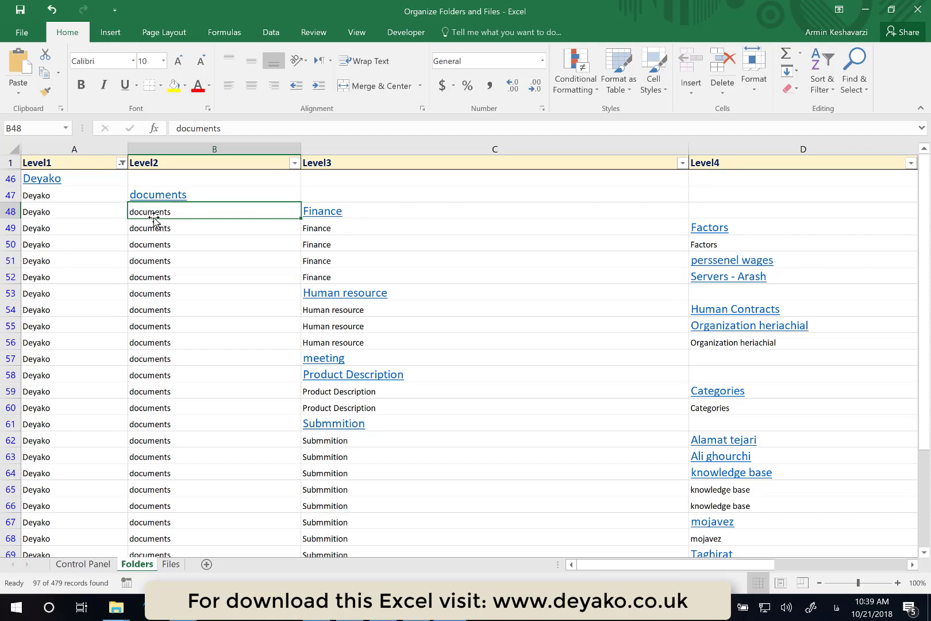
- Filter the Level2 column by the blue font colour
{"action": "left_click", "coordinate": [294, 163]}
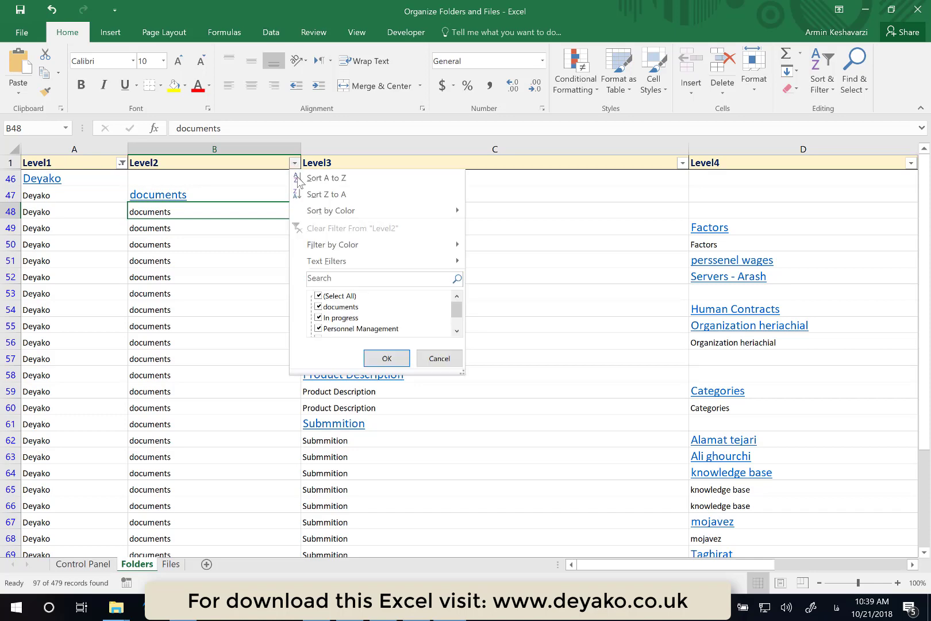
{"action": "mouse_move", "coordinate": [384, 246]}
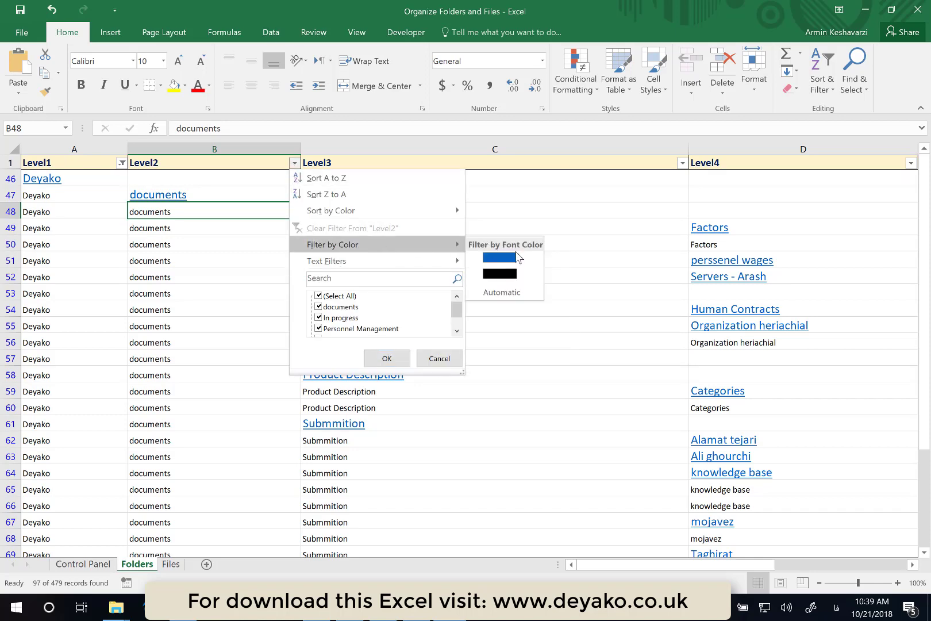
{"action": "left_click", "coordinate": [516, 256]}
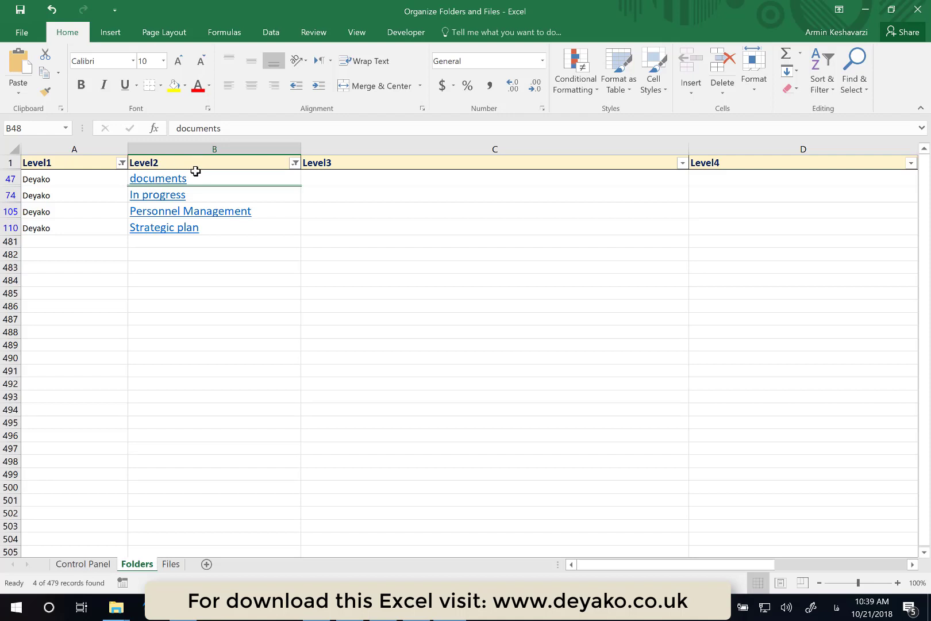
- Open the documents folder from its hyperlink in the Level2 column, then close the Explorer window
{"action": "left_click", "coordinate": [71, 181]}
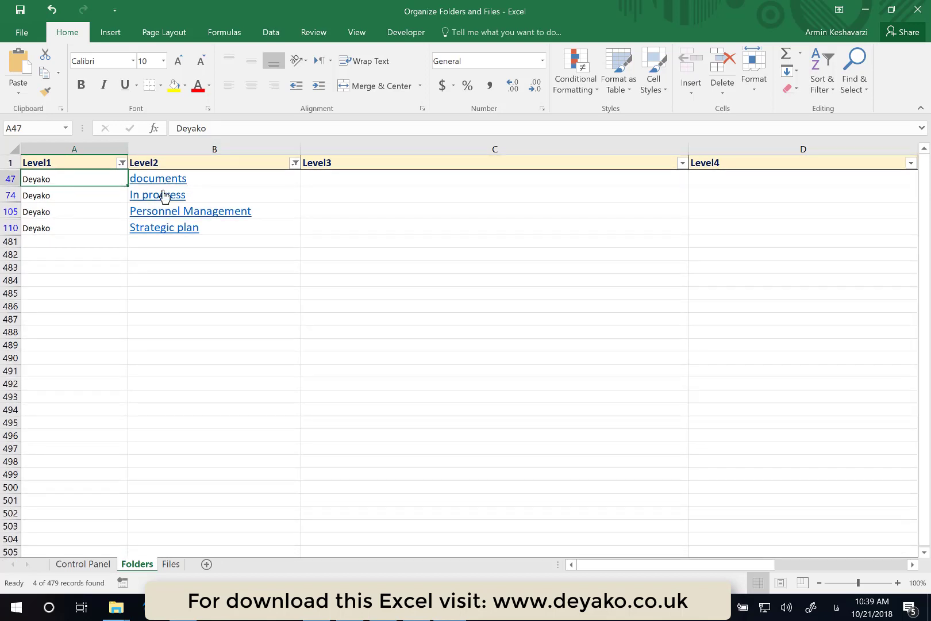
{"action": "left_click", "coordinate": [163, 184]}
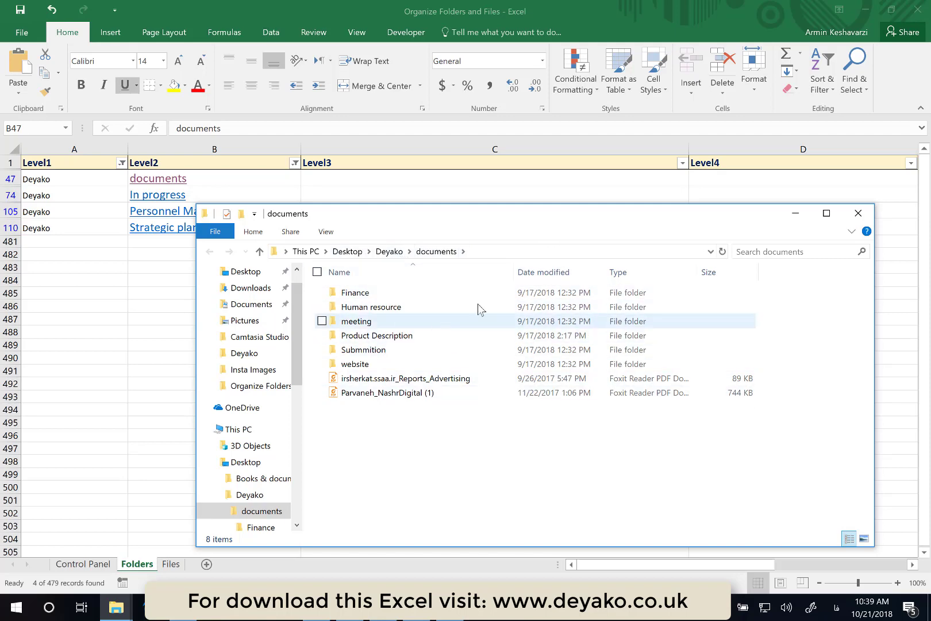
{"action": "left_click", "coordinate": [858, 213]}
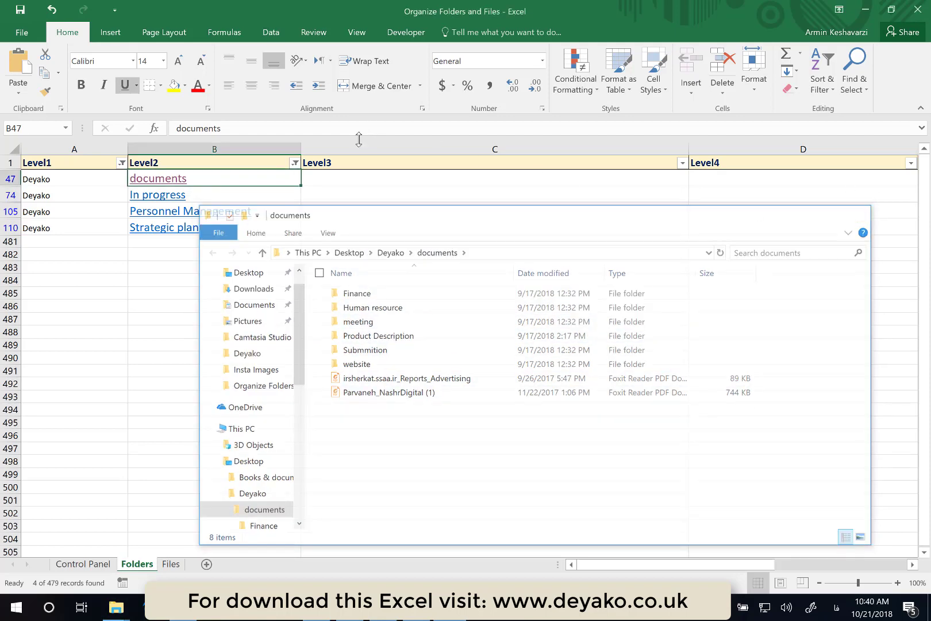
- Clear the Level2 filter and filter the Level3 column by the blue font colour instead
{"action": "left_click", "coordinate": [295, 163]}
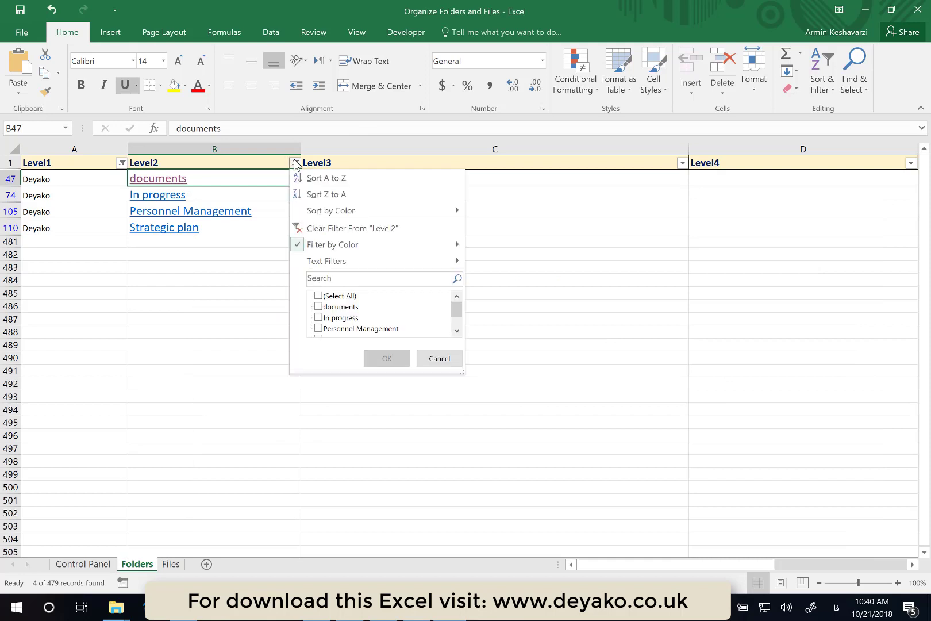
{"action": "left_click", "coordinate": [311, 227]}
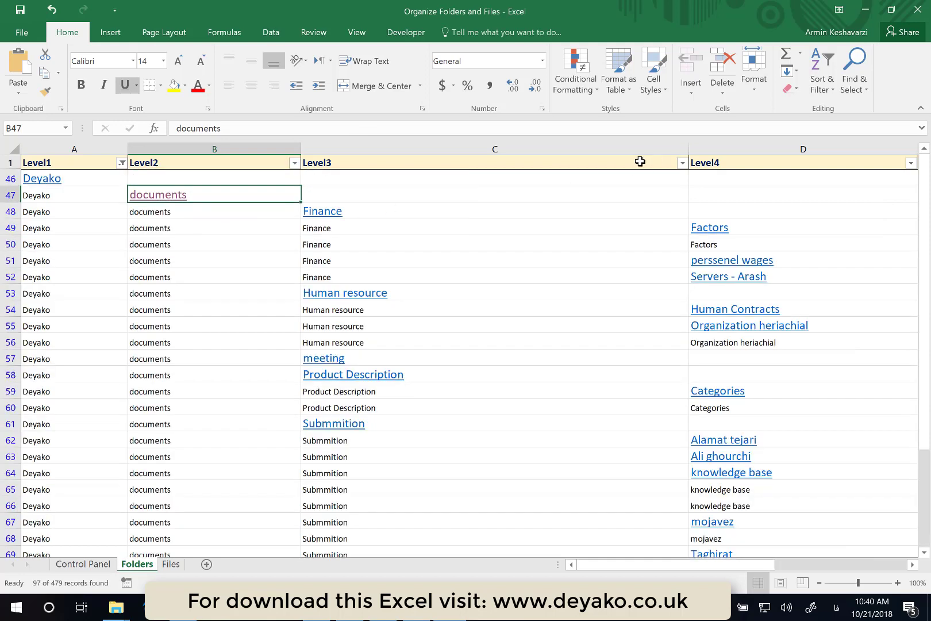
{"action": "left_click", "coordinate": [639, 162]}
{"action": "left_click", "coordinate": [682, 162]}
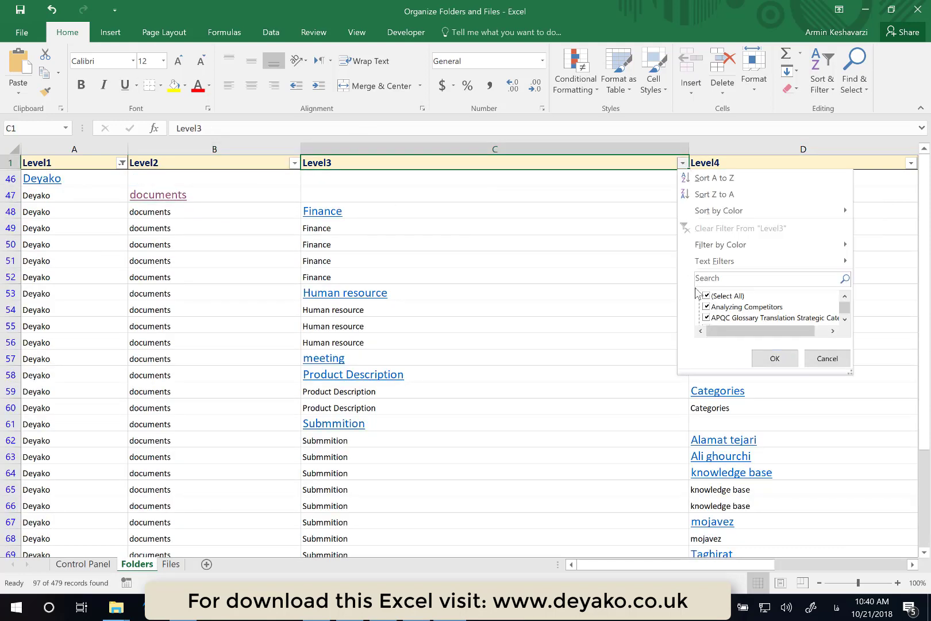
{"action": "mouse_move", "coordinate": [734, 248]}
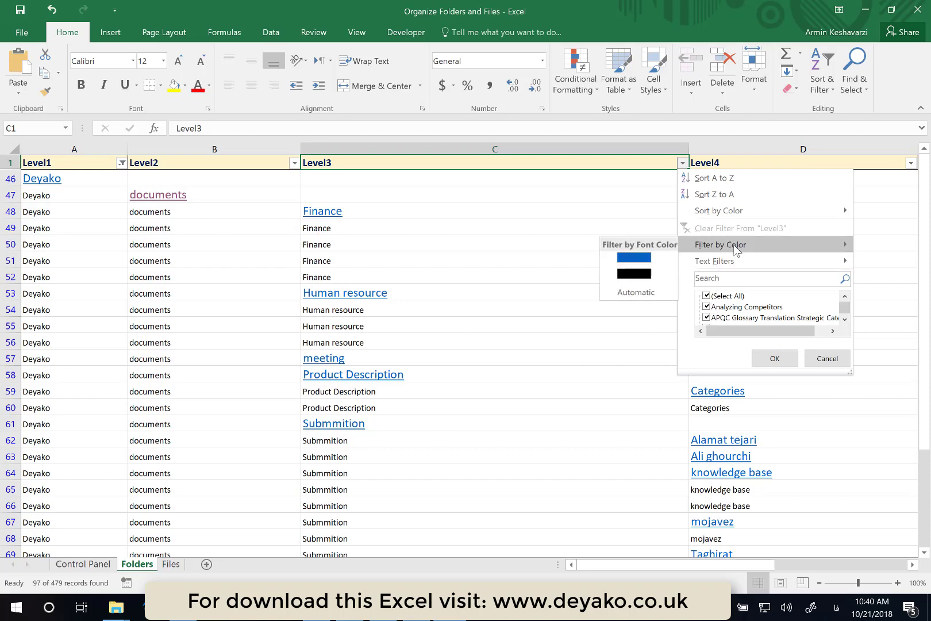
{"action": "left_click", "coordinate": [629, 254]}
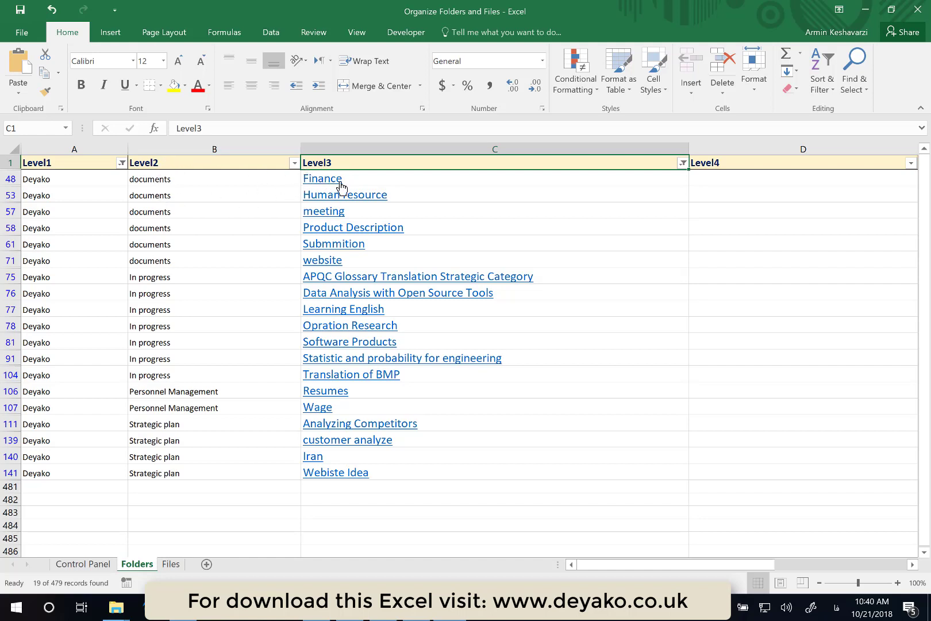
- Open the Software Products folder from its hyperlink, browse into its en subfolder, and close the window
{"action": "left_click", "coordinate": [166, 183]}
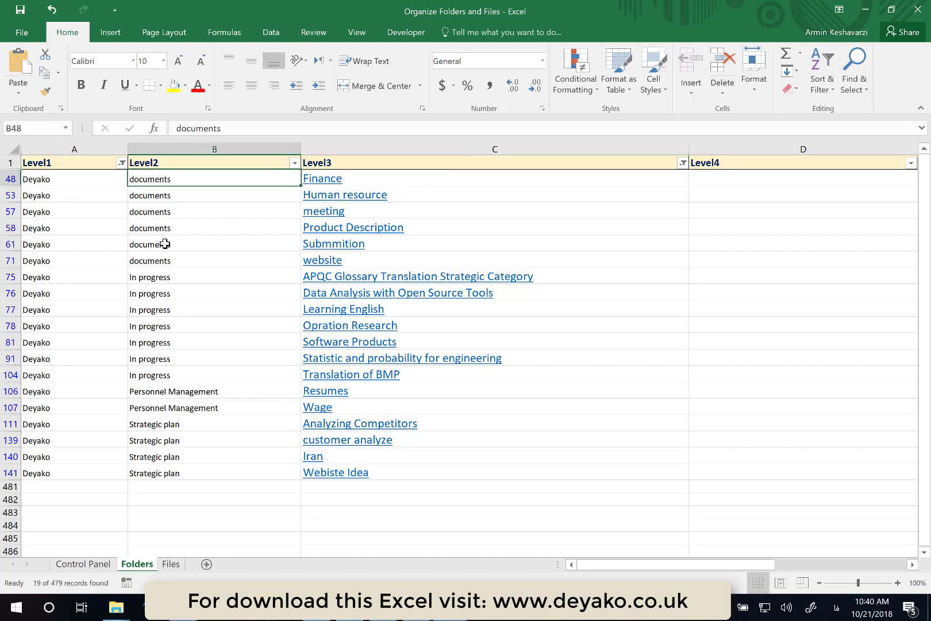
{"action": "left_click", "coordinate": [165, 274]}
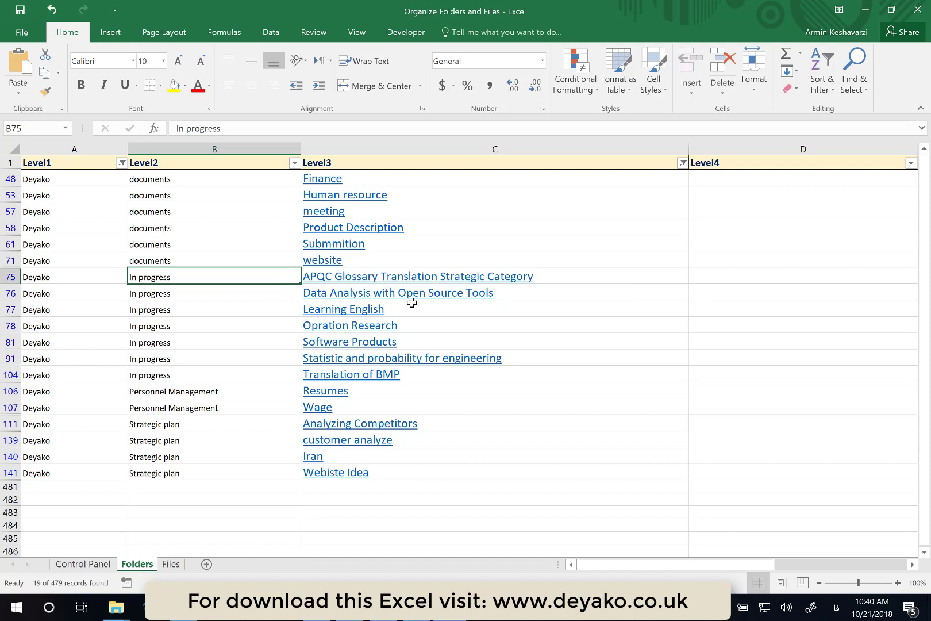
{"action": "left_click", "coordinate": [352, 343]}
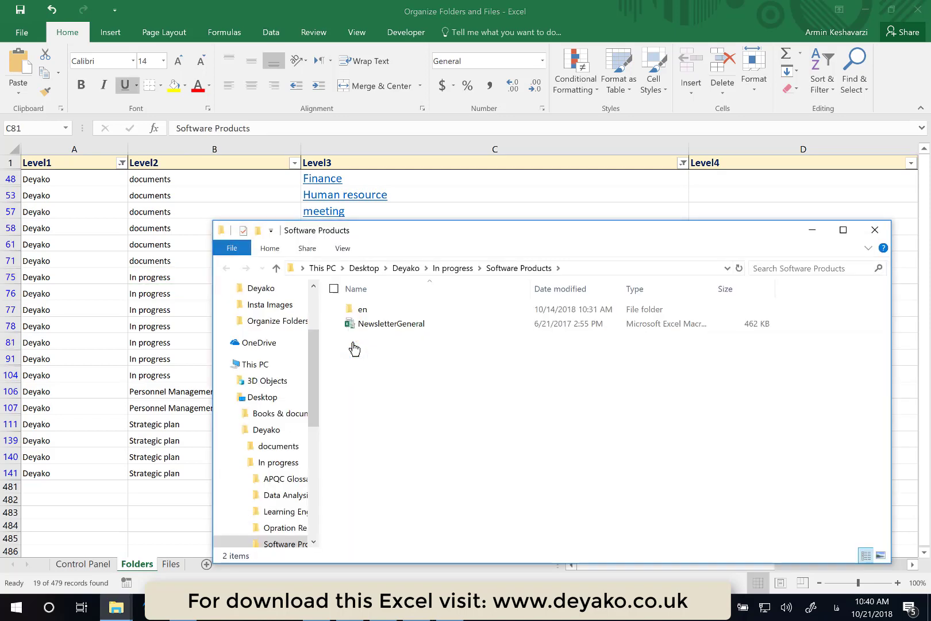
{"action": "double_click", "coordinate": [404, 313]}
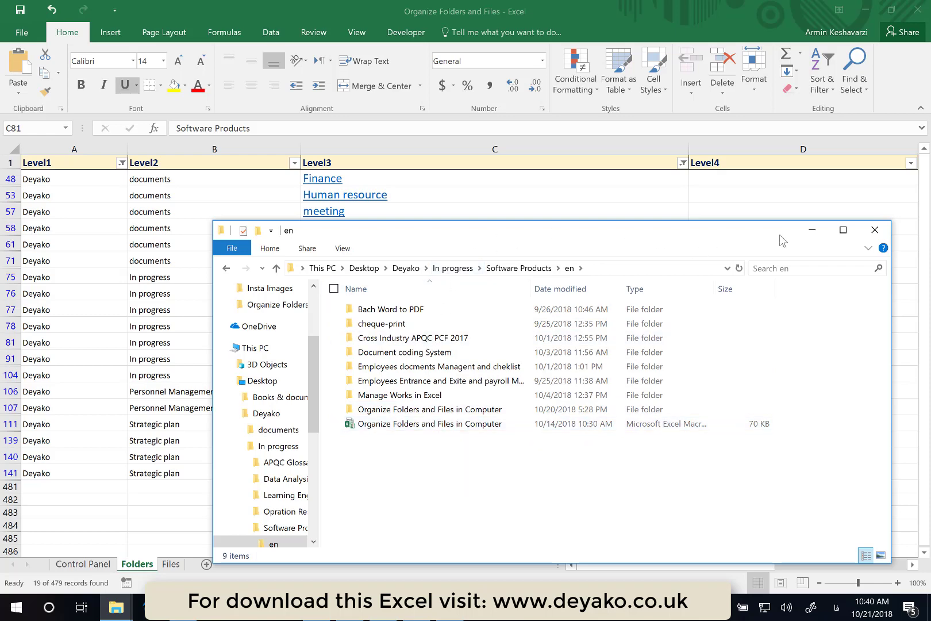
{"action": "left_click", "coordinate": [885, 230]}
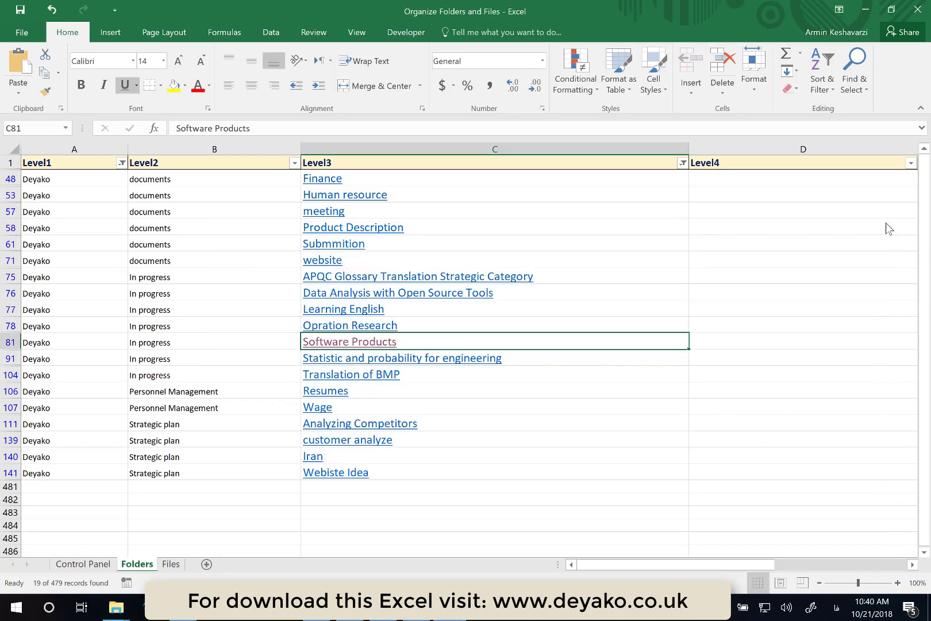
- Clear the filters from the Level3 and Level1 columns
{"action": "left_click", "coordinate": [683, 164]}
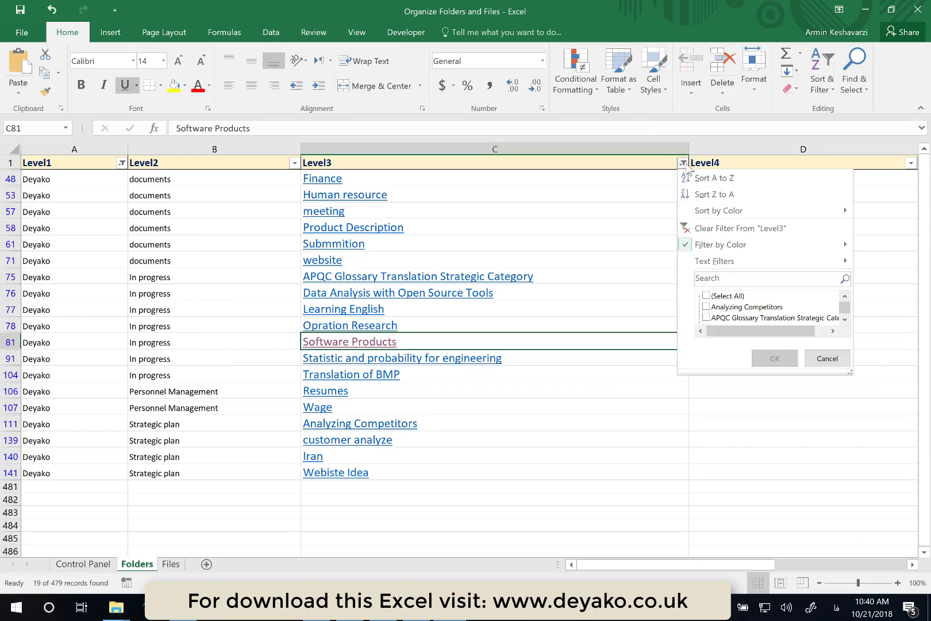
{"action": "left_click", "coordinate": [684, 228]}
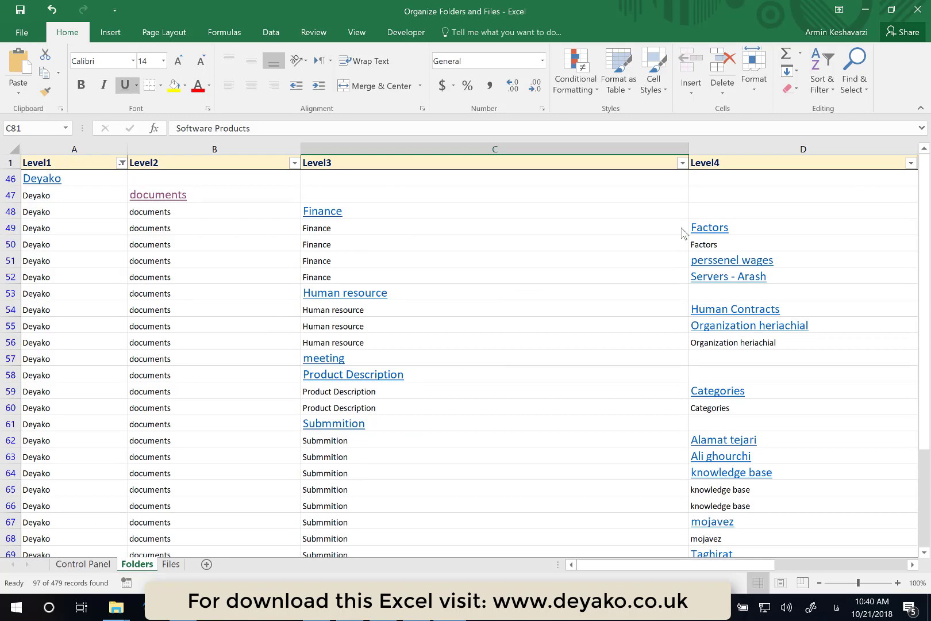
{"action": "left_click", "coordinate": [122, 163]}
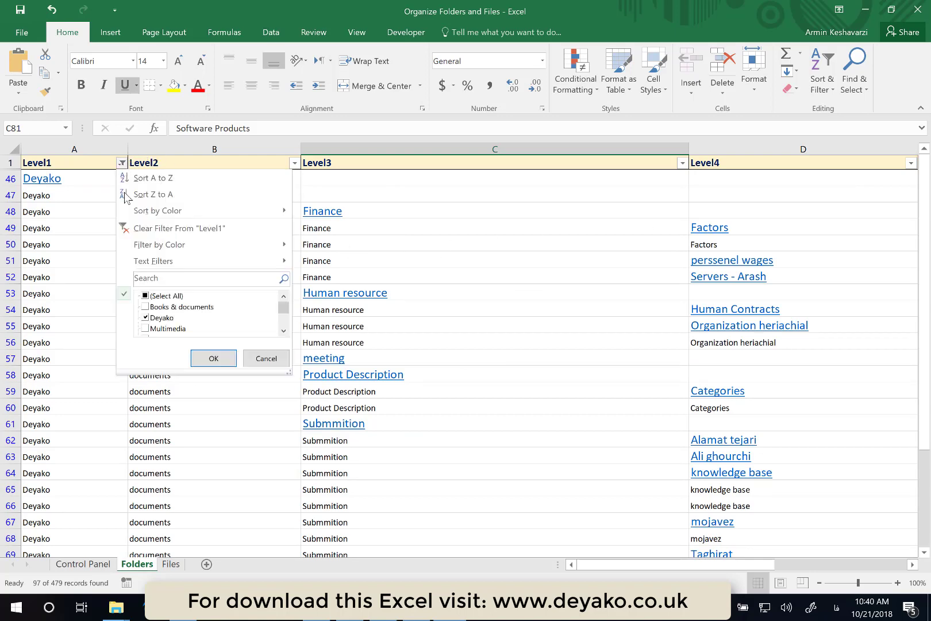
{"action": "left_click", "coordinate": [132, 229]}
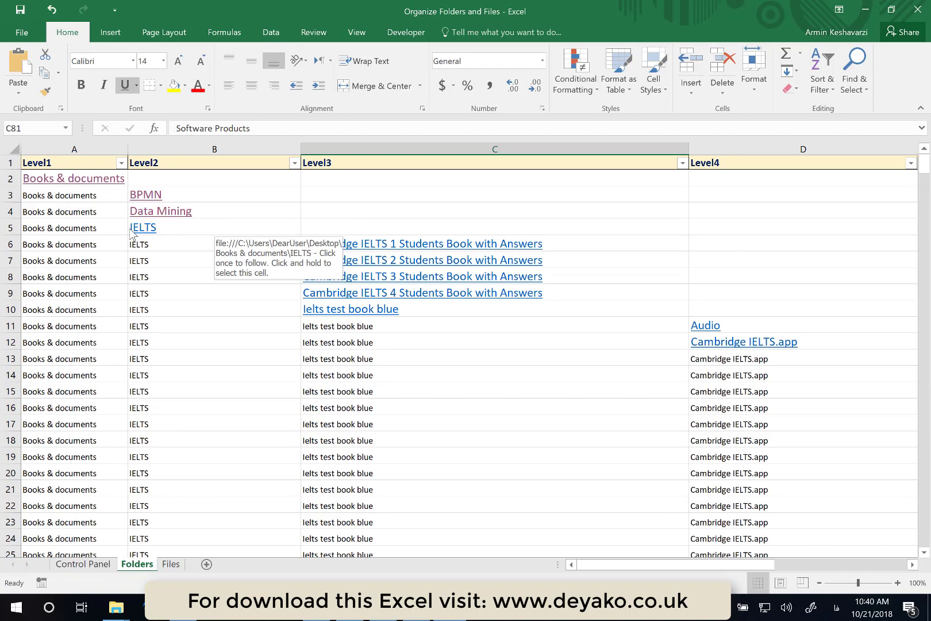
- Show the desktop and open the Test folder
{"action": "left_click", "coordinate": [72, 563]}
{"action": "key", "text": "super+d"}
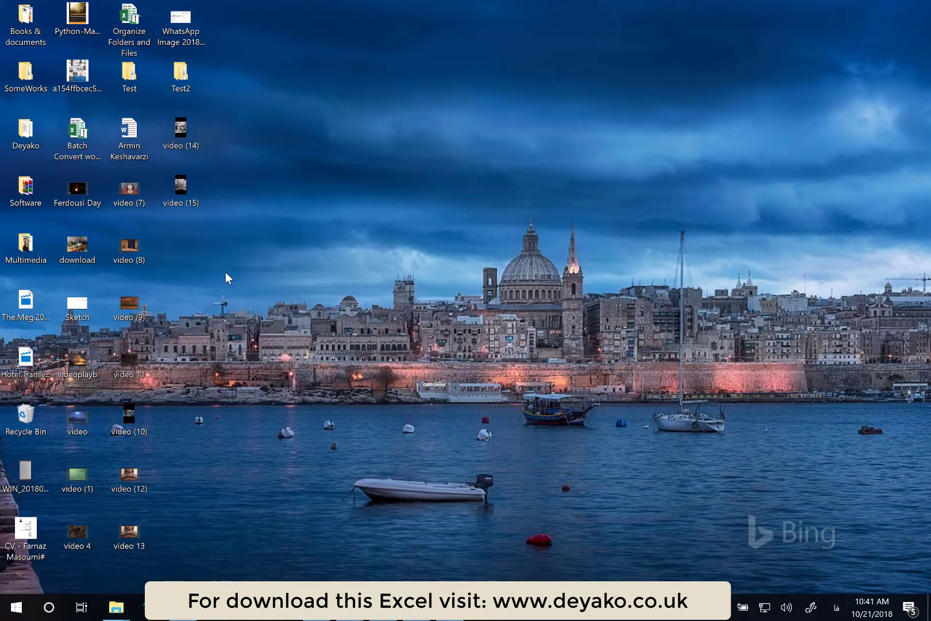
{"action": "double_click", "coordinate": [132, 69]}
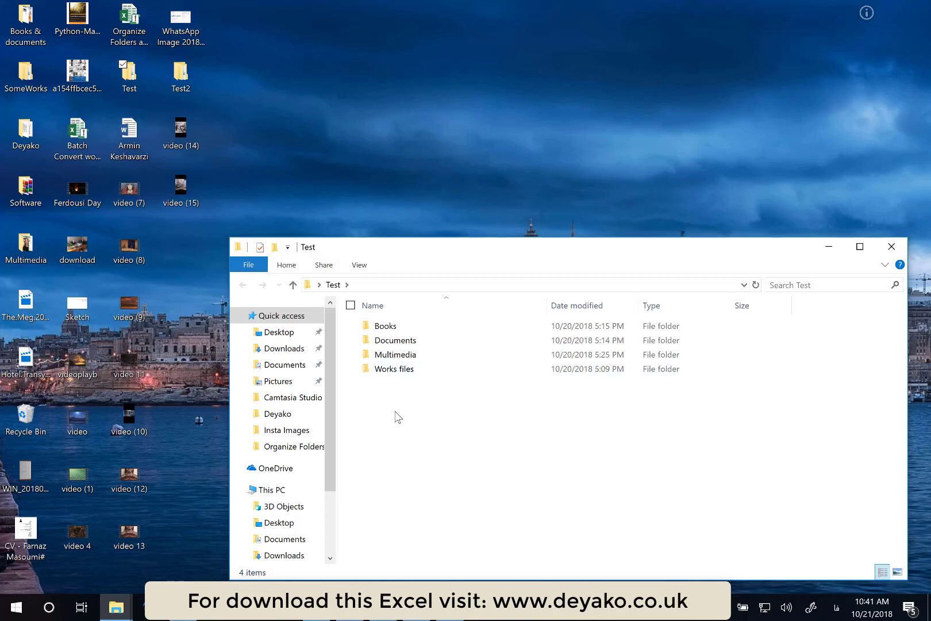
{"action": "left_click_drag", "start_coordinate": [397, 414], "coordinate": [449, 326]}
{"action": "key", "text": "Delete"}
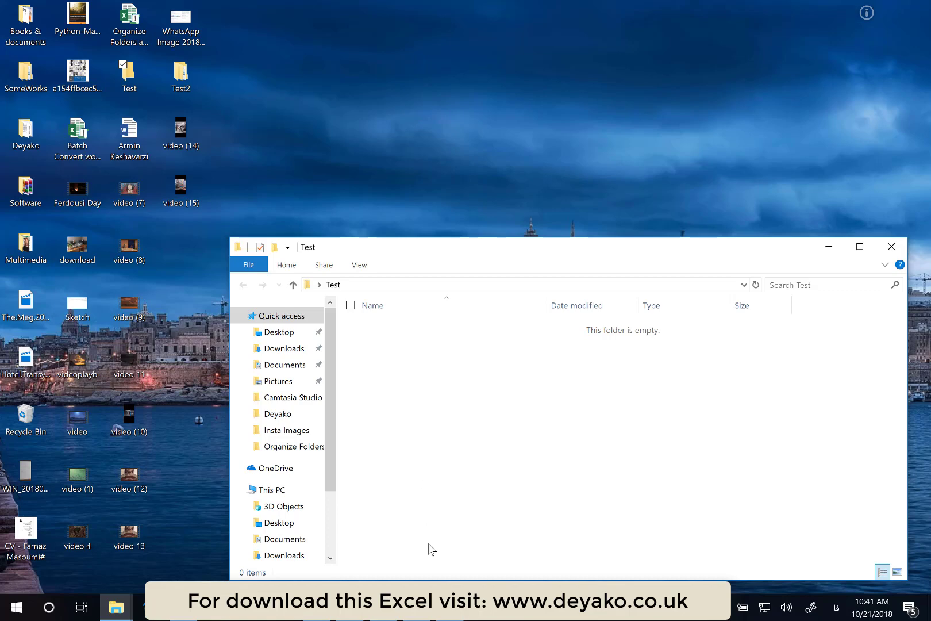
- Return to the workbook and remove the folder map from the Control Panel sheet
{"action": "left_click", "coordinate": [450, 607]}
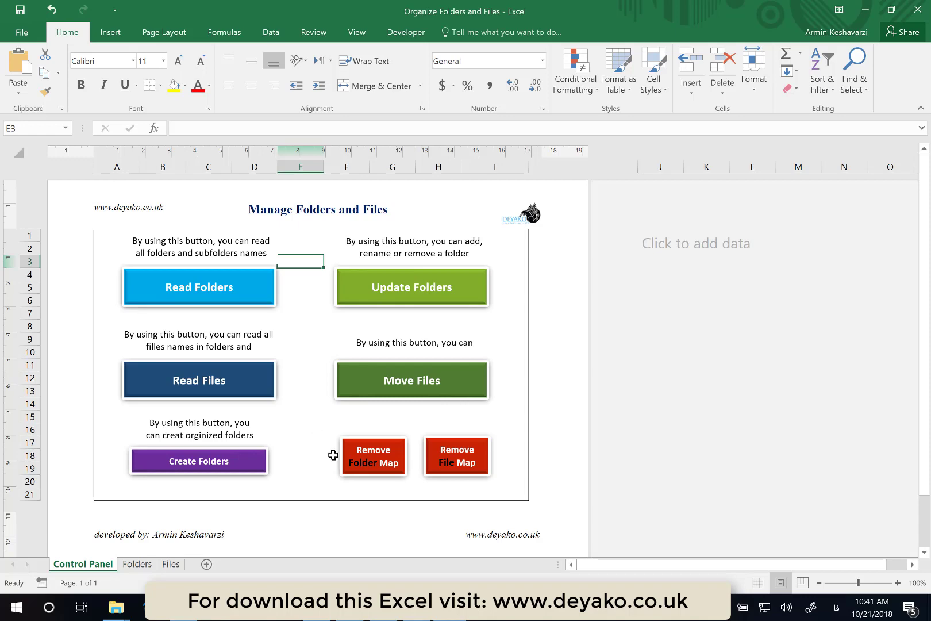
{"action": "left_click", "coordinate": [137, 564]}
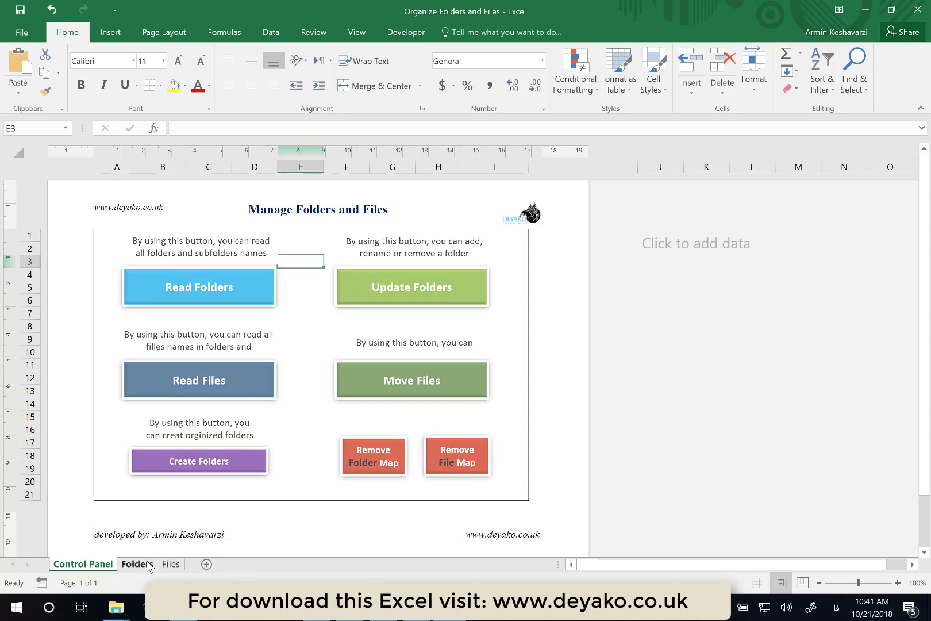
{"action": "left_click", "coordinate": [84, 564]}
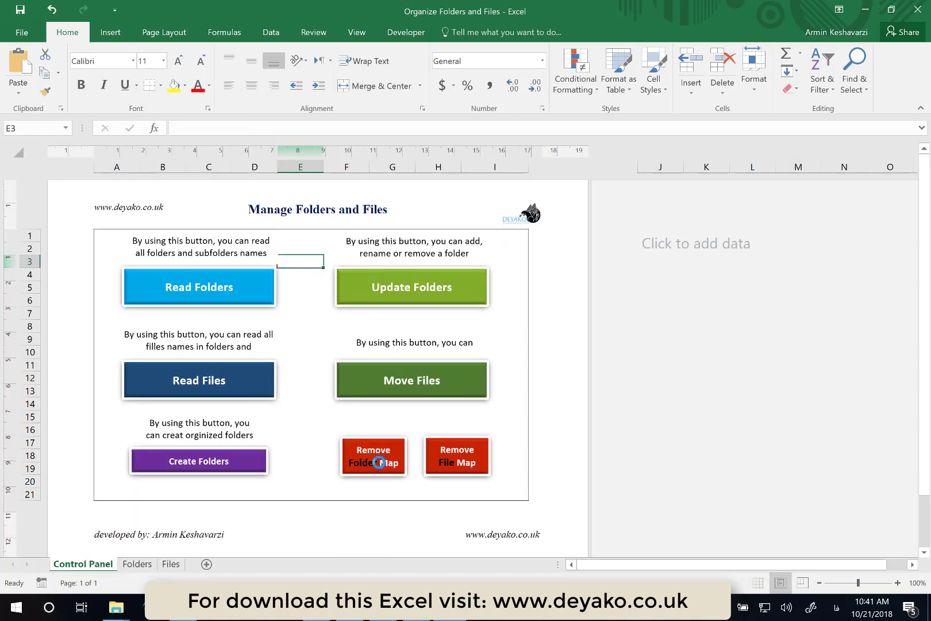
{"action": "left_click", "coordinate": [379, 463]}
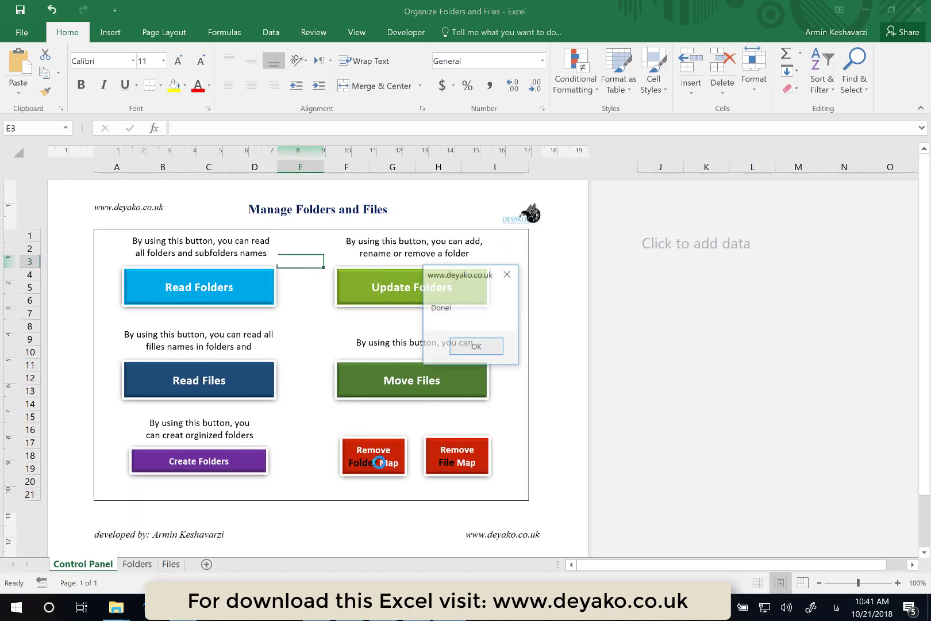
{"action": "left_click", "coordinate": [477, 348]}
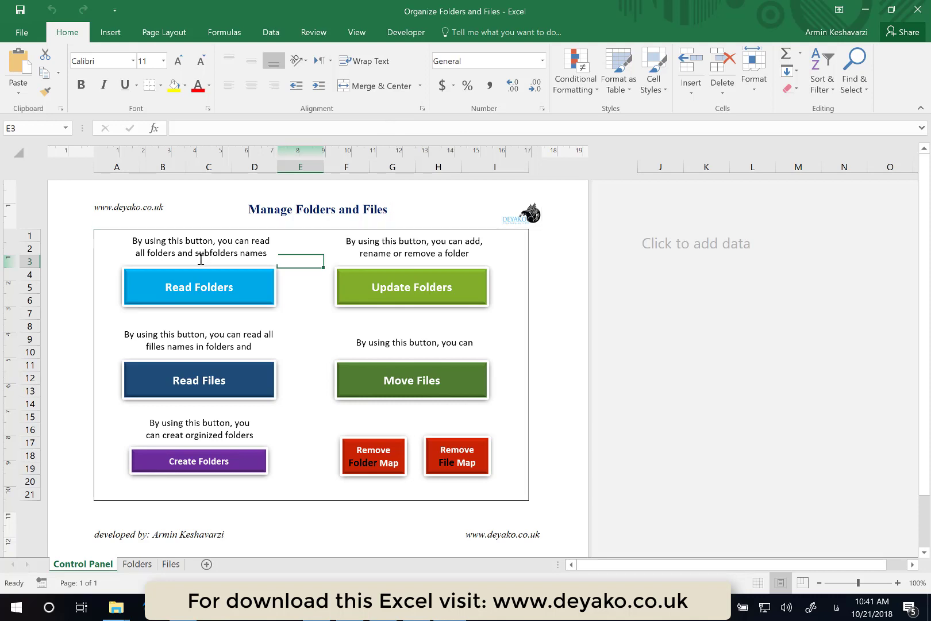
- Enter the header Level1 in cell A1 of the Folders sheet
{"action": "left_click", "coordinate": [137, 565]}
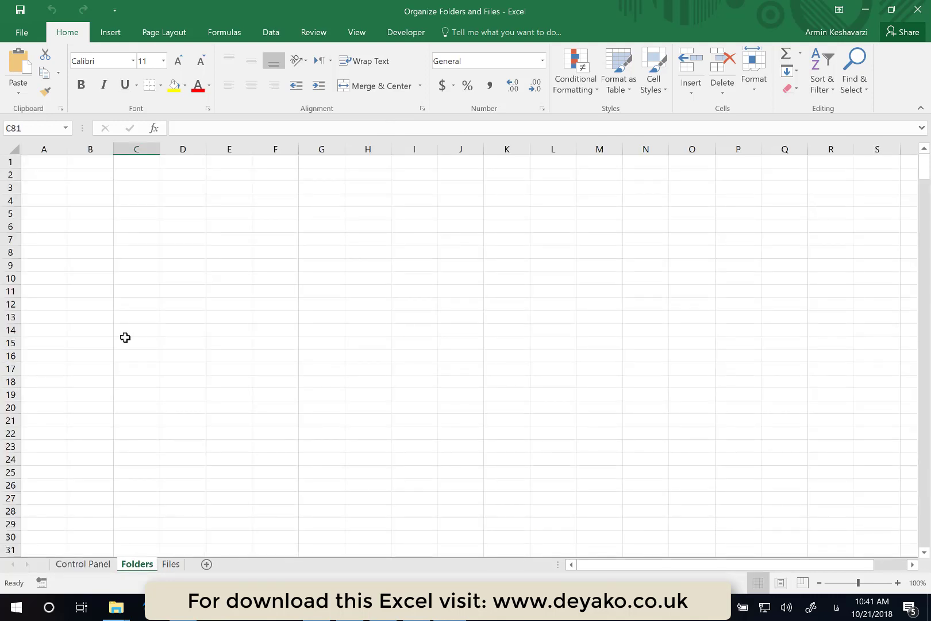
{"action": "left_click", "coordinate": [44, 162]}
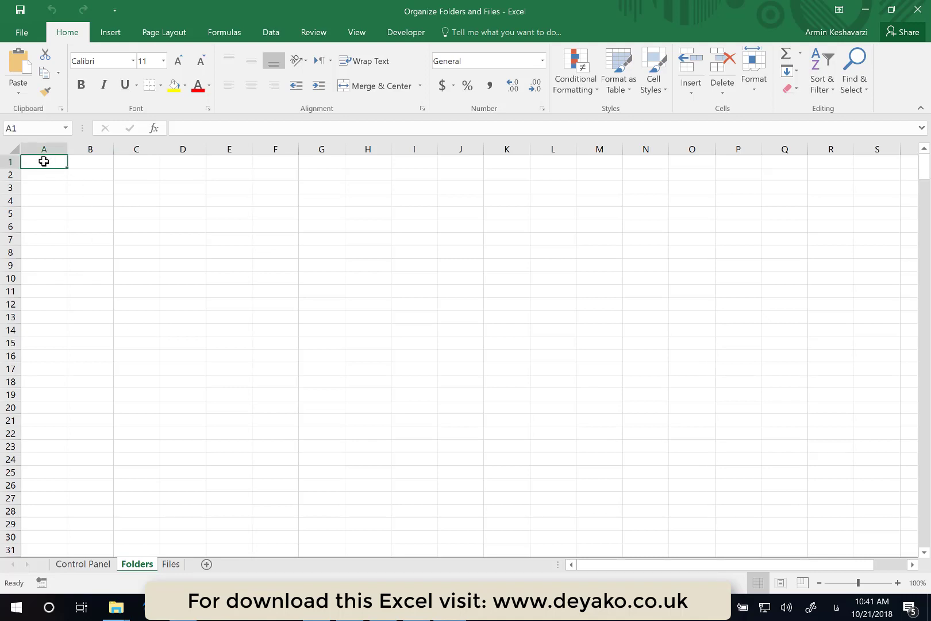
{"action": "type", "text": "ثرث»"}
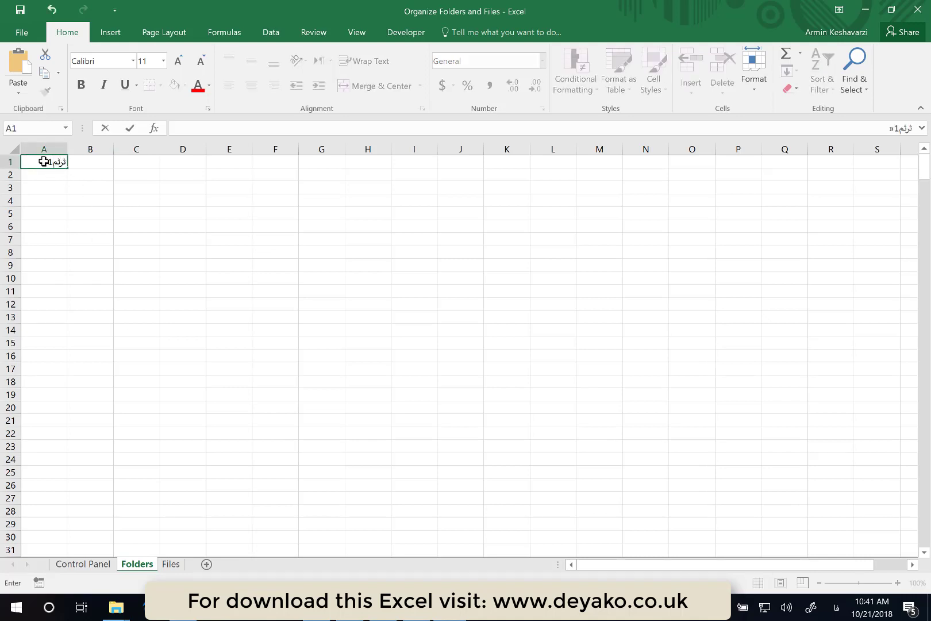
{"action": "key", "text": "BackSpace"}
{"action": "key", "text": "BackSpace"}
{"action": "key", "text": "BackSpace"}
{"action": "key", "text": "BackSpace"}
{"action": "key", "text": "BackSpace"}
{"action": "key", "text": "BackSpace"}
{"action": "key", "text": "BackSpace"}
{"action": "key", "text": "BackSpace"}
{"action": "key", "text": "BackSpace"}
{"action": "key", "text": "BackSpace"}
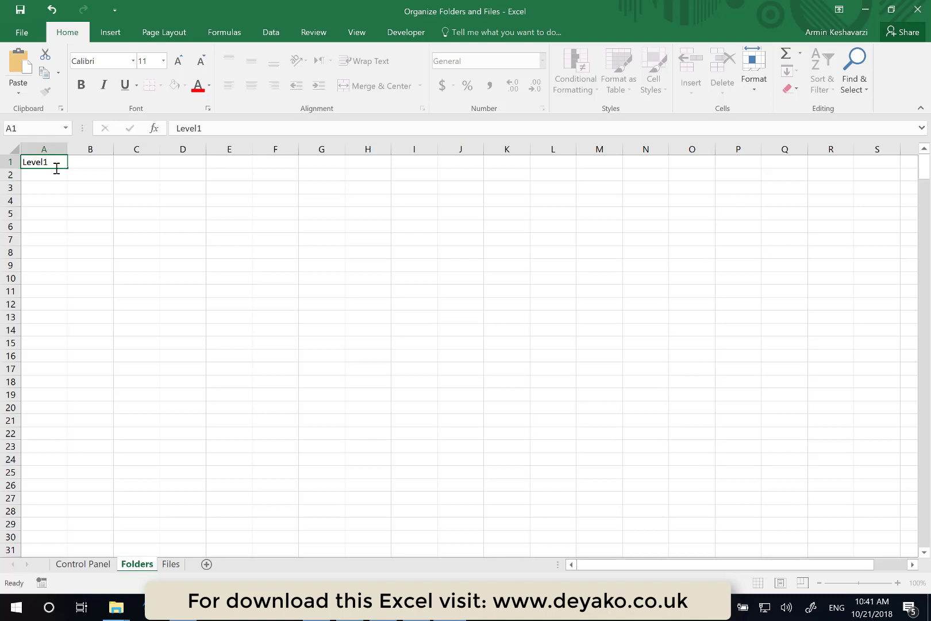
{"action": "key", "text": "Return"}
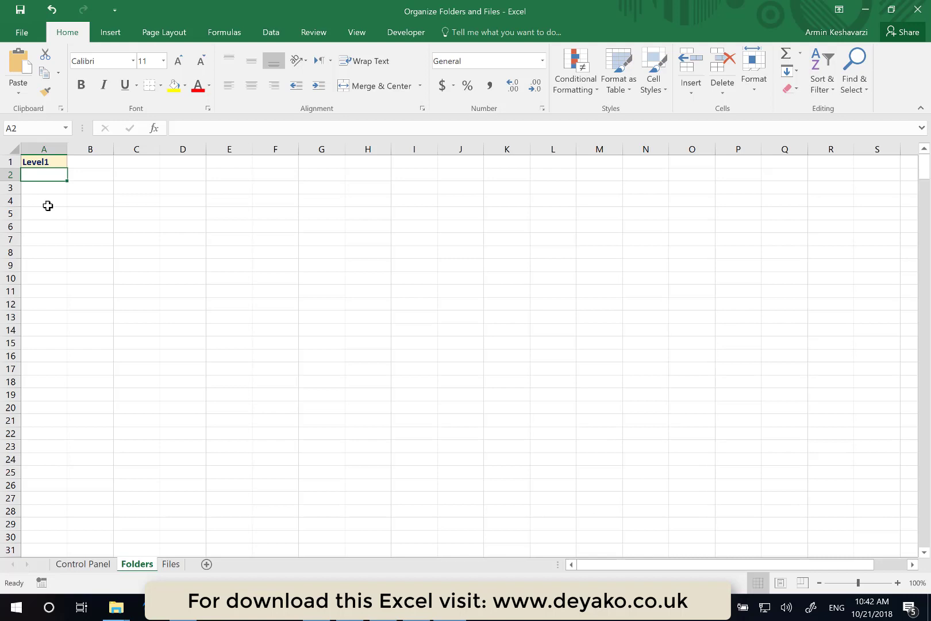
- Enter Books in cell A2 and Multi in cell A3 under the Level1 header
{"action": "type", "text": "Books"}
{"action": "key", "text": "Return"}
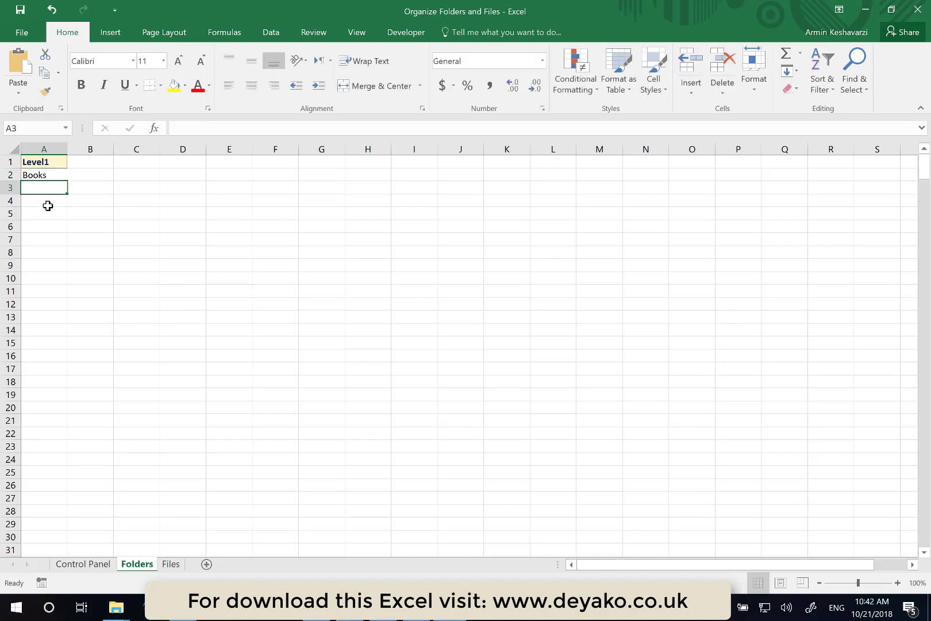
{"action": "type", "text": "Images"}
{"action": "key", "text": "Return"}
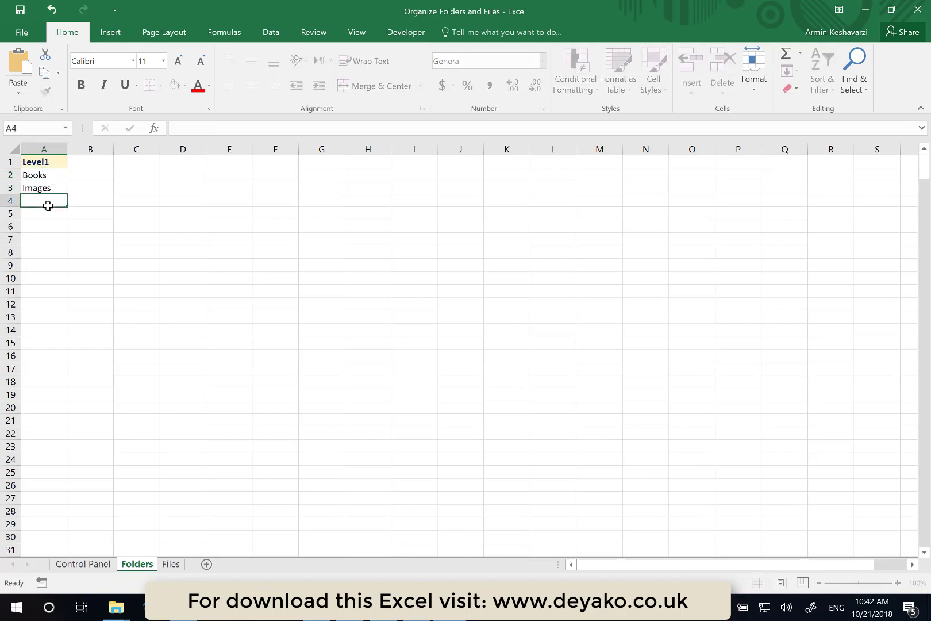
{"action": "type", "text": "V"}
{"action": "key", "text": "BackSpace"}
{"action": "key", "text": "Up"}
{"action": "type", "text": "="}
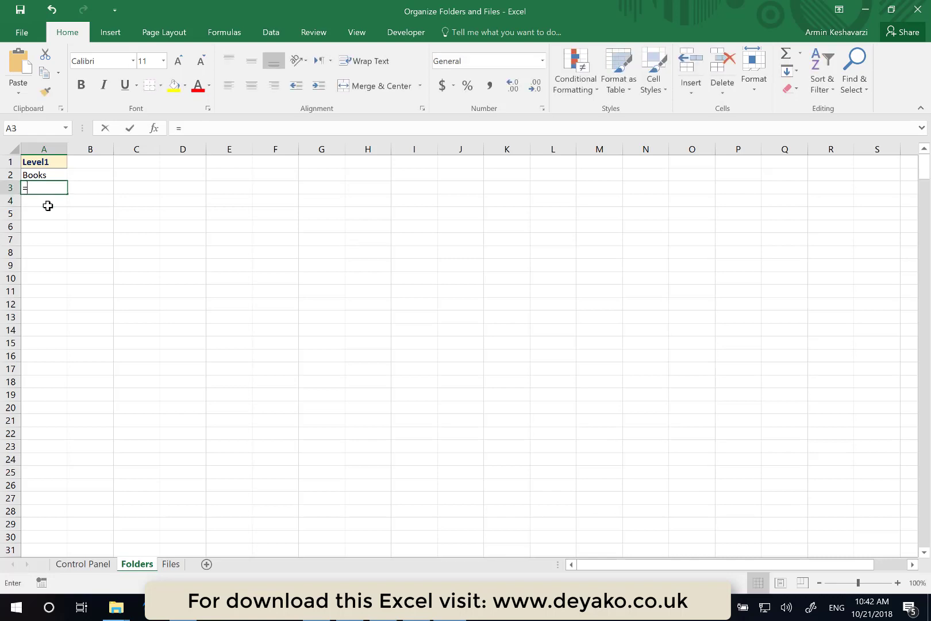
{"action": "key", "text": "BackSpace"}
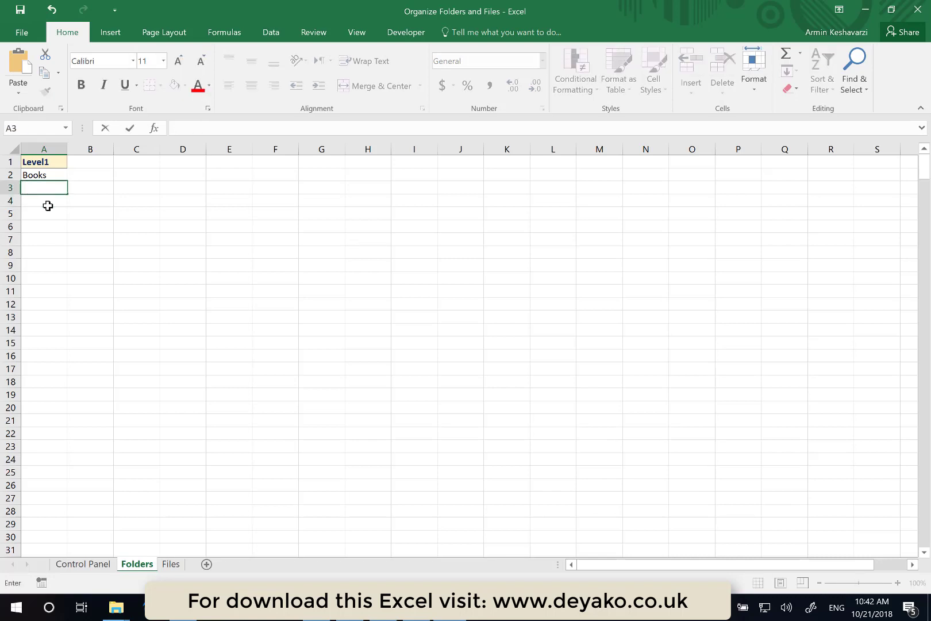
{"action": "type", "text": "Multi"}
{"action": "key", "text": "Return"}
- Enter Software in cell A4 and Some works in cell A5
{"action": "type", "text": "Sow"}
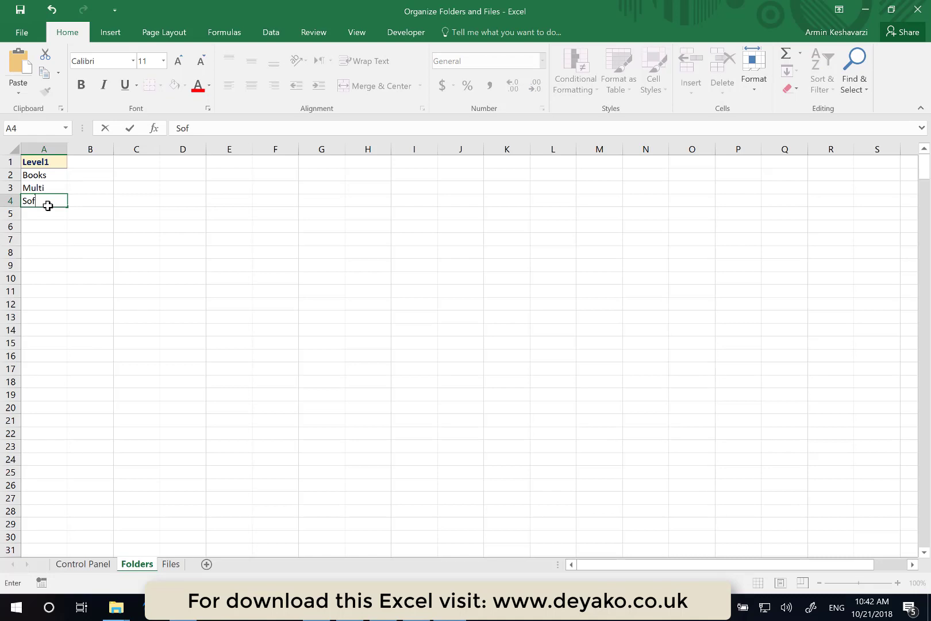
{"action": "type", "text": "tware"}
{"action": "key", "text": "Return"}
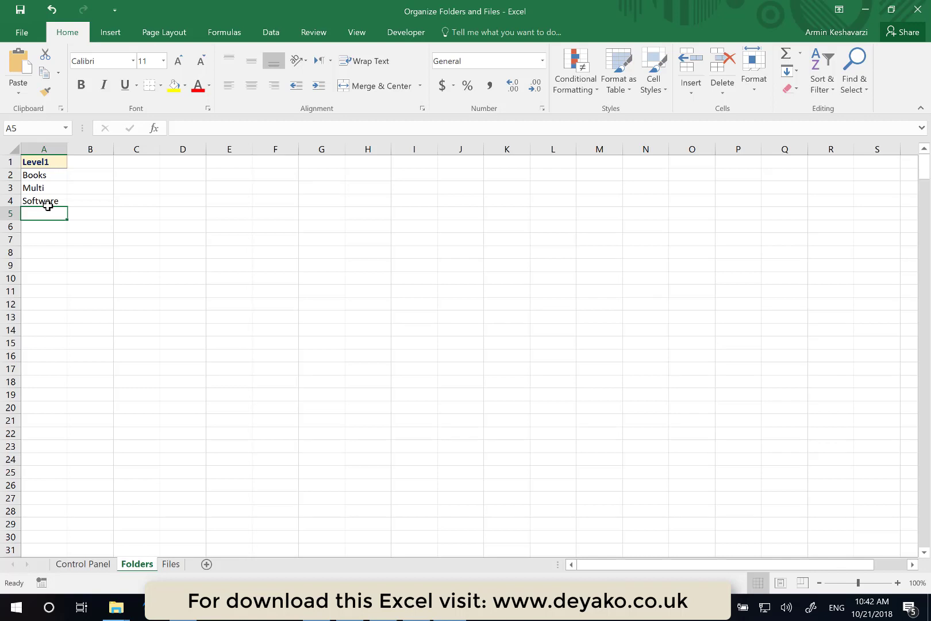
{"action": "type", "text": "Works"}
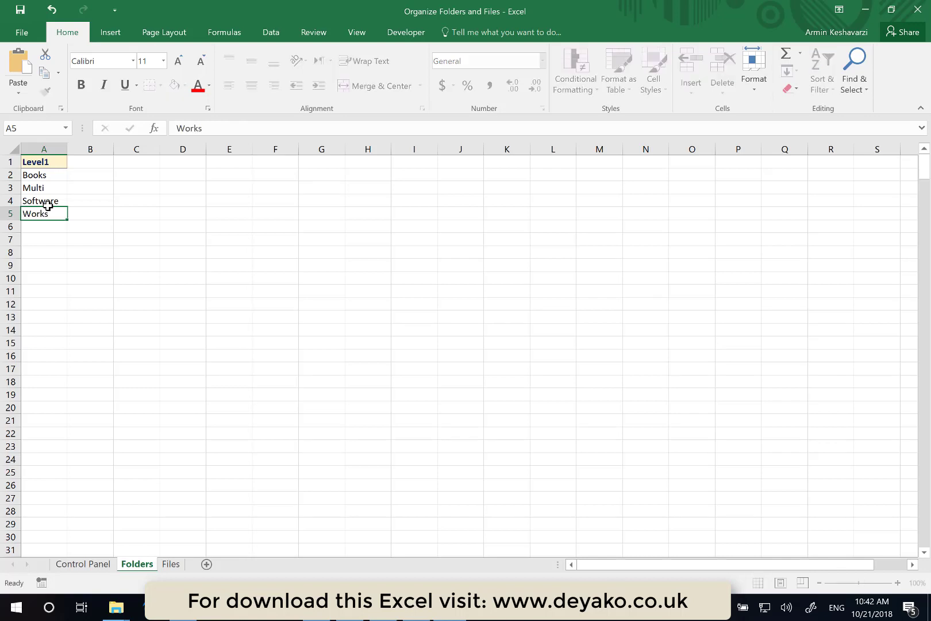
{"action": "key", "text": "Return"}
{"action": "left_click", "coordinate": [39, 213]}
{"action": "type", "text": "Some wo"}
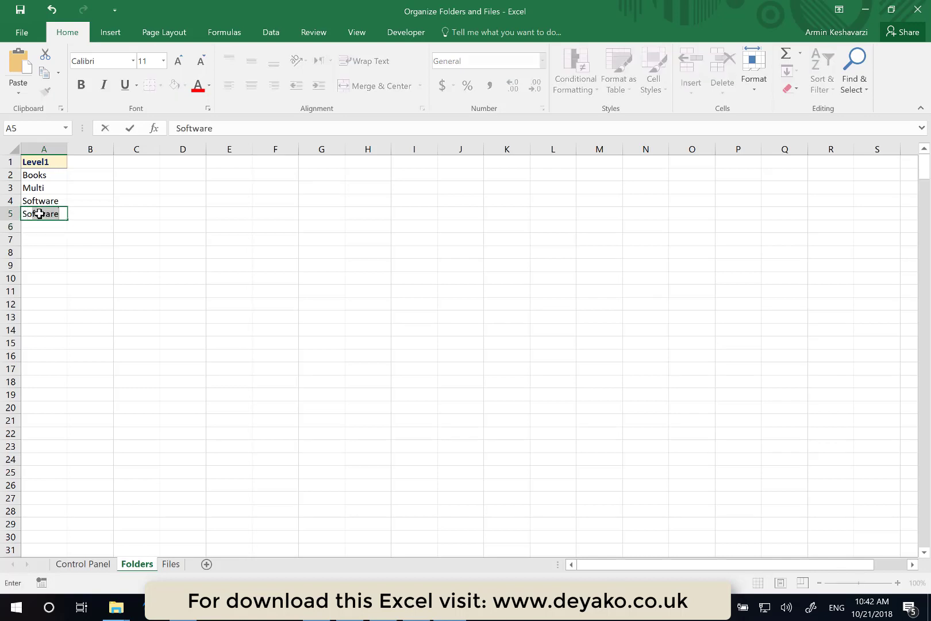
{"action": "type", "text": "rks"}
{"action": "key", "text": "Return"}
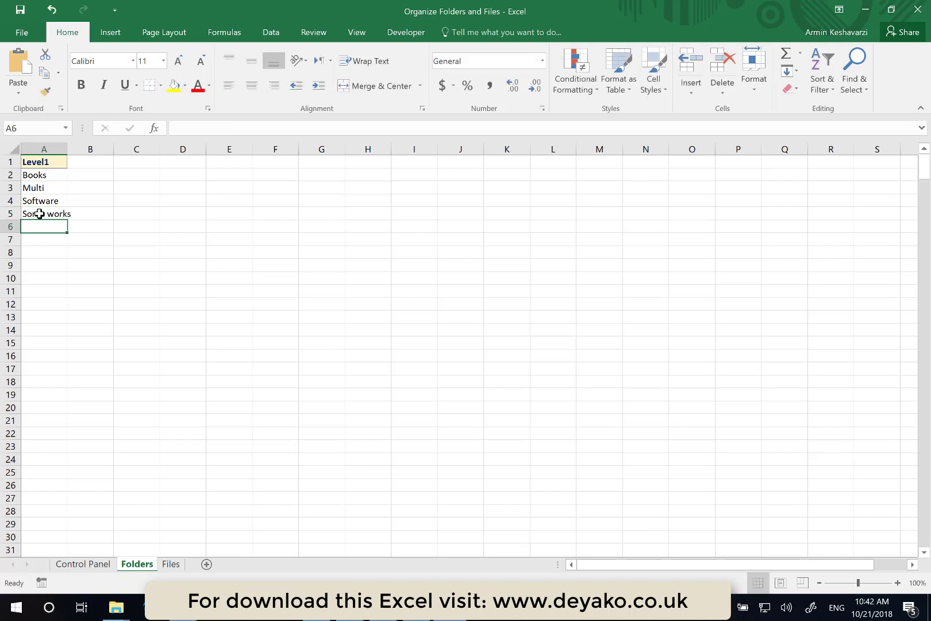
- Autofit column A's width and enter the header Level2 in cell B1
{"action": "double_click", "coordinate": [67, 147]}
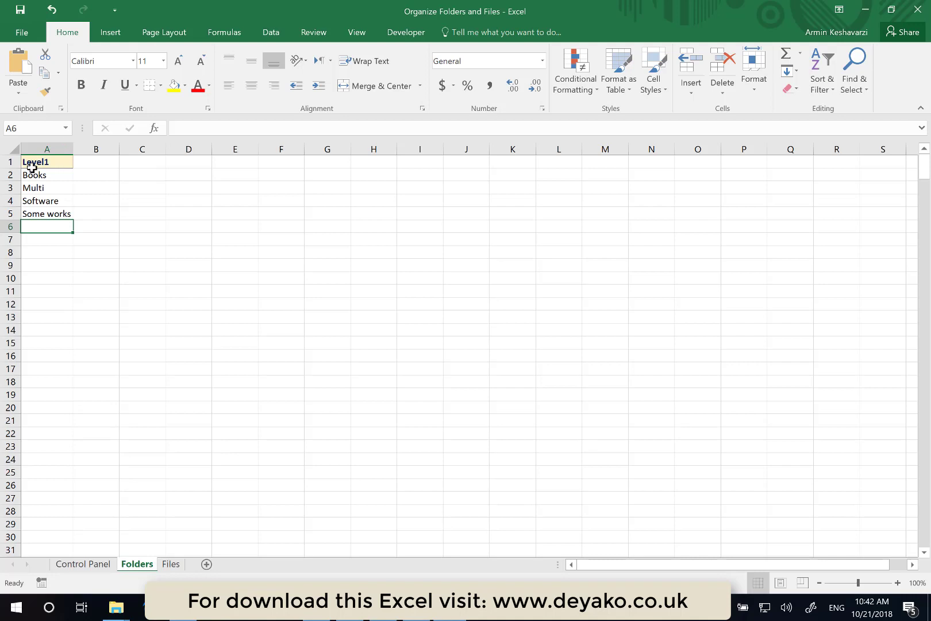
{"action": "left_click", "coordinate": [87, 162]}
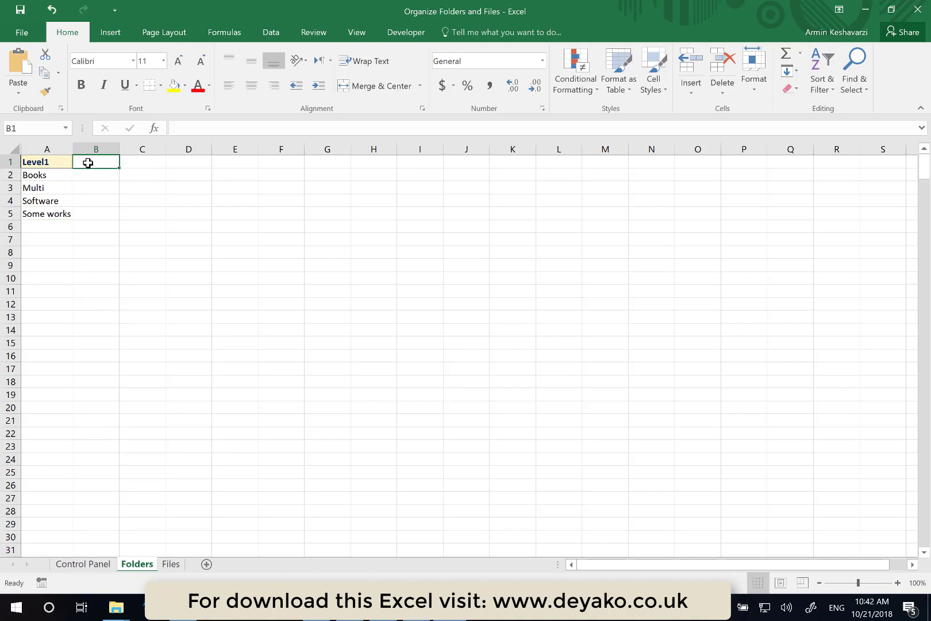
{"action": "type", "text": "Level2"}
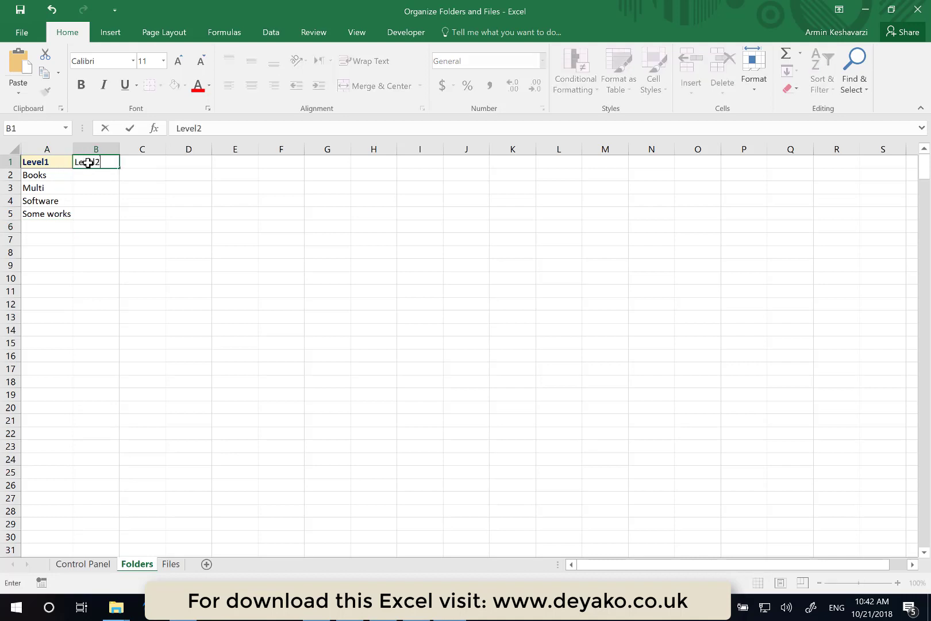
{"action": "key", "text": "Return"}
- Insert a blank row above Multi and enter Analtyics in cell B3 beneath Books
{"action": "left_click_drag", "start_coordinate": [10, 188], "coordinate": [11, 189]}
{"action": "right_click", "coordinate": [11, 188]}
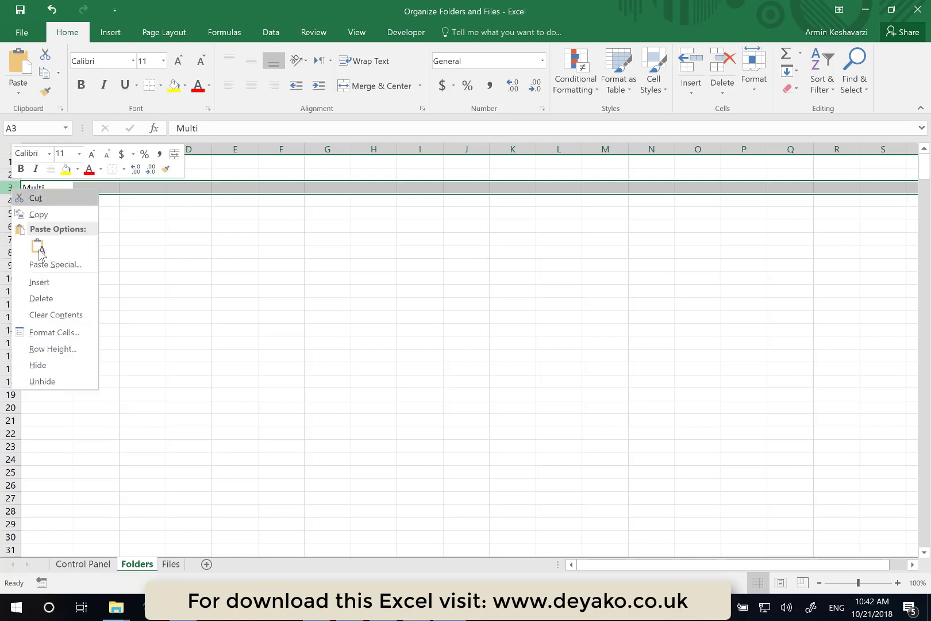
{"action": "left_click", "coordinate": [40, 282]}
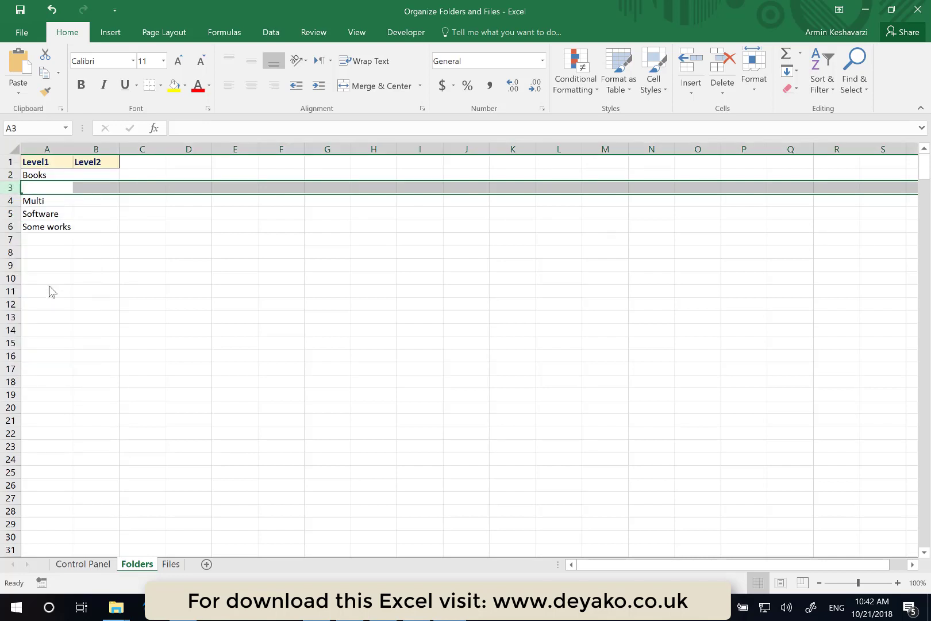
{"action": "left_click", "coordinate": [98, 189]}
{"action": "left_click", "coordinate": [91, 173]}
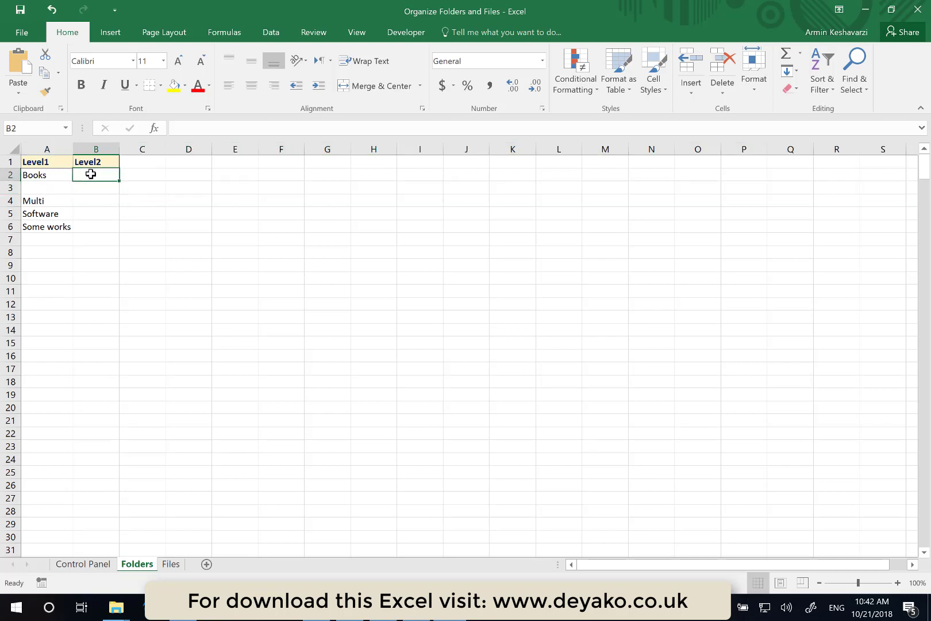
{"action": "left_click", "coordinate": [87, 187]}
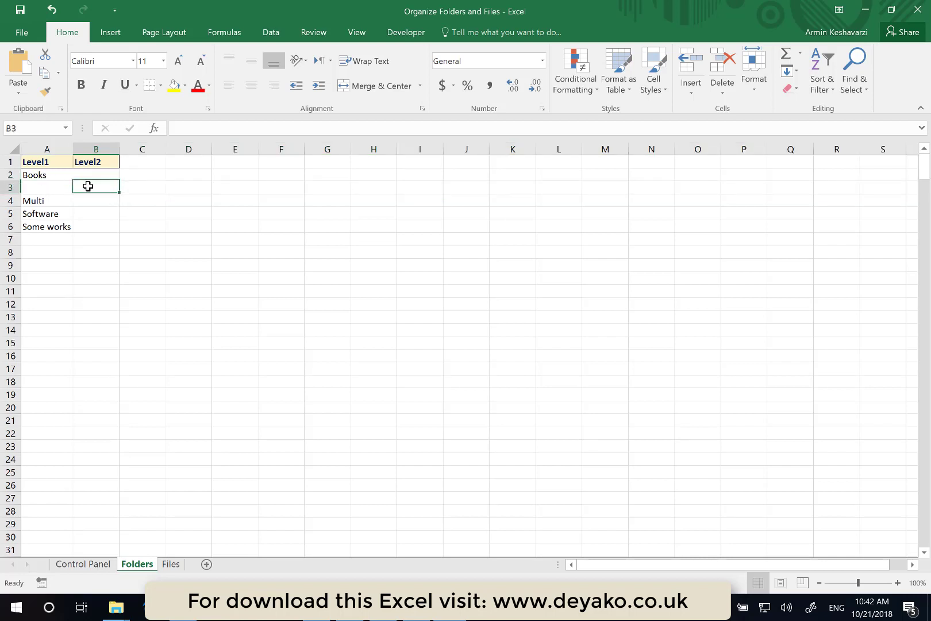
{"action": "left_click", "coordinate": [94, 172]}
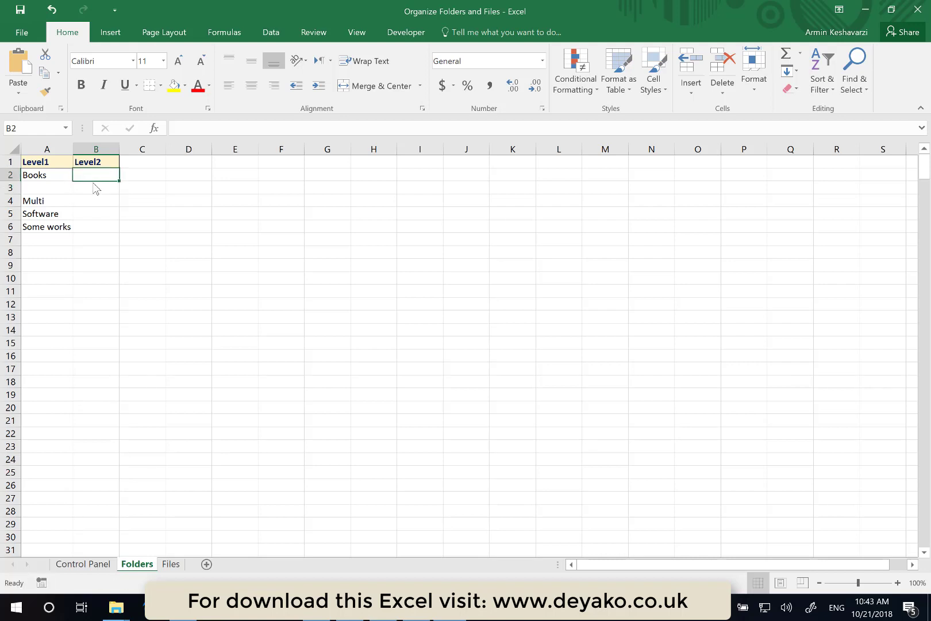
{"action": "left_click", "coordinate": [91, 187]}
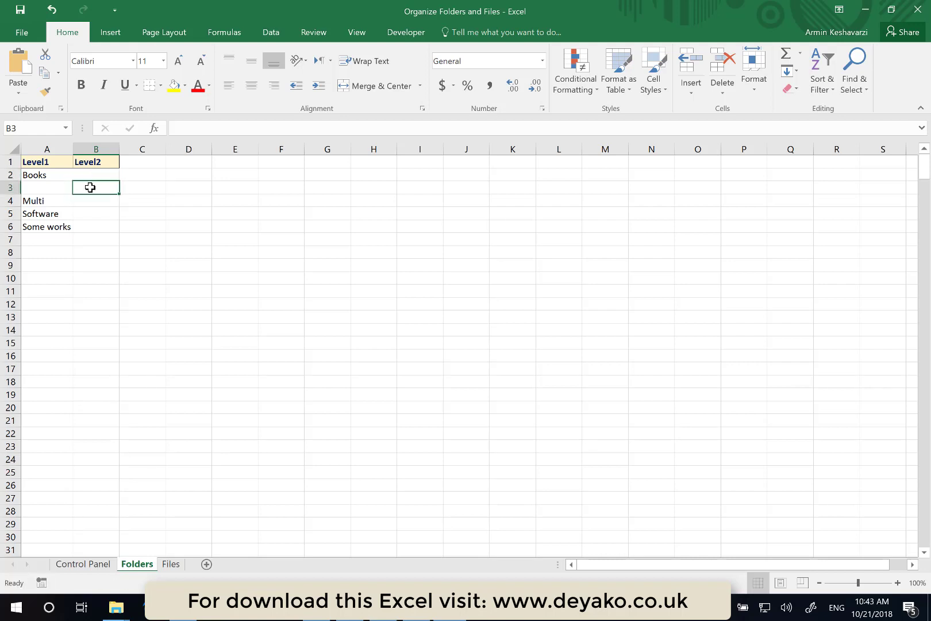
{"action": "type", "text": "Analtyics"}
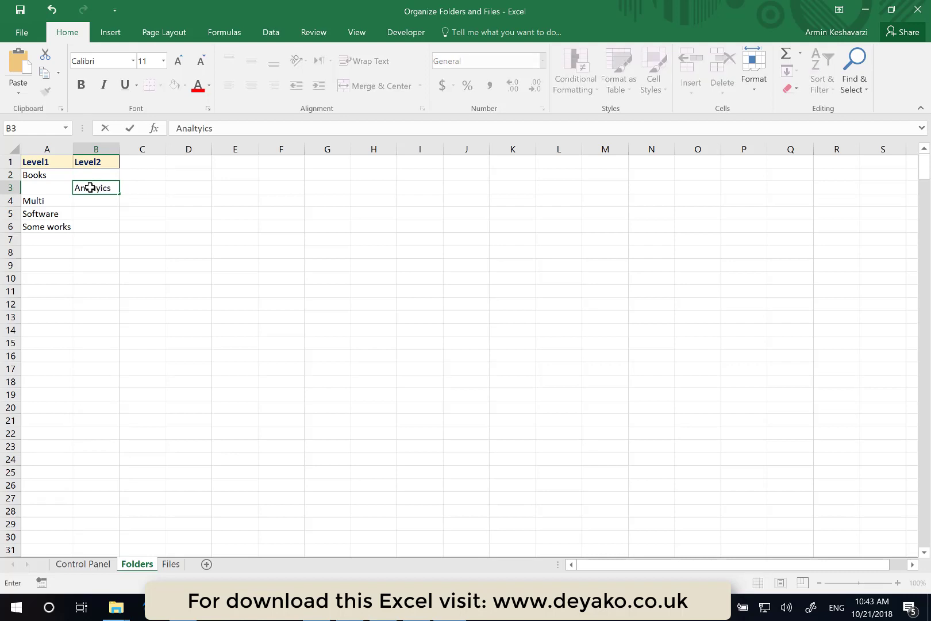
{"action": "key", "text": "Return"}
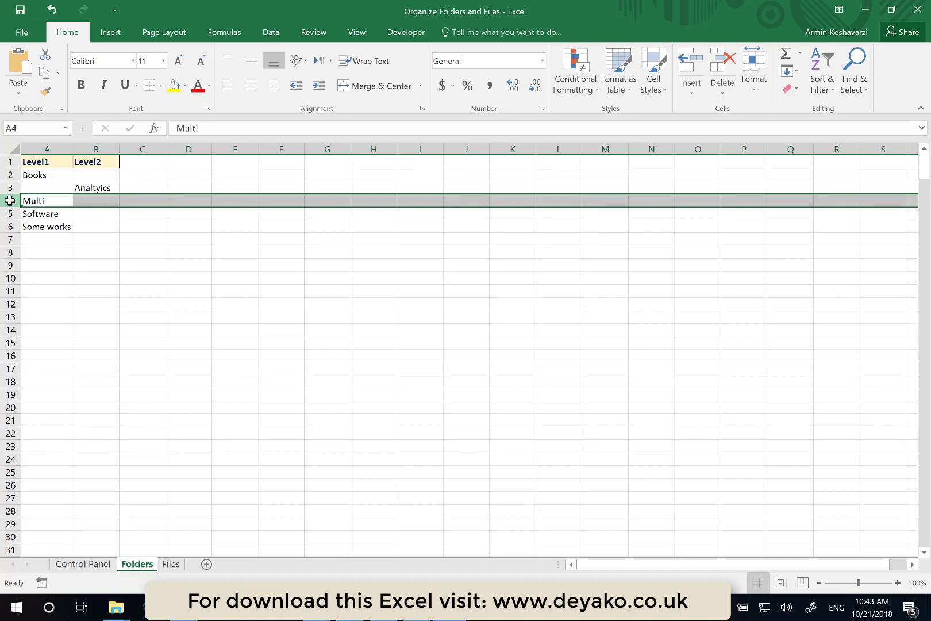
- Insert another row above Multi and enter Programming in cell B4
{"action": "key", "text": "ctrl+shift+equal"}
{"action": "left_click", "coordinate": [103, 201]}
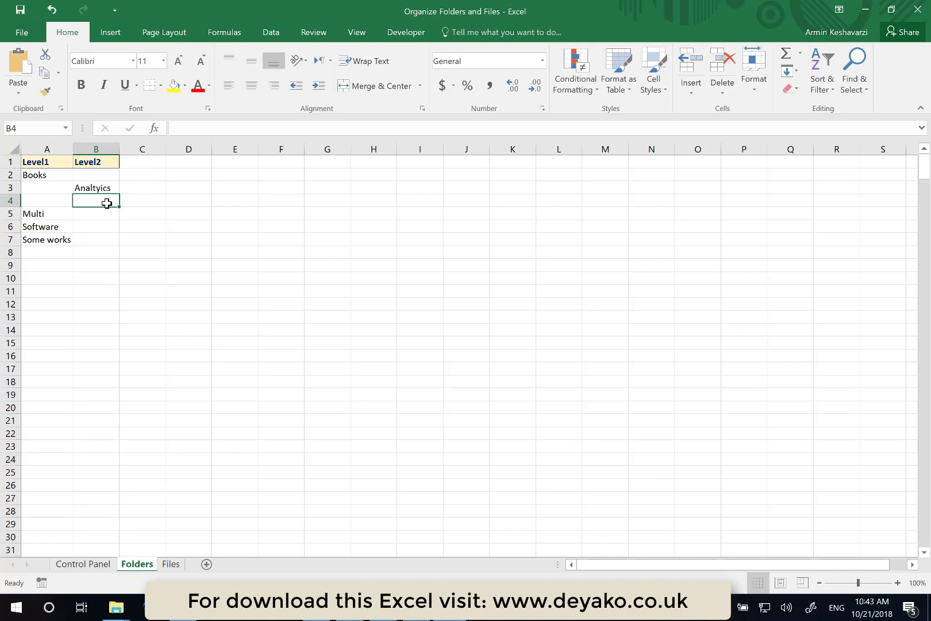
{"action": "type", "text": "Programming"}
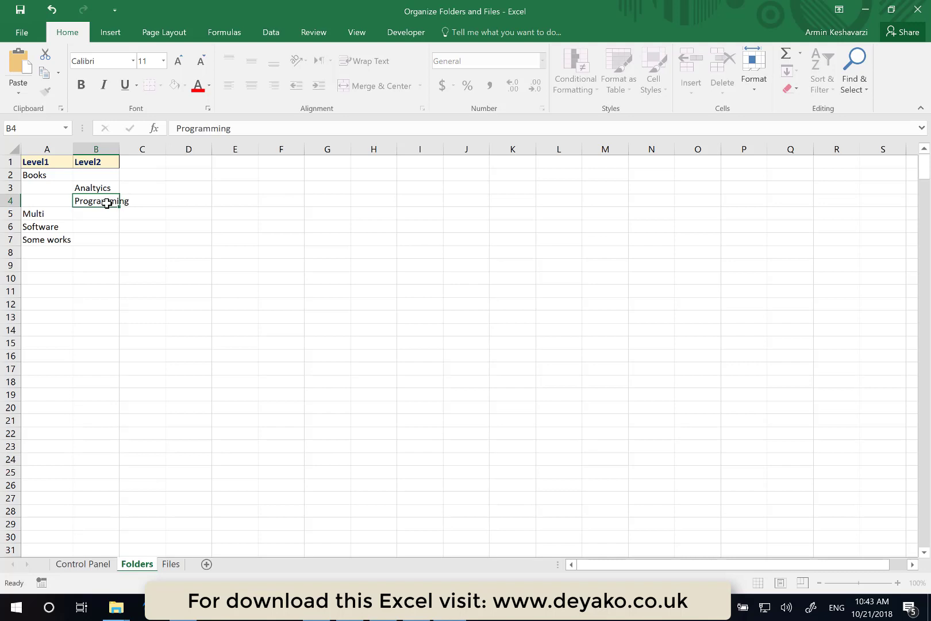
{"action": "key", "text": "Return"}
- Insert a row above Multi and enter Liture in cell B5
{"action": "left_click", "coordinate": [8, 214]}
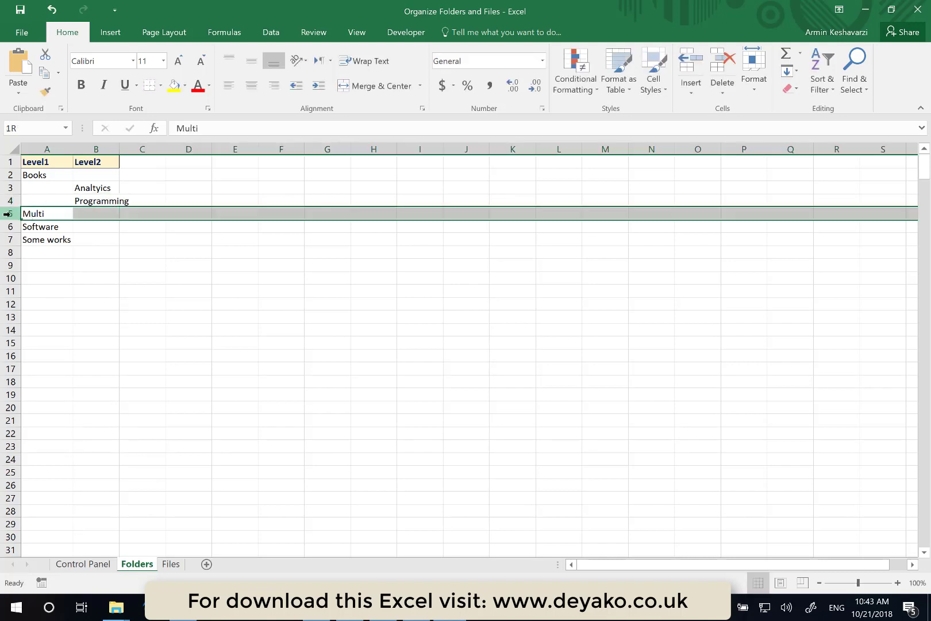
{"action": "right_click", "coordinate": [8, 213]}
{"action": "left_click", "coordinate": [52, 308]}
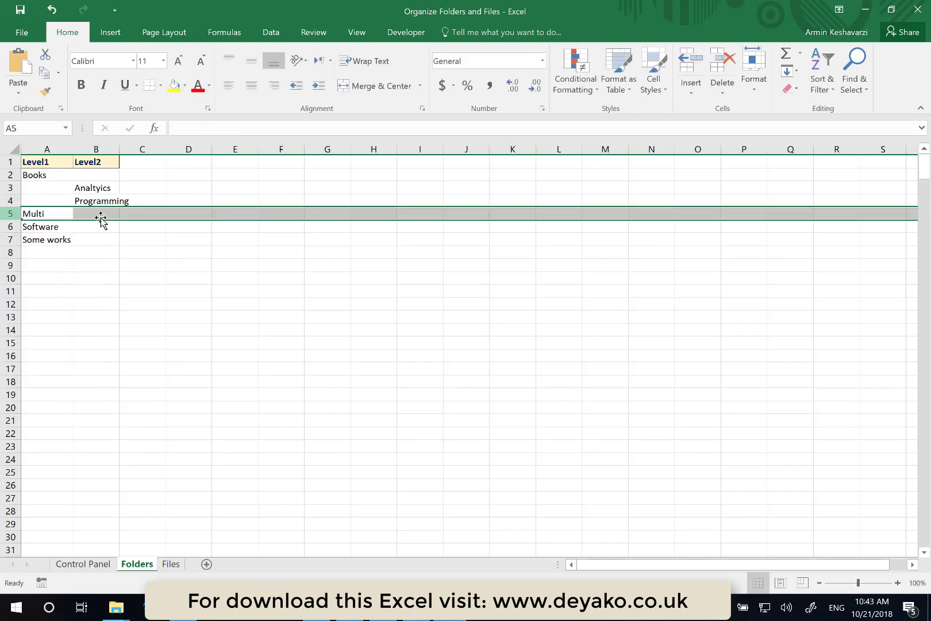
{"action": "left_click", "coordinate": [101, 212]}
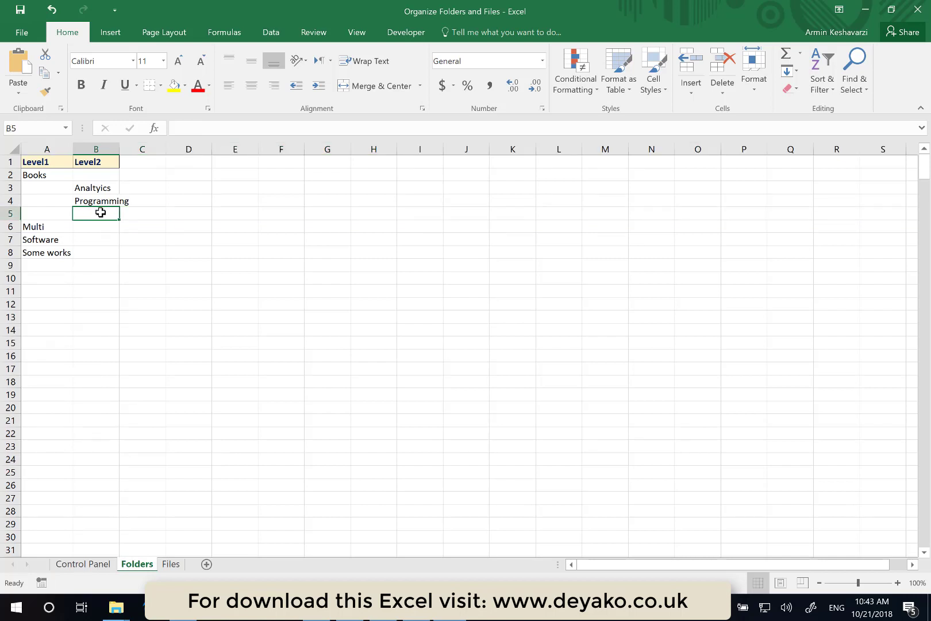
{"action": "type", "text": "Liture"}
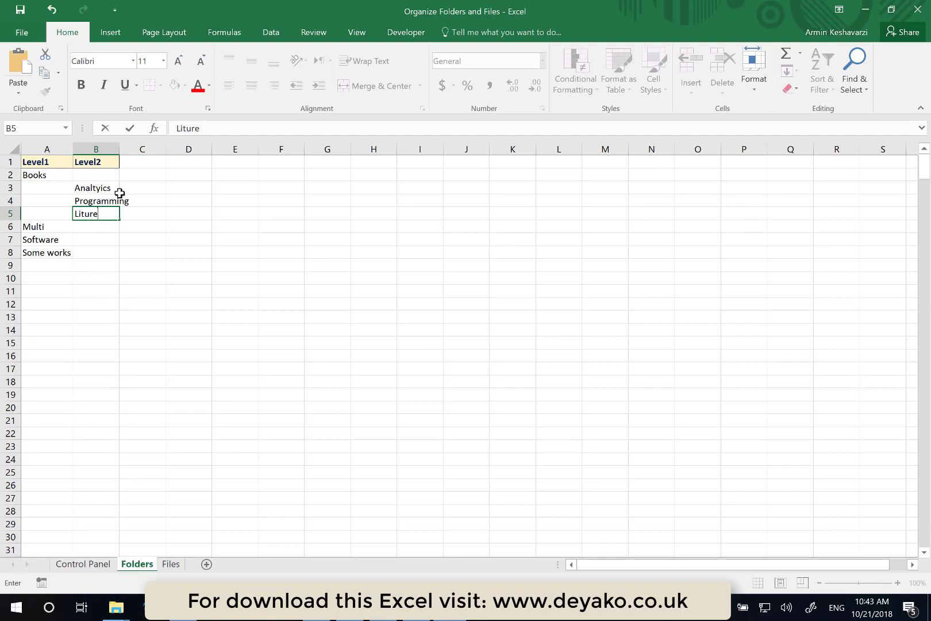
{"action": "key", "text": "ctrl+Return"}
- Edit cell B5 so it reads Lit
{"action": "left_click", "coordinate": [106, 227]}
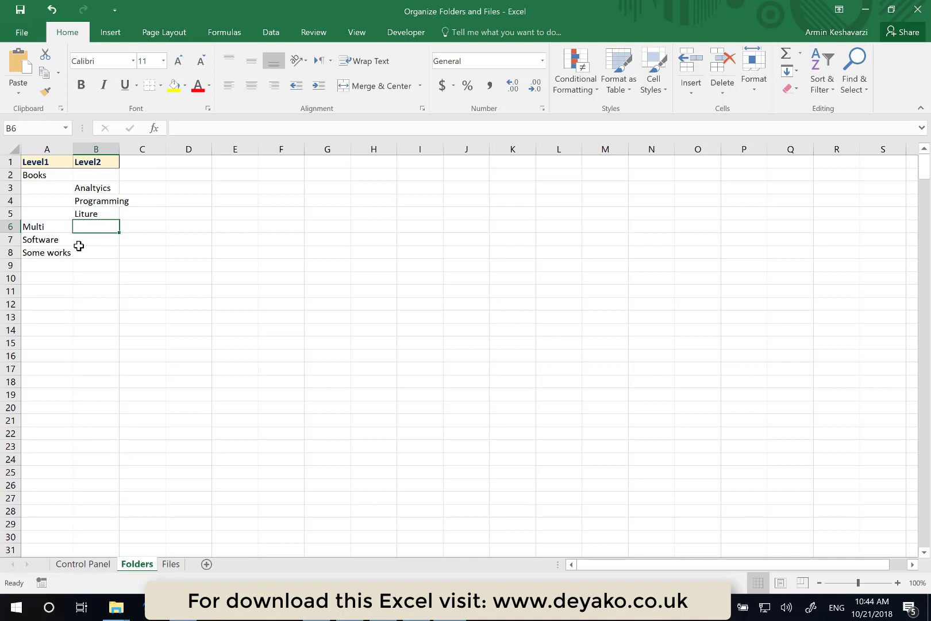
{"action": "left_click", "coordinate": [96, 212]}
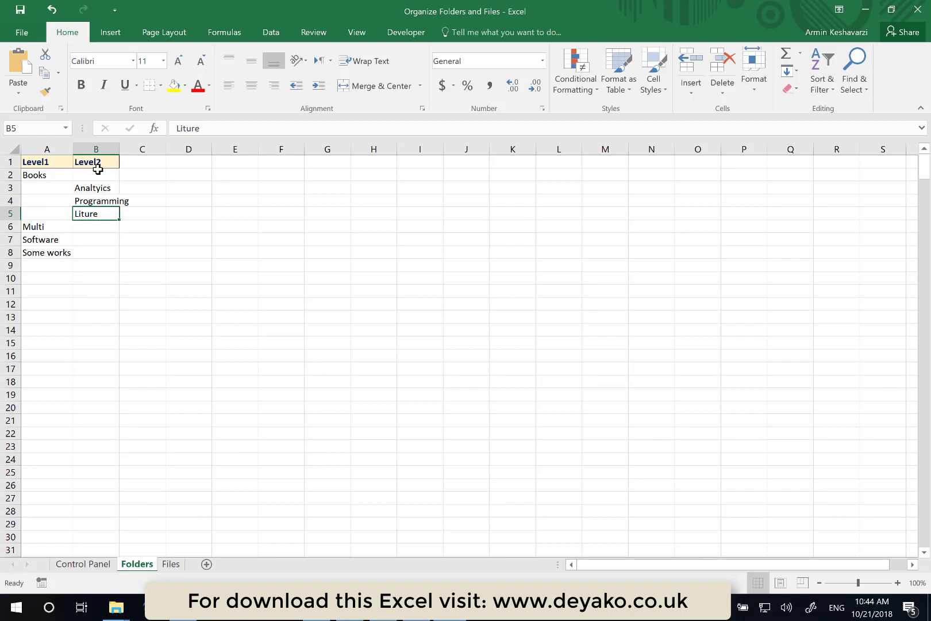
{"action": "double_click", "coordinate": [96, 215]}
{"action": "key", "text": "BackSpace"}
{"action": "key", "text": "BackSpace"}
{"action": "key", "text": "BackSpace"}
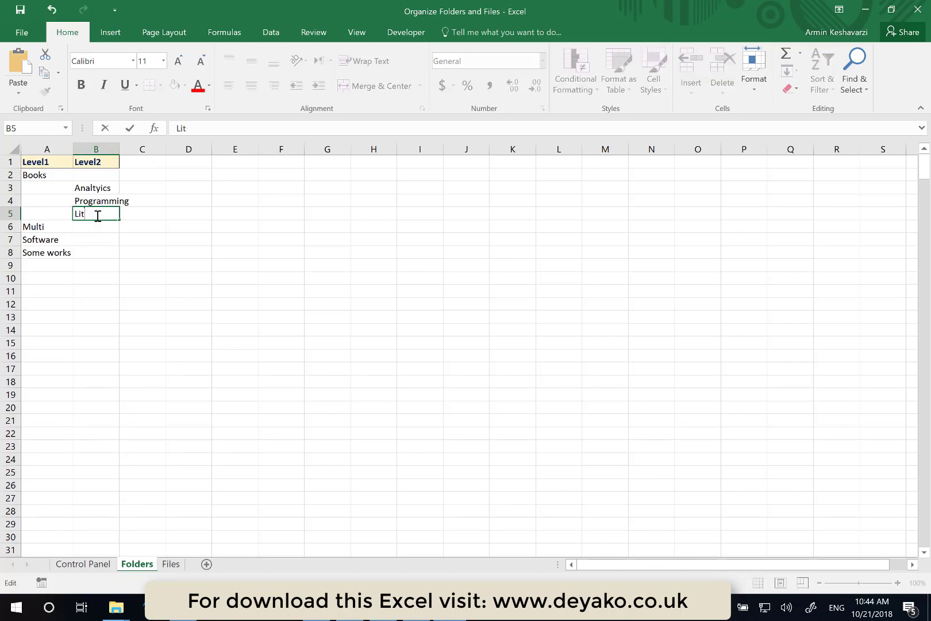
{"action": "key", "text": "Return"}
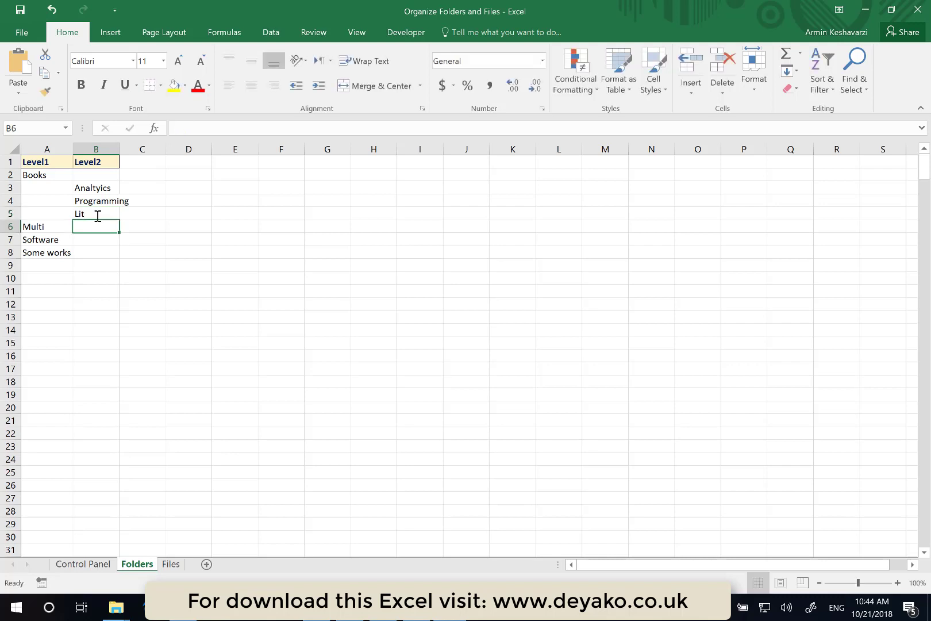
- Insert a row above Software and enter Images in cell B7 beneath Multi
{"action": "left_click", "coordinate": [8, 242]}
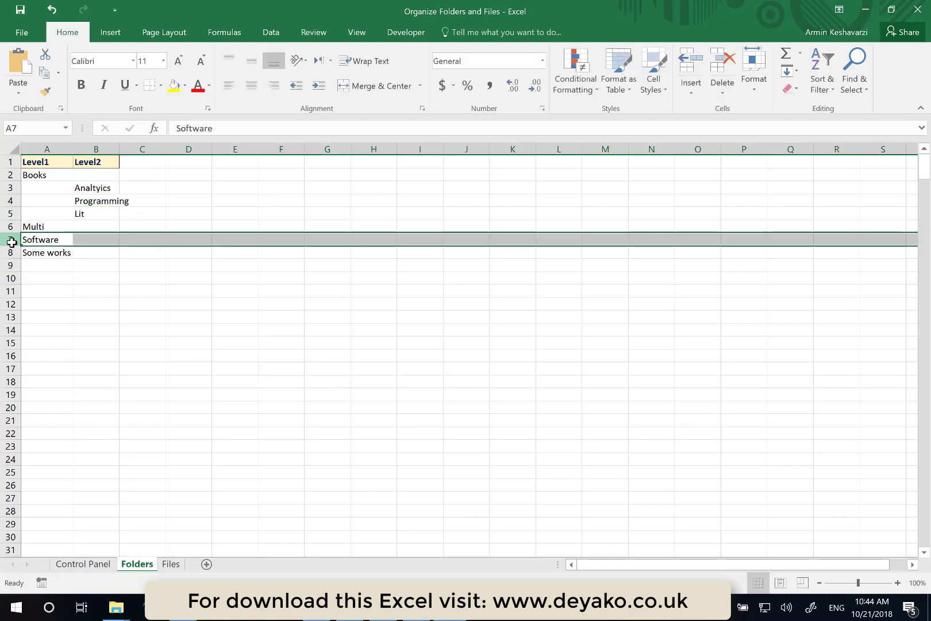
{"action": "right_click", "coordinate": [8, 241]}
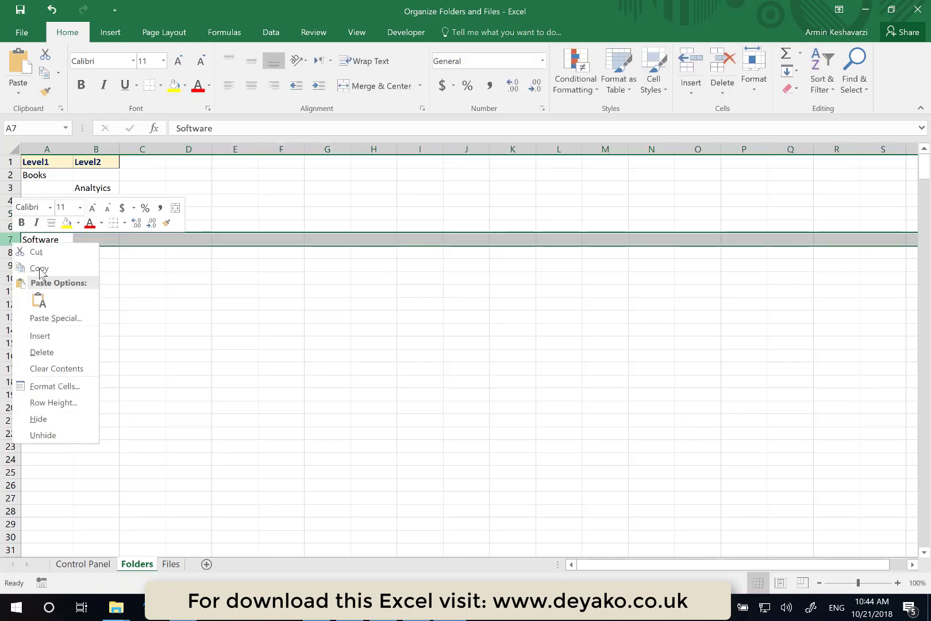
{"action": "left_click", "coordinate": [55, 336]}
{"action": "left_click", "coordinate": [102, 238]}
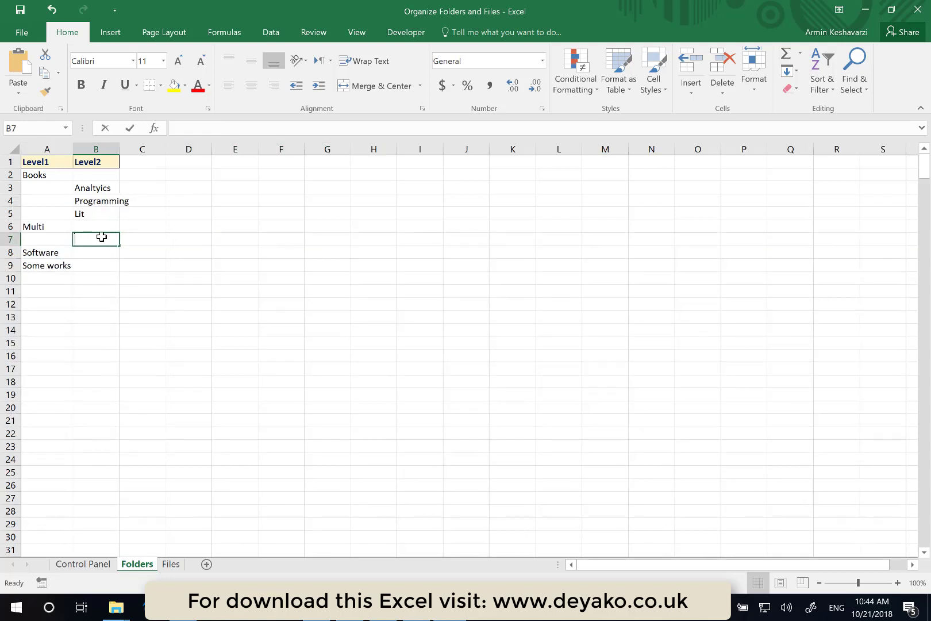
{"action": "type", "text": "Images"}
{"action": "key", "text": "Return"}
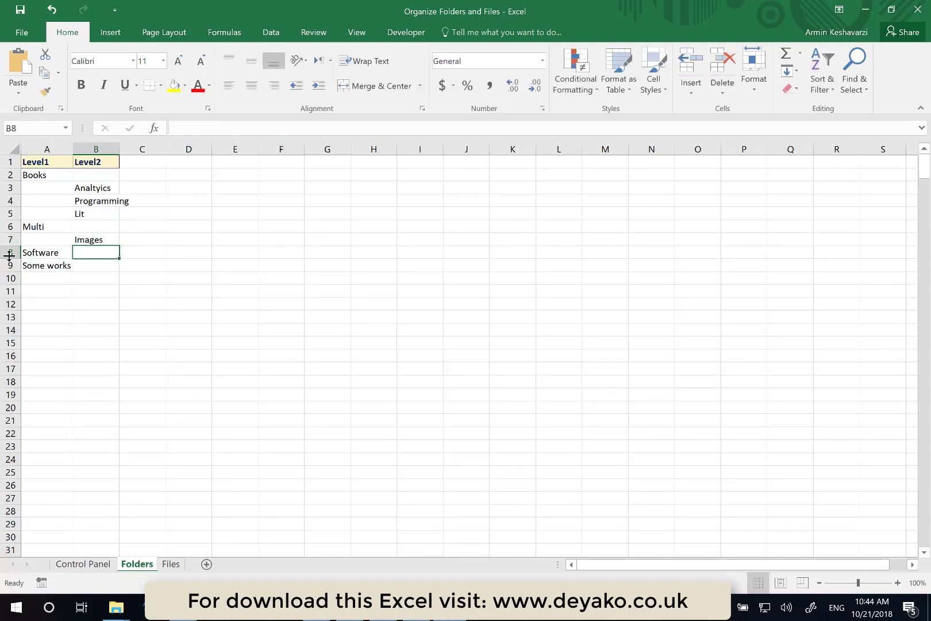
- Insert a row above Software and enter Videos in cell B8 under Multi
{"action": "left_click", "coordinate": [9, 253]}
{"action": "right_click", "coordinate": [8, 253]}
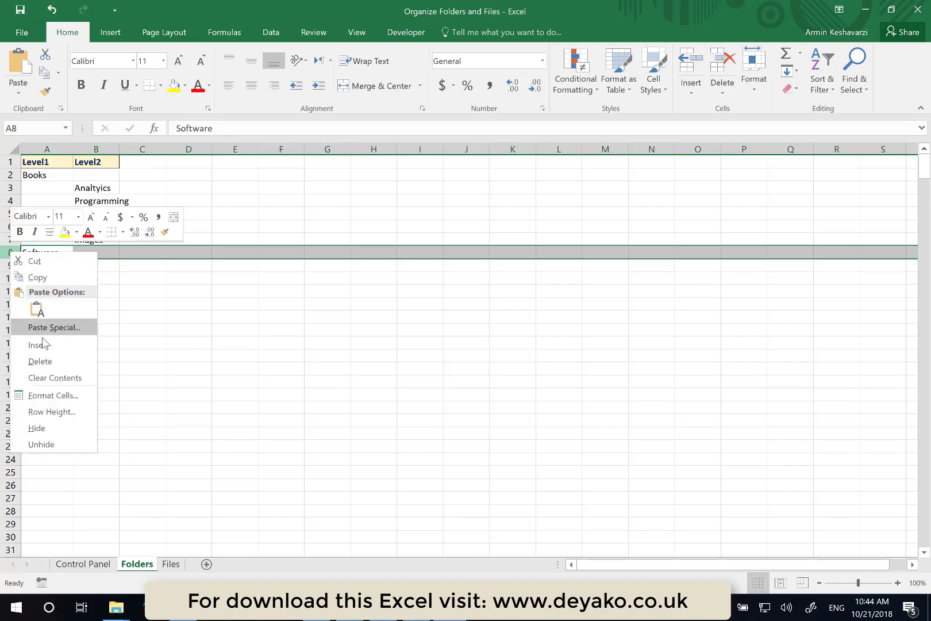
{"action": "left_click", "coordinate": [43, 344]}
{"action": "left_click", "coordinate": [103, 253]}
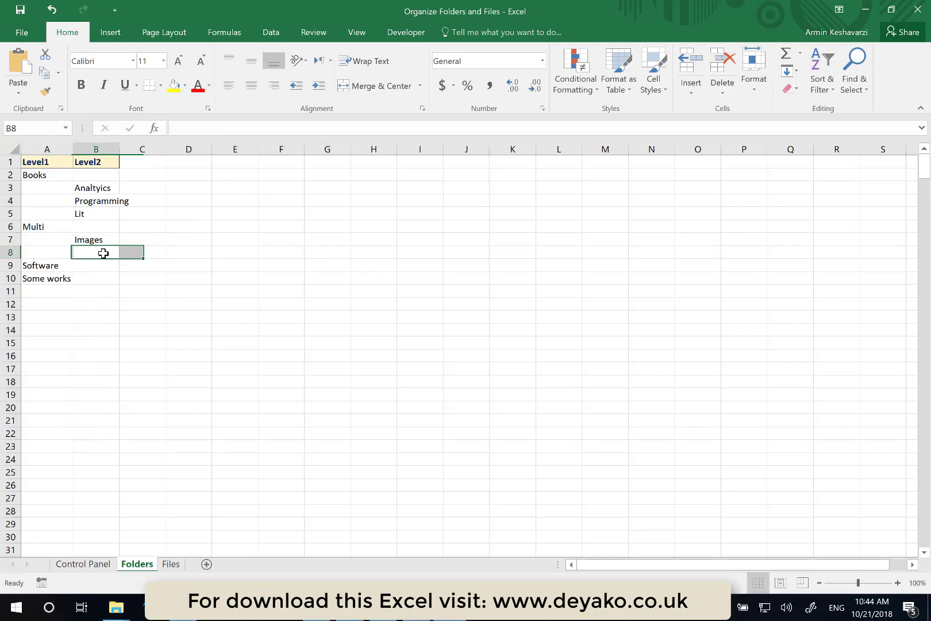
{"action": "type", "text": "Vide"}
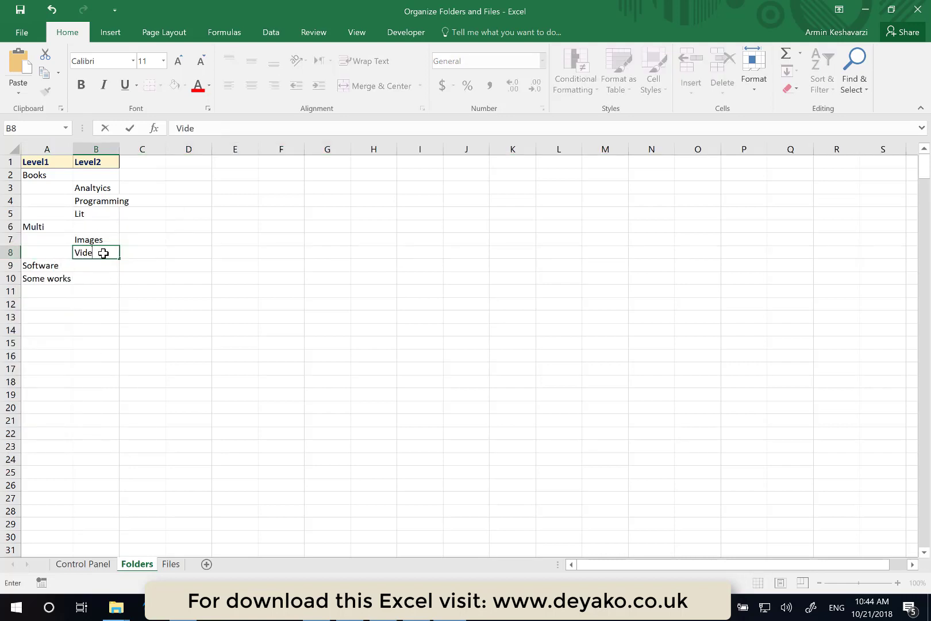
{"action": "type", "text": "os"}
{"action": "key", "text": "Return"}
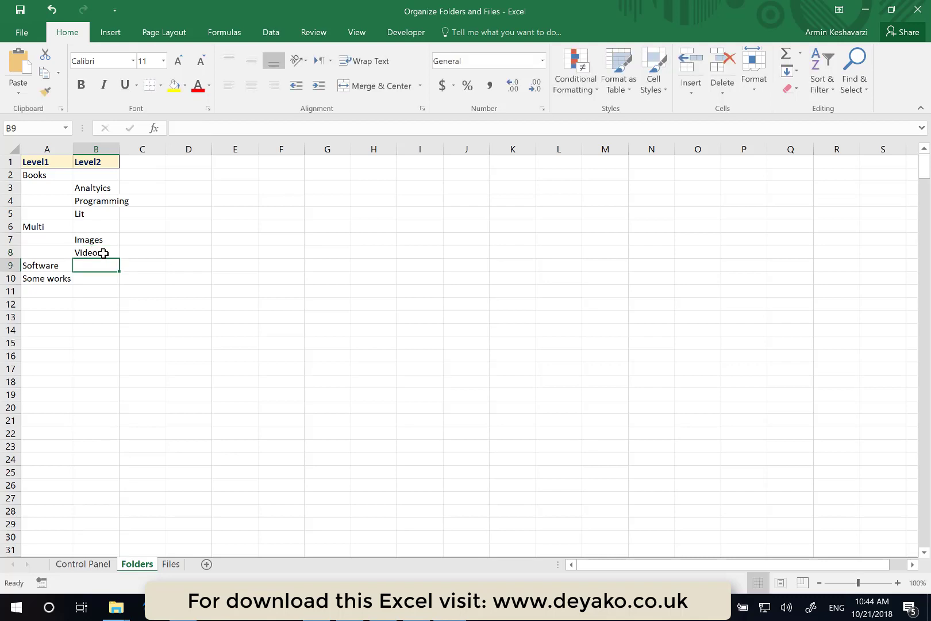
- Insert a row above Some works and enter Profesional in cell B10 under Software
{"action": "right_click", "coordinate": [6, 279]}
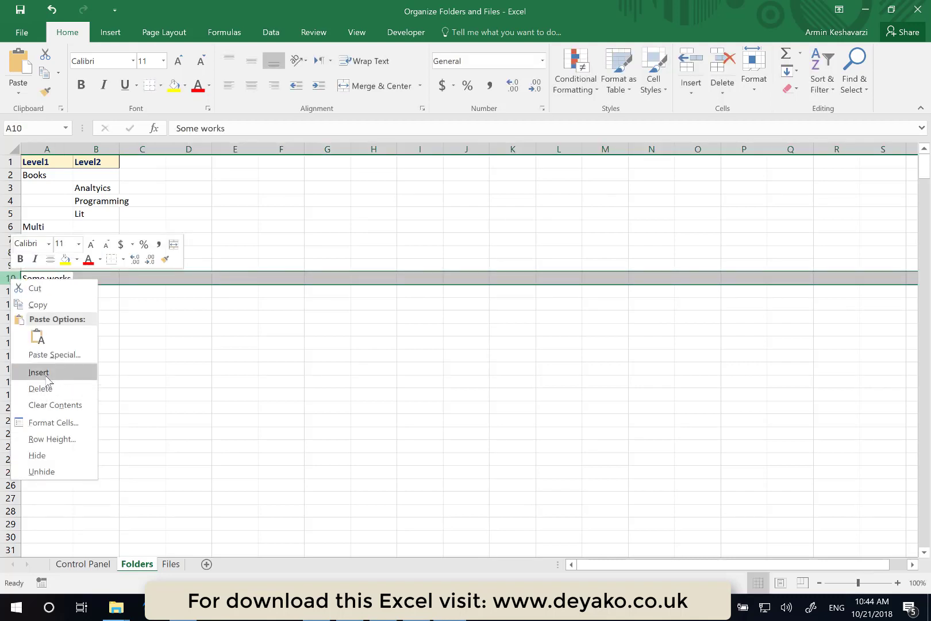
{"action": "left_click", "coordinate": [48, 373]}
{"action": "left_click", "coordinate": [98, 278]}
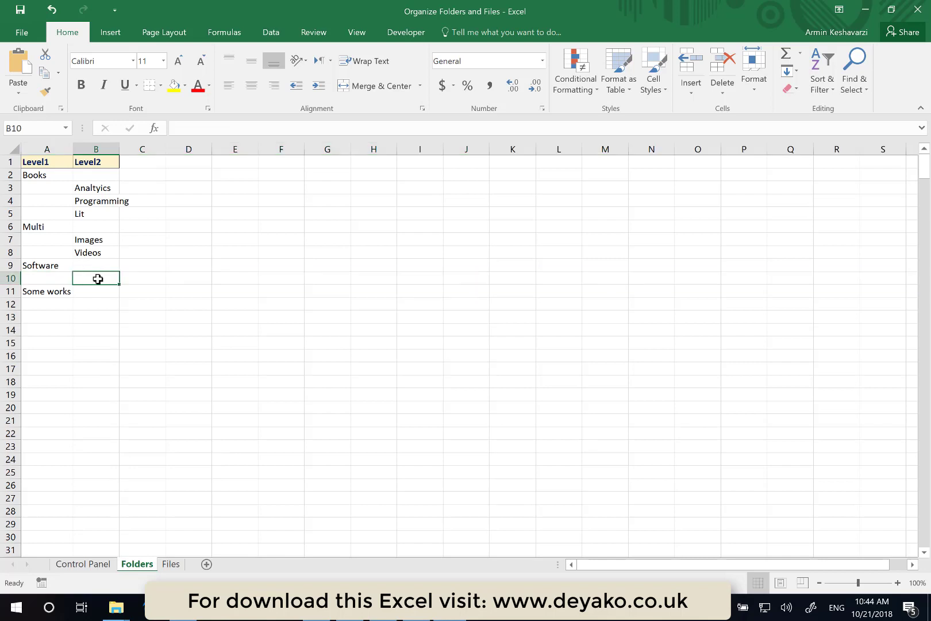
{"action": "type", "text": "Profes"}
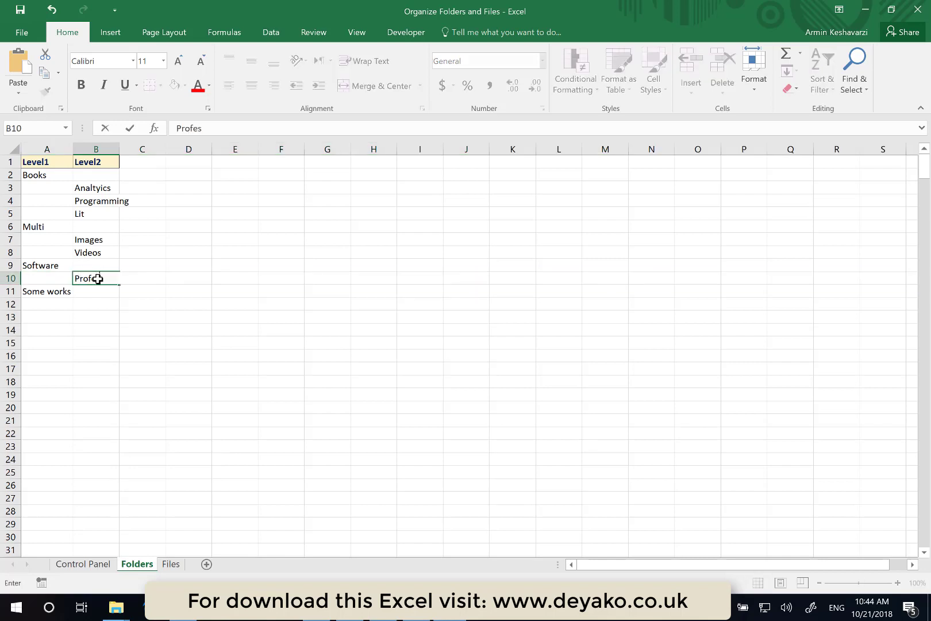
{"action": "type", "text": "ional"}
{"action": "key", "text": "Return"}
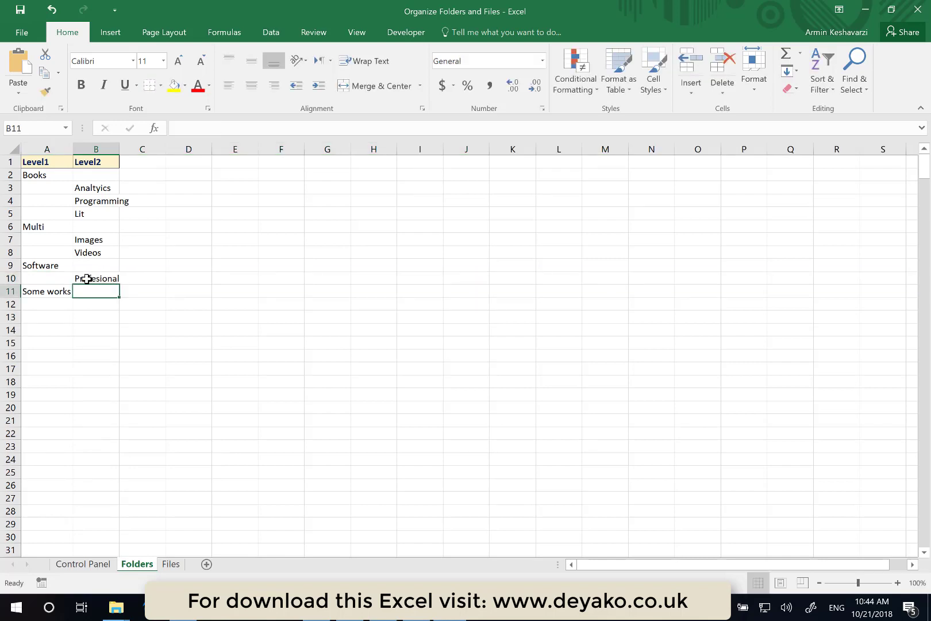
- Insert another row above Some works and enter General in cell B11
{"action": "left_click", "coordinate": [11, 291]}
{"action": "right_click", "coordinate": [9, 292]}
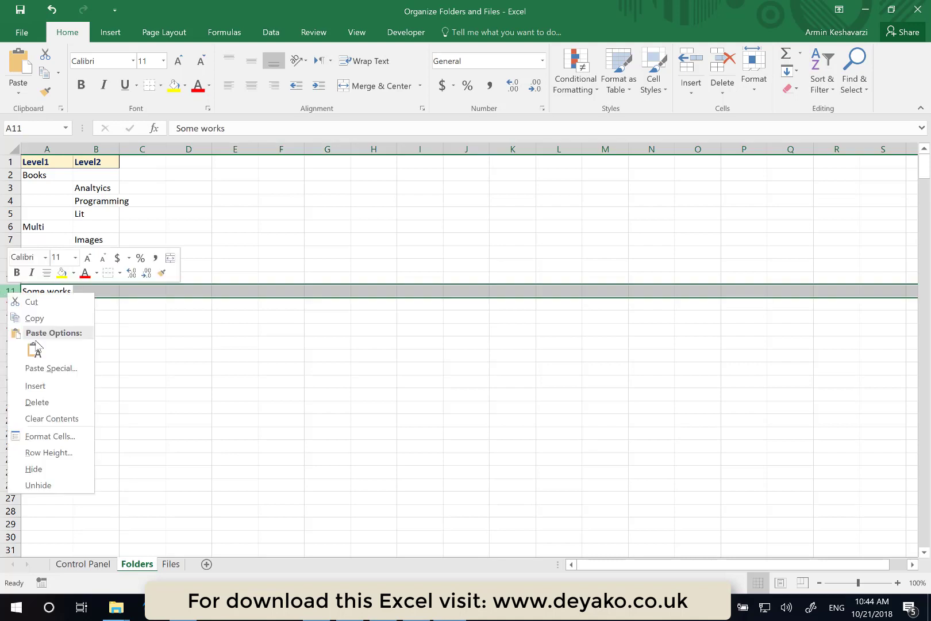
{"action": "left_click", "coordinate": [35, 386]}
{"action": "left_click", "coordinate": [100, 291]}
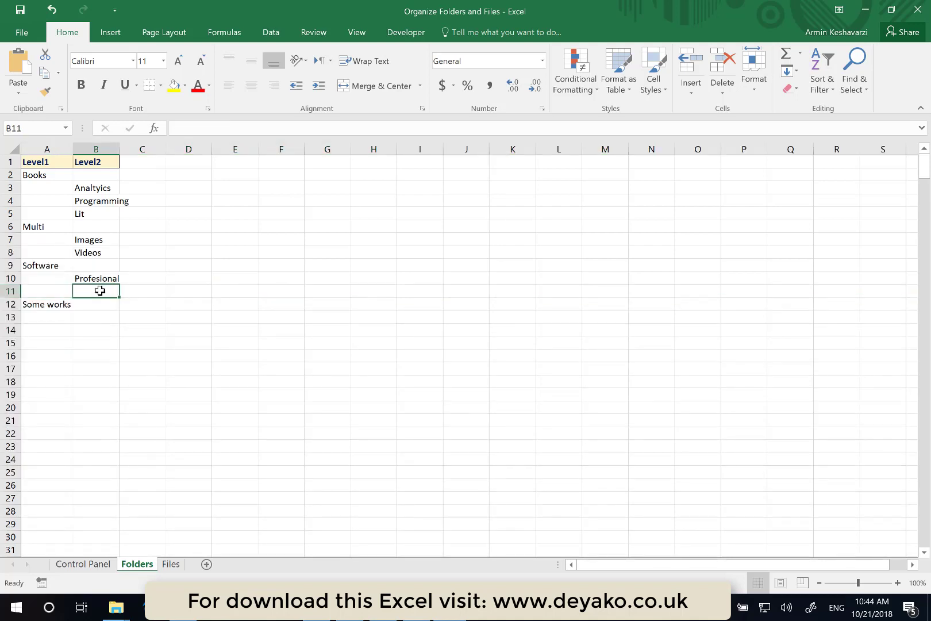
{"action": "type", "text": "General"}
{"action": "key", "text": "Return"}
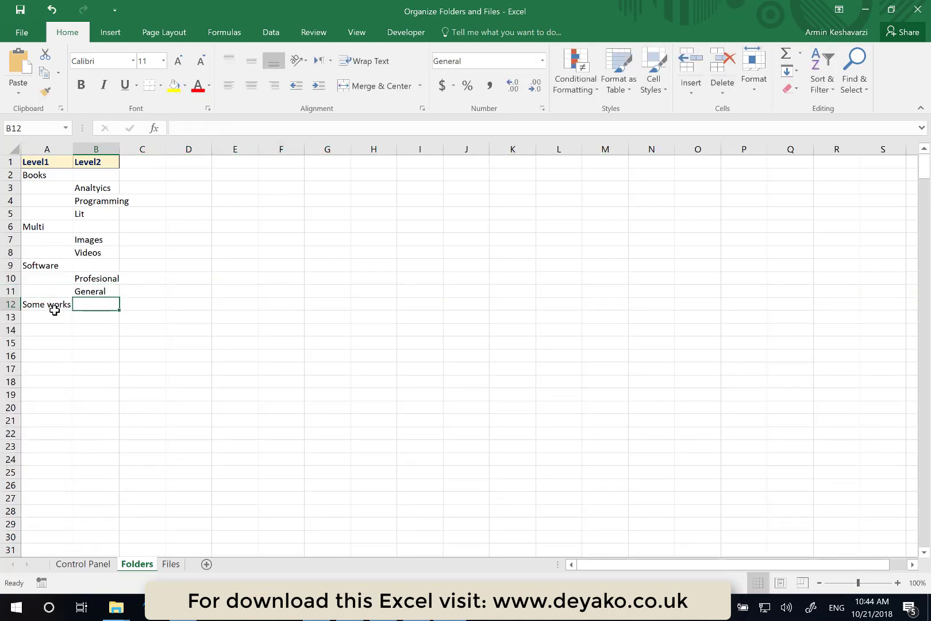
- Enter Excel works in cell B13 beneath Some works
{"action": "left_click", "coordinate": [92, 319]}
{"action": "type", "text": "Excel"}
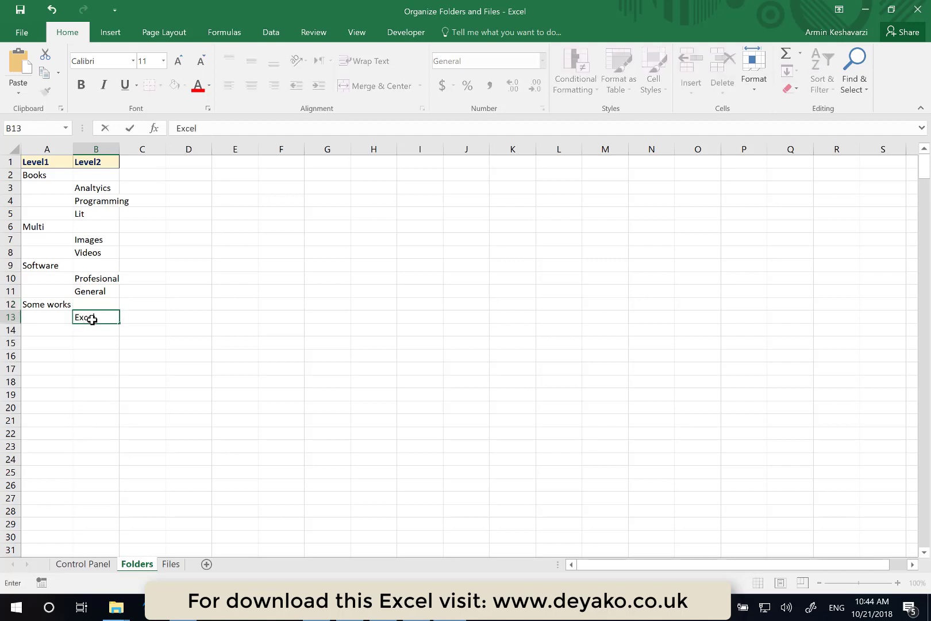
{"action": "type", "text": " wordks"}
{"action": "key", "text": "Return"}
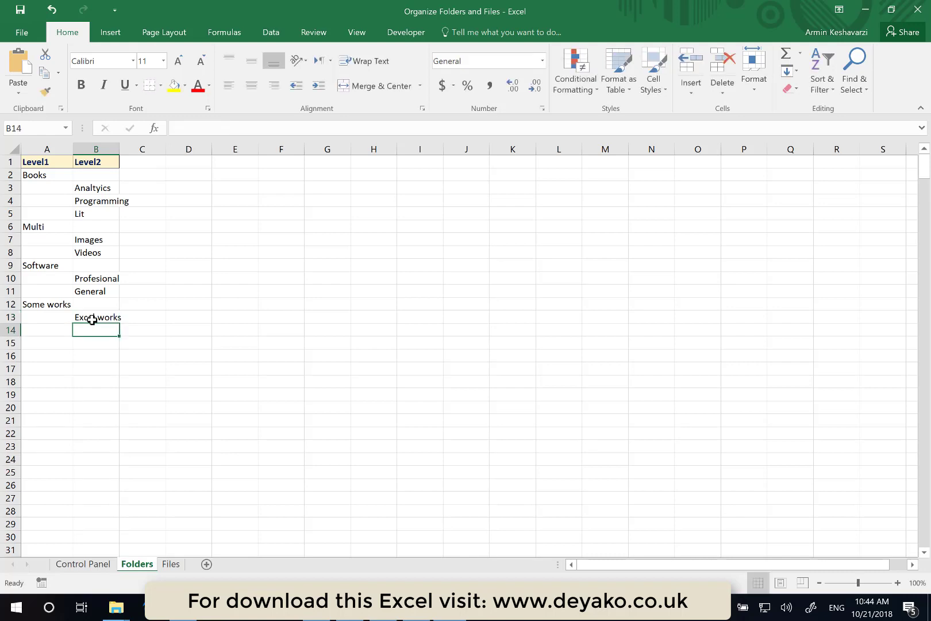
- Enter Books translation in cell B14
{"action": "type", "text": "Tr"}
{"action": "key", "text": "BackSpace"}
{"action": "type", "text": "B"}
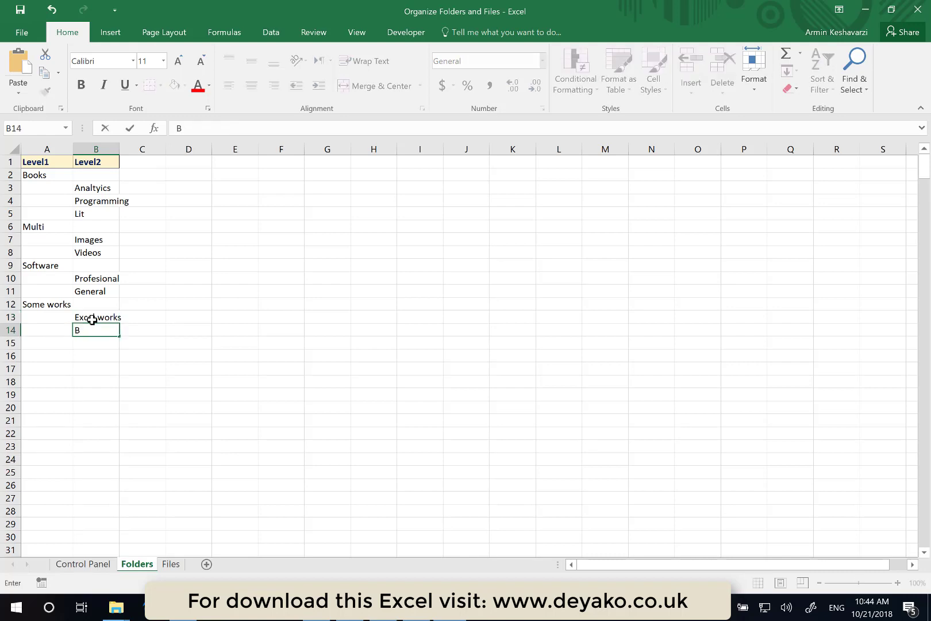
{"action": "type", "text": "ooks translation"}
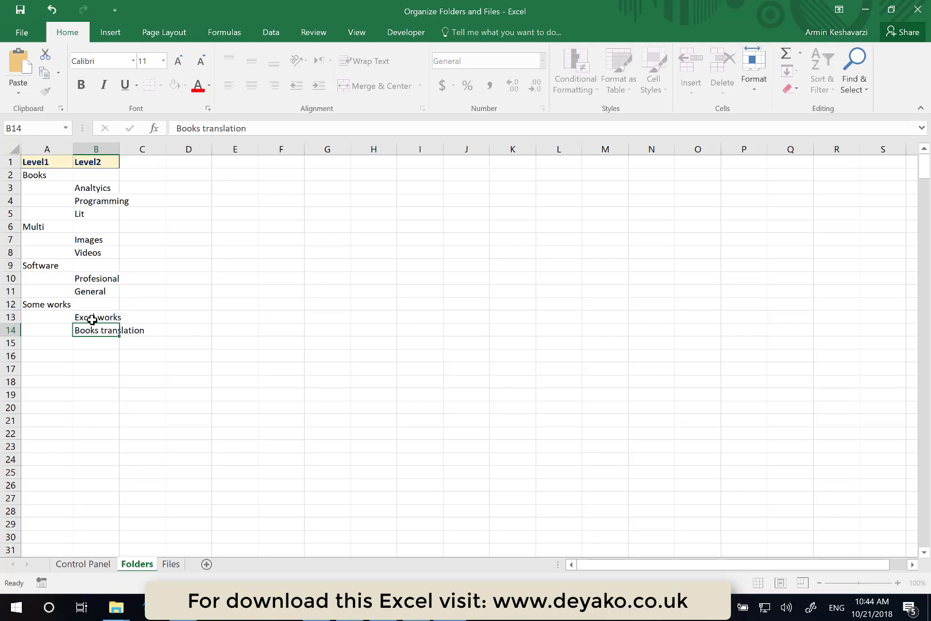
{"action": "key", "text": "Return"}
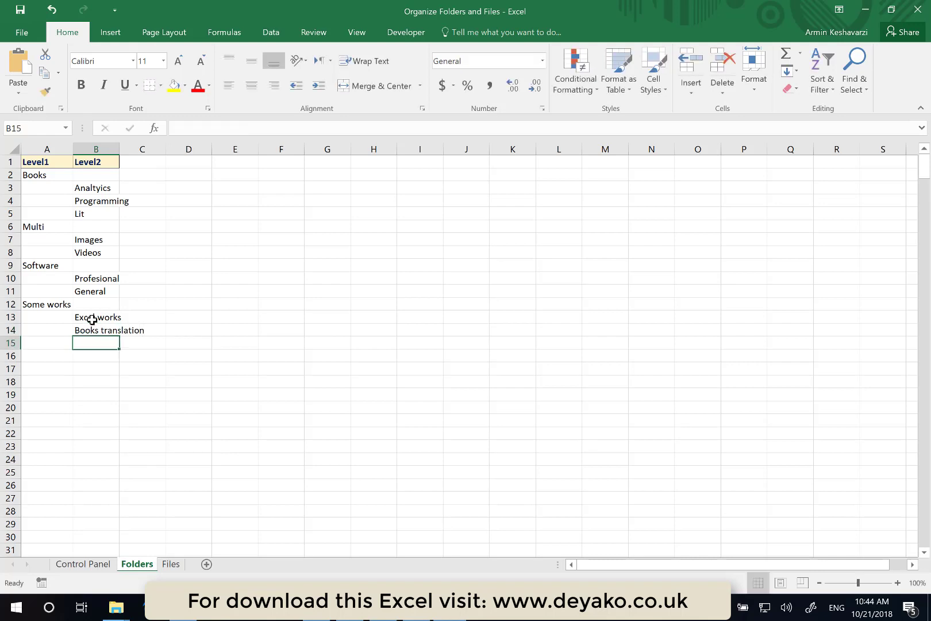
- Enter Software in cell B15
{"action": "type", "text": "S"}
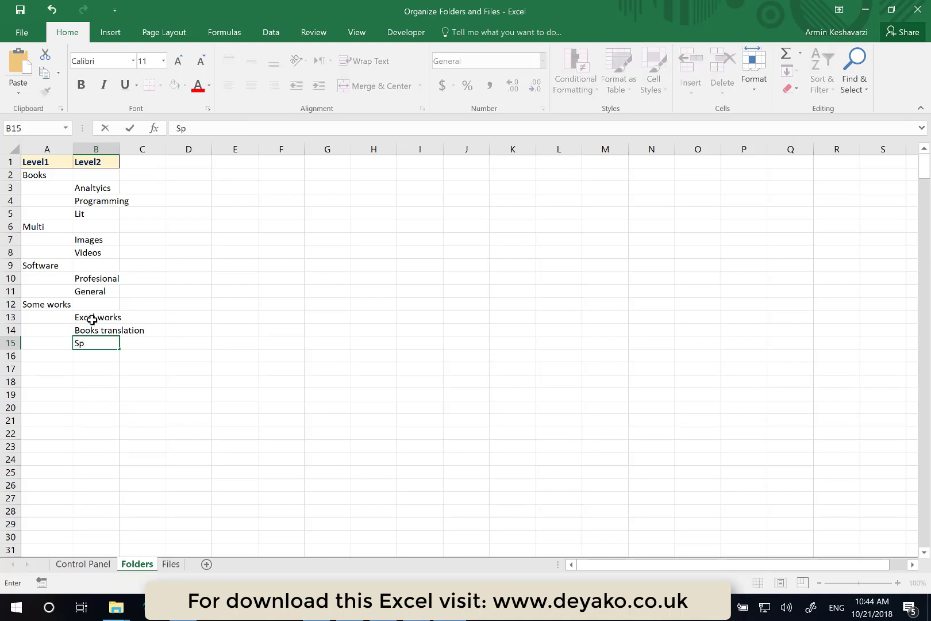
{"action": "type", "text": "p"}
{"action": "key", "text": "BackSpace"}
{"action": "type", "text": "oftware"}
{"action": "key", "text": "Return"}
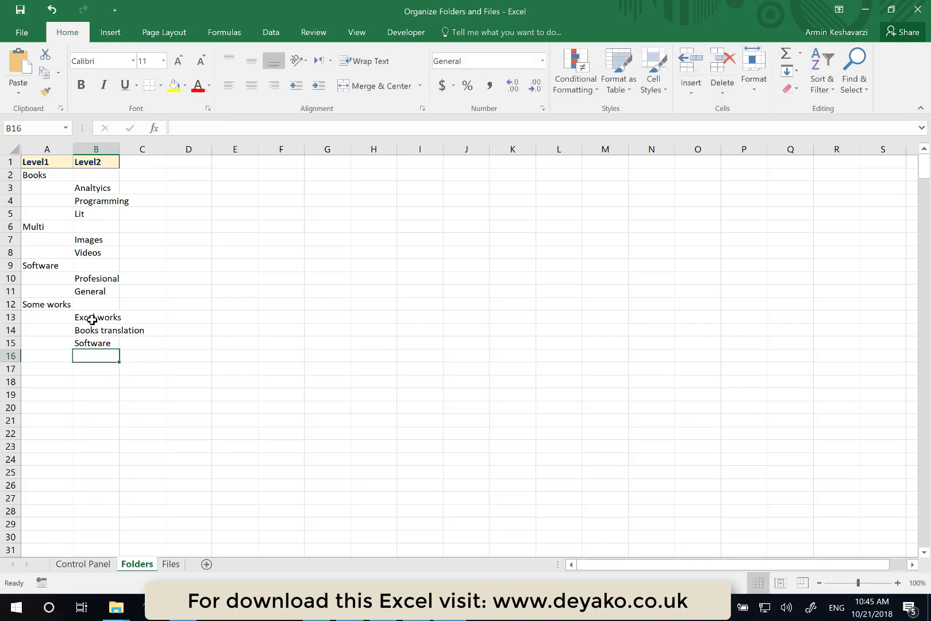
- Enter Python development in cell B16
{"action": "type", "text": "Python"}
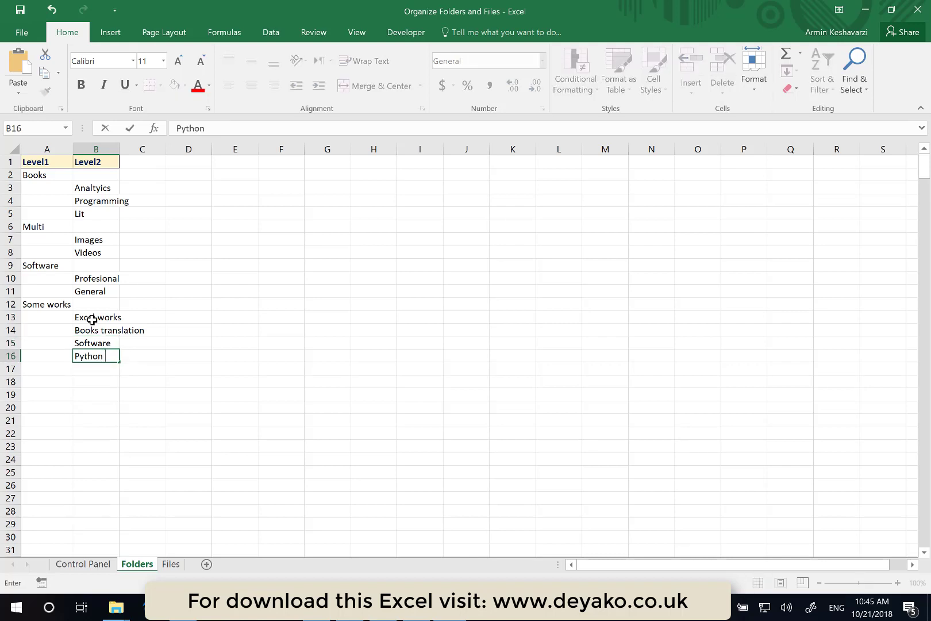
{"action": "type", "text": " development"}
{"action": "key", "text": "Return"}
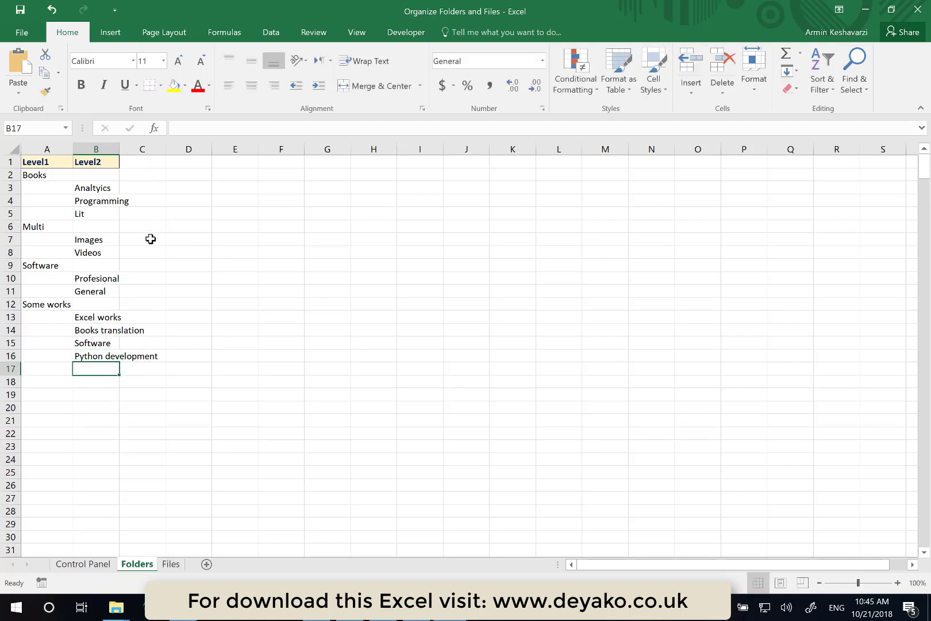
- Autofit column B's width and enter Online courses in cell B17
{"action": "left_click_drag", "start_coordinate": [120, 145], "coordinate": [120, 145]}
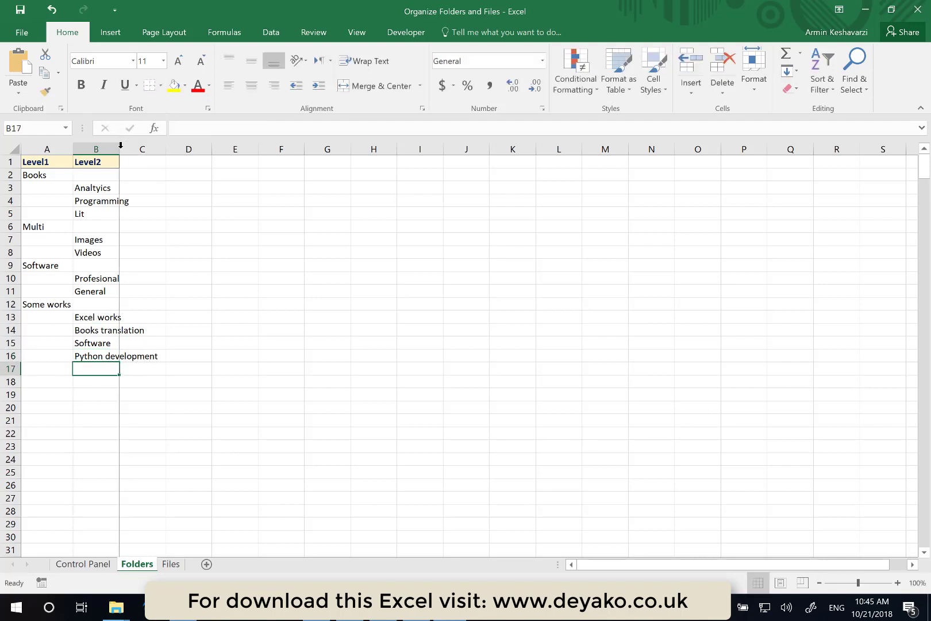
{"action": "double_click", "coordinate": [120, 145]}
{"action": "type", "text": "O"}
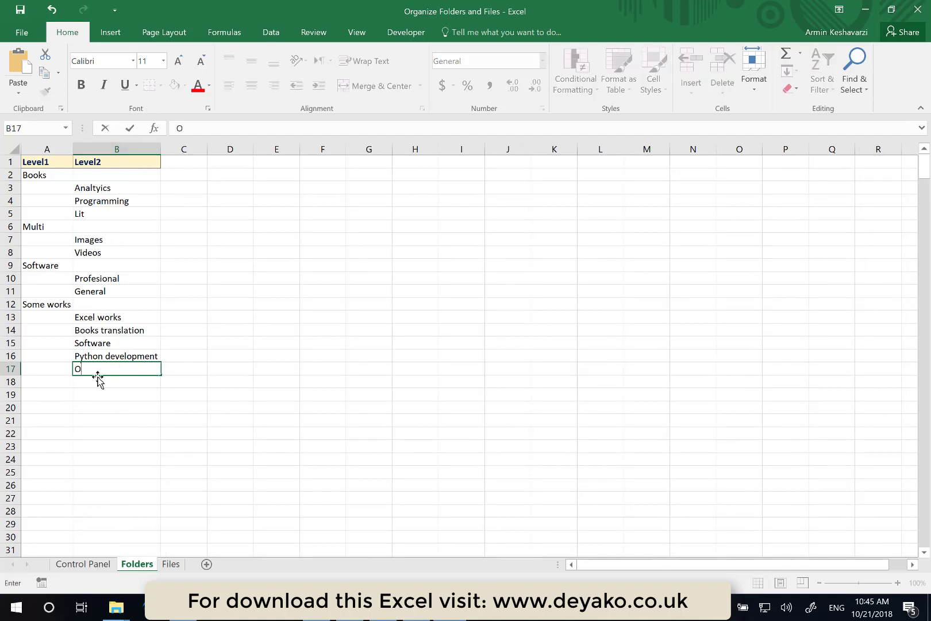
{"action": "type", "text": "nline courses"}
{"action": "key", "text": "Return"}
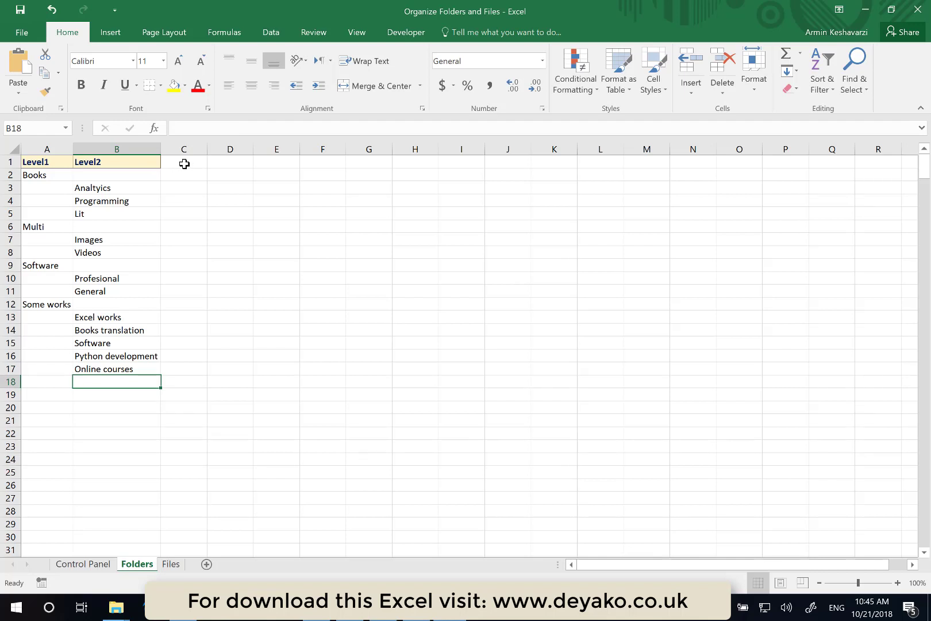
- Add the header Level3 in cell C1
{"action": "left_click", "coordinate": [184, 164]}
{"action": "type", "text": "Level3"}
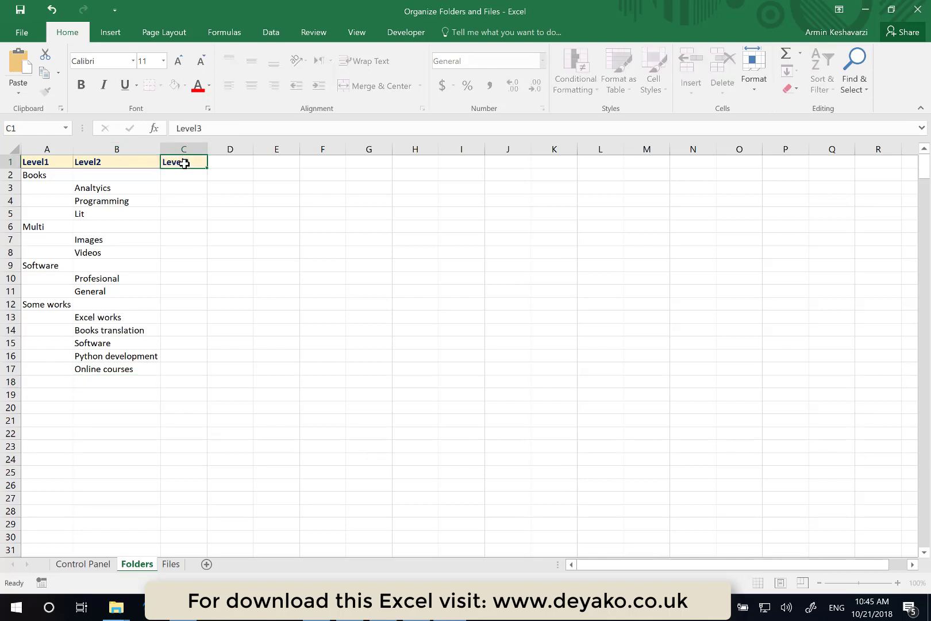
{"action": "key", "text": "Return"}
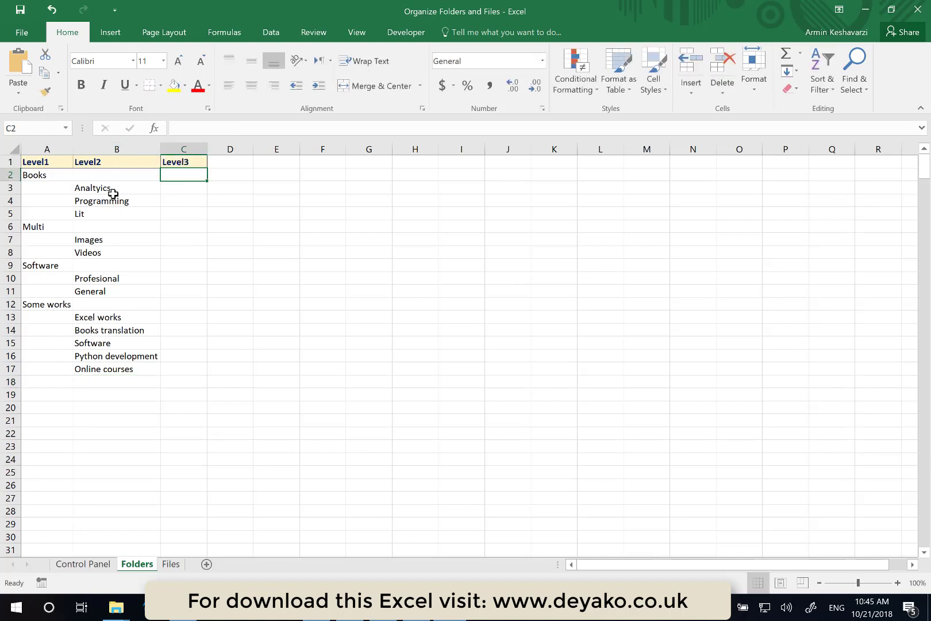
- Insert a row above Programming and enter Excel in cell C4 under Analtyics
{"action": "left_click", "coordinate": [9, 200]}
{"action": "right_click", "coordinate": [9, 201]}
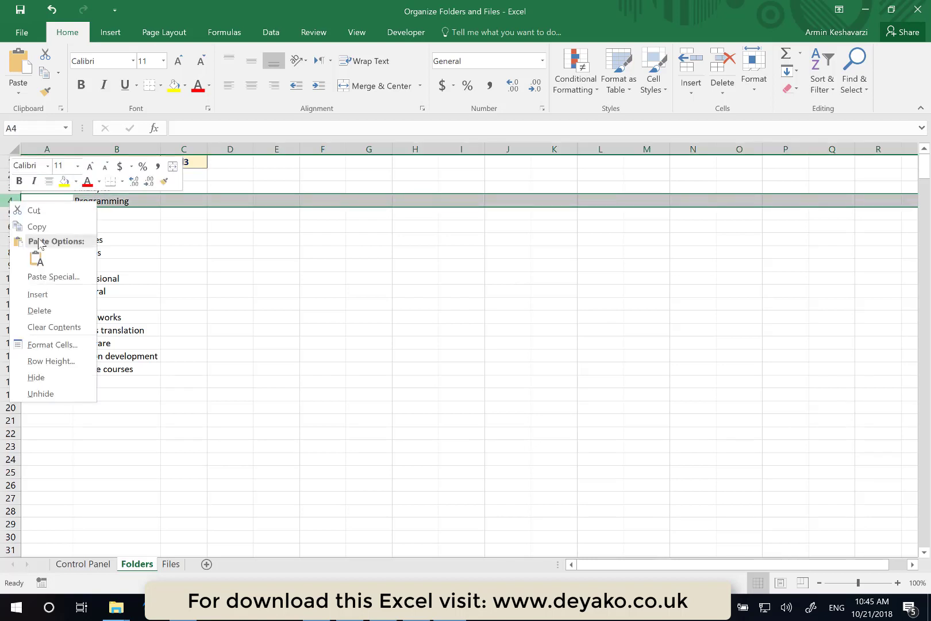
{"action": "left_click", "coordinate": [54, 294]}
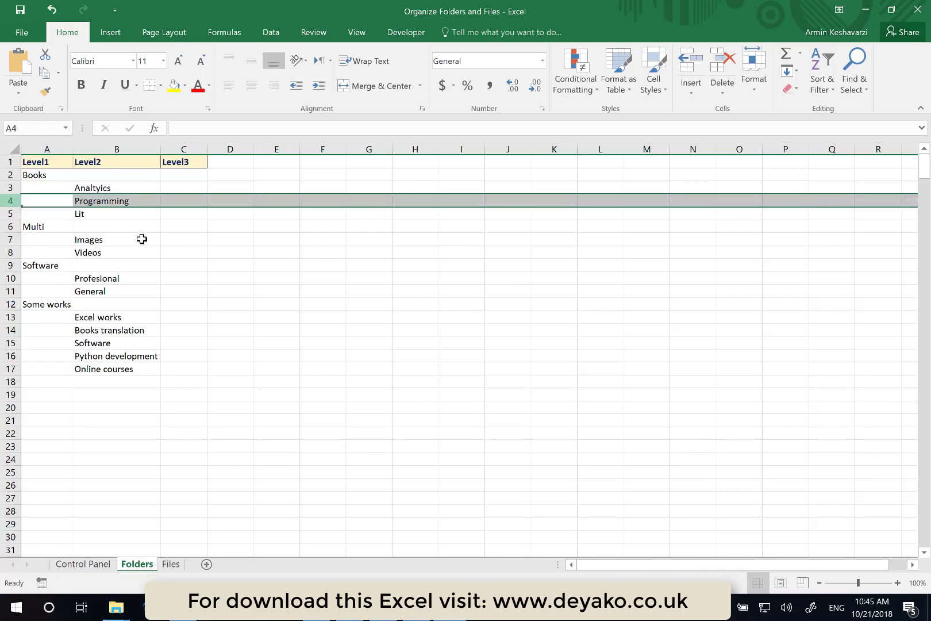
{"action": "left_click", "coordinate": [183, 200]}
{"action": "type", "text": "Excel"}
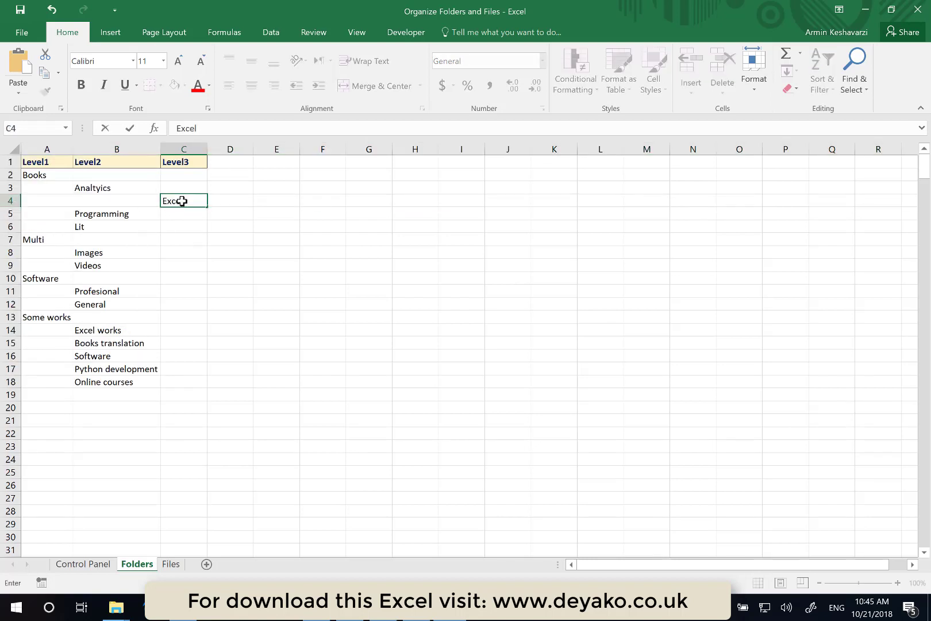
{"action": "key", "text": "Return"}
- Insert another row above Programming and enter Data mining in cell C5
{"action": "left_click", "coordinate": [10, 214]}
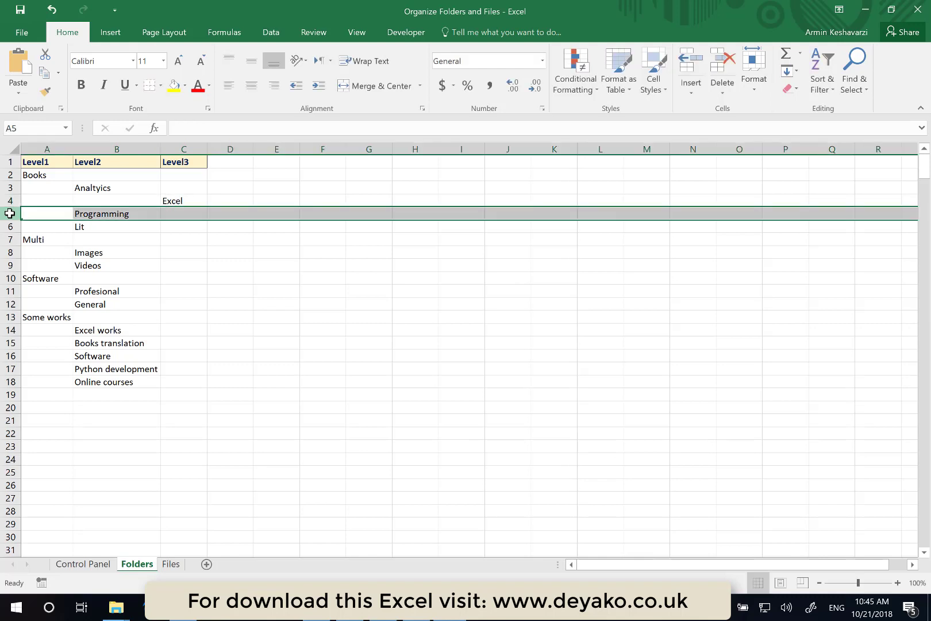
{"action": "key", "text": "ctrl+shift+plus"}
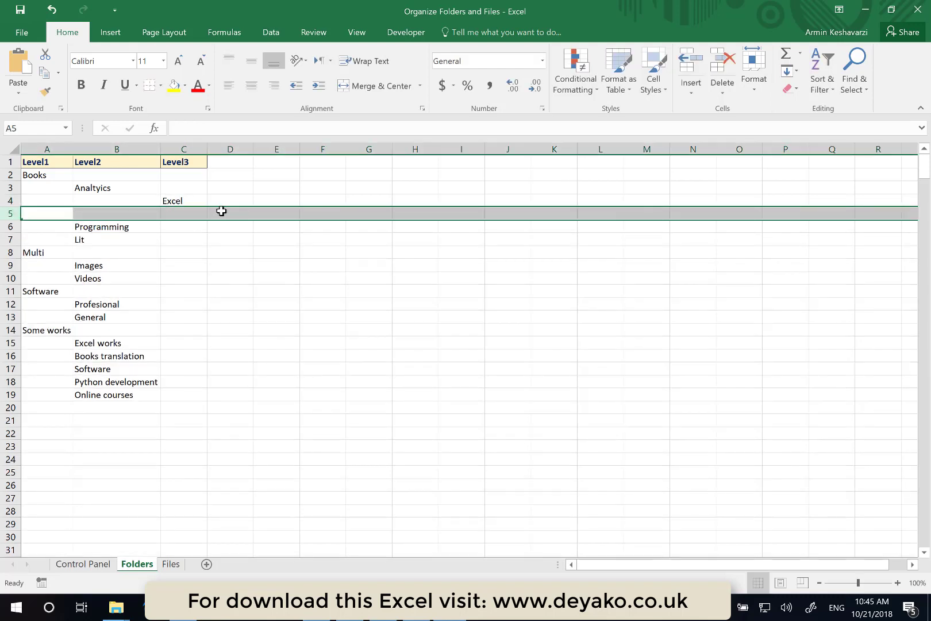
{"action": "left_click", "coordinate": [177, 216]}
{"action": "type", "text": "D"}
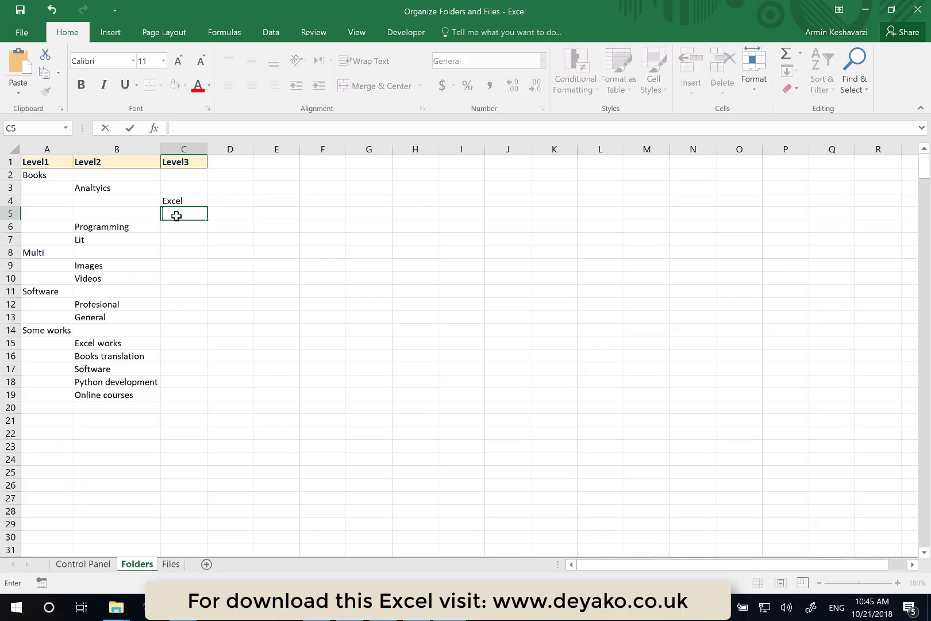
{"action": "type", "text": "ata mining"}
{"action": "key", "text": "Return"}
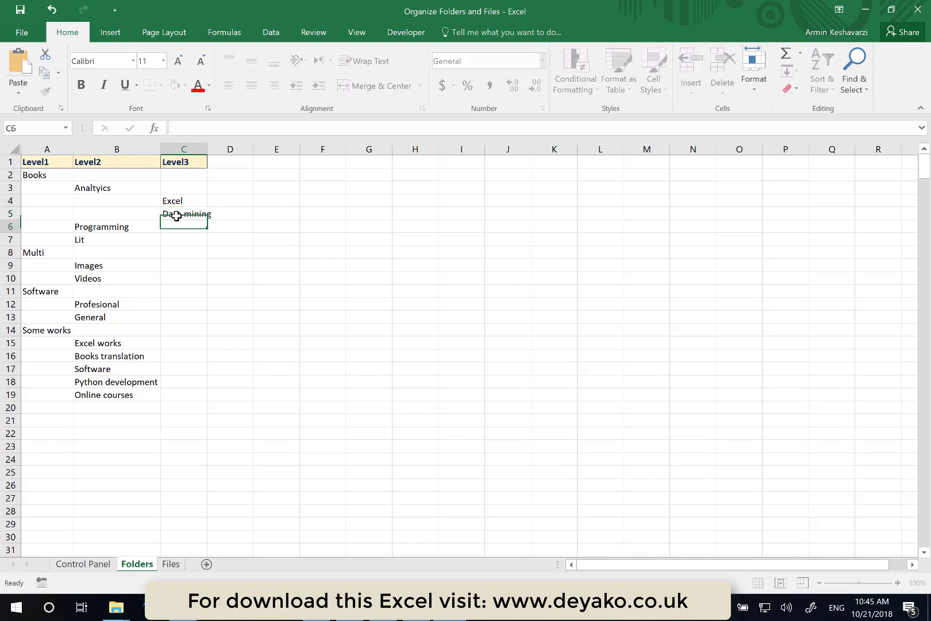
{"action": "left_click", "coordinate": [9, 240]}
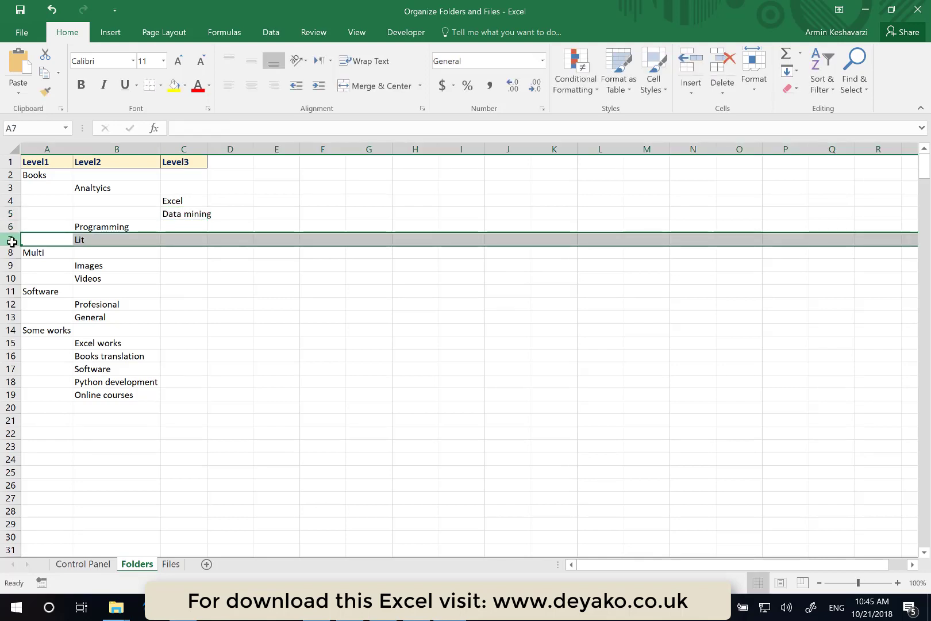
{"action": "key", "text": "ctrl+shift+plus"}
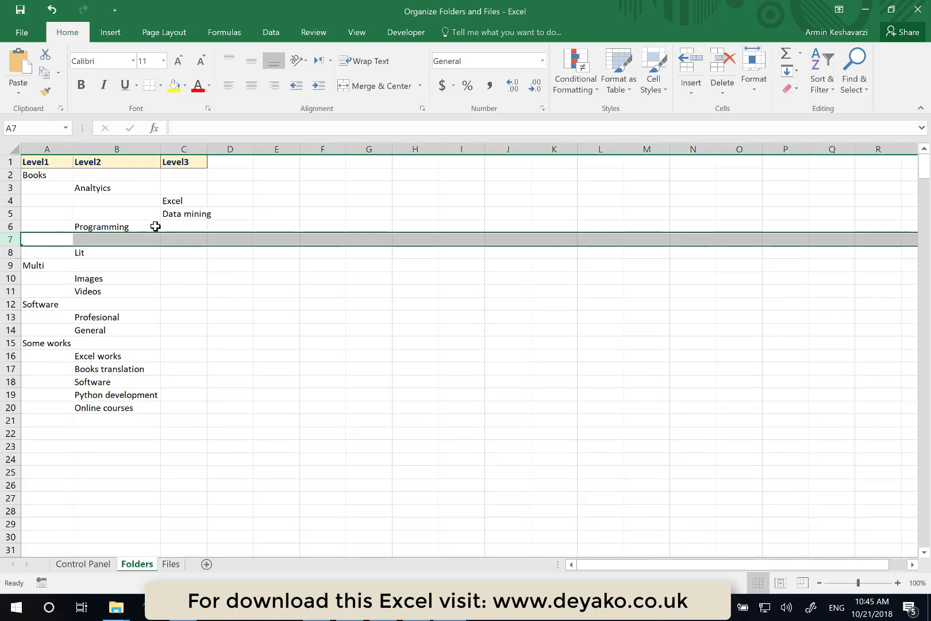
{"action": "key", "text": "ctrl+z"}
- Insert a row above Programming and enter Stastical in cell C6
{"action": "left_click", "coordinate": [5, 228]}
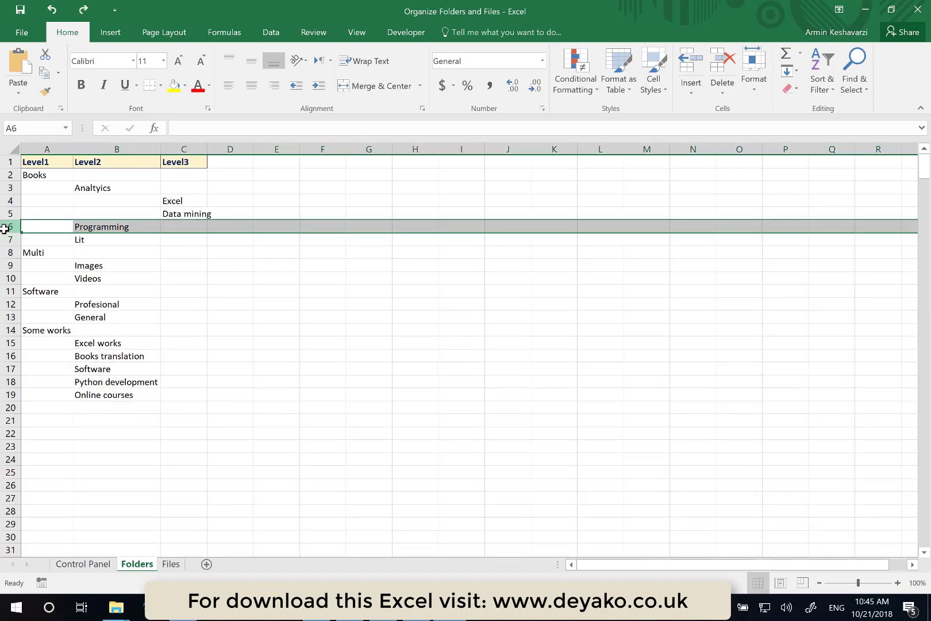
{"action": "key", "text": "ctrl+shift+plus"}
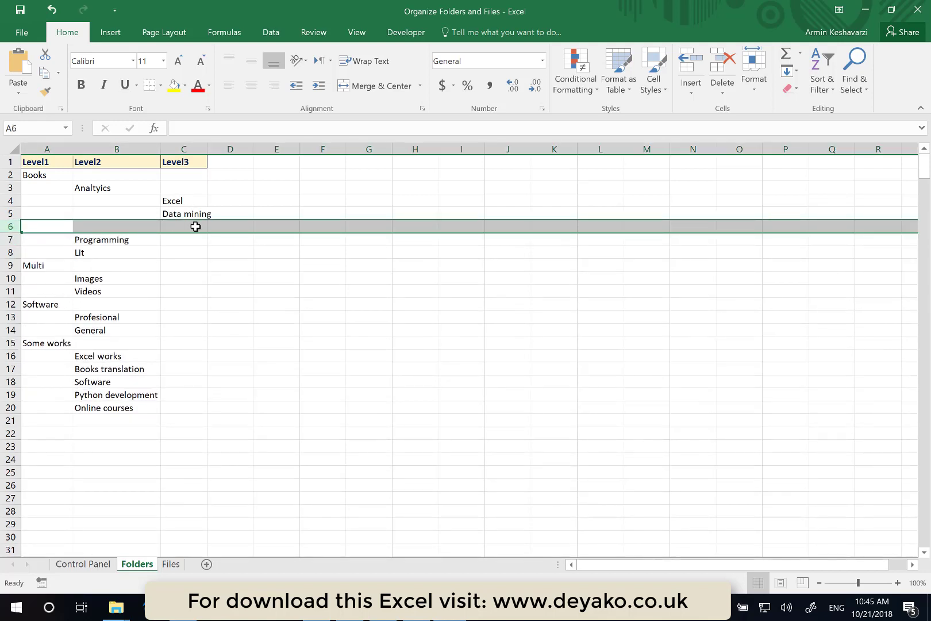
{"action": "left_click", "coordinate": [196, 227]}
{"action": "type", "text": "Stas"}
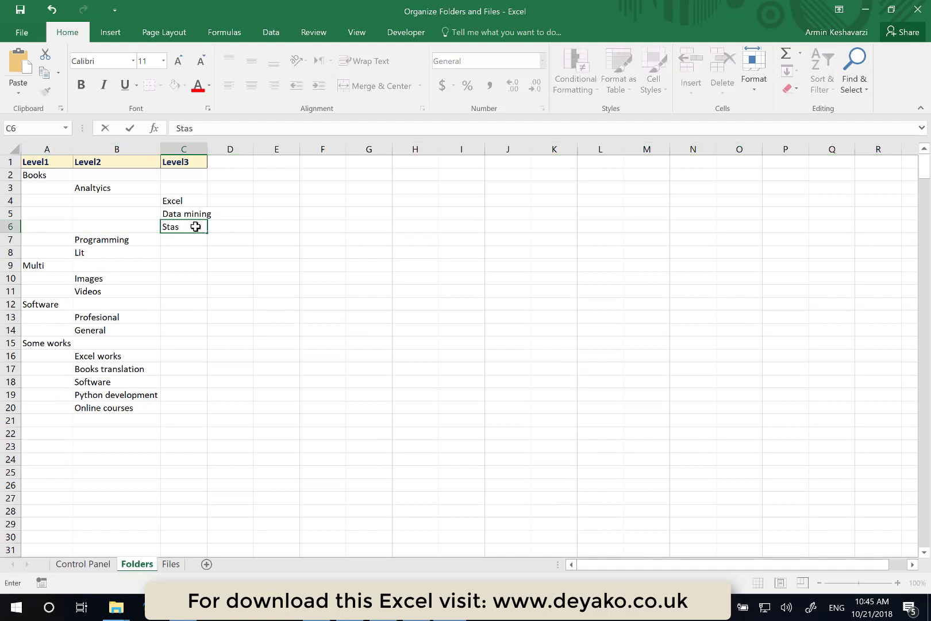
{"action": "type", "text": "tical"}
{"action": "key", "text": "Return"}
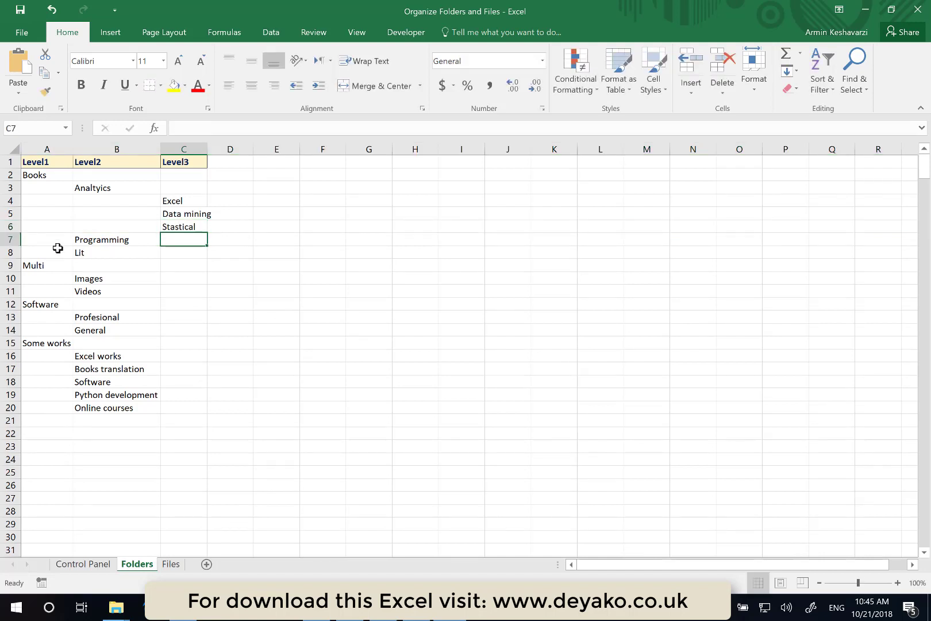
- Insert a row above Lit and enter Python in cell C8 under Programming
{"action": "left_click", "coordinate": [5, 251]}
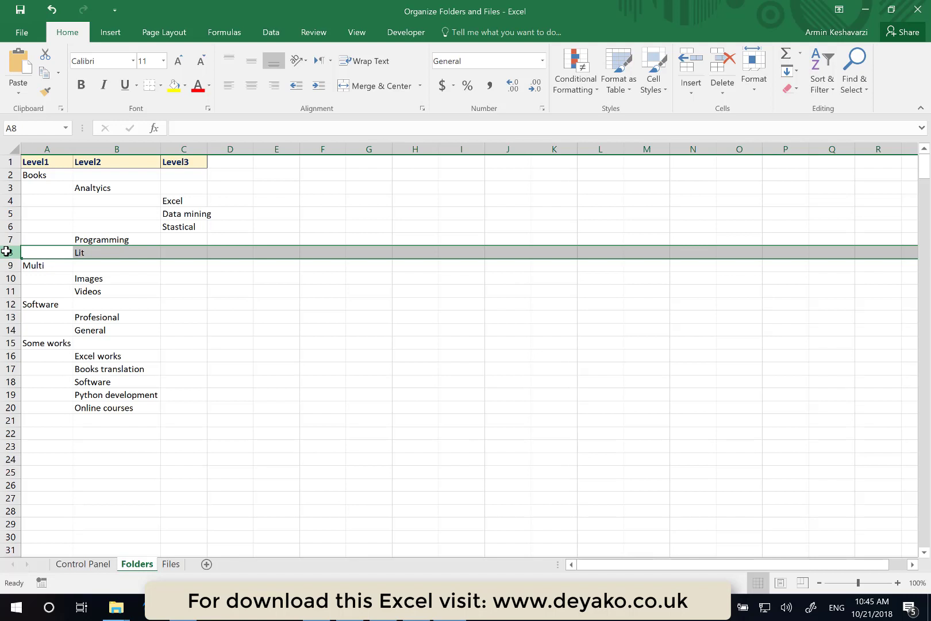
{"action": "key", "text": "ctrl+shift+plus"}
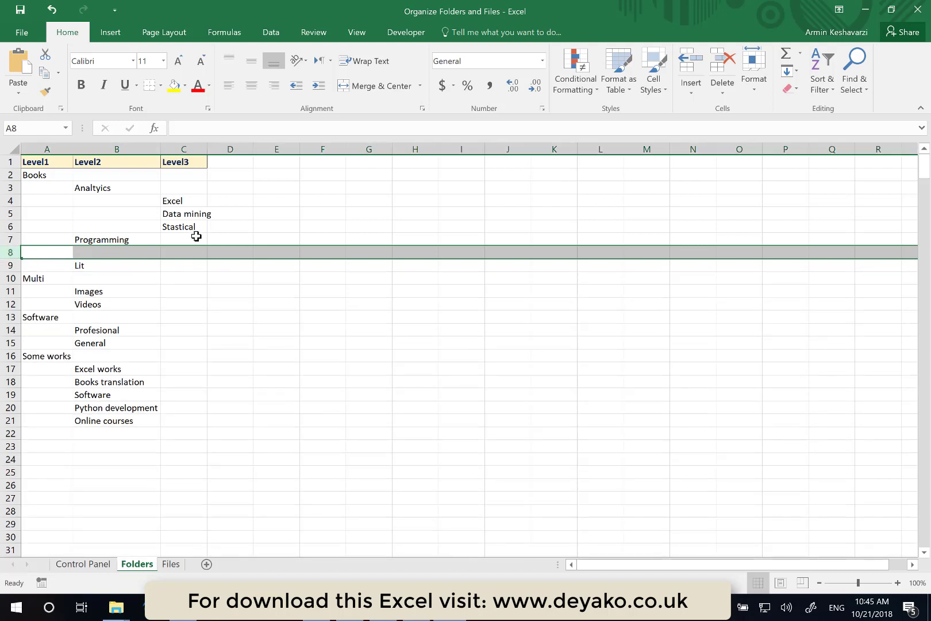
{"action": "left_click", "coordinate": [188, 255]}
{"action": "type", "text": "Pytho"}
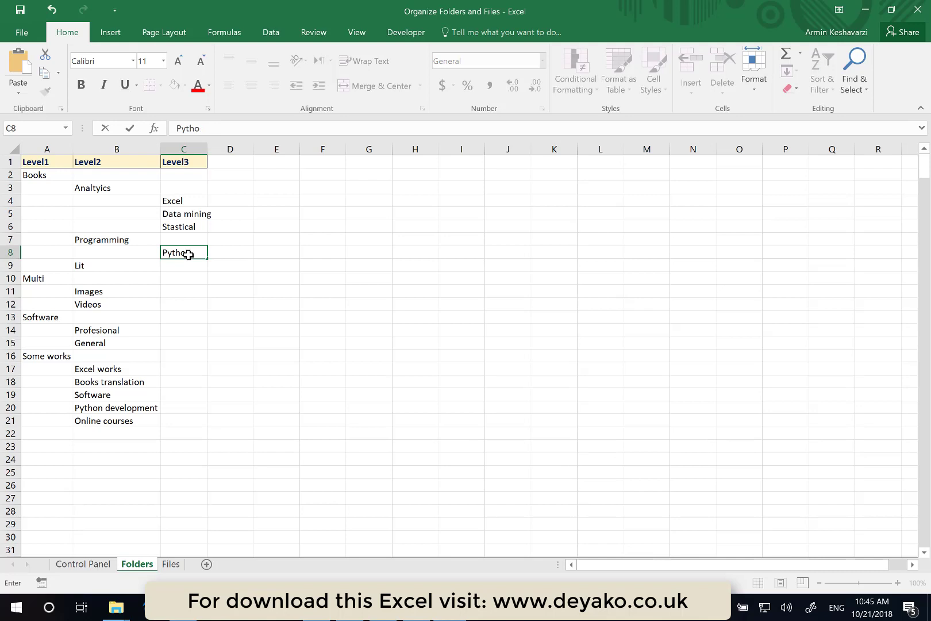
{"action": "type", "text": "n"}
{"action": "key", "text": "Return"}
- Insert another row above Lit and enter VBA in cell C9
{"action": "left_click", "coordinate": [11, 265]}
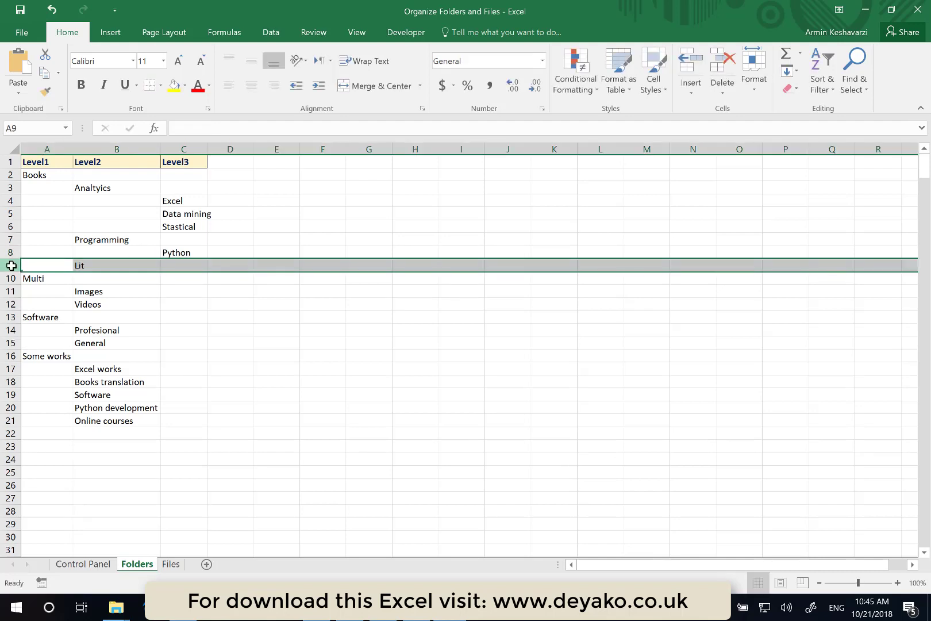
{"action": "key", "text": "ctrl+shift+plus"}
{"action": "left_click", "coordinate": [179, 262]}
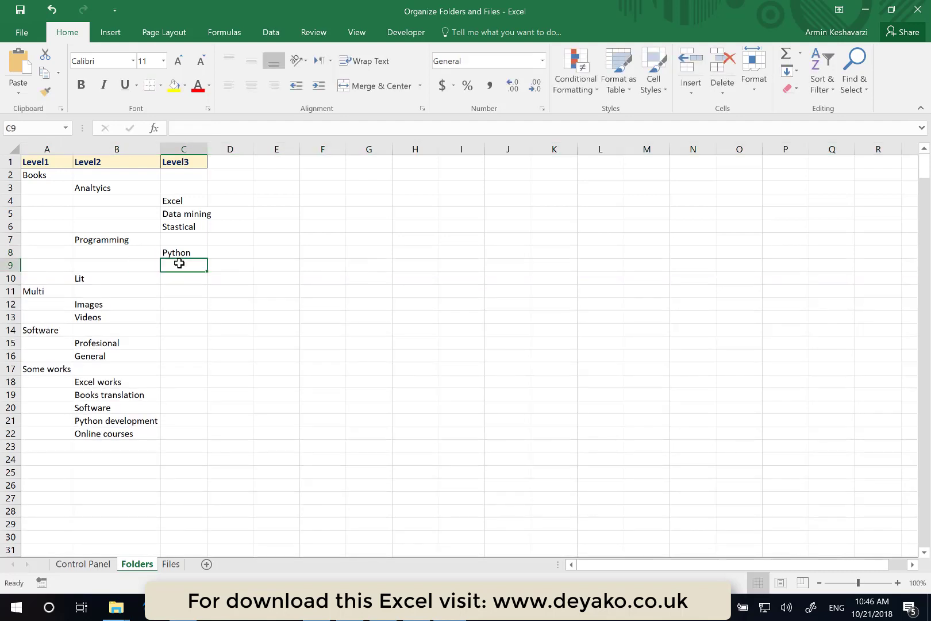
{"action": "type", "text": "VBA"}
{"action": "key", "text": "Return"}
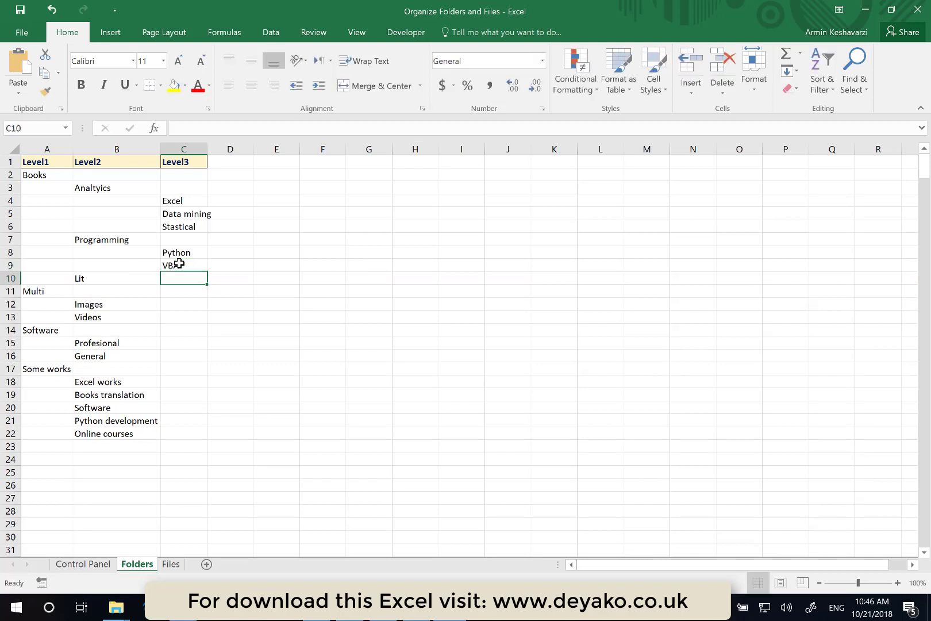
- Insert a further row above Lit and enter C# in cell C10
{"action": "left_click", "coordinate": [7, 279]}
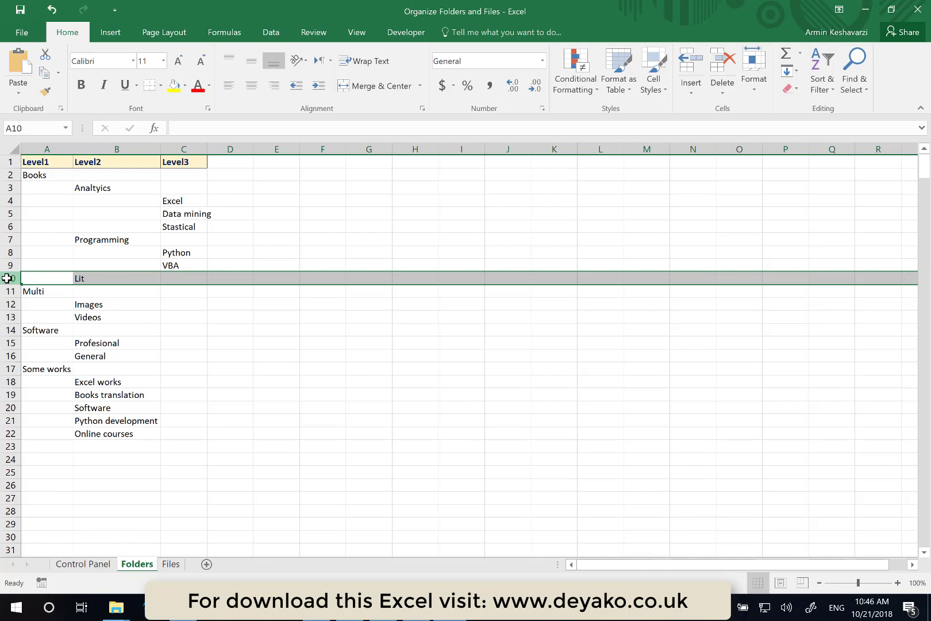
{"action": "key", "text": "ctrl+shift+plus"}
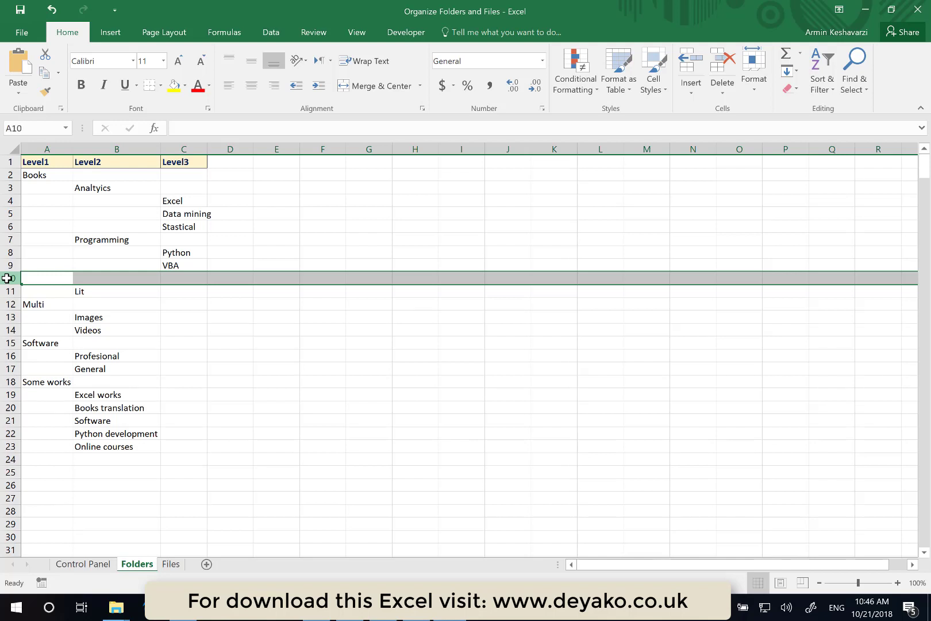
{"action": "key", "text": "ctrl+minus"}
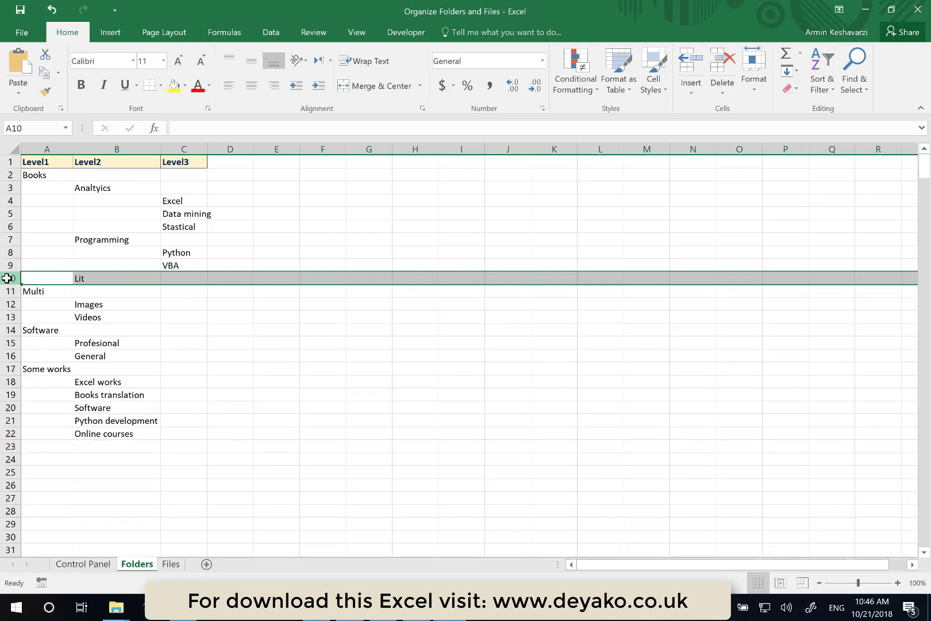
{"action": "key", "text": "ctrl+plus"}
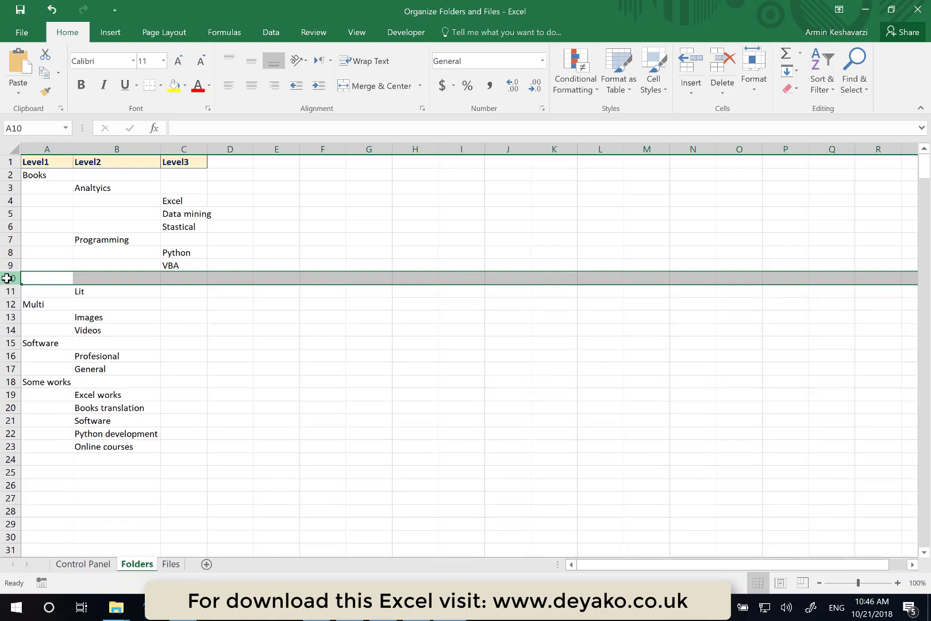
{"action": "left_click", "coordinate": [185, 280]}
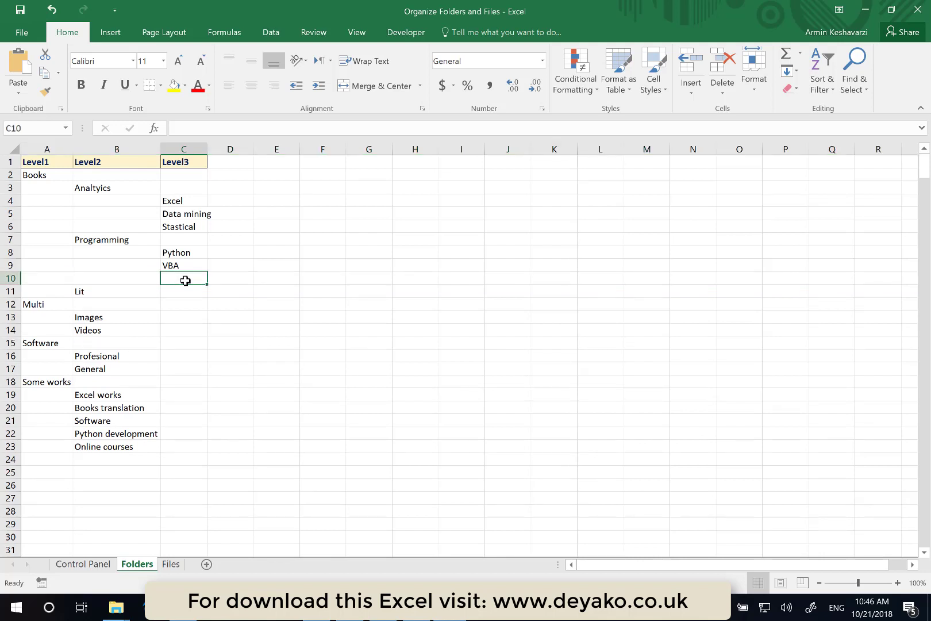
{"action": "type", "text": "C#"}
{"action": "key", "text": "Return"}
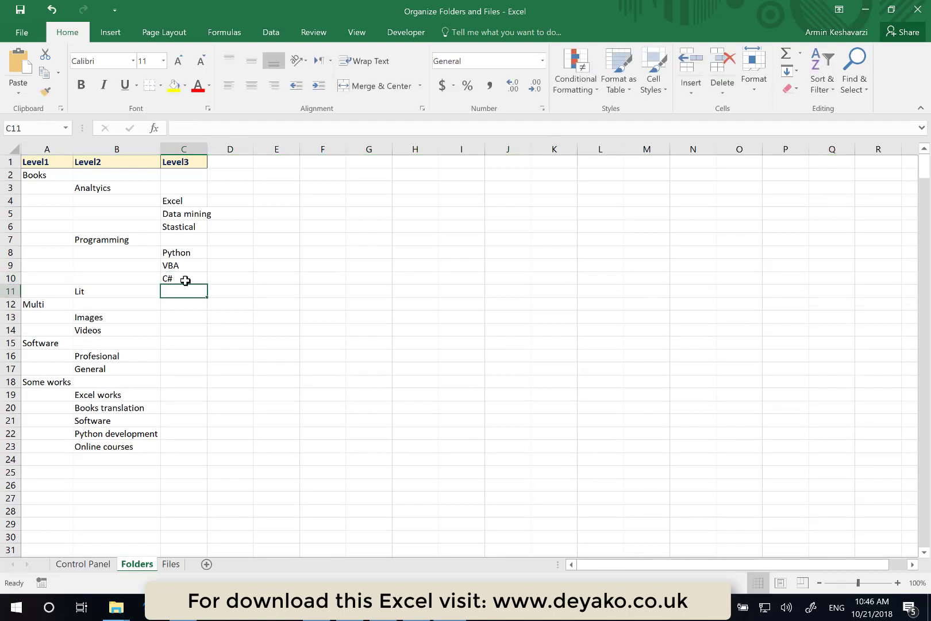
- Insert a row above Multi and enter Poem in cell C12 under Lit
{"action": "left_click", "coordinate": [12, 305]}
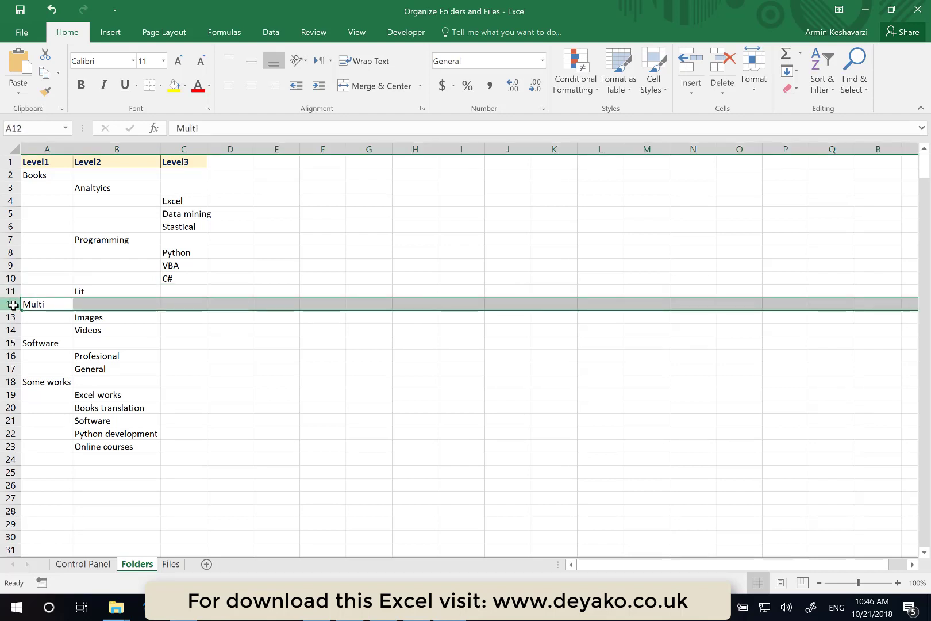
{"action": "key", "text": "ctrl+shift+plus"}
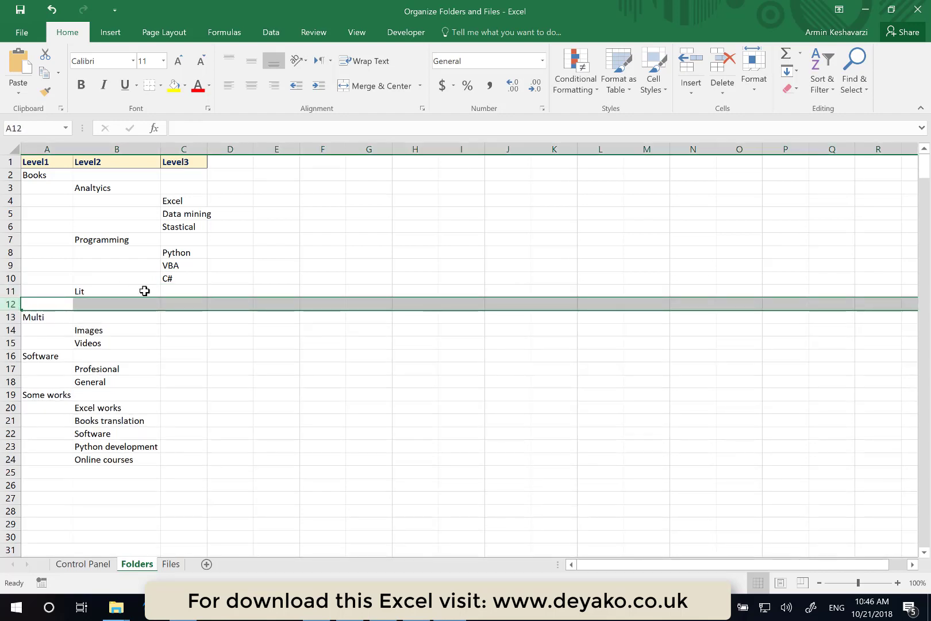
{"action": "left_click", "coordinate": [178, 308]}
{"action": "type", "text": "Englis"}
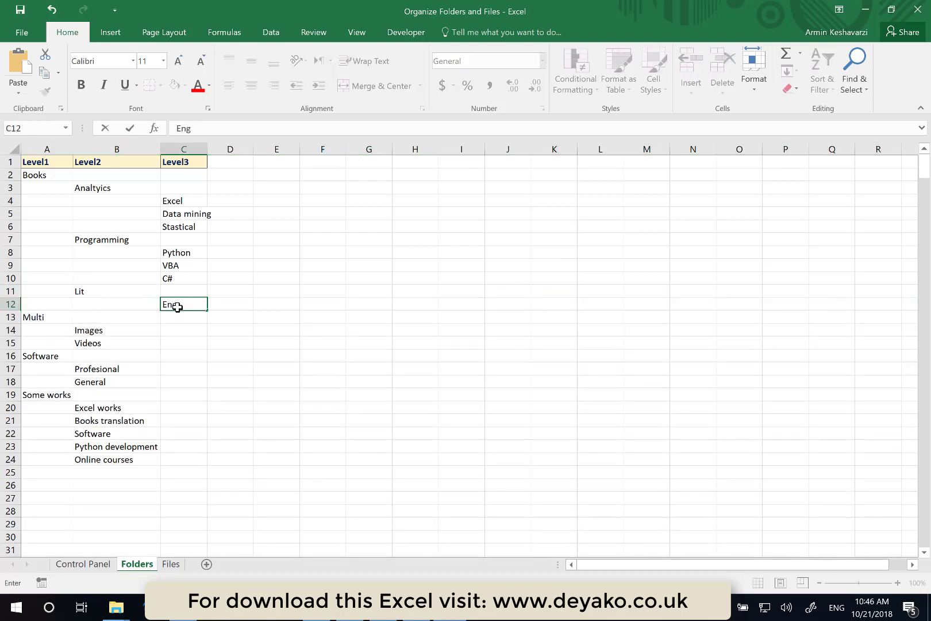
{"action": "key", "text": "BackSpace"}
{"action": "key", "text": "BackSpace"}
{"action": "key", "text": "BackSpace"}
{"action": "key", "text": "BackSpace"}
{"action": "type", "text": "Poem"}
{"action": "key", "text": "Return"}
- Insert another row above Multi and enter Classic text books in cell C13
{"action": "left_click", "coordinate": [13, 316]}
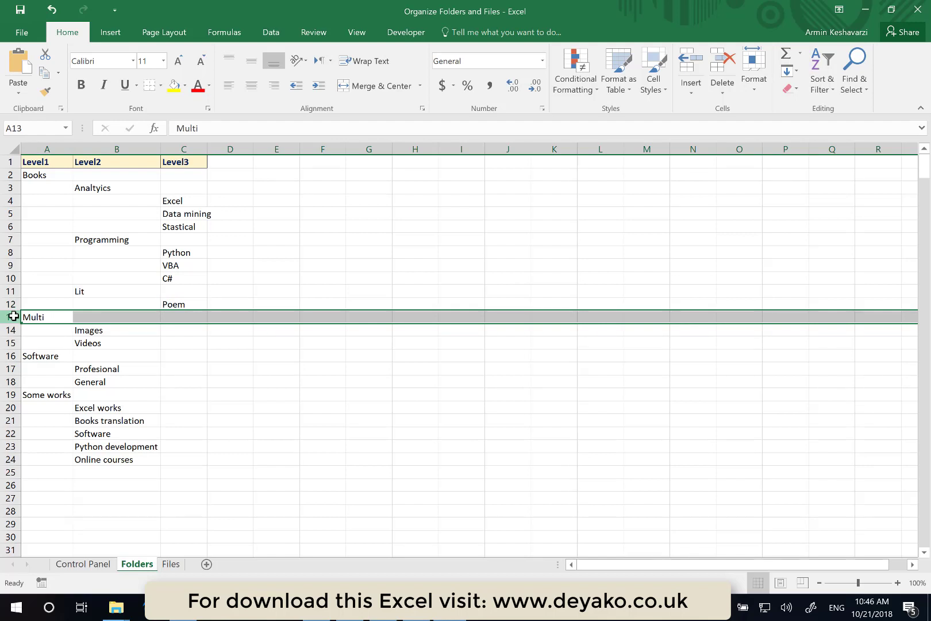
{"action": "key", "text": "ctrl+shift+plus"}
{"action": "left_click", "coordinate": [185, 316]}
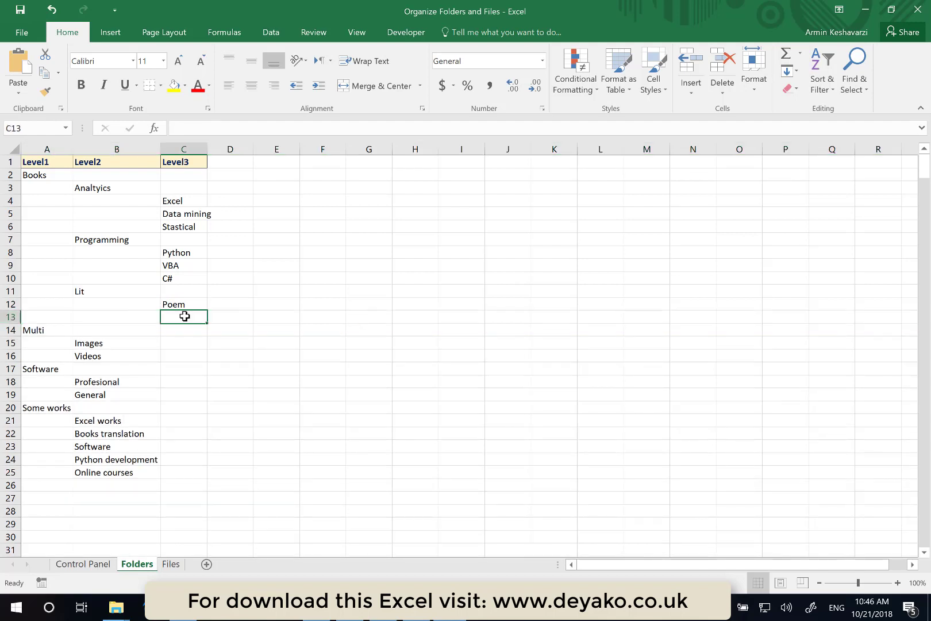
{"action": "type", "text": "C"}
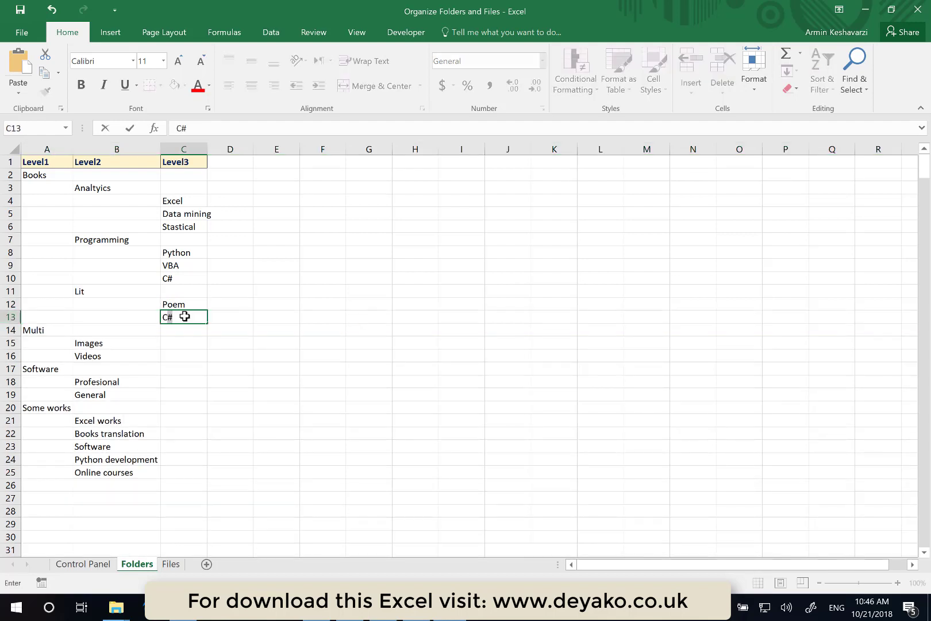
{"action": "type", "text": "lassic text books"}
{"action": "key", "text": "Return"}
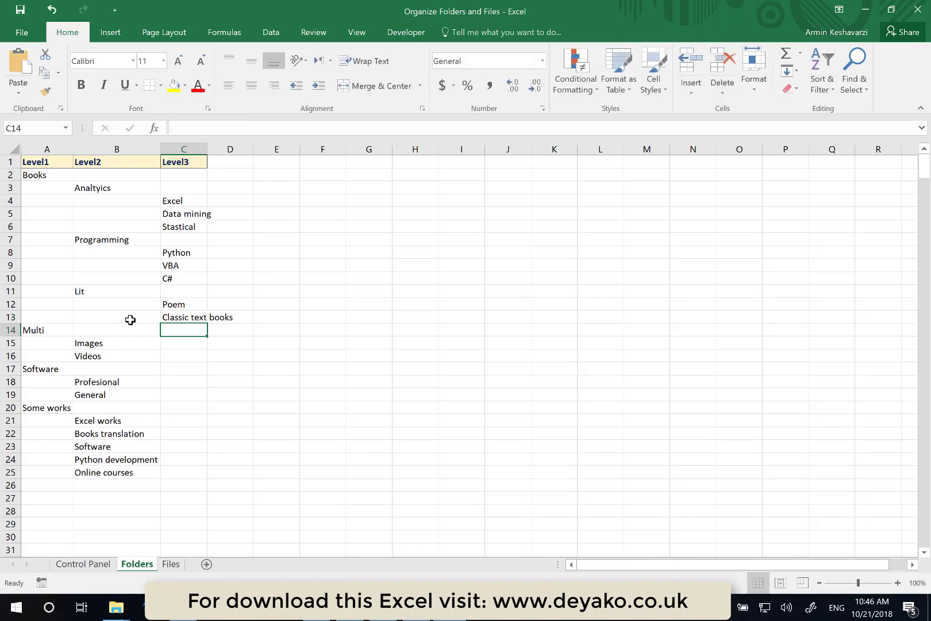
- Insert a further row above Multi and enter Modern text books in cell C14
{"action": "left_click", "coordinate": [13, 330]}
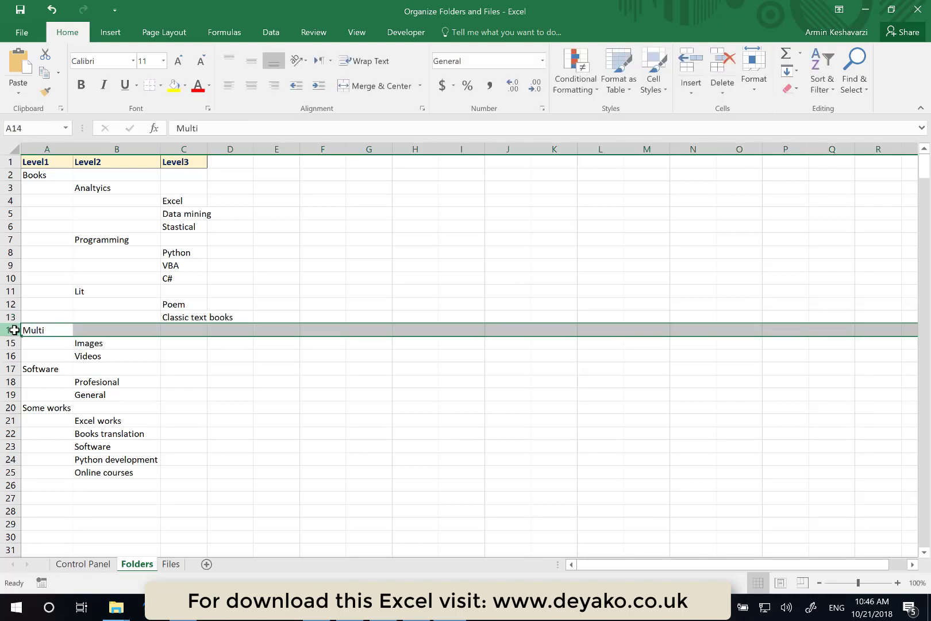
{"action": "key", "text": "ctrl+shift+plus"}
{"action": "left_click", "coordinate": [185, 328]}
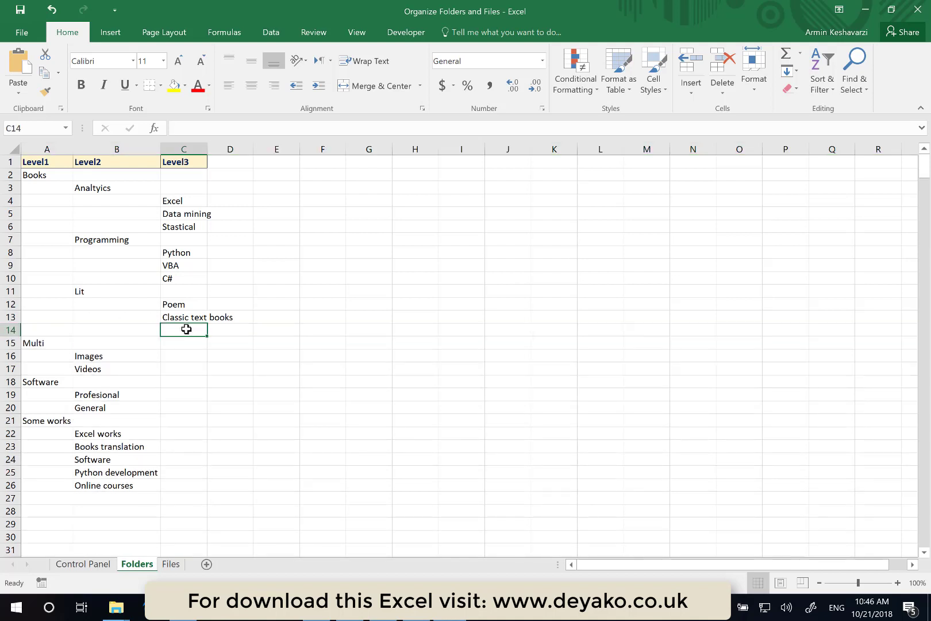
{"action": "type", "text": "Modern te"}
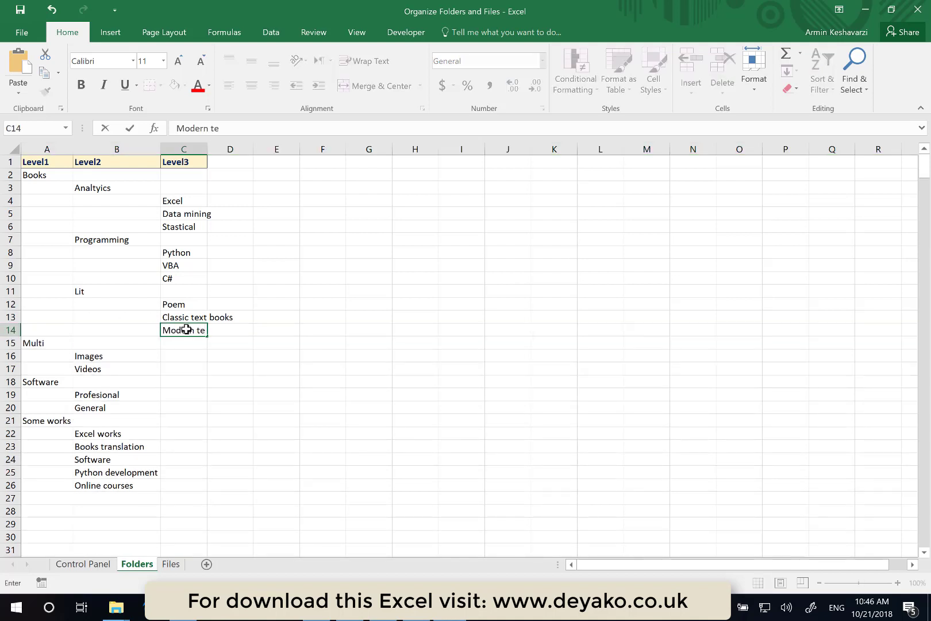
{"action": "type", "text": "xt books"}
{"action": "key", "text": "Return"}
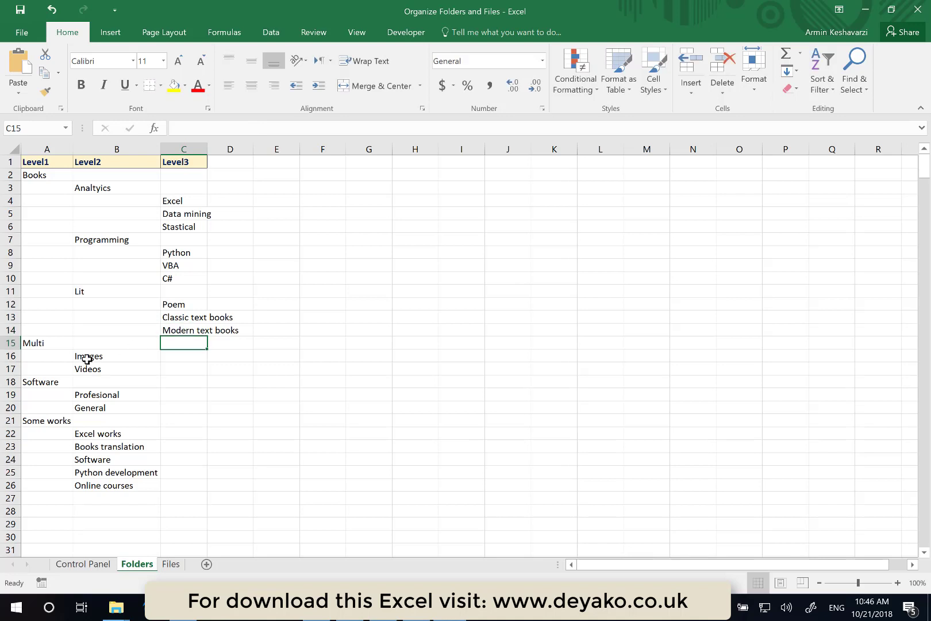
- Insert a row above Videos and enter Family image in cell C17 under Images
{"action": "left_click", "coordinate": [11, 367]}
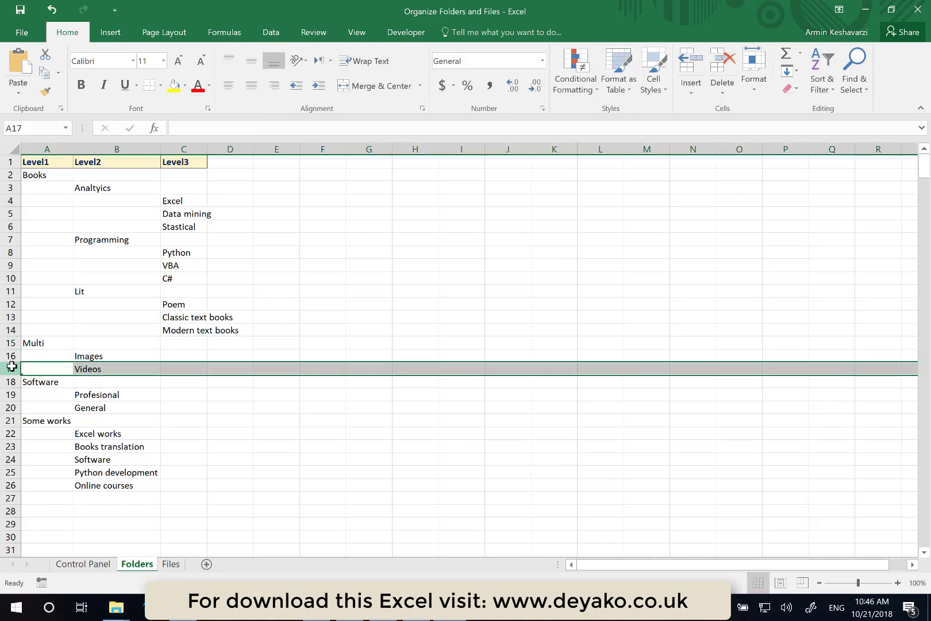
{"action": "key", "text": "ctrl+shift+plus"}
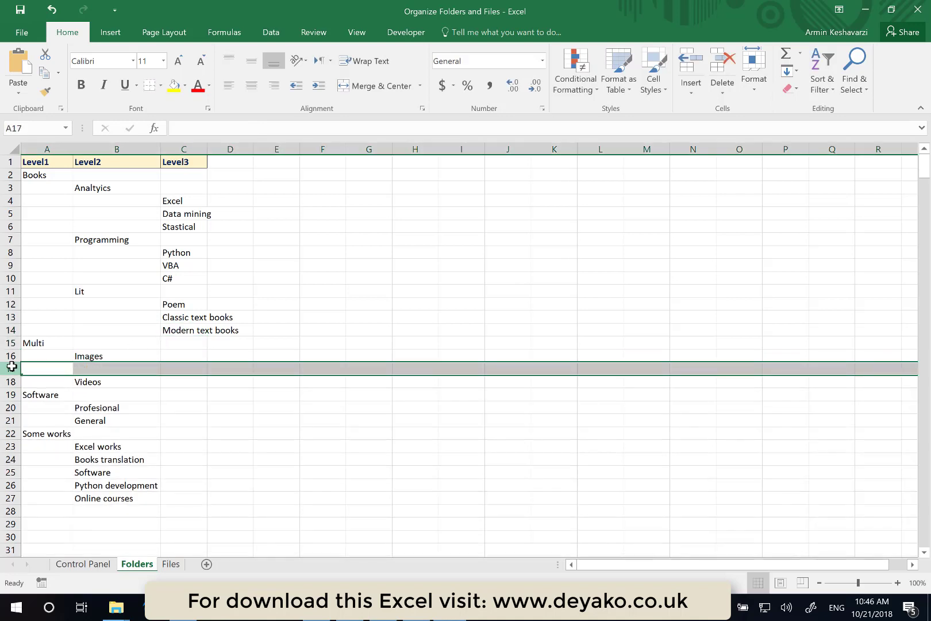
{"action": "left_click", "coordinate": [188, 367]}
{"action": "type", "text": "Fam"}
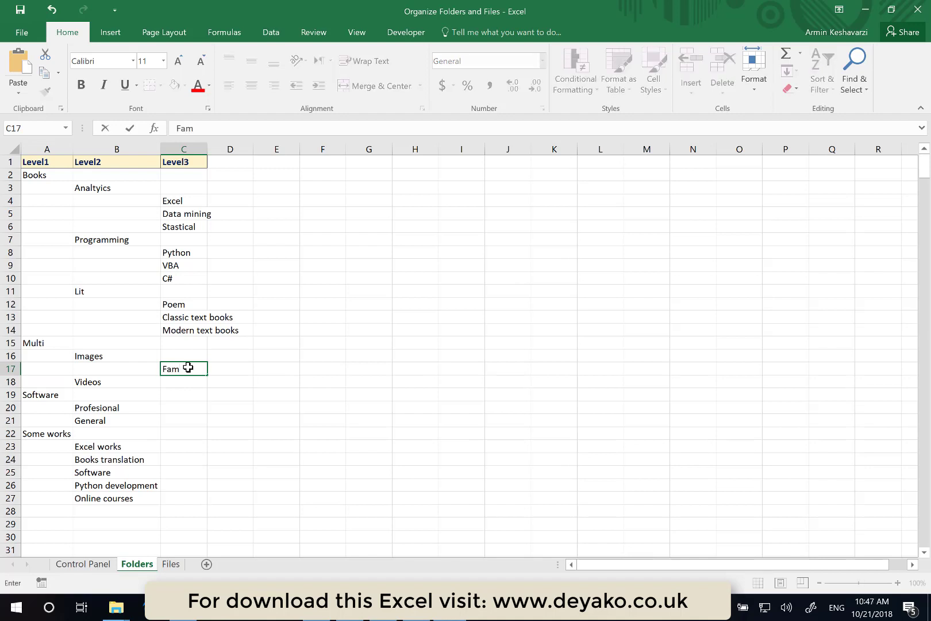
{"action": "type", "text": "ily image"}
{"action": "key", "text": "Return"}
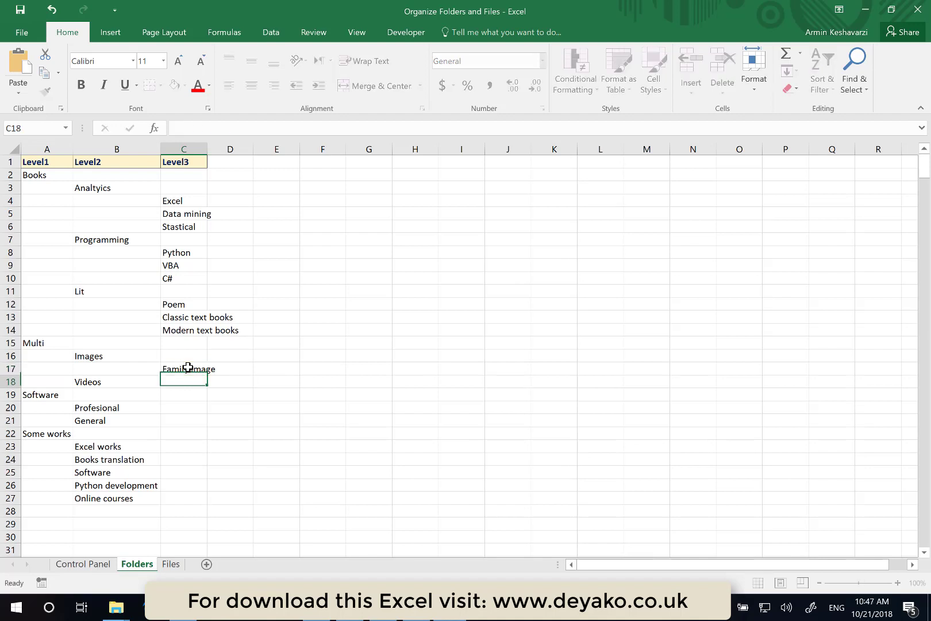
- Insert a row above Videos and enter Adventures in cell C18 under Images
{"action": "left_click", "coordinate": [5, 382]}
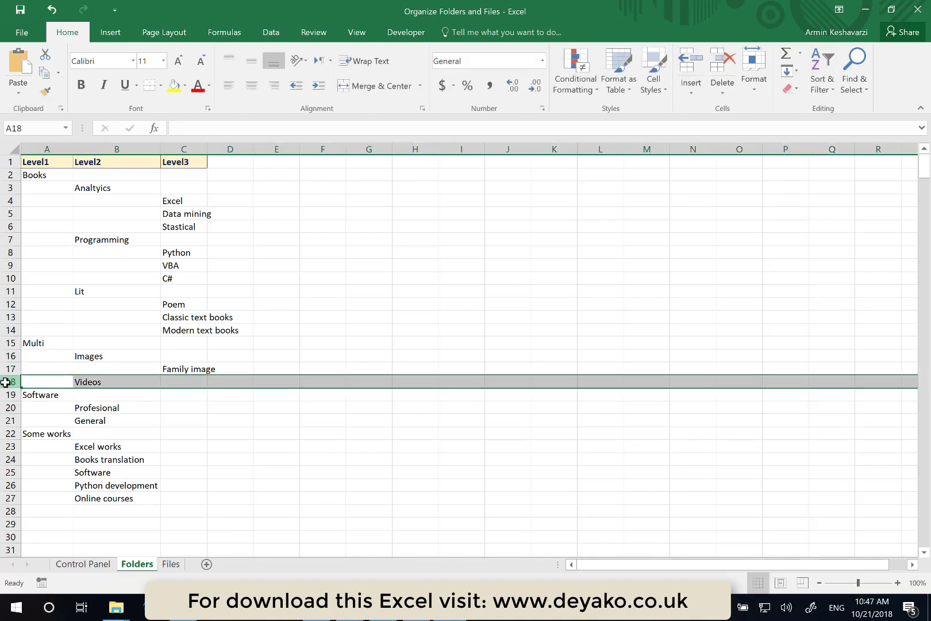
{"action": "key", "text": "ctrl+shift+plus"}
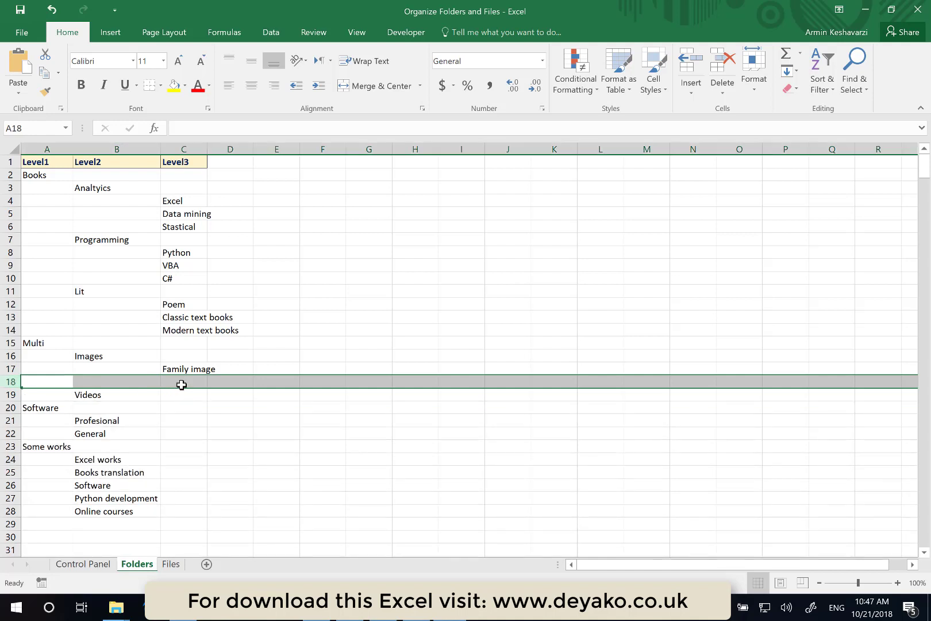
{"action": "left_click", "coordinate": [182, 385]}
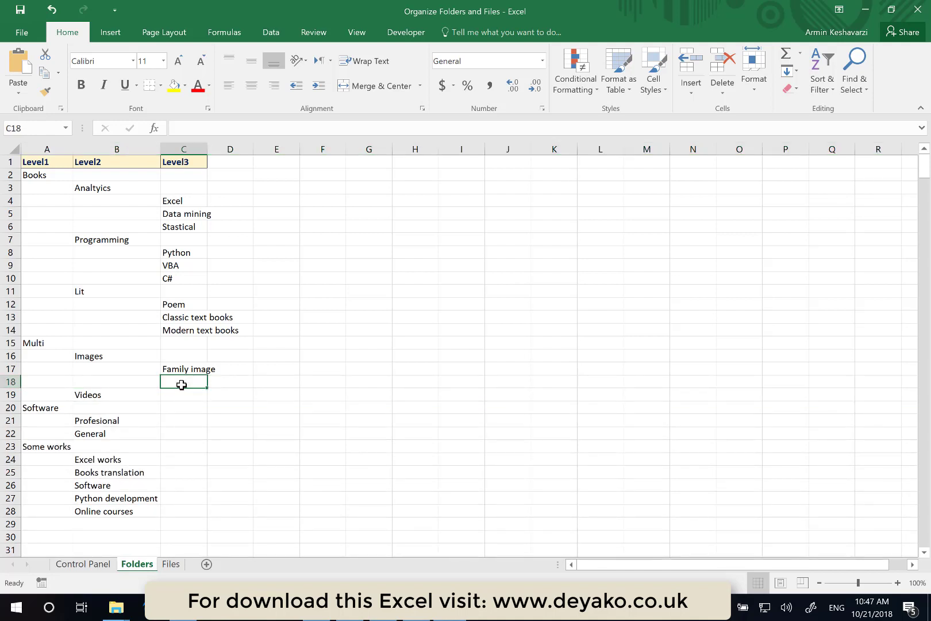
{"action": "type", "text": "Adven"}
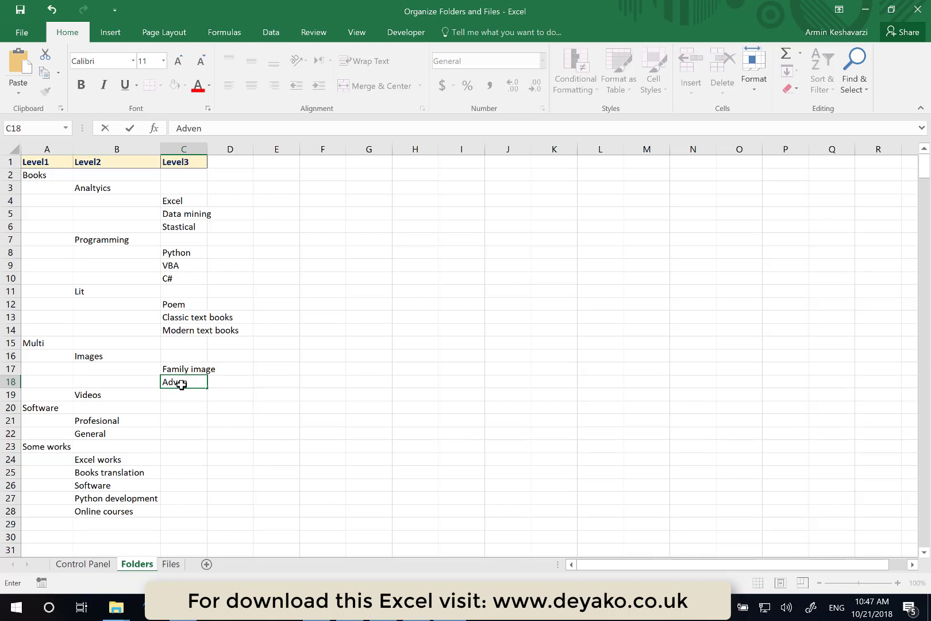
{"action": "type", "text": "tures"}
{"action": "key", "text": "Return"}
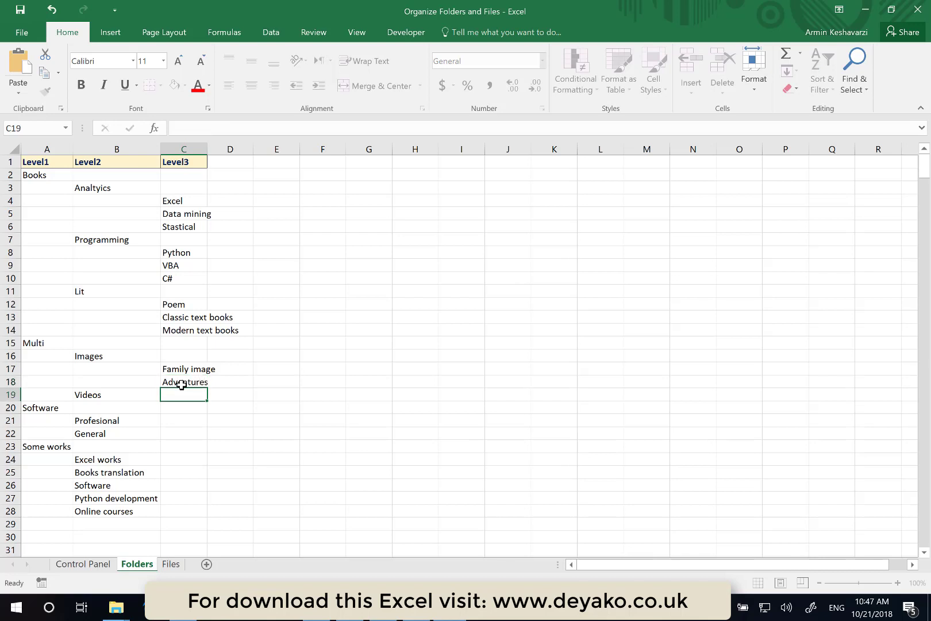
- Insert another row above Videos and enter Other in cell C19
{"action": "left_click", "coordinate": [14, 394]}
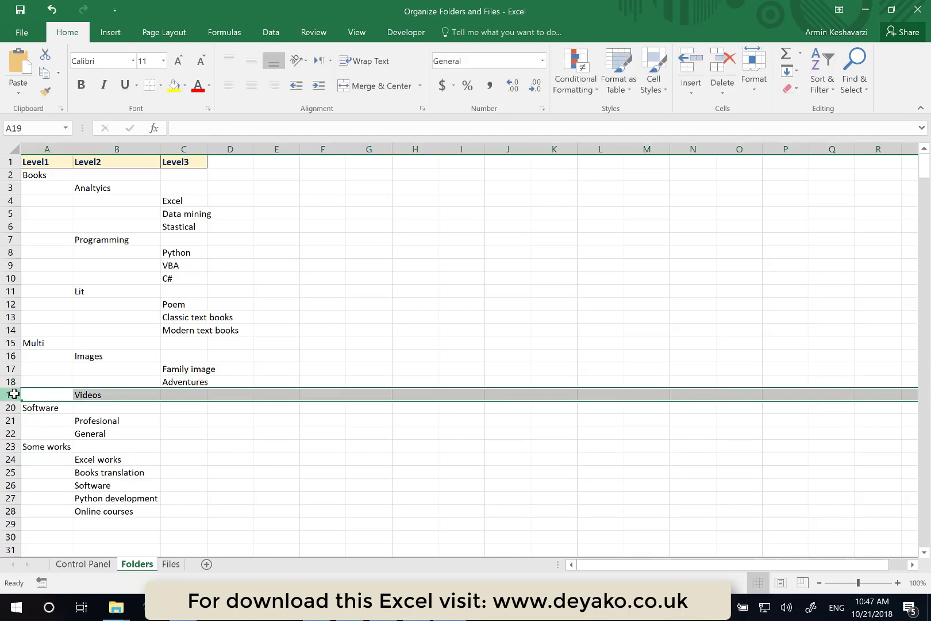
{"action": "key", "text": "ctrl+shift+plus"}
{"action": "left_click", "coordinate": [189, 395]}
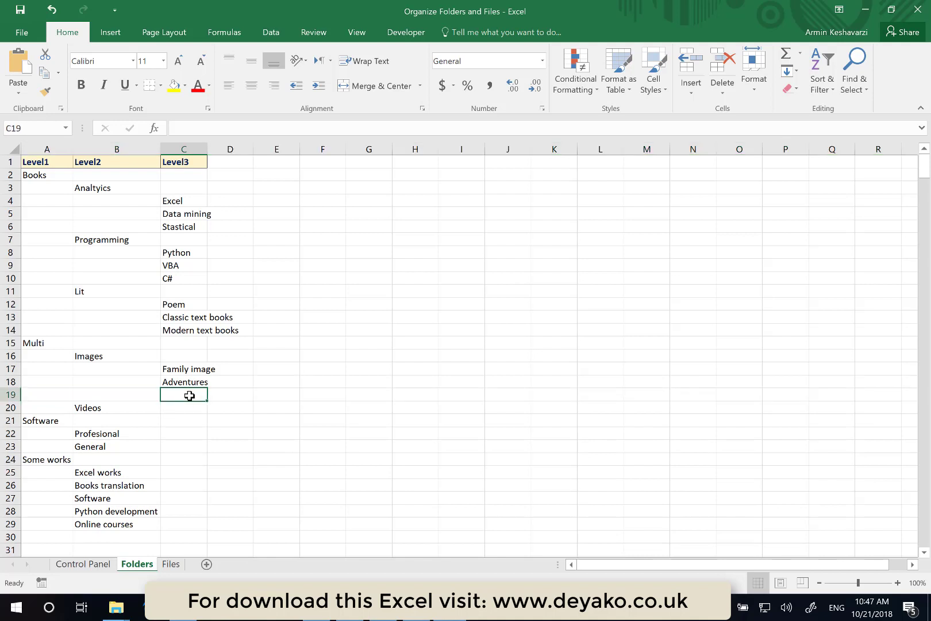
{"action": "type", "text": "Other"}
{"action": "key", "text": "Return"}
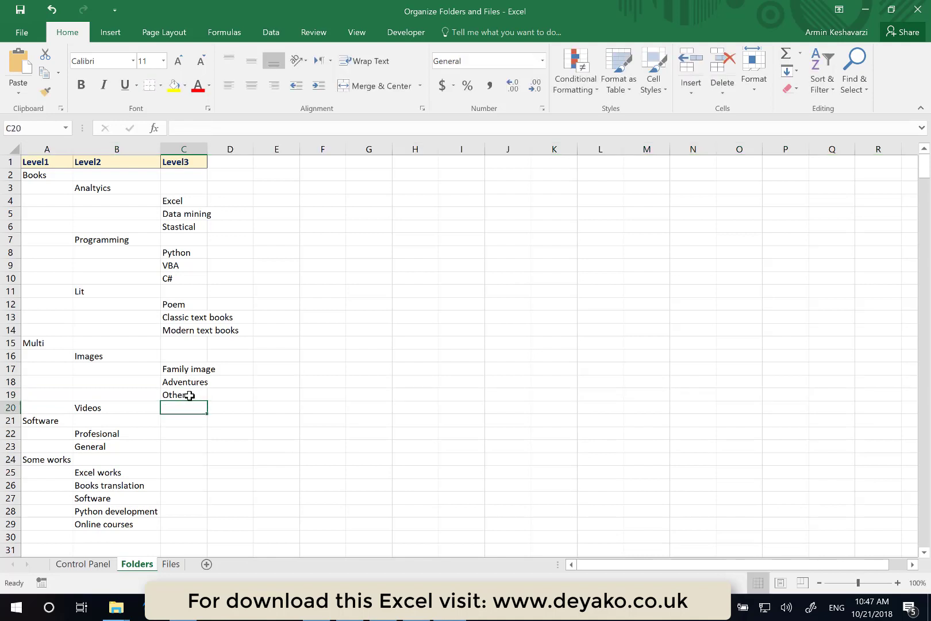
- Insert a row above Software and enter Cartoons in cell C21 under Videos
{"action": "left_click", "coordinate": [4, 420]}
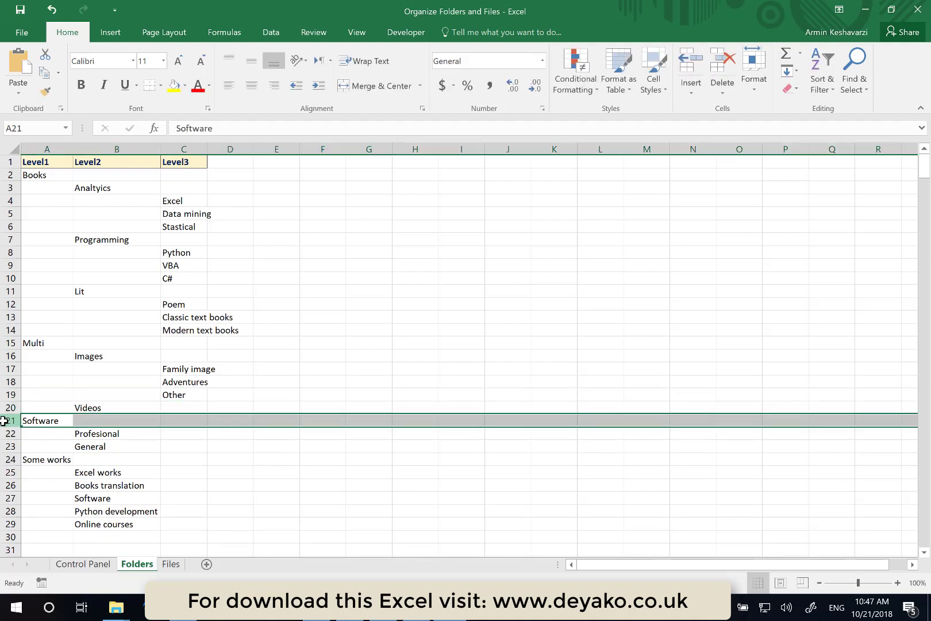
{"action": "key", "text": "ctrl+shift+plus"}
{"action": "left_click", "coordinate": [199, 422]}
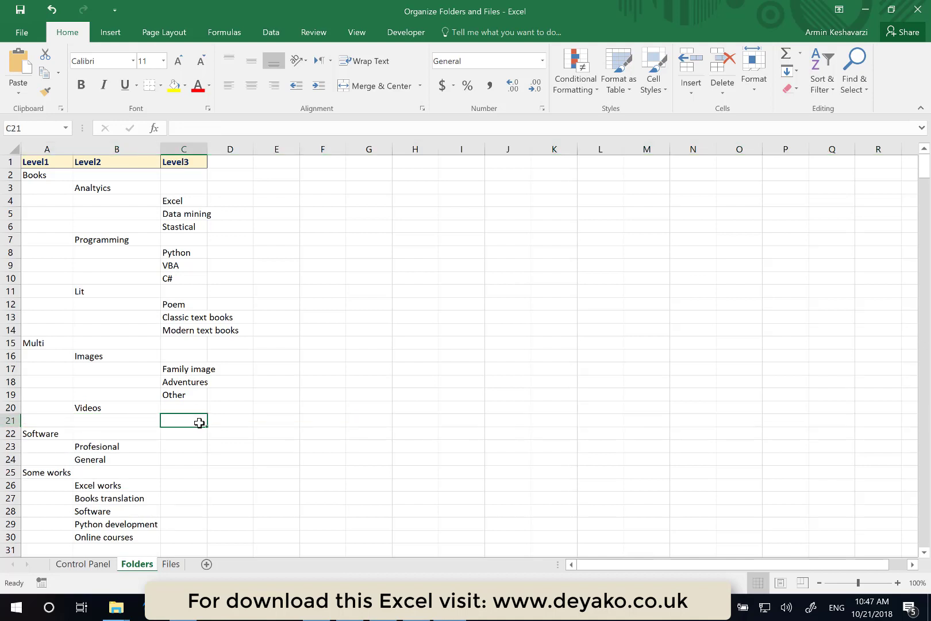
{"action": "type", "text": "Cartoons"}
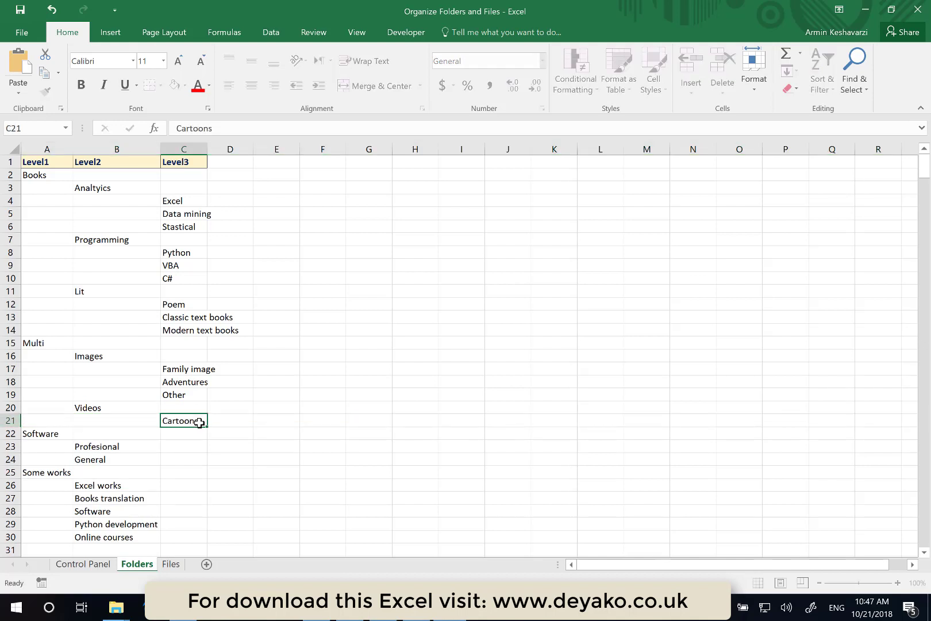
{"action": "key", "text": "Return"}
- Insert another row above Software and enter Anime in cell C22
{"action": "left_click", "coordinate": [6, 433]}
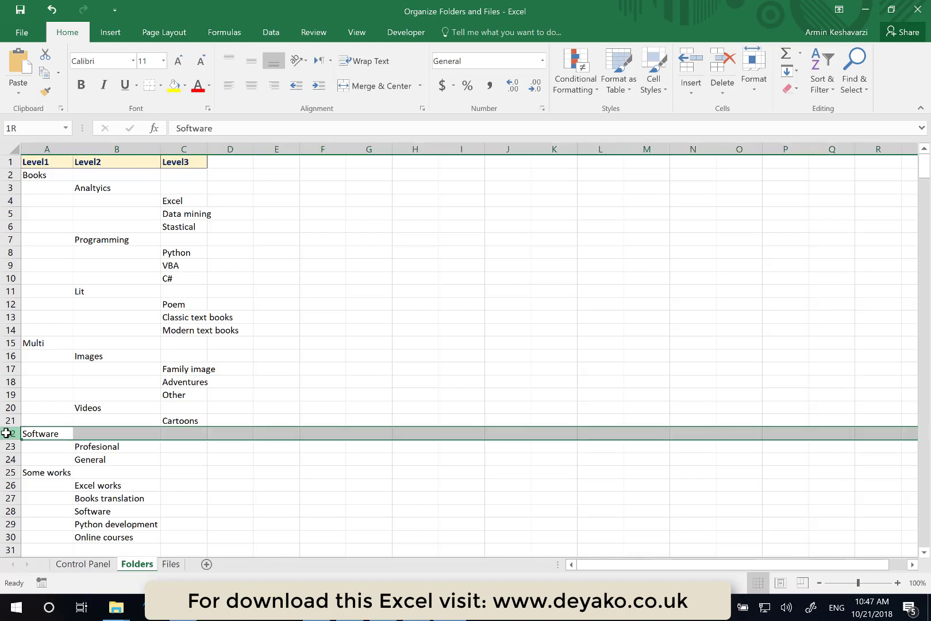
{"action": "key", "text": "ctrl+shift+plus"}
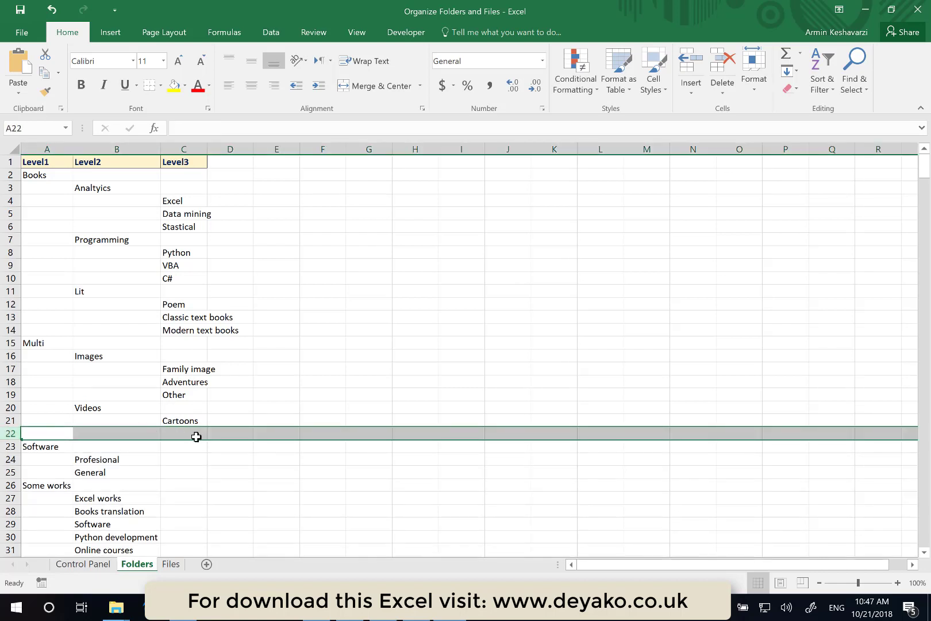
{"action": "left_click", "coordinate": [182, 435]}
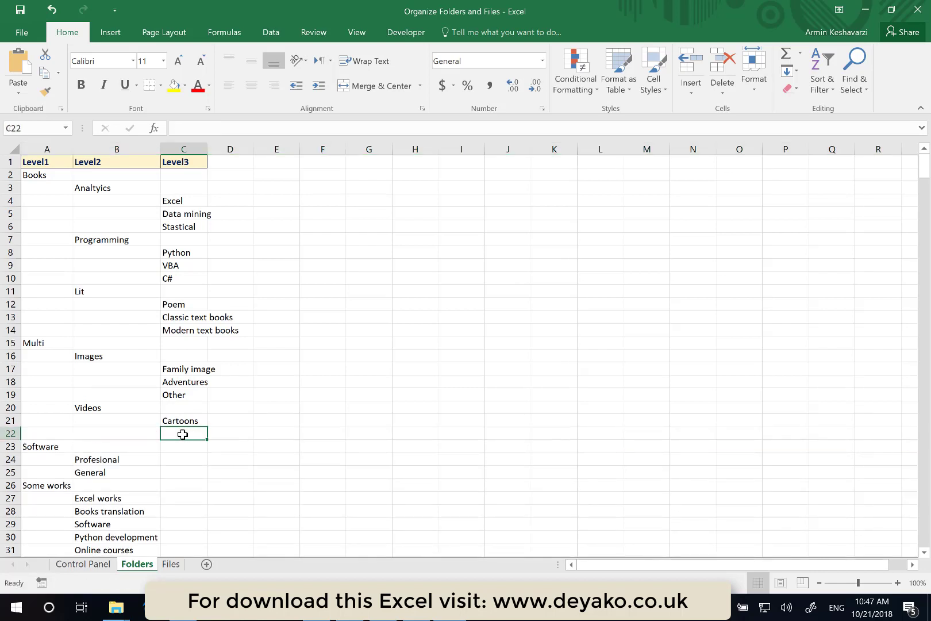
{"action": "type", "text": "ANime"}
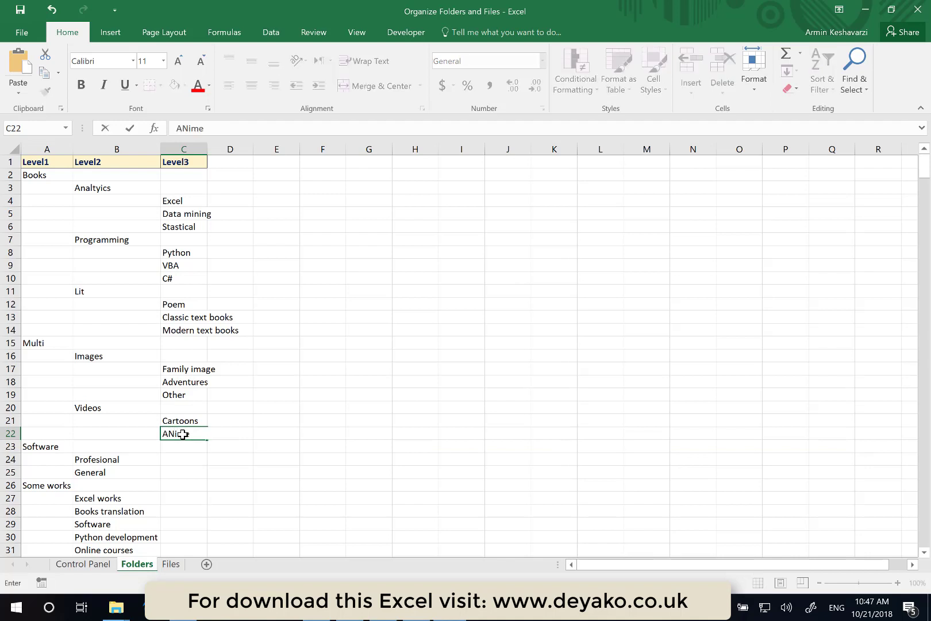
{"action": "key", "text": "Return"}
- Insert a further row above Software and enter Movies in cell C23
{"action": "left_click", "coordinate": [13, 446]}
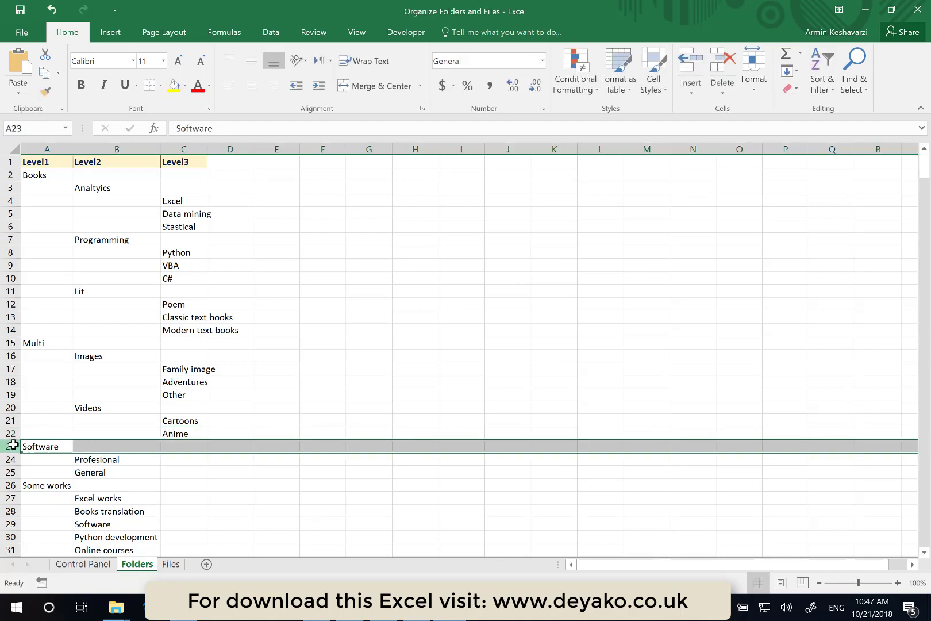
{"action": "key", "text": "ctrl+shift+plus"}
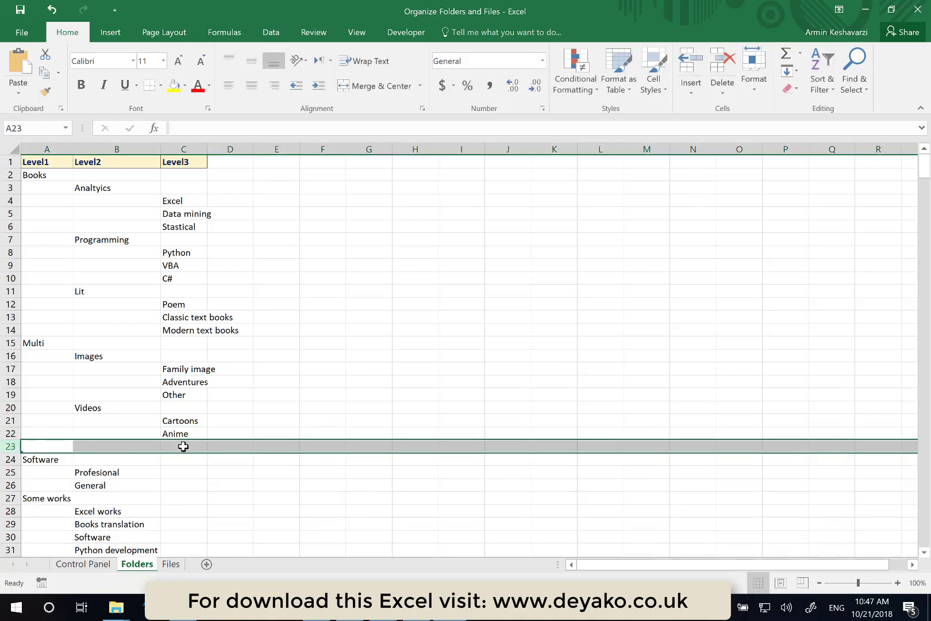
{"action": "left_click", "coordinate": [183, 447]}
{"action": "type", "text": "Movies"}
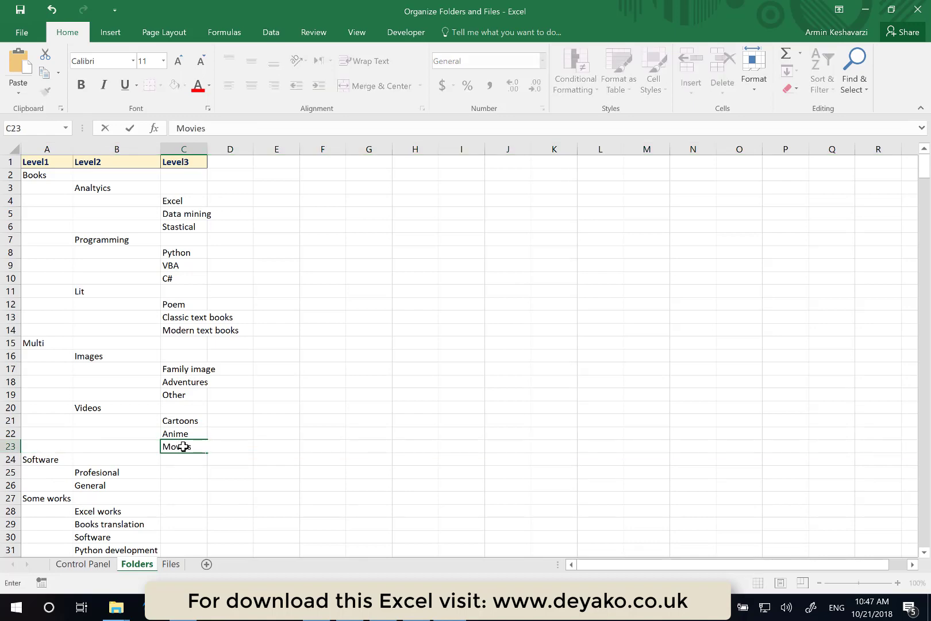
{"action": "key", "text": "Return"}
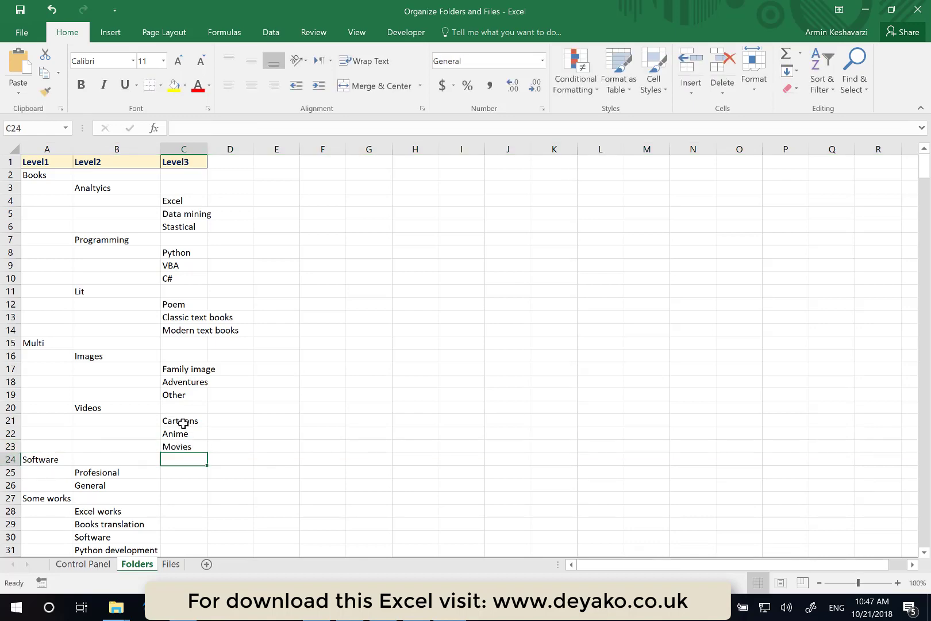
- Autofit the widths of columns A through C on the Folders sheet
{"action": "scroll", "coordinate": [183, 425], "scroll_direction": "down", "scroll_amount": 10}
{"action": "scroll", "coordinate": [184, 425], "scroll_direction": "up", "scroll_amount": 3}
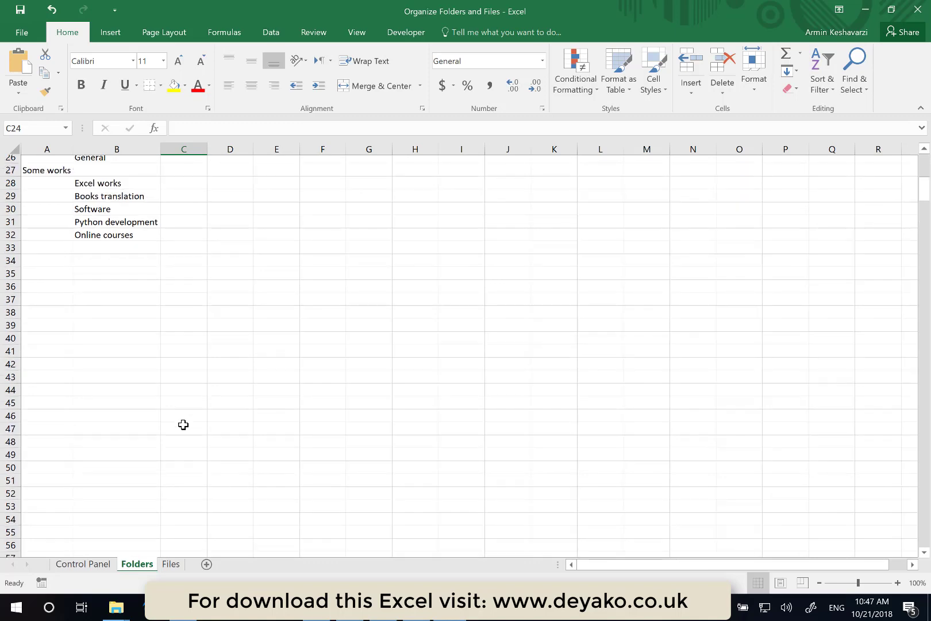
{"action": "scroll", "coordinate": [184, 424], "scroll_direction": "up", "scroll_amount": 7}
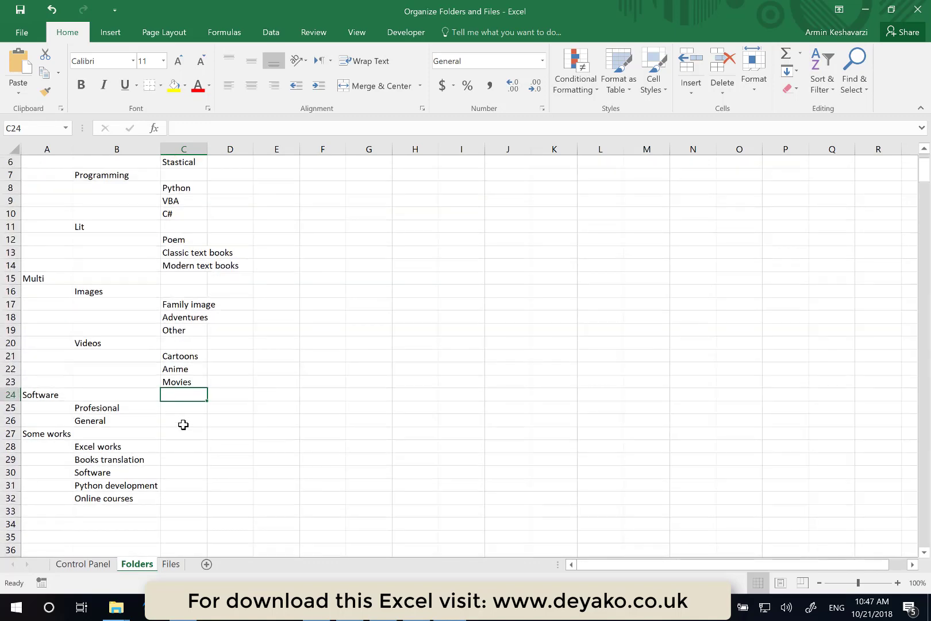
{"action": "scroll", "coordinate": [183, 425], "scroll_direction": "down", "scroll_amount": 2}
{"action": "scroll", "coordinate": [183, 424], "scroll_direction": "up", "scroll_amount": 2}
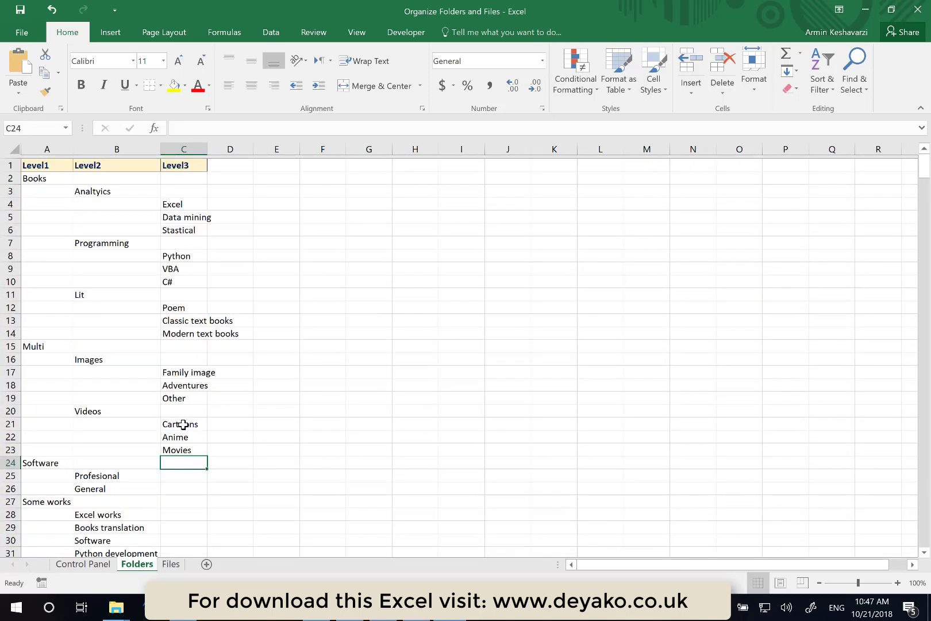
{"action": "left_click", "coordinate": [231, 164]}
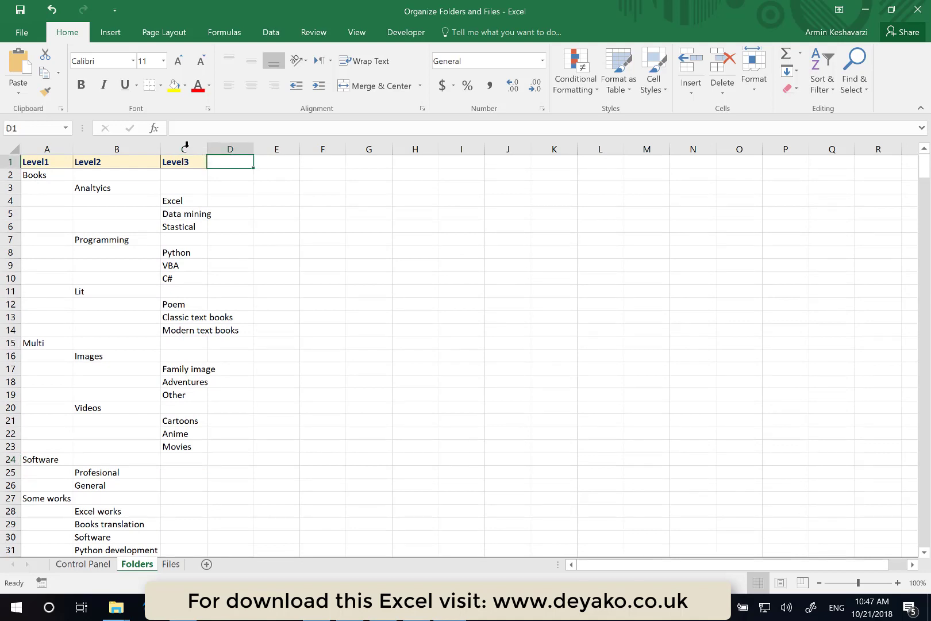
{"action": "left_click_drag", "start_coordinate": [187, 145], "coordinate": [42, 148]}
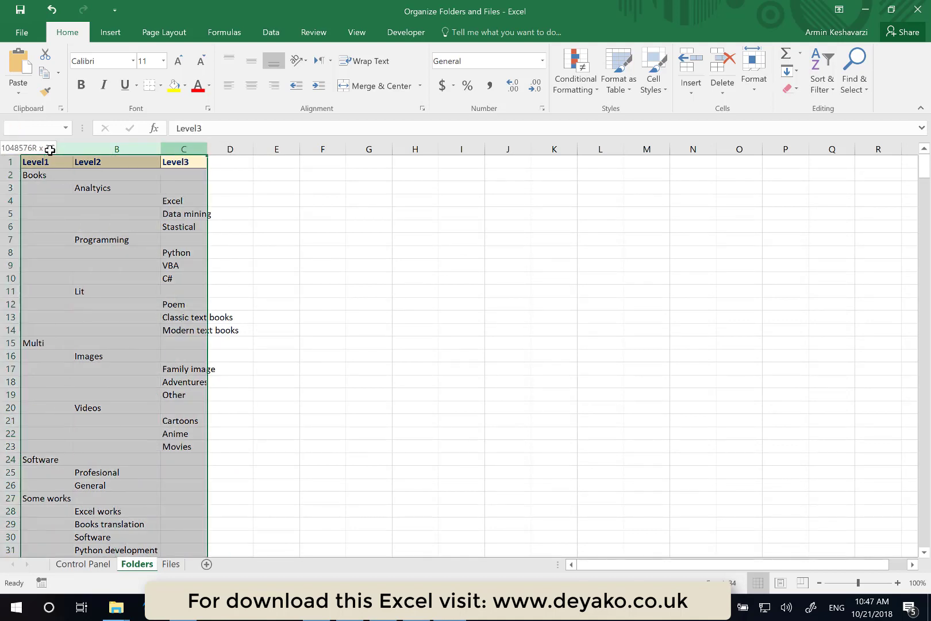
{"action": "double_click", "coordinate": [208, 150]}
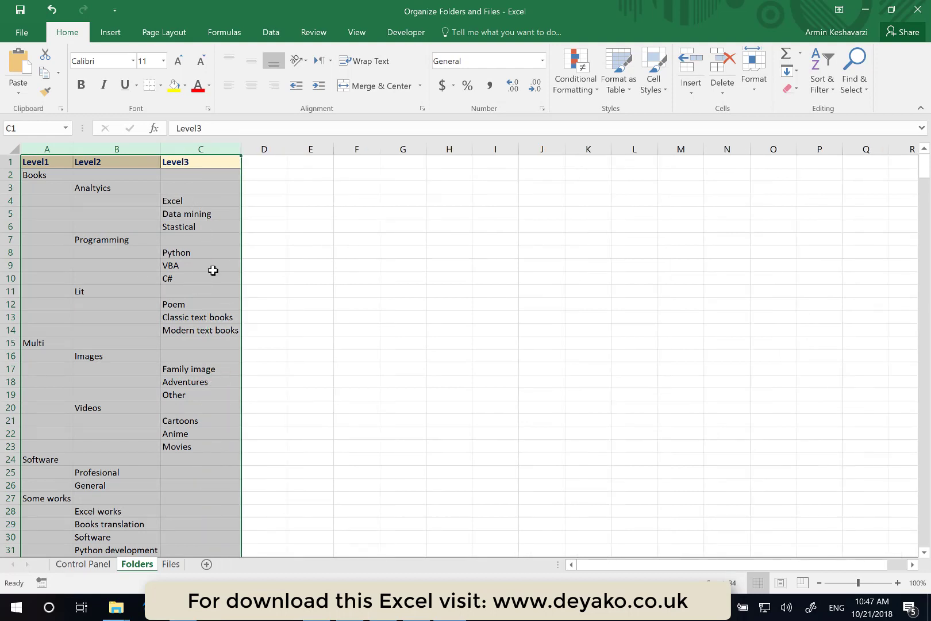
{"action": "left_click", "coordinate": [145, 303]}
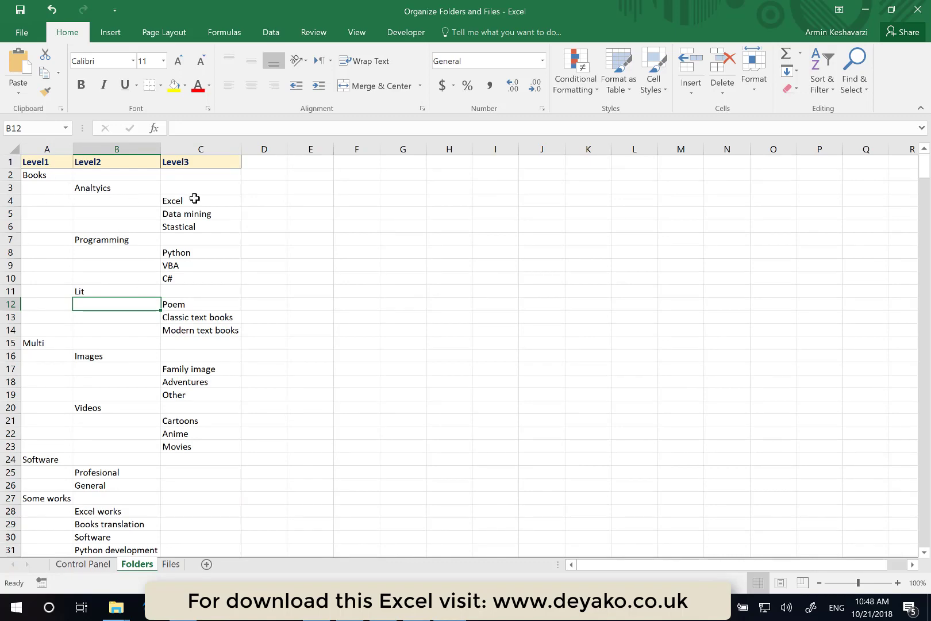
- Run Create Folders from the Control Panel sheet, choosing the Test folder on the Desktop as root, and acknowledge completion
{"action": "left_click", "coordinate": [90, 566]}
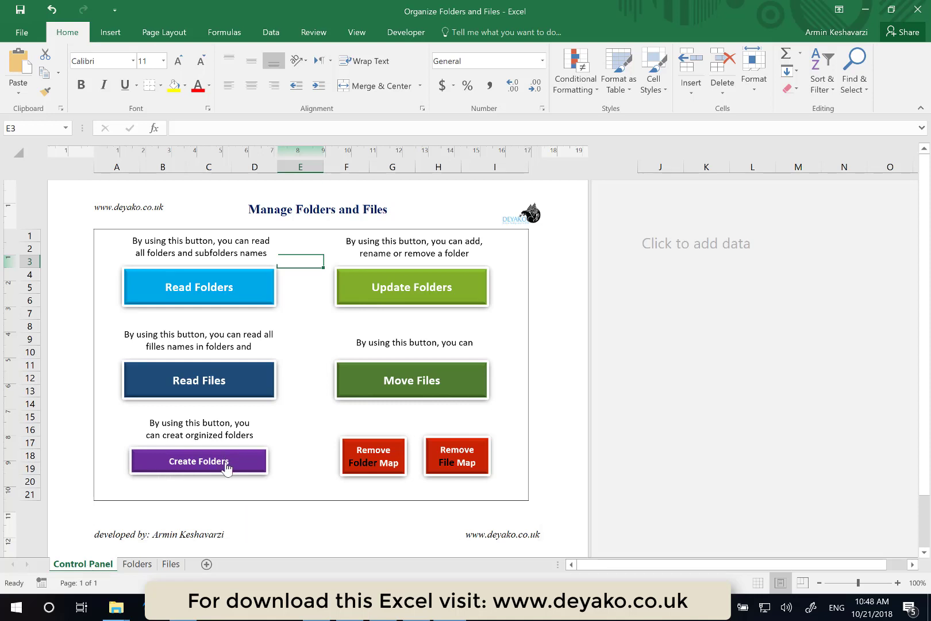
{"action": "left_click", "coordinate": [226, 470]}
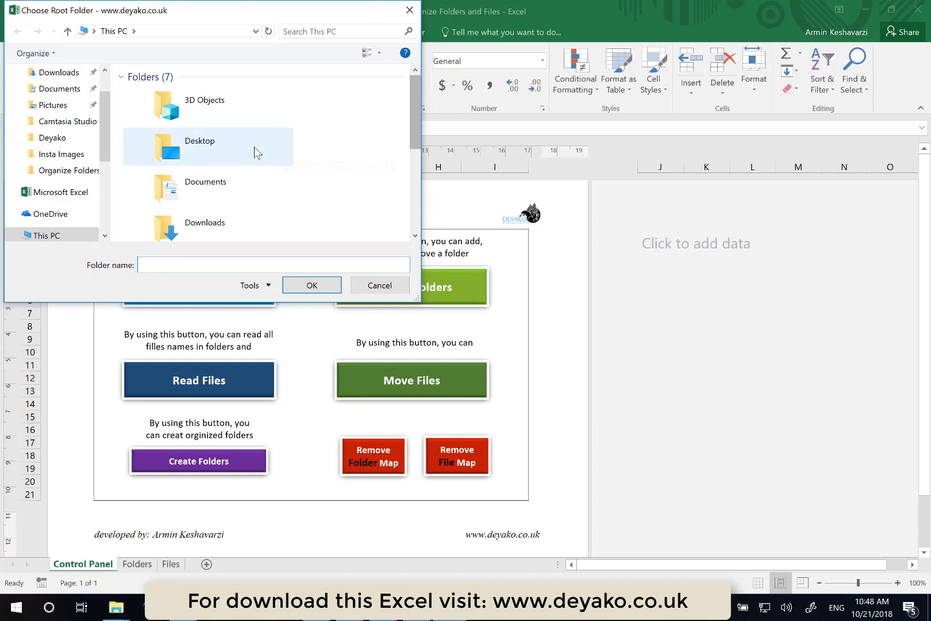
{"action": "double_click", "coordinate": [170, 166]}
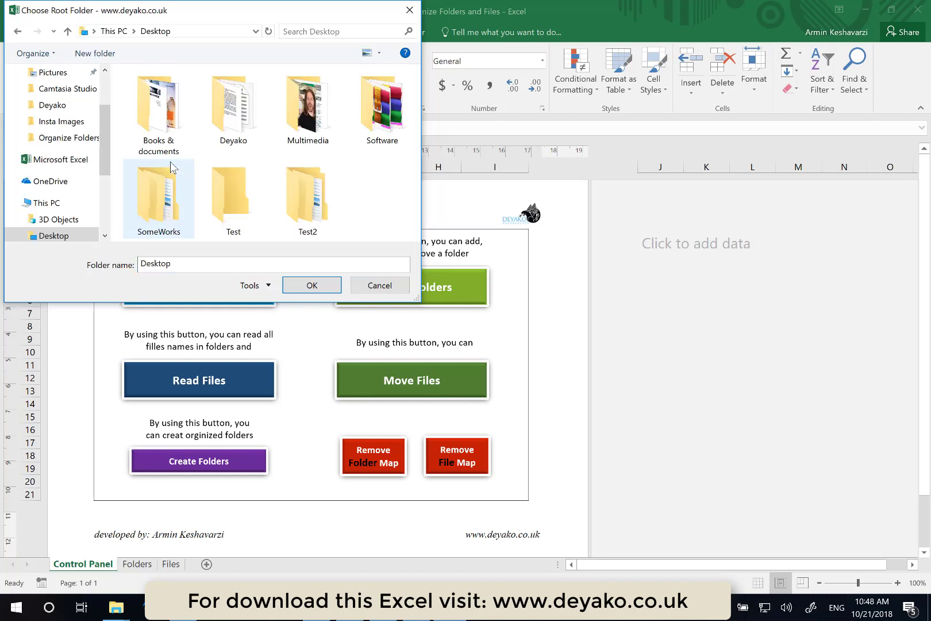
{"action": "left_click", "coordinate": [227, 183]}
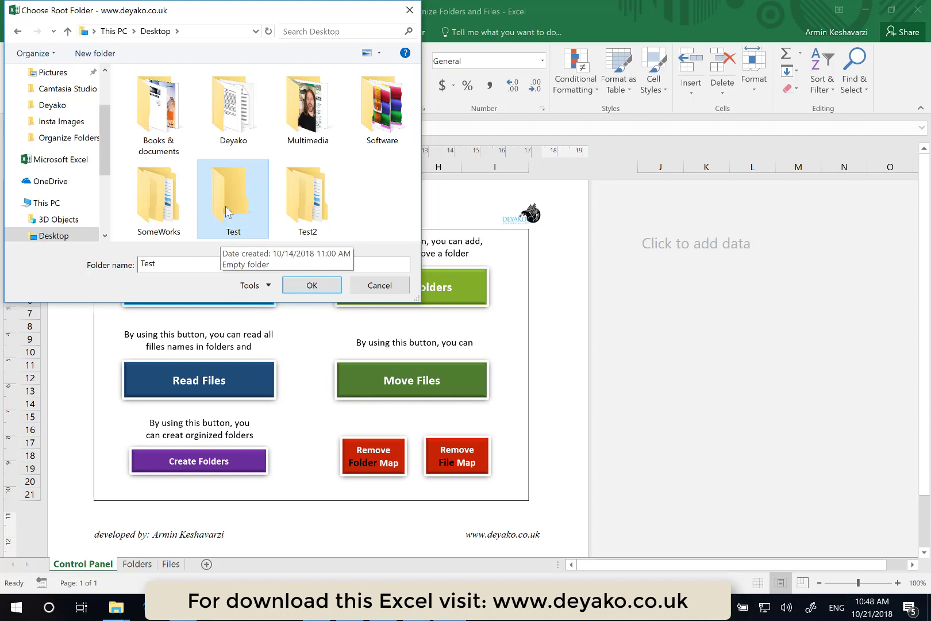
{"action": "left_click", "coordinate": [323, 287]}
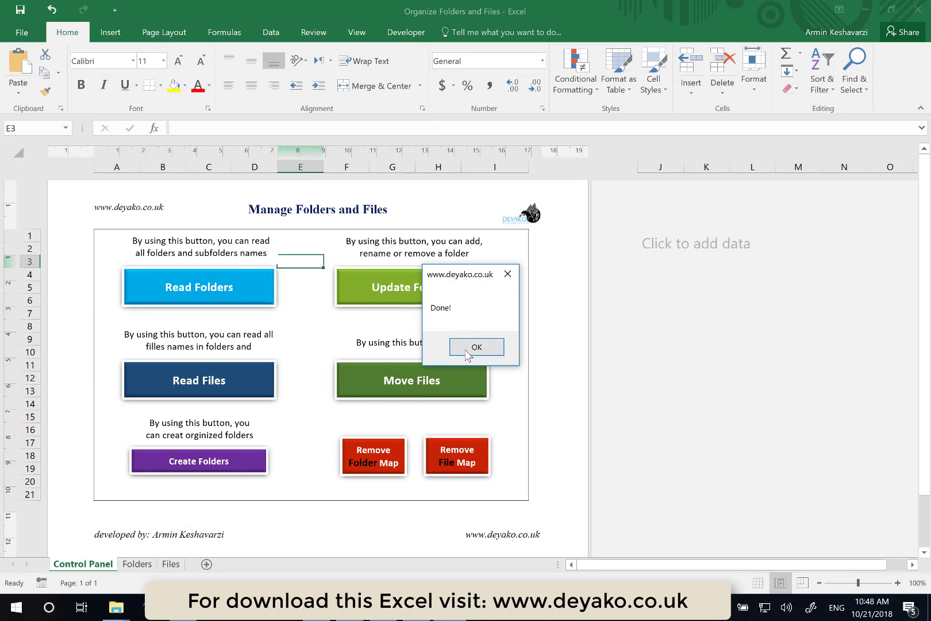
{"action": "left_click", "coordinate": [468, 351]}
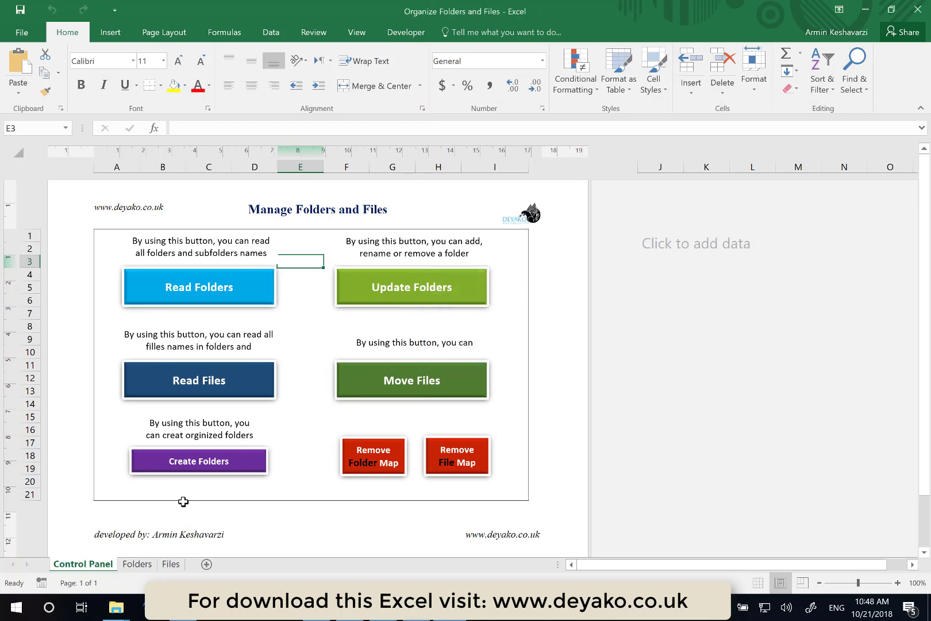
- Return to the Folders sheet and autofit the widths of columns A through E
{"action": "left_click", "coordinate": [138, 564]}
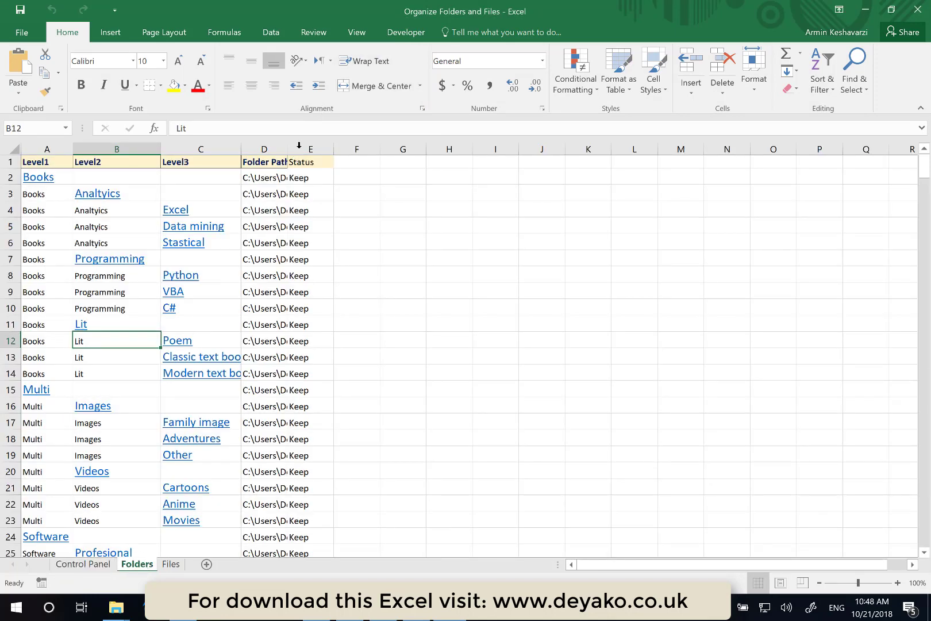
{"action": "left_click_drag", "start_coordinate": [299, 149], "coordinate": [6, 166]}
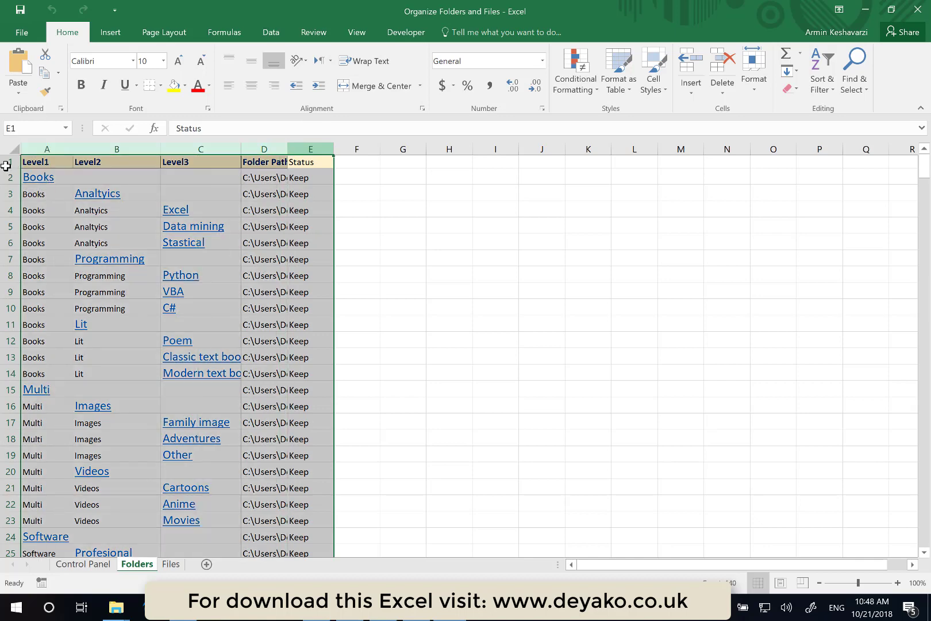
{"action": "double_click", "coordinate": [72, 149]}
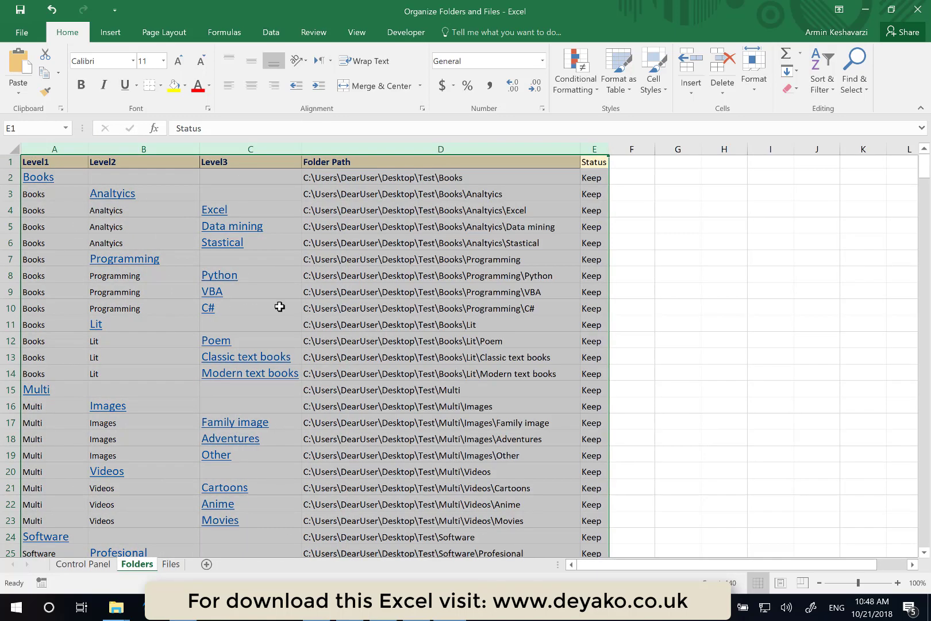
- Follow the VBA hyperlink and inspect the generated Test folder hierarchy in File Explorer, then close it
{"action": "left_click", "coordinate": [402, 352]}
{"action": "scroll", "coordinate": [402, 353], "scroll_direction": "down", "scroll_amount": 7}
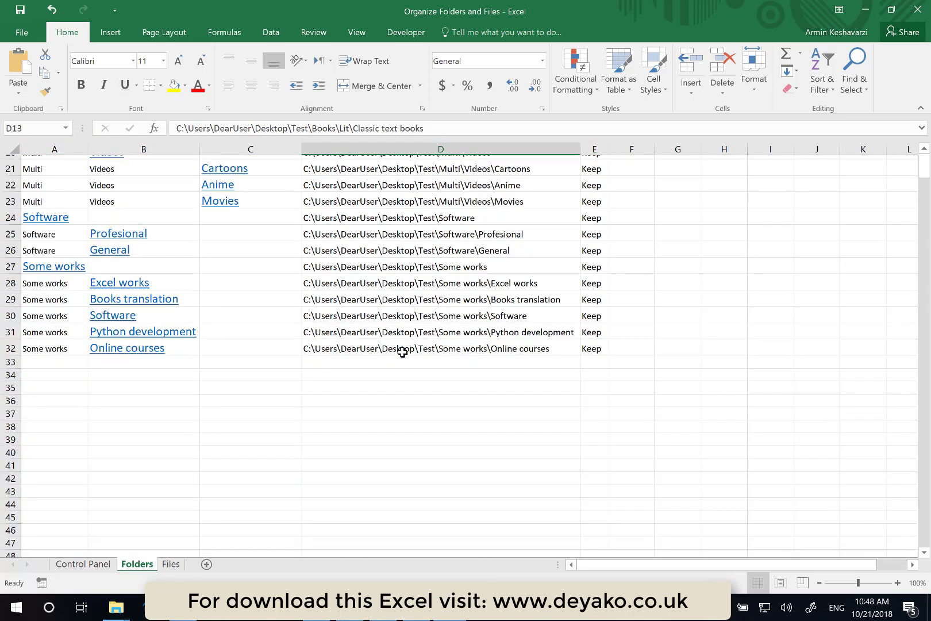
{"action": "scroll", "coordinate": [403, 353], "scroll_direction": "up", "scroll_amount": 4}
{"action": "scroll", "coordinate": [402, 352], "scroll_direction": "up", "scroll_amount": 3}
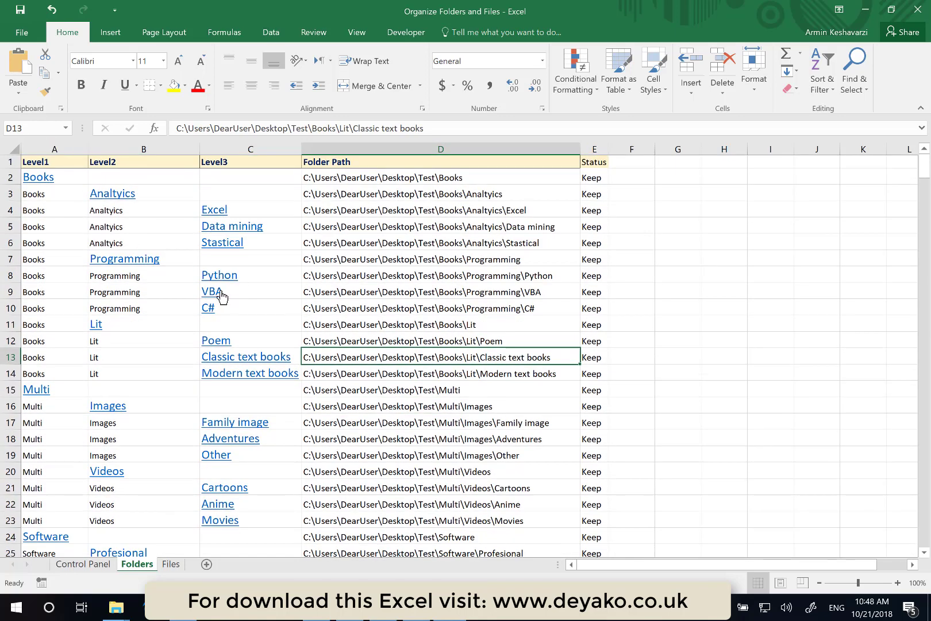
{"action": "left_click", "coordinate": [212, 294]}
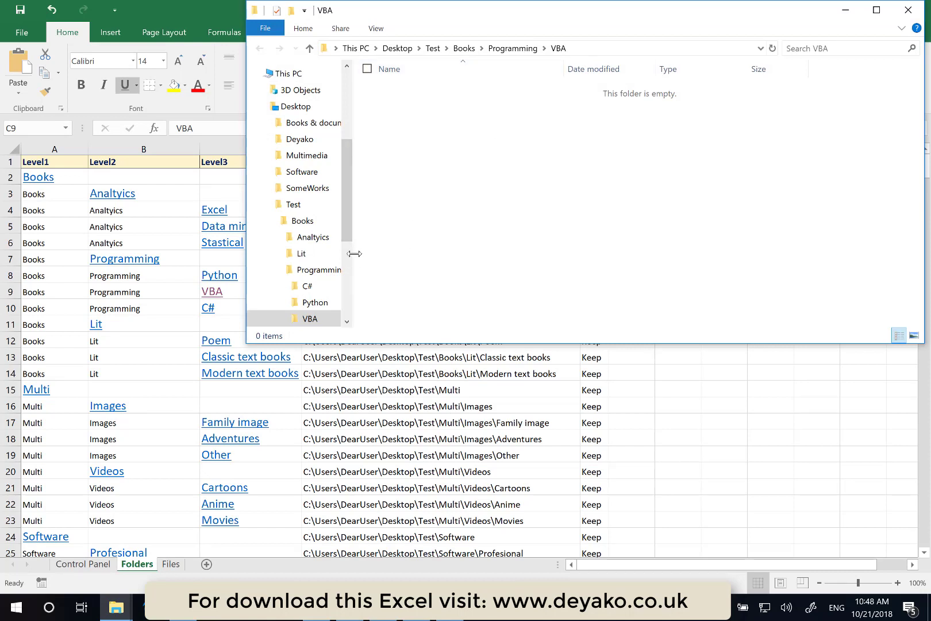
{"action": "left_click_drag", "start_coordinate": [354, 254], "coordinate": [440, 257]}
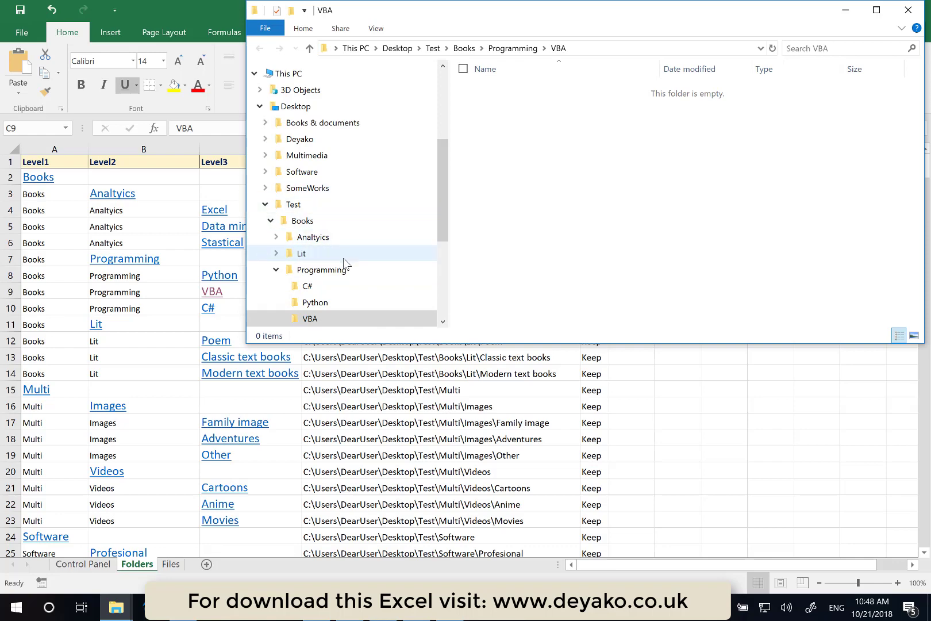
{"action": "left_click", "coordinate": [338, 319]}
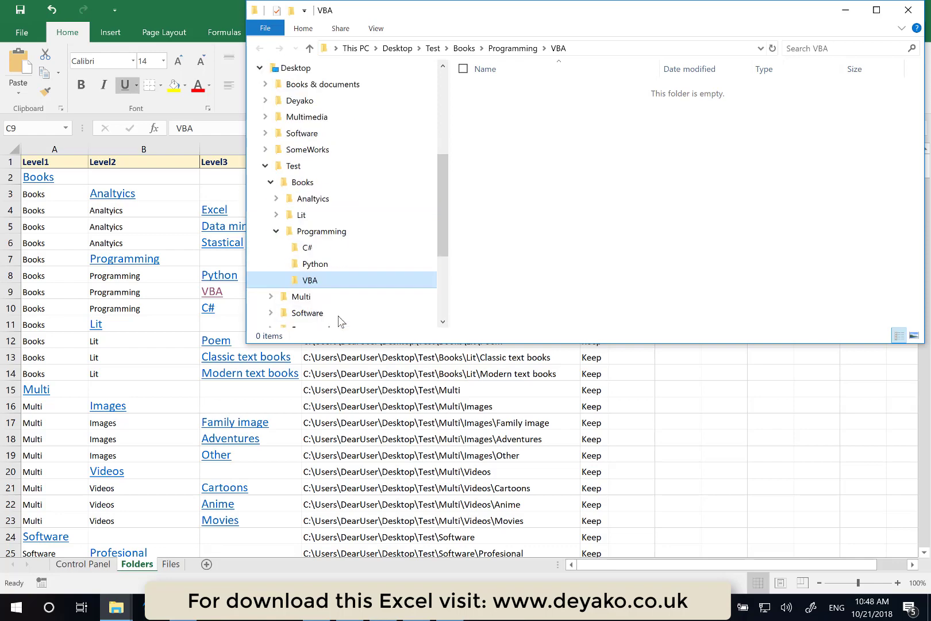
{"action": "scroll", "coordinate": [339, 320], "scroll_direction": "down", "scroll_amount": 3}
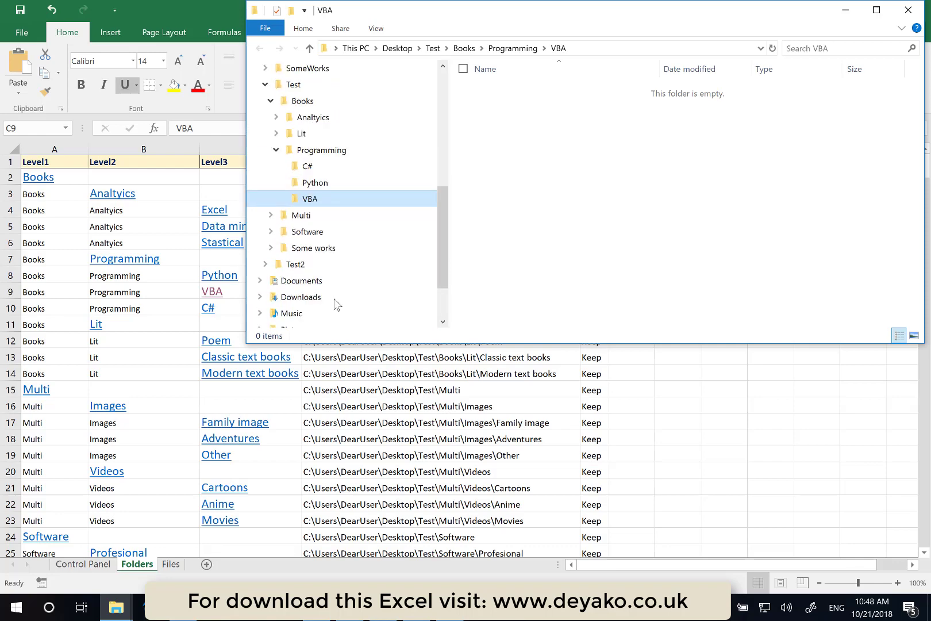
{"action": "left_click", "coordinate": [436, 52]}
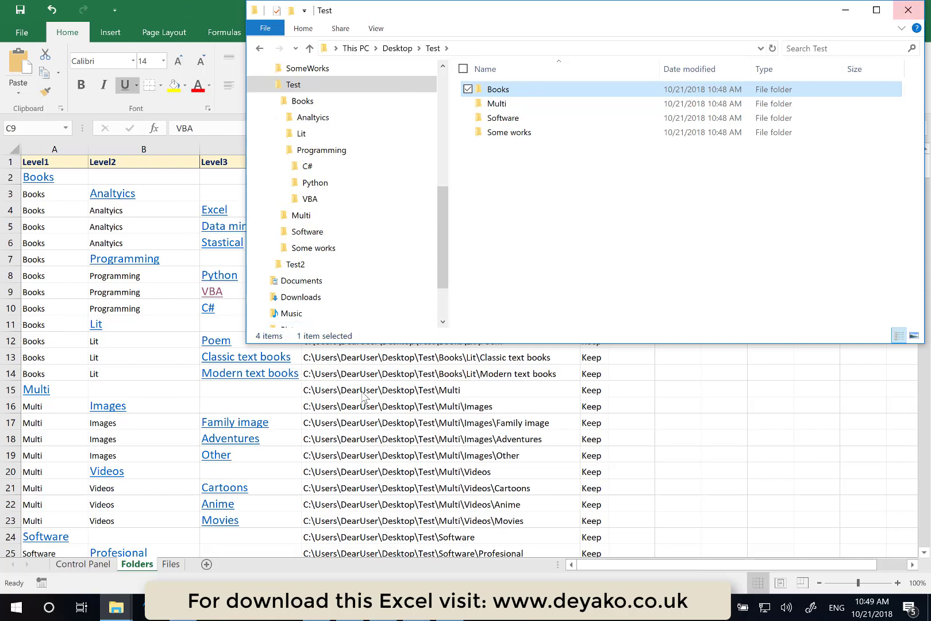
{"action": "left_click", "coordinate": [907, 12]}
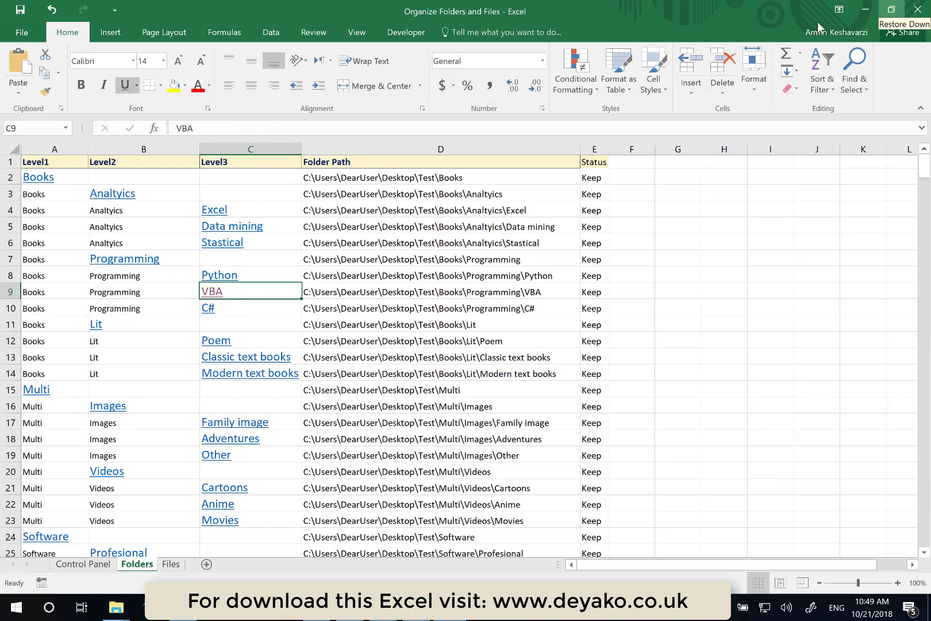
- Rename the Level1 entry in cell A15 to Multimedia
{"action": "left_click", "coordinate": [58, 392]}
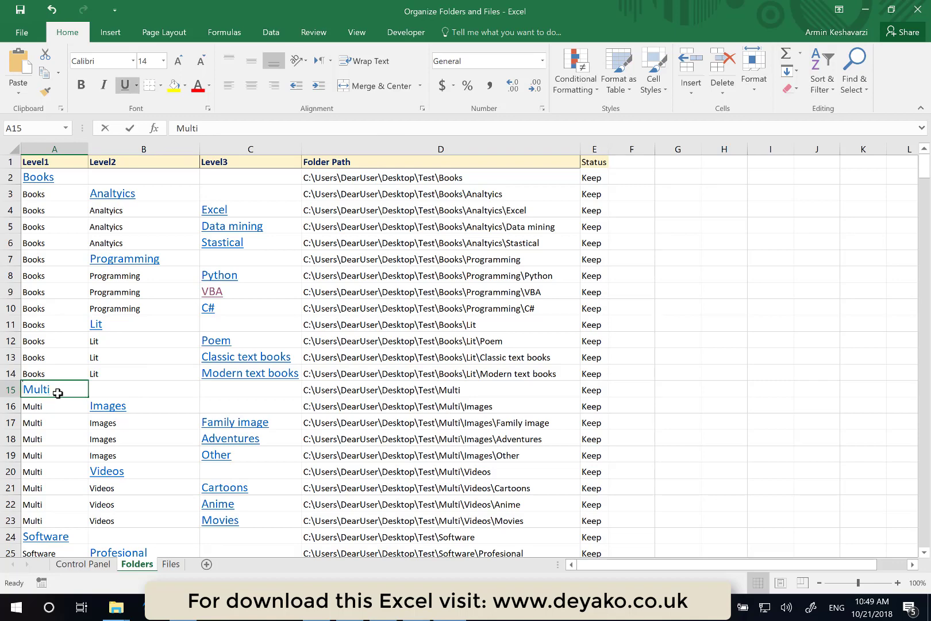
{"action": "double_click", "coordinate": [57, 392]}
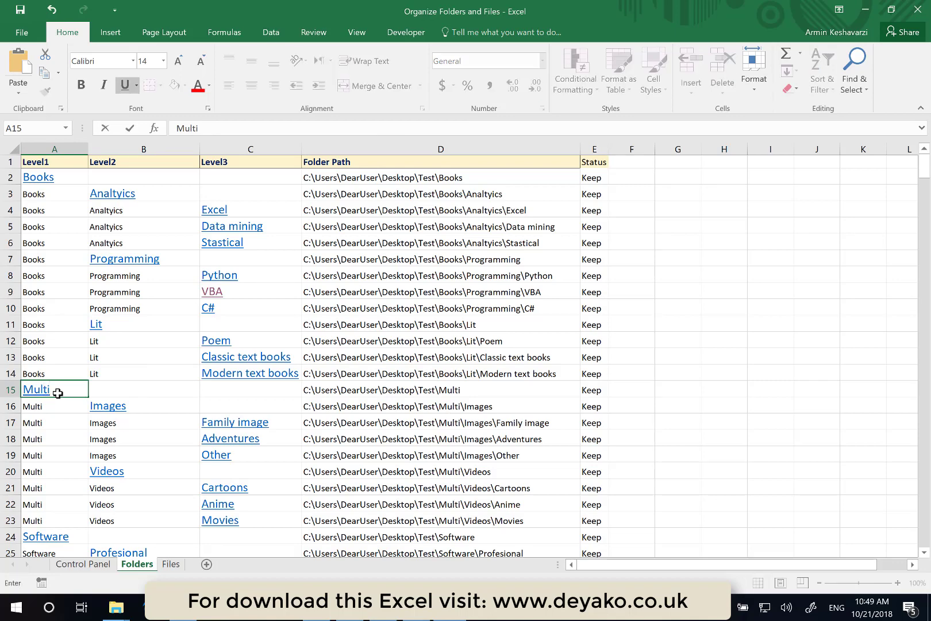
{"action": "type", "text": "media"}
{"action": "key", "text": "Return"}
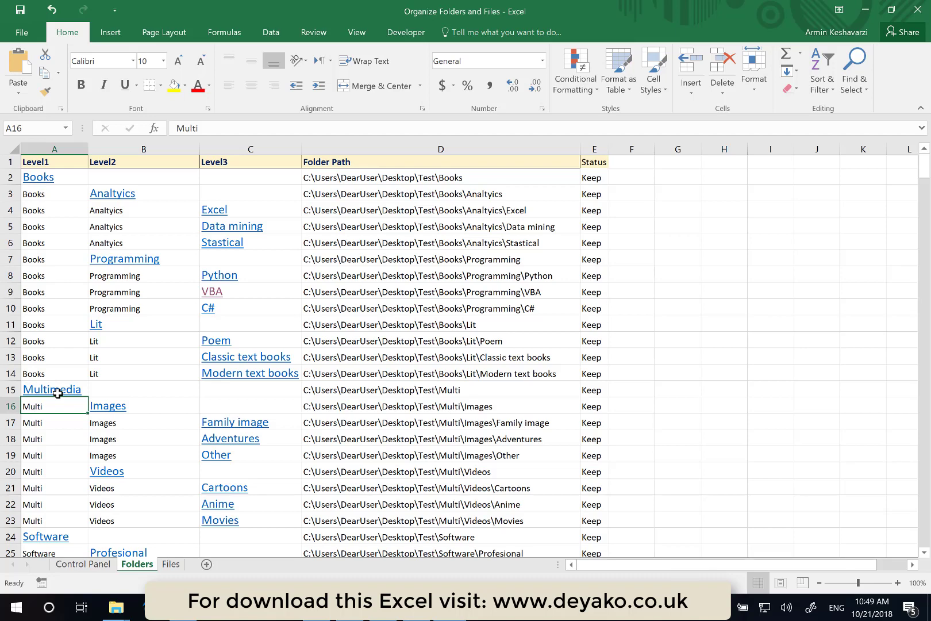
- Rename the Level2 entry in cell B11 to Litearture
{"action": "left_click", "coordinate": [121, 329]}
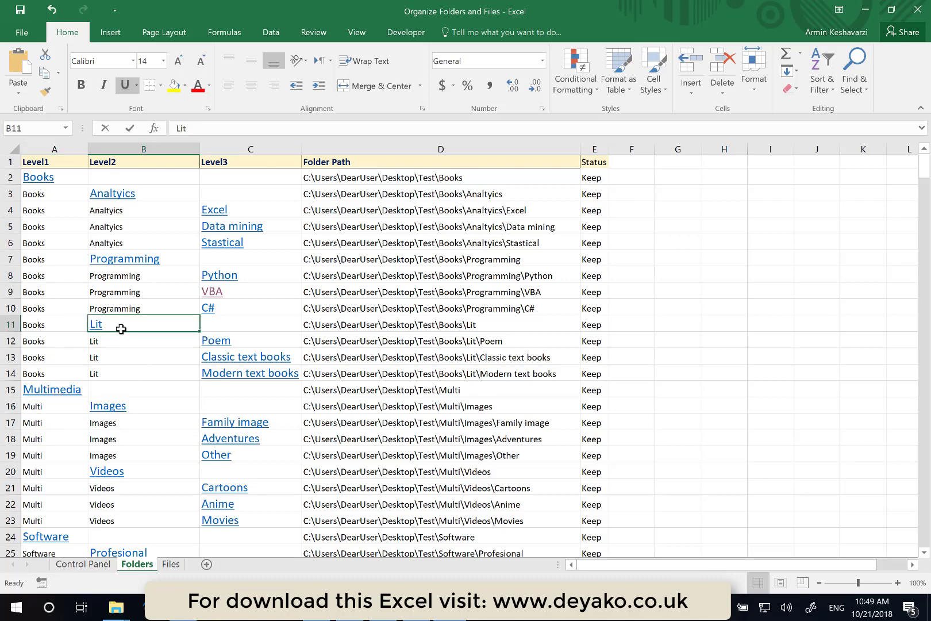
{"action": "double_click", "coordinate": [121, 329]}
{"action": "type", "text": "eartu"}
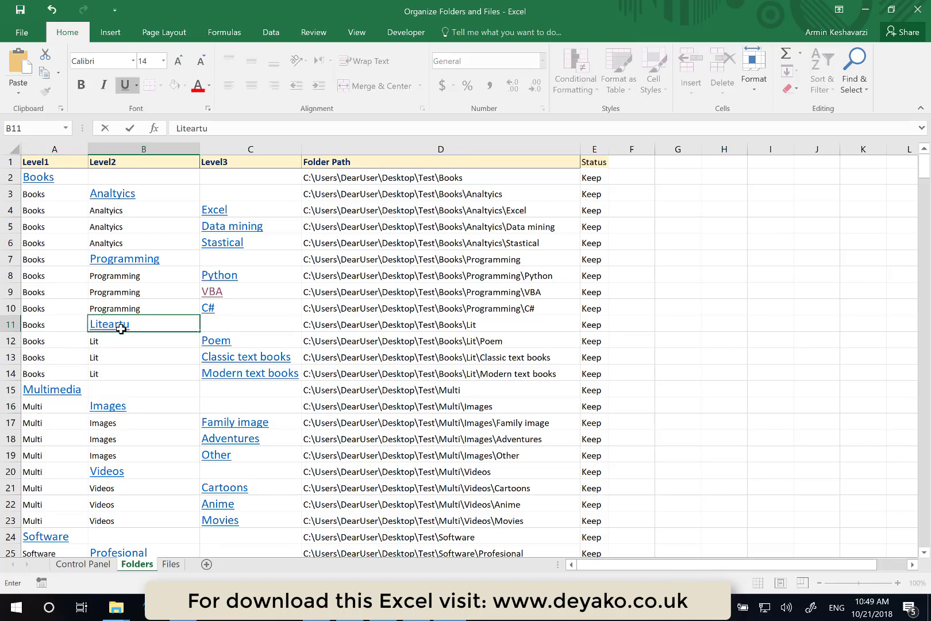
{"action": "type", "text": "re"}
{"action": "key", "text": "Return"}
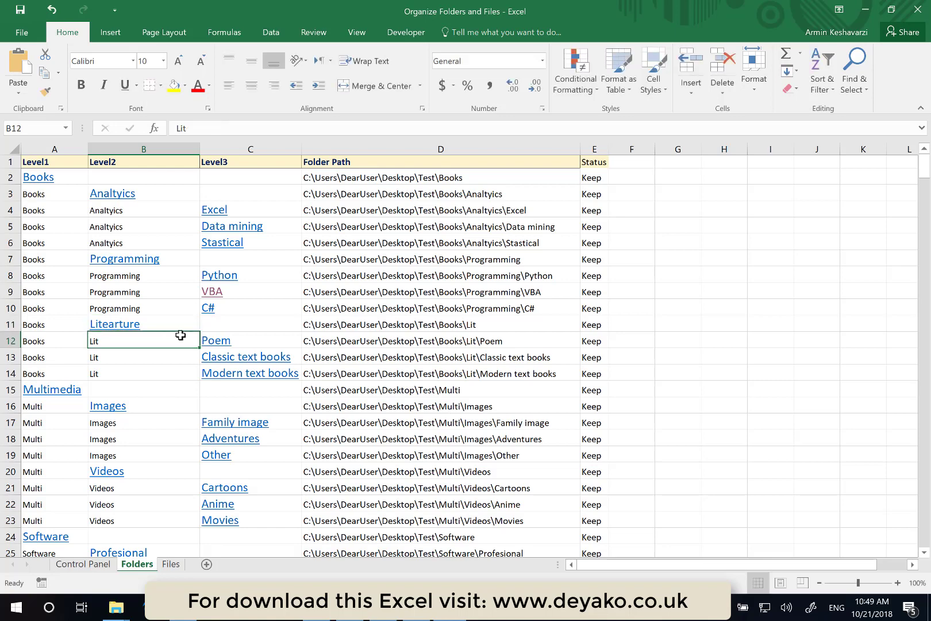
- Set the status of row 11 to Rename and widen column E
{"action": "left_click", "coordinate": [593, 326]}
{"action": "left_click", "coordinate": [614, 327]}
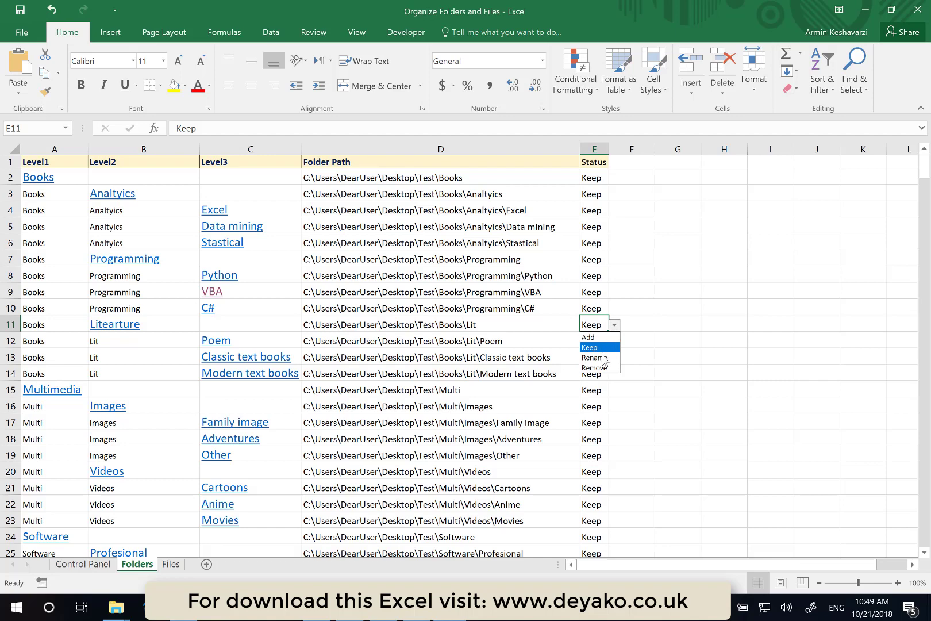
{"action": "left_click", "coordinate": [601, 345]}
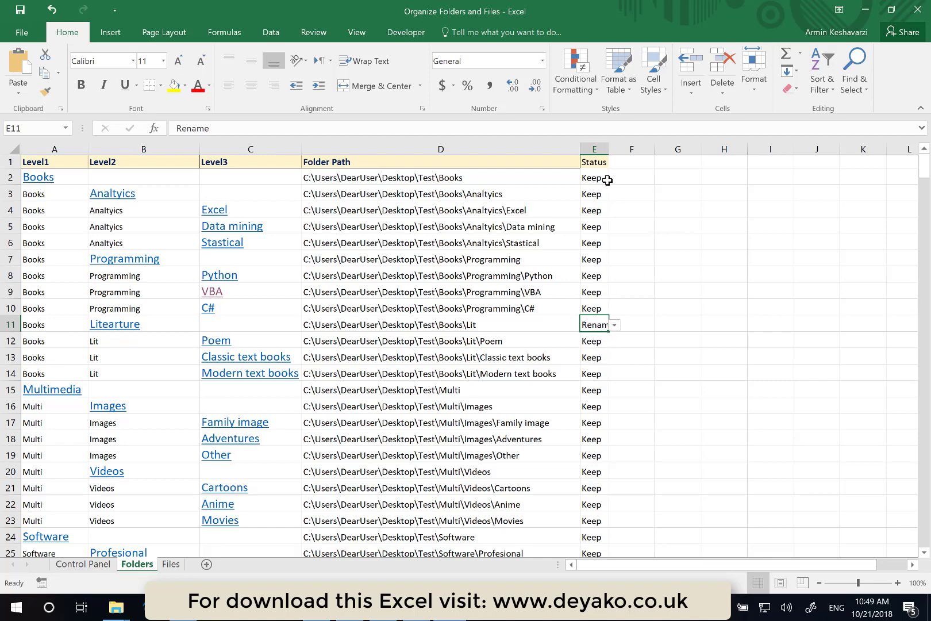
{"action": "left_click_drag", "start_coordinate": [611, 152], "coordinate": [639, 151]}
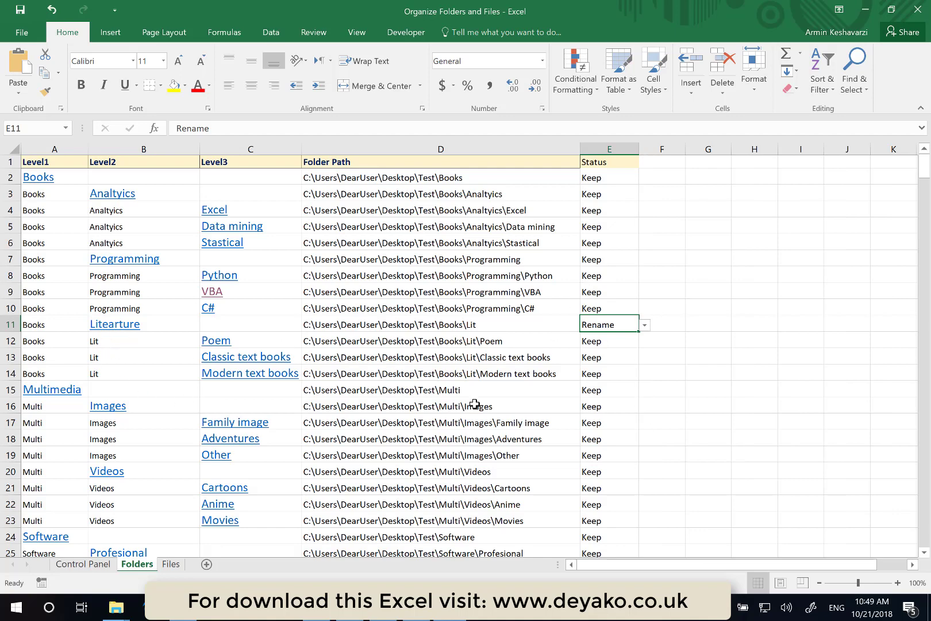
- Set the status of row 15 to Remove
{"action": "left_click", "coordinate": [614, 395]}
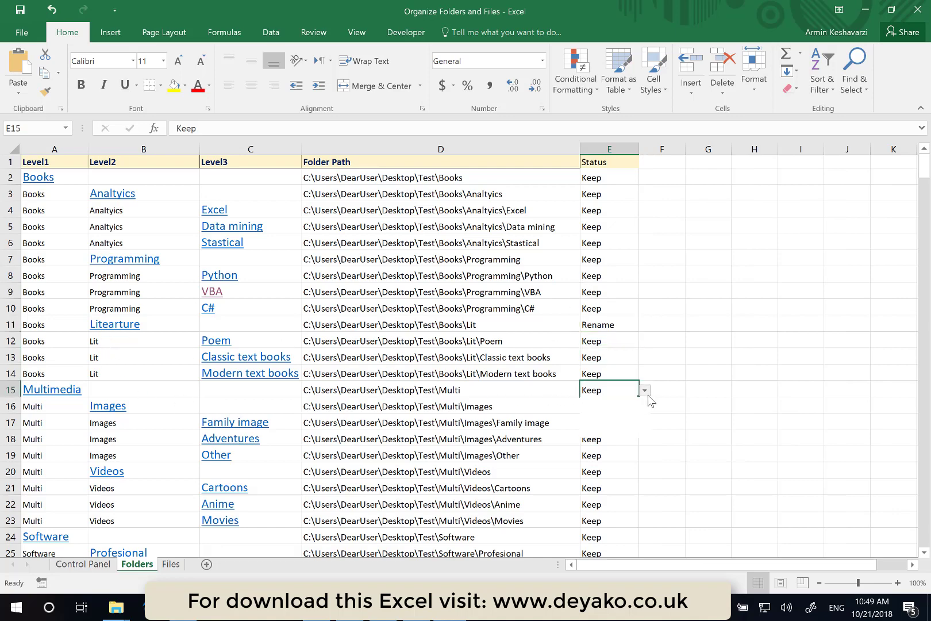
{"action": "left_click", "coordinate": [645, 391]}
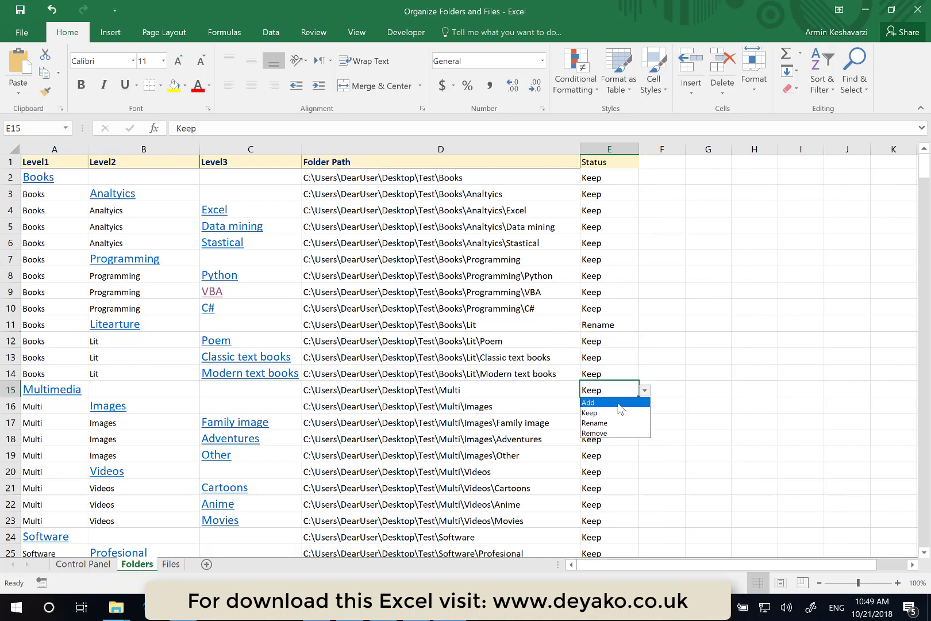
{"action": "left_click", "coordinate": [610, 437]}
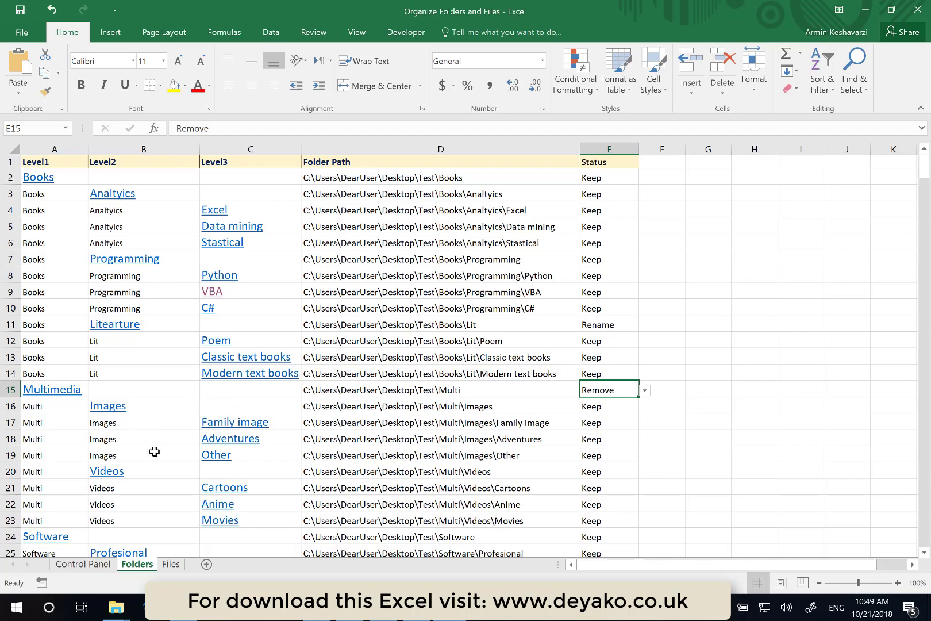
{"action": "scroll", "coordinate": [154, 451], "scroll_direction": "down", "scroll_amount": 1}
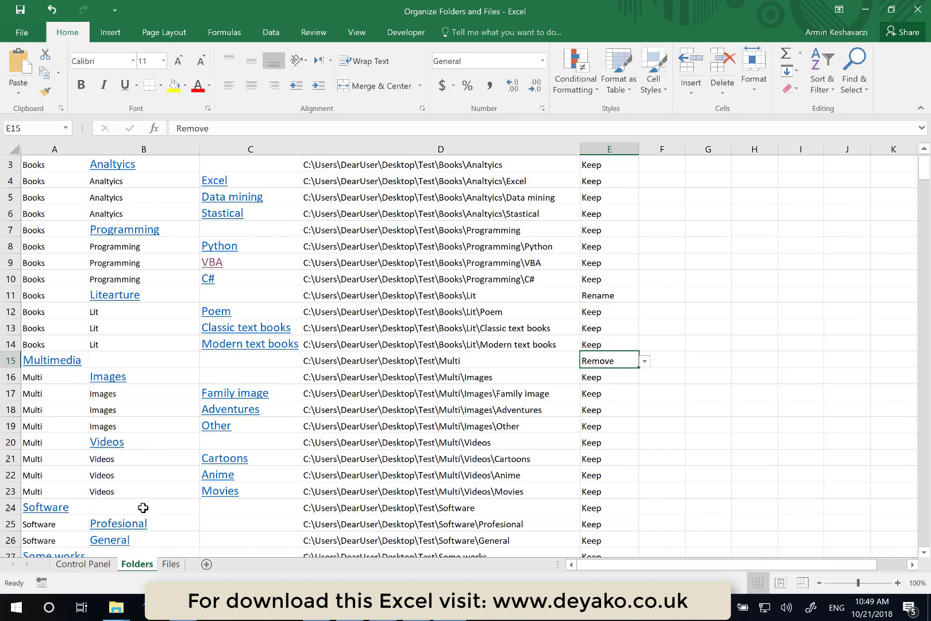
{"action": "scroll", "coordinate": [143, 508], "scroll_direction": "down", "scroll_amount": 1}
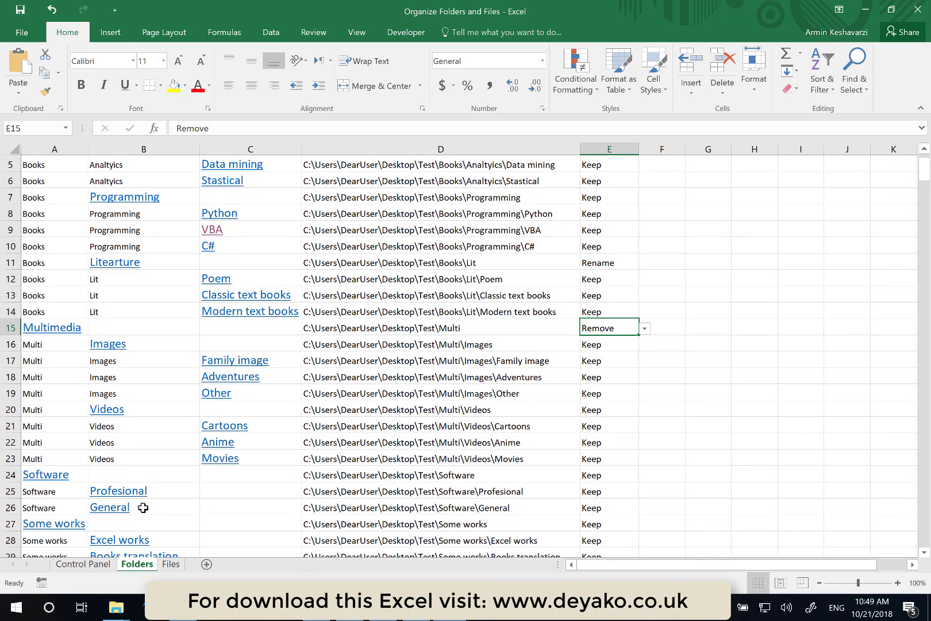
{"action": "scroll", "coordinate": [143, 507], "scroll_direction": "up", "scroll_amount": 2}
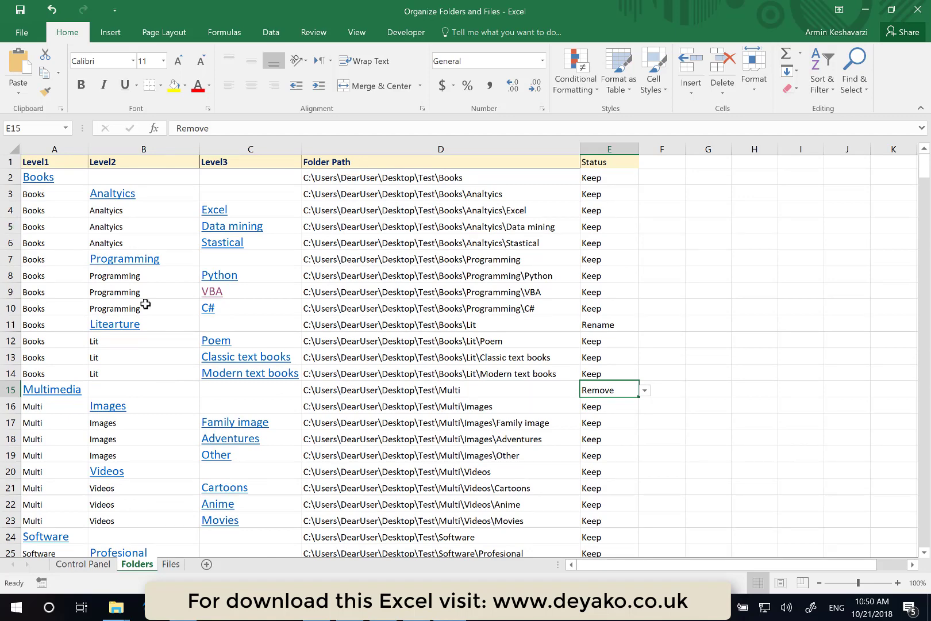
- Set the status of row 15 to Rename
{"action": "left_click", "coordinate": [633, 246]}
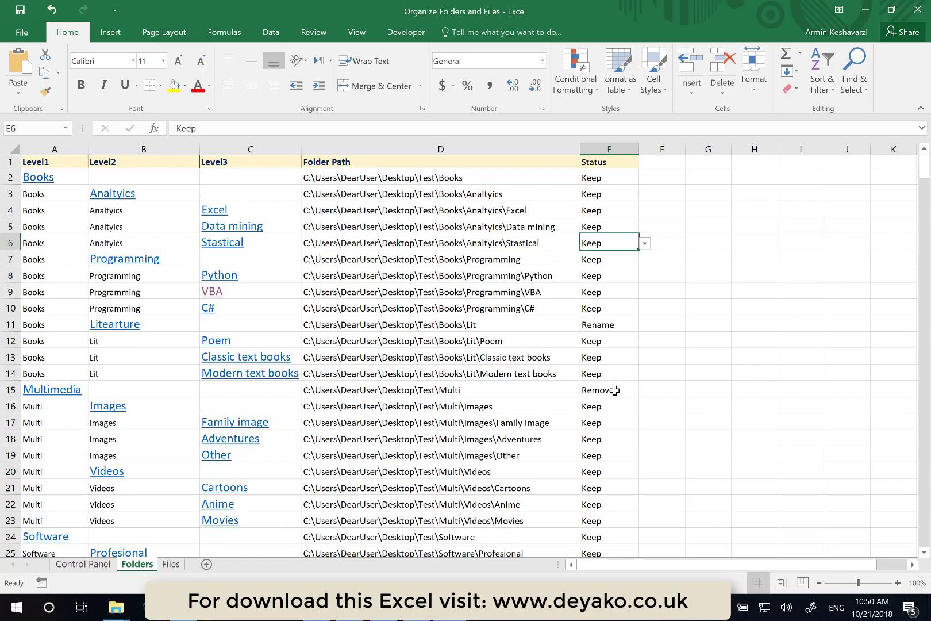
{"action": "left_click", "coordinate": [615, 390]}
{"action": "left_click", "coordinate": [645, 392]}
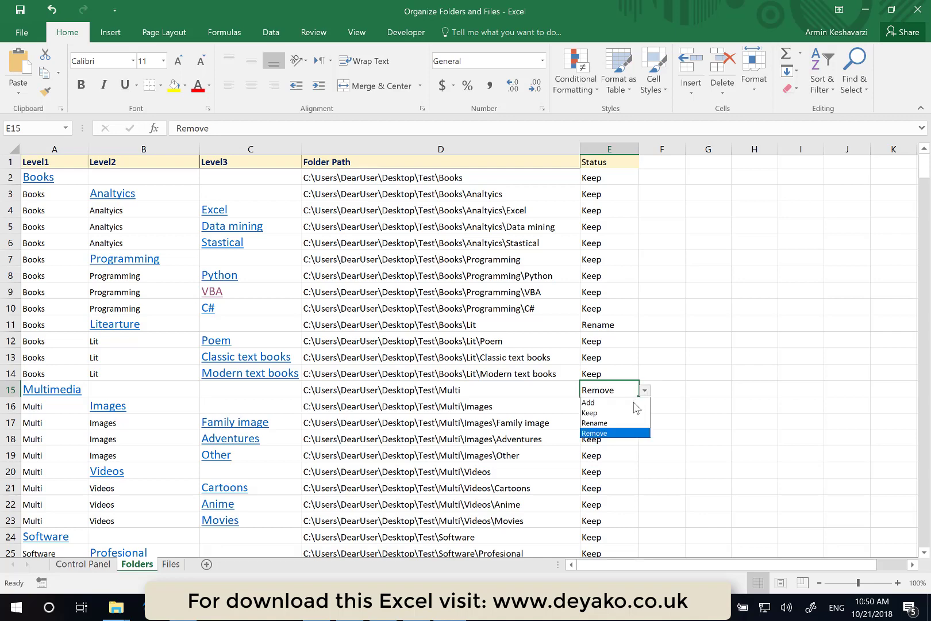
{"action": "left_click", "coordinate": [616, 426]}
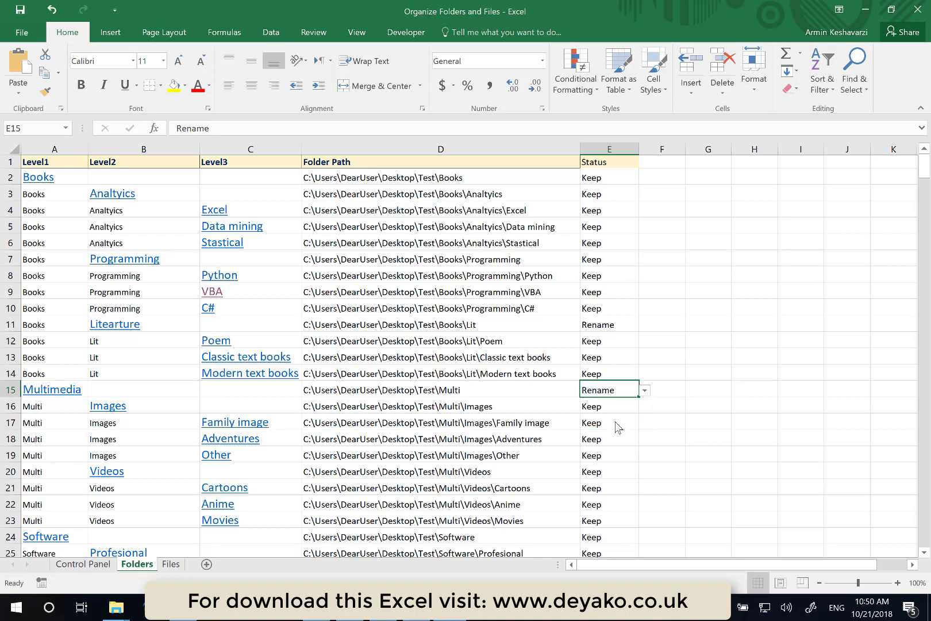
{"action": "left_click", "coordinate": [646, 392]}
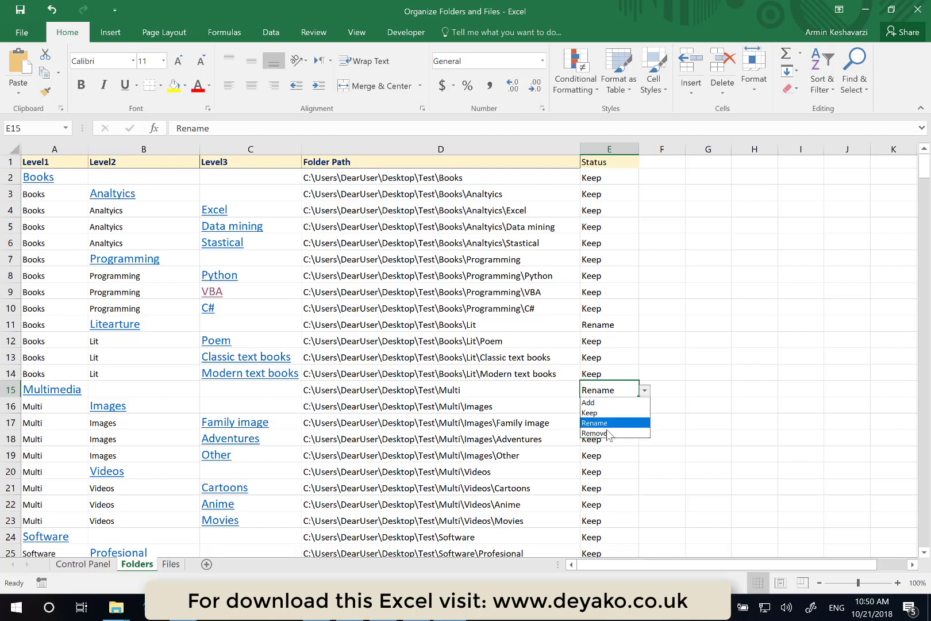
{"action": "left_click", "coordinate": [609, 425]}
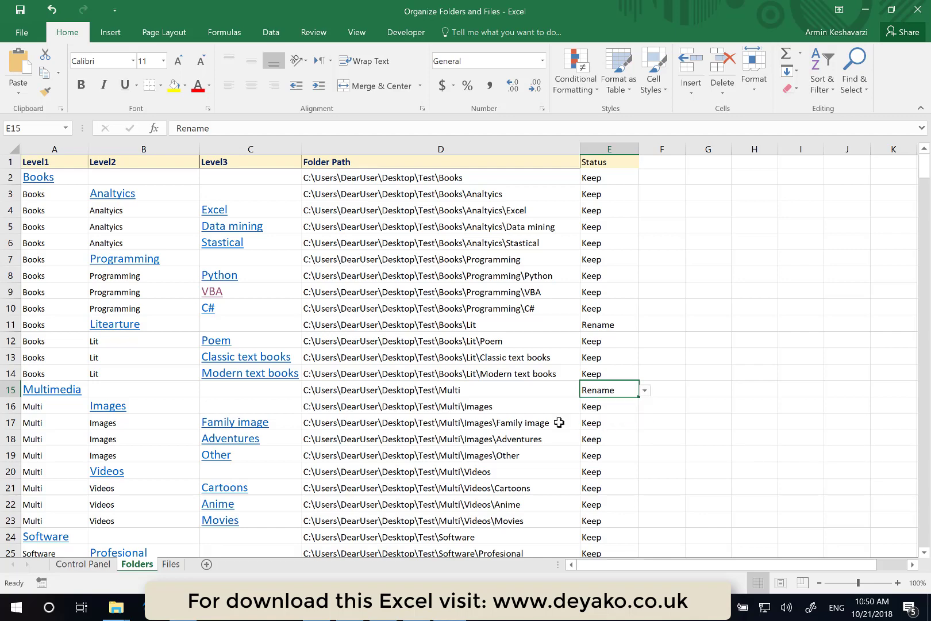
- Insert a row above the Adventures row and enter Friends in cell C18
{"action": "scroll", "coordinate": [398, 437], "scroll_direction": "down", "scroll_amount": 3}
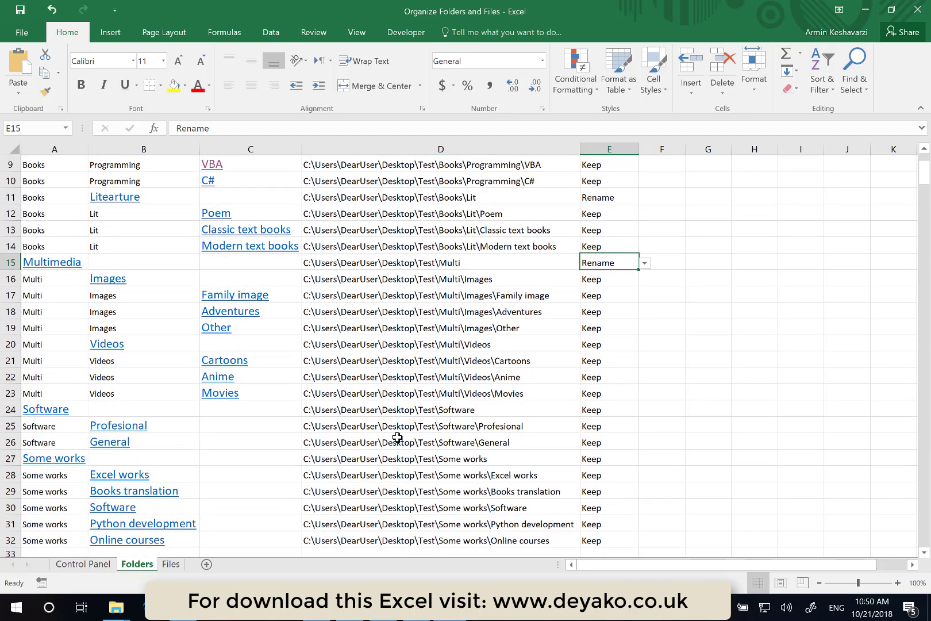
{"action": "scroll", "coordinate": [398, 437], "scroll_direction": "up", "scroll_amount": 3}
{"action": "scroll", "coordinate": [397, 437], "scroll_direction": "down", "scroll_amount": 2}
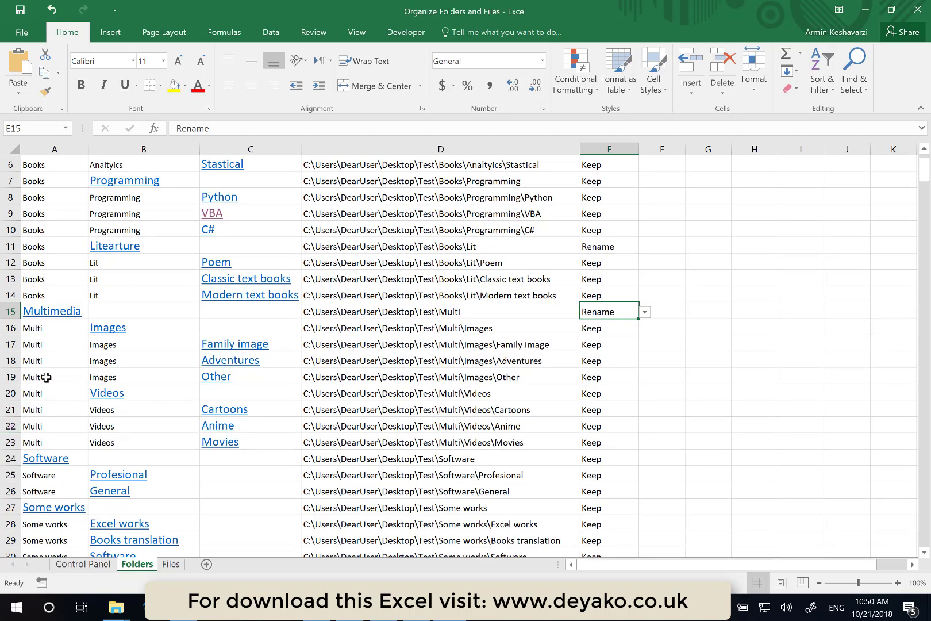
{"action": "left_click", "coordinate": [11, 360]}
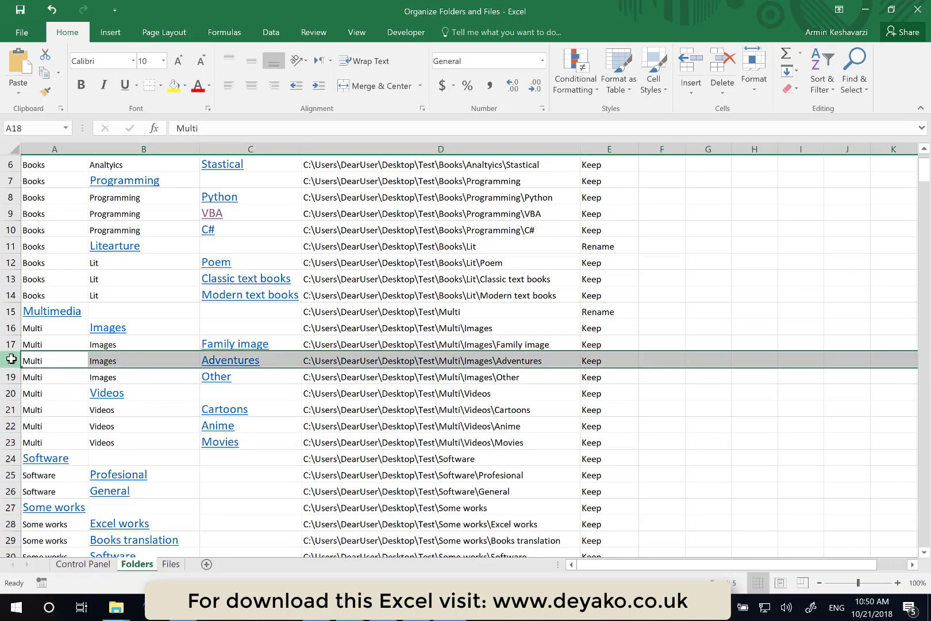
{"action": "key", "text": "ctrl+shift+plus"}
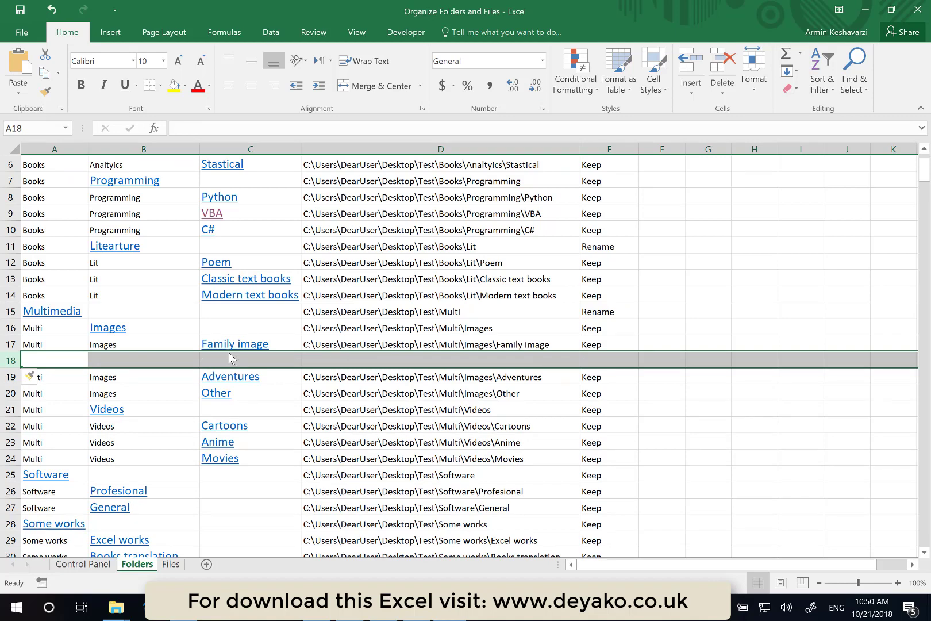
{"action": "left_click", "coordinate": [228, 359]}
{"action": "type", "text": "Frie"}
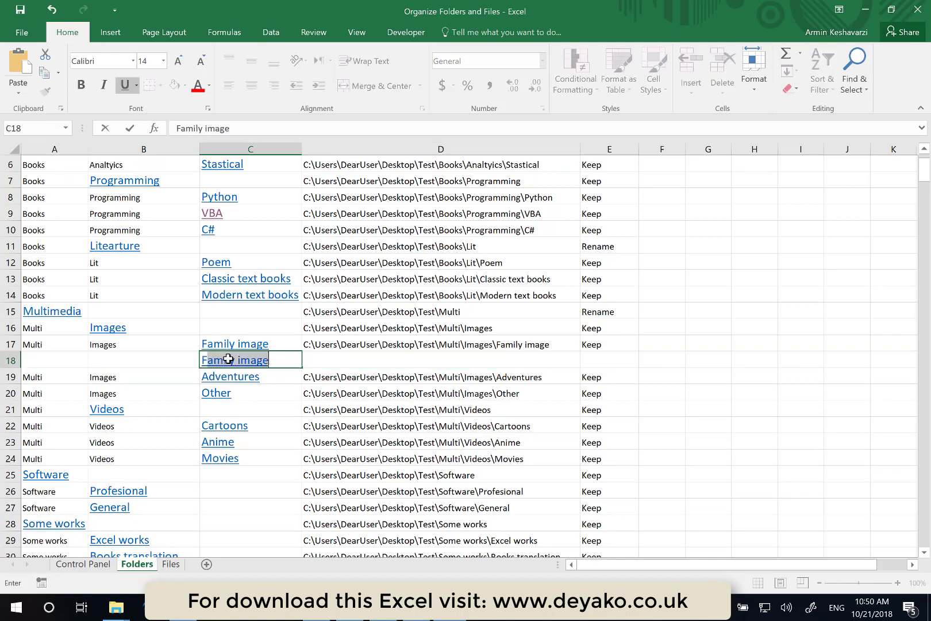
{"action": "type", "text": "nds"}
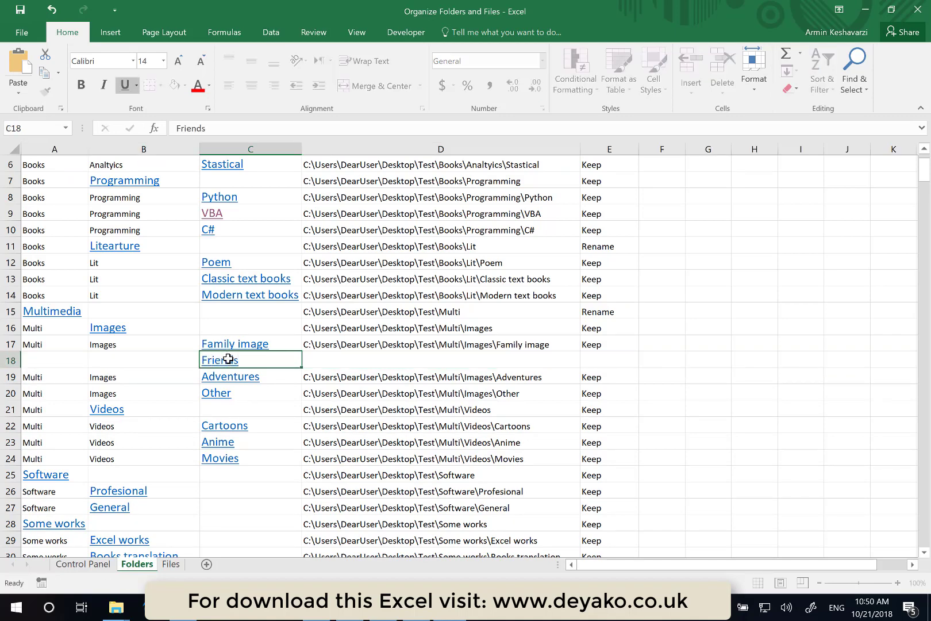
{"action": "key", "text": "Return"}
{"action": "left_click", "coordinate": [611, 357]}
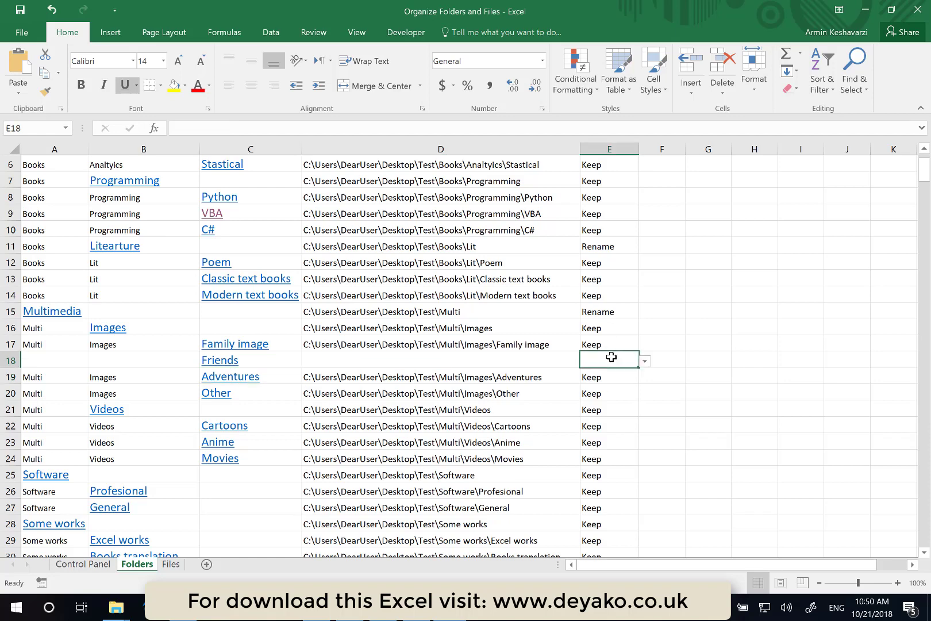
- Set the status of the new Friends row 18 to Add
{"action": "left_click", "coordinate": [645, 361]}
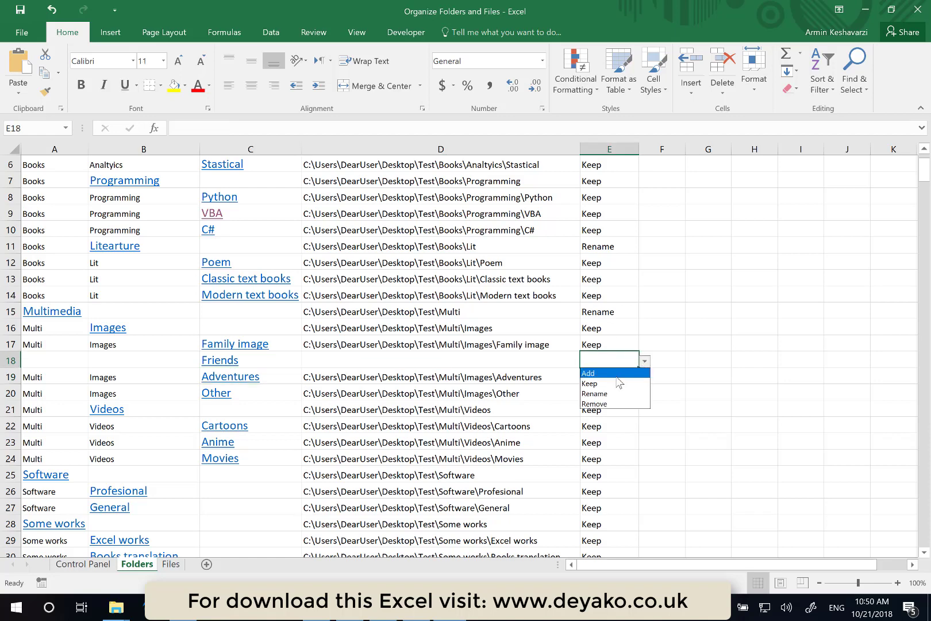
{"action": "left_click", "coordinate": [618, 376]}
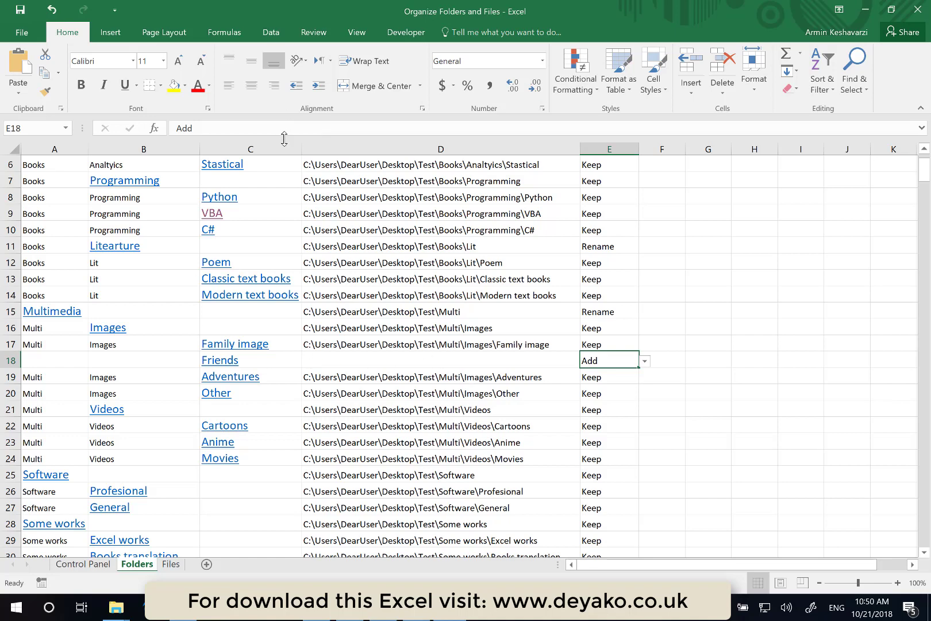
{"action": "scroll", "coordinate": [277, 194], "scroll_direction": "up", "scroll_amount": 2}
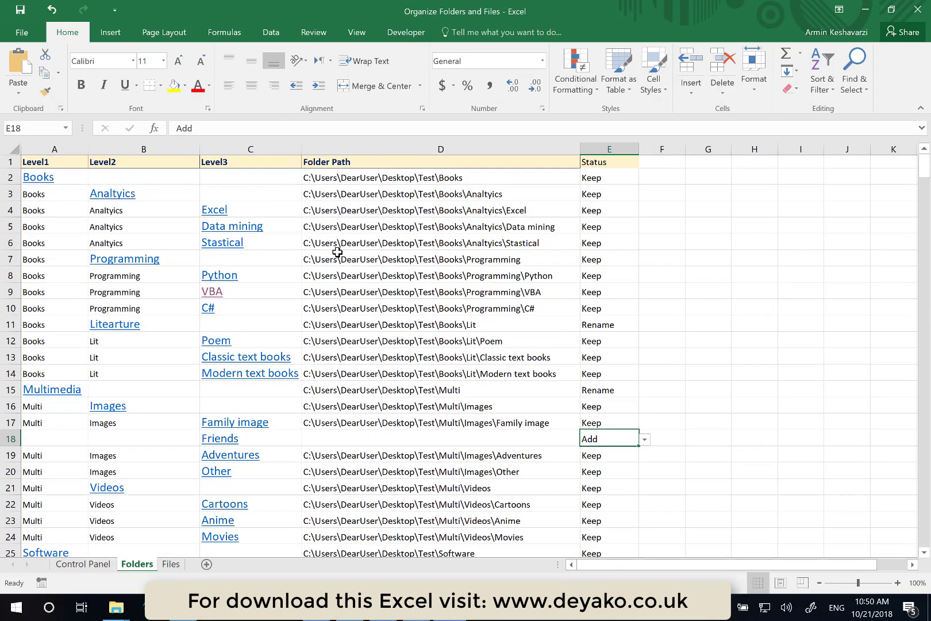
{"action": "scroll", "coordinate": [445, 401], "scroll_direction": "down", "scroll_amount": 1}
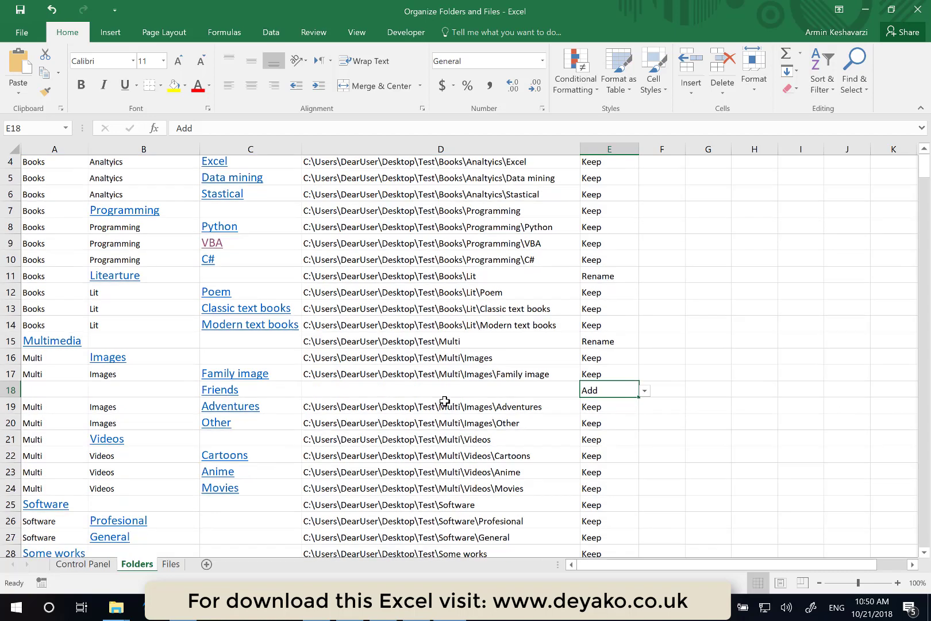
{"action": "scroll", "coordinate": [445, 401], "scroll_direction": "up", "scroll_amount": 1}
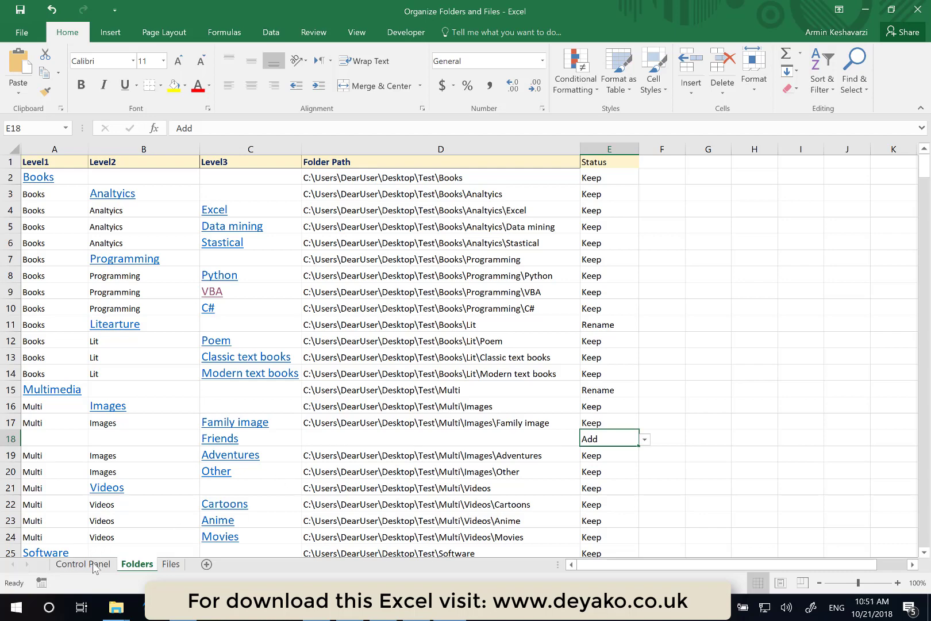
{"action": "left_click", "coordinate": [83, 564]}
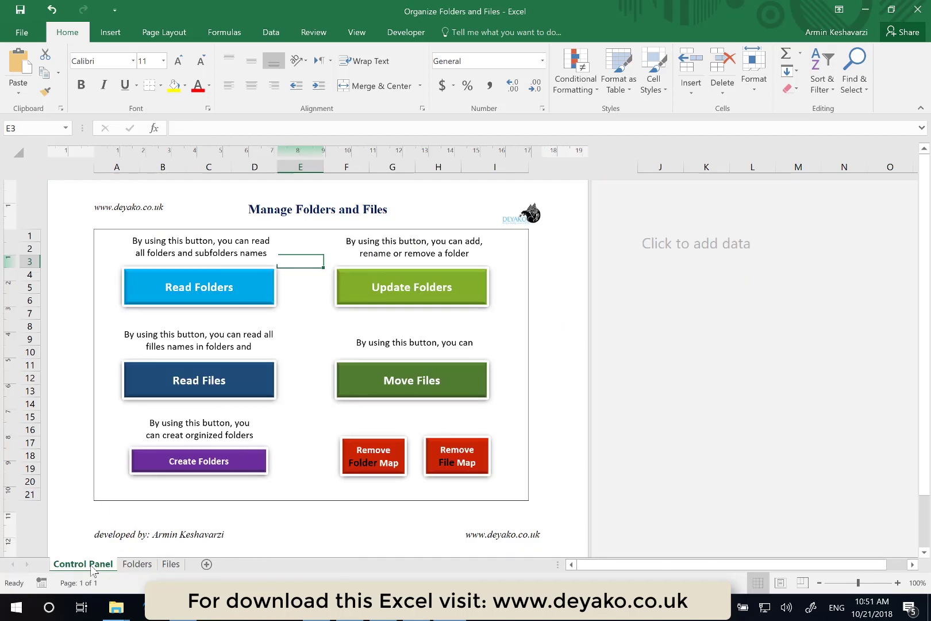
{"action": "left_click", "coordinate": [137, 564]}
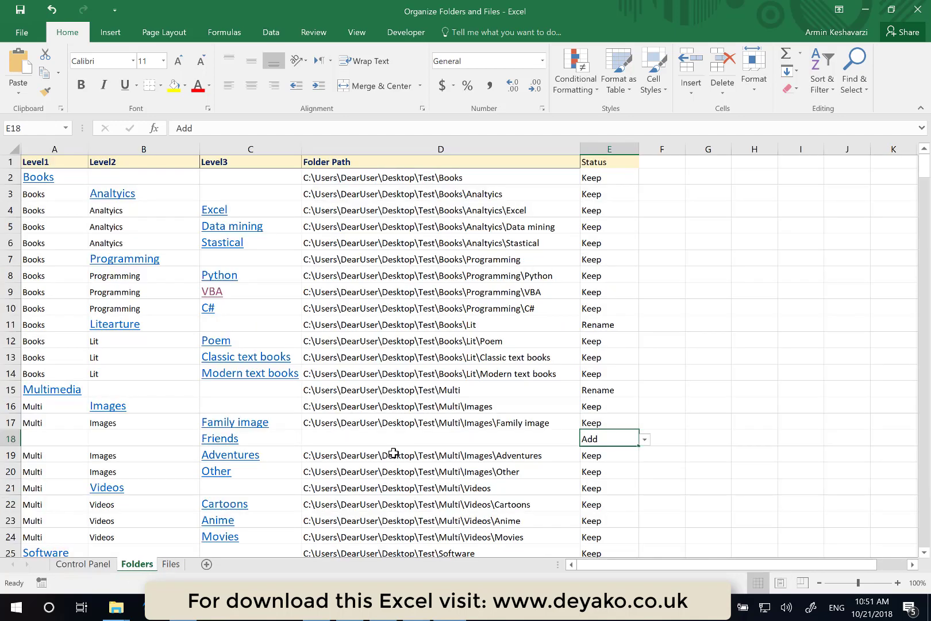
- Set the status of the Videos folder in row 21 to Remove
{"action": "scroll", "coordinate": [393, 452], "scroll_direction": "down", "scroll_amount": 4}
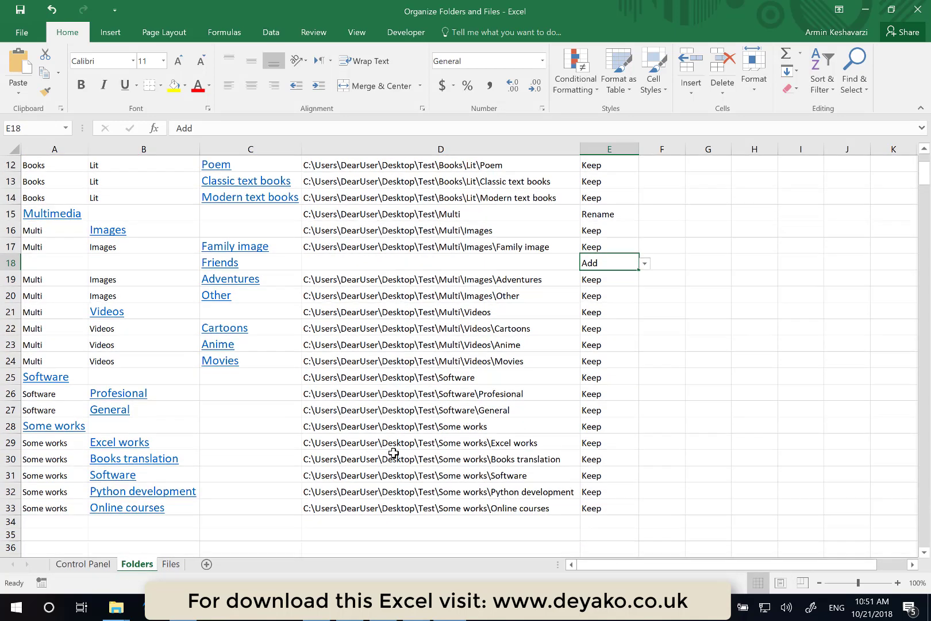
{"action": "scroll", "coordinate": [394, 452], "scroll_direction": "down", "scroll_amount": 1}
{"action": "scroll", "coordinate": [393, 452], "scroll_direction": "up", "scroll_amount": 2}
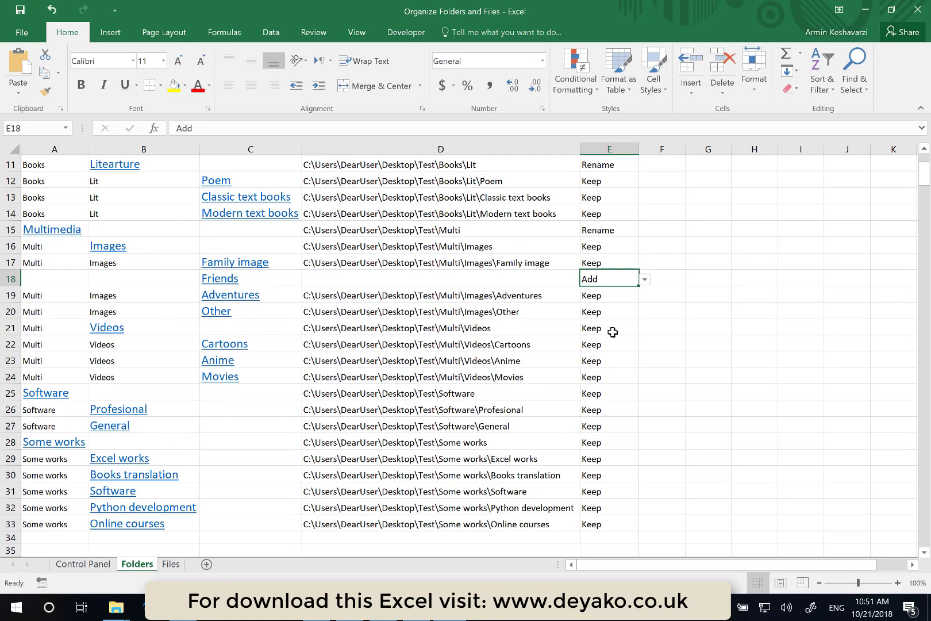
{"action": "left_click", "coordinate": [612, 338]}
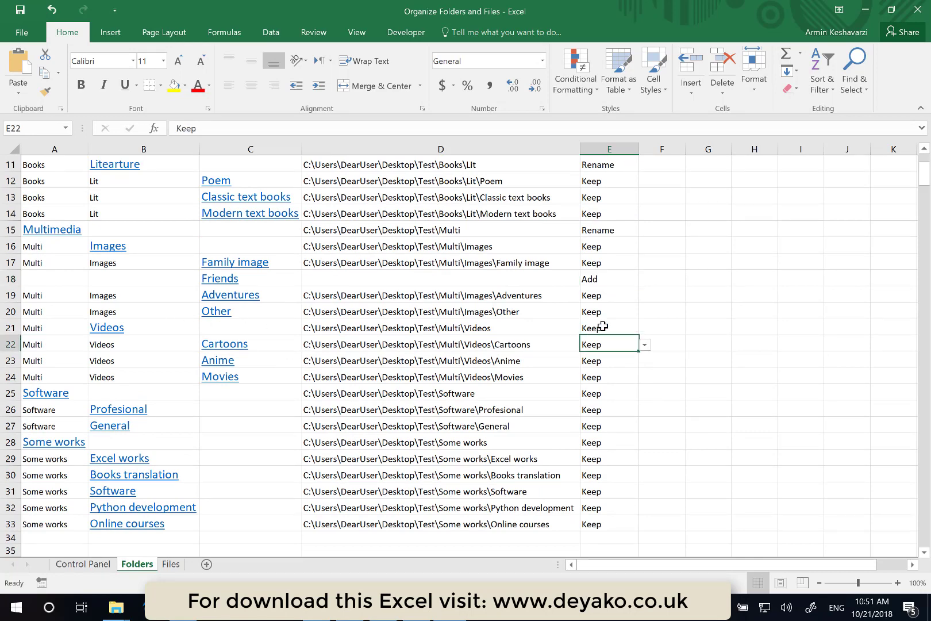
{"action": "left_click", "coordinate": [605, 326]}
{"action": "left_click", "coordinate": [647, 330]}
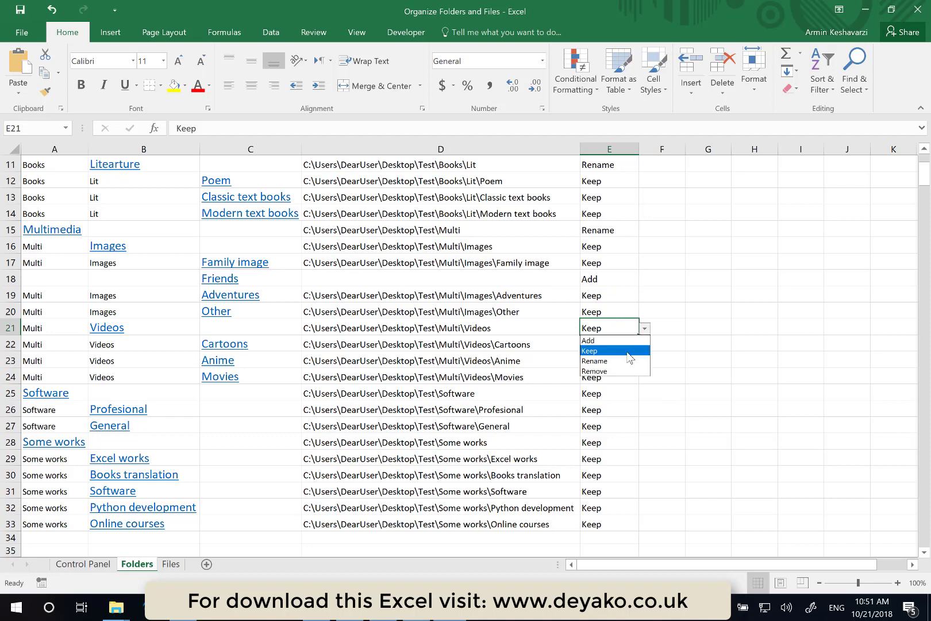
{"action": "left_click", "coordinate": [615, 371]}
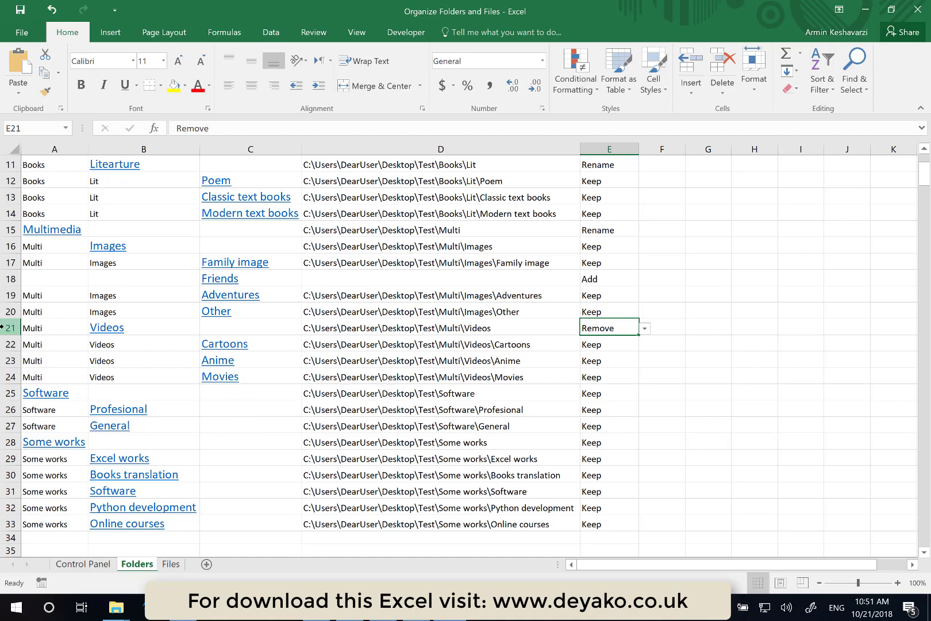
- Apply the marked folder renames, additions and removals by running Update Folders on the Control Panel sheet and confirming
{"action": "left_click_drag", "start_coordinate": [10, 327], "coordinate": [1, 373]}
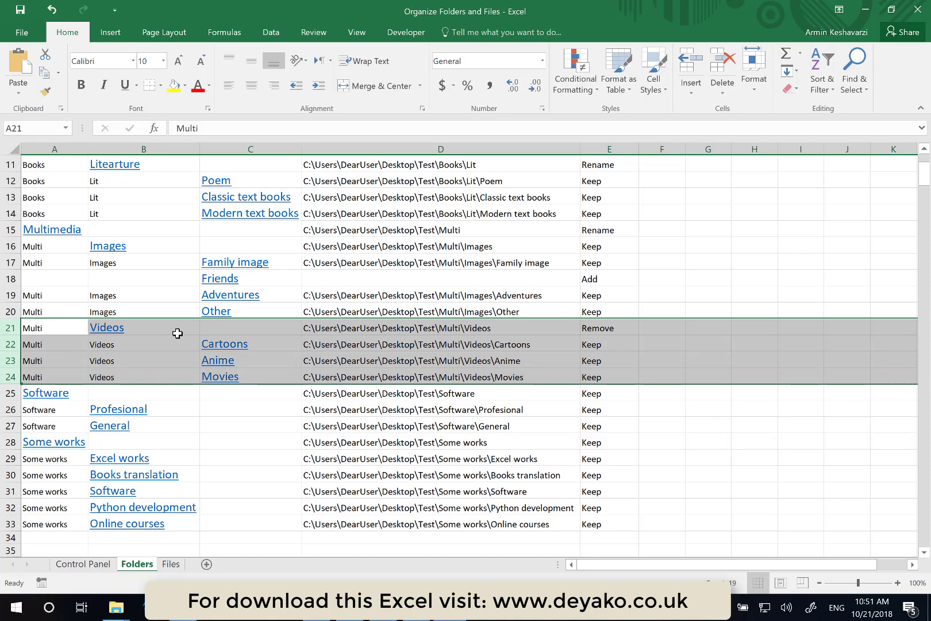
{"action": "scroll", "coordinate": [366, 324], "scroll_direction": "up", "scroll_amount": 4}
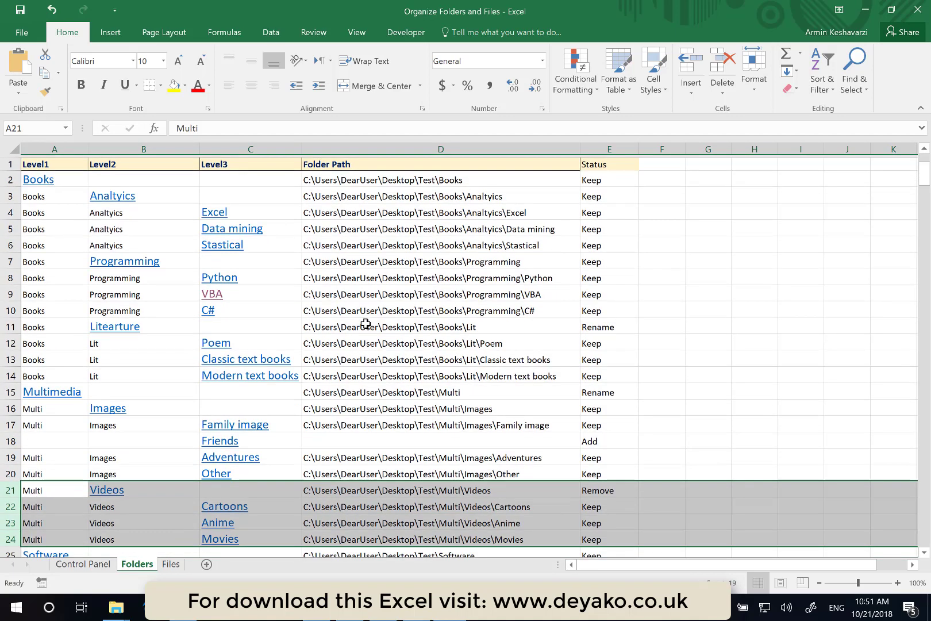
{"action": "left_click", "coordinate": [366, 324]}
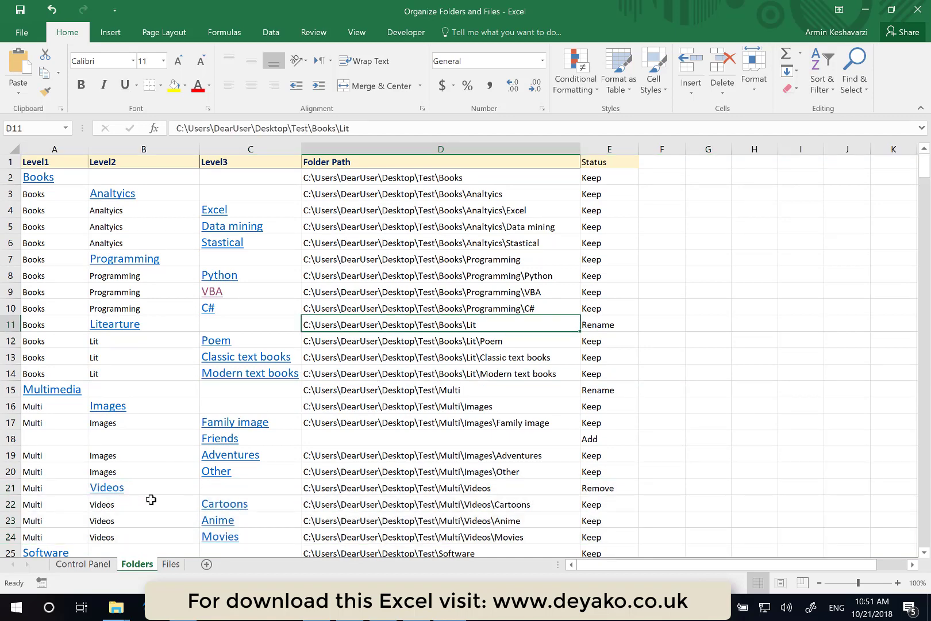
{"action": "scroll", "coordinate": [247, 497], "scroll_direction": "down", "scroll_amount": 1}
{"action": "scroll", "coordinate": [62, 566], "scroll_direction": "up", "scroll_amount": 1}
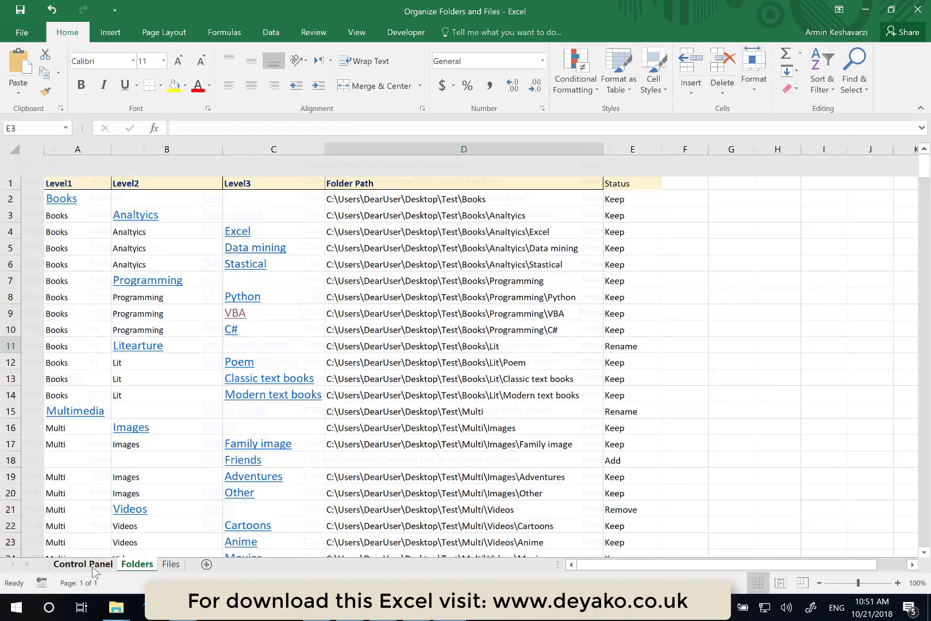
{"action": "left_click", "coordinate": [87, 564]}
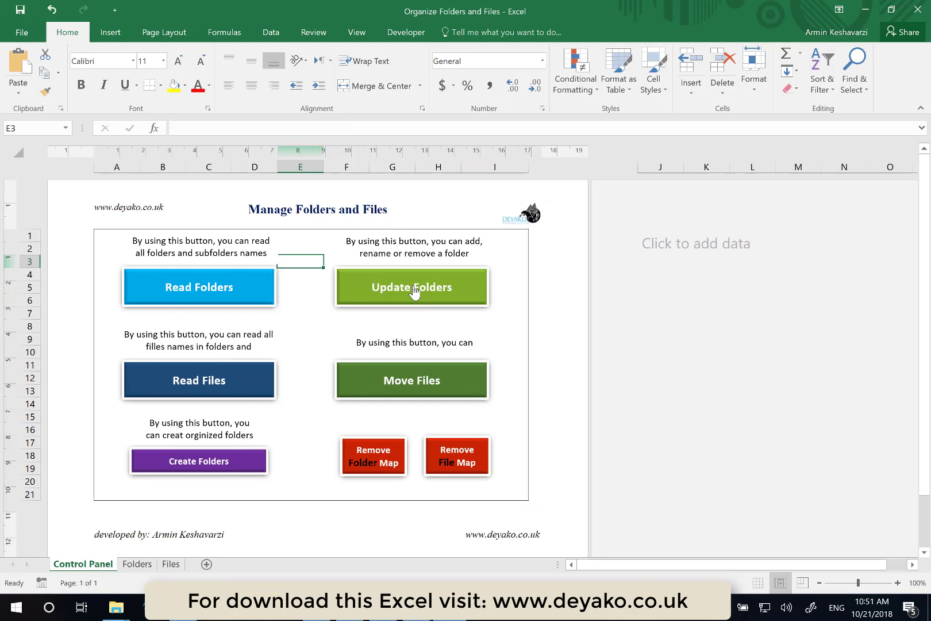
{"action": "left_click", "coordinate": [414, 290]}
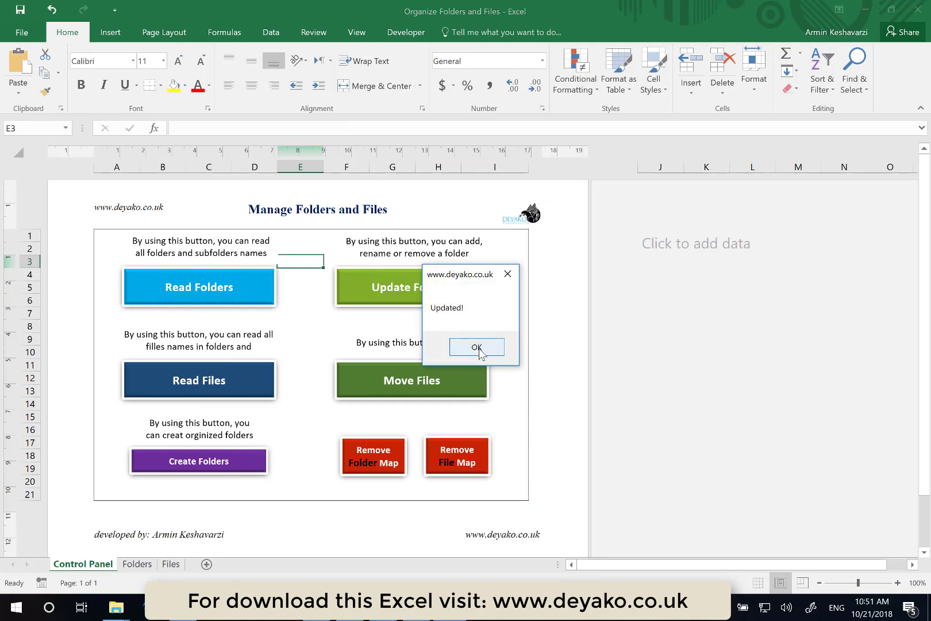
{"action": "left_click", "coordinate": [476, 348]}
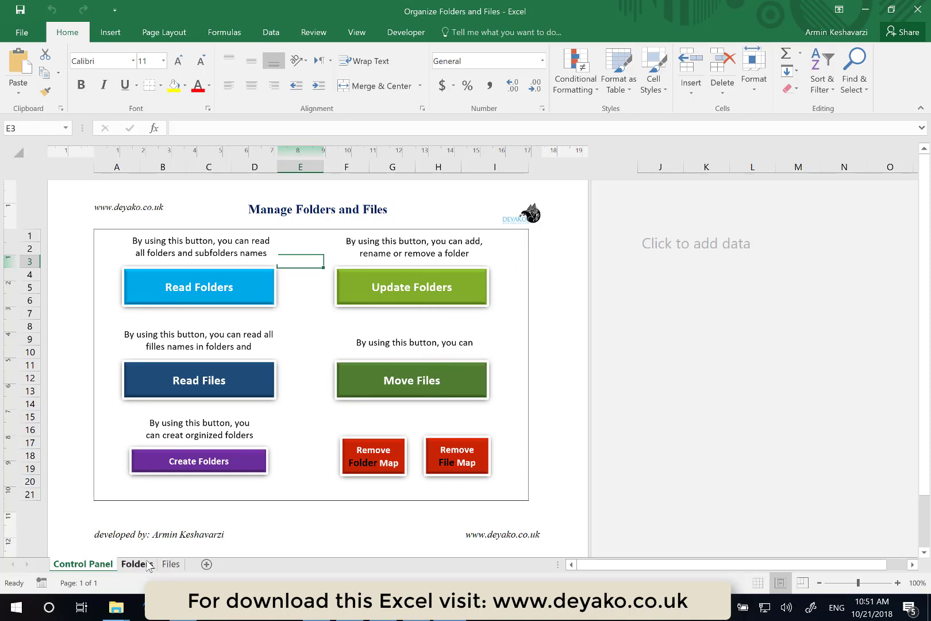
- Return to the Folders sheet and open the Multimedia folder link to inspect it in Explorer, then close it
{"action": "left_click", "coordinate": [138, 564]}
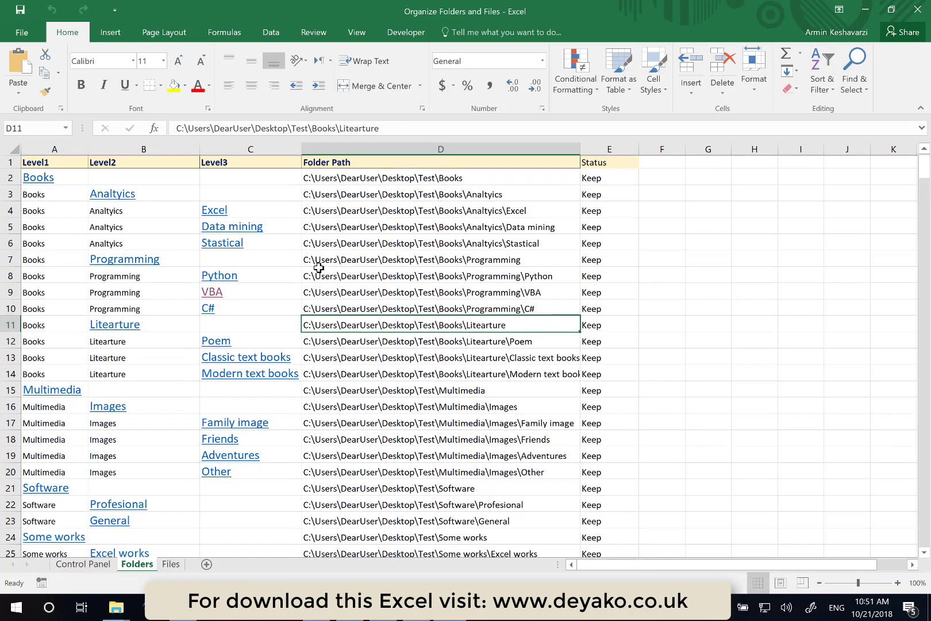
{"action": "scroll", "coordinate": [318, 268], "scroll_direction": "down", "scroll_amount": 2}
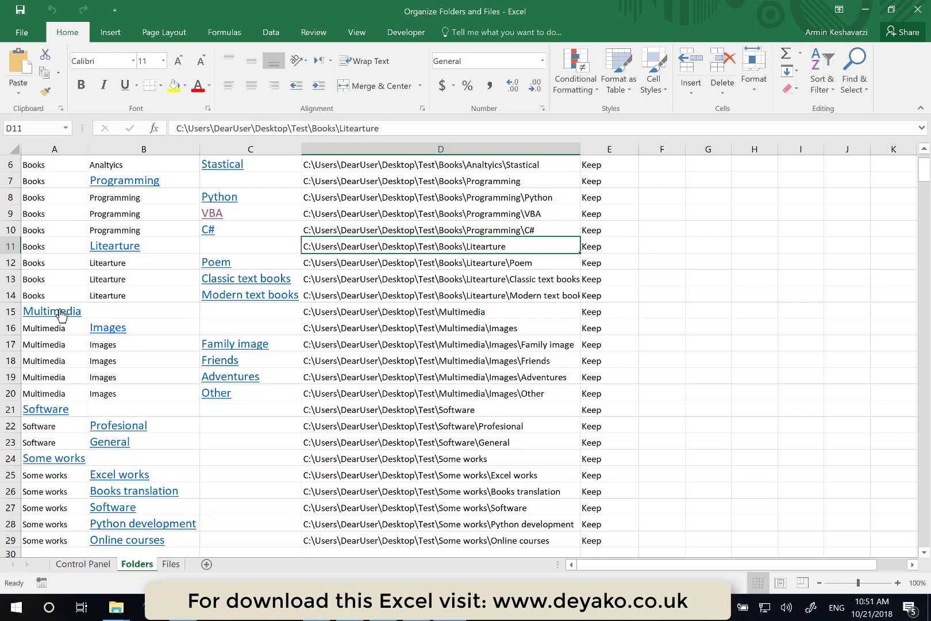
{"action": "left_click", "coordinate": [61, 312]}
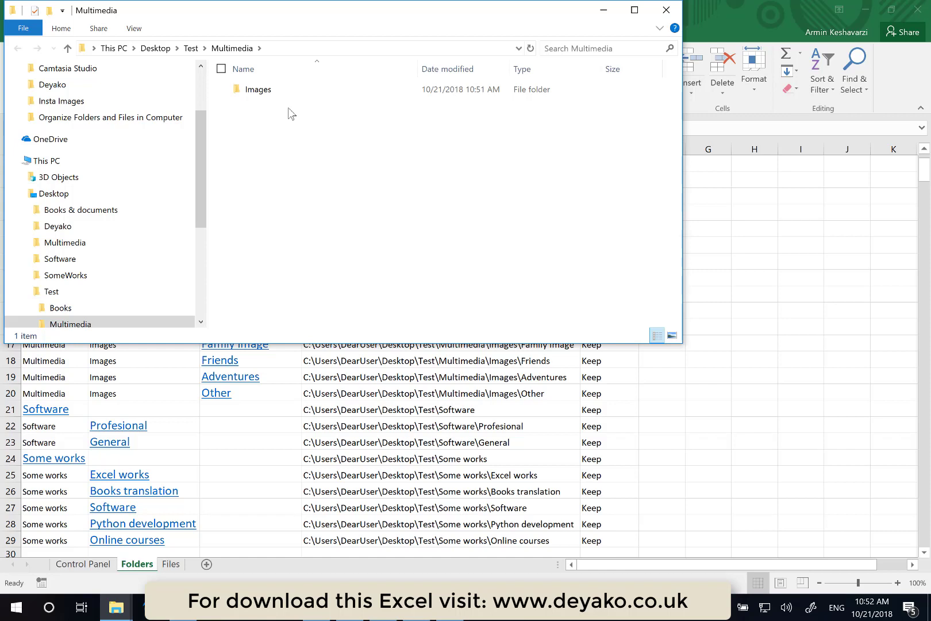
{"action": "left_click", "coordinate": [666, 11]}
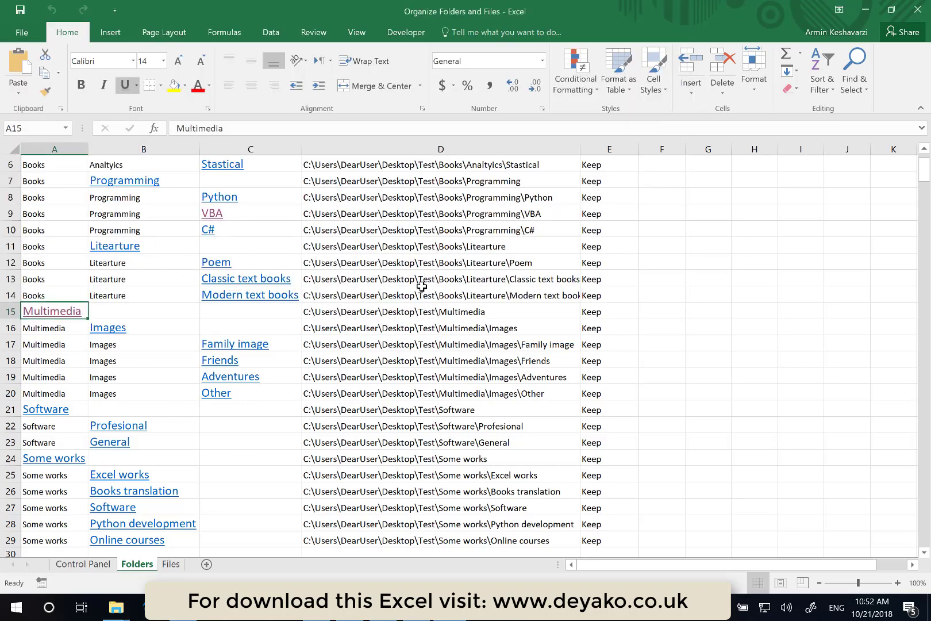
- Open the Friends folder link, browse up to its parent Images folder, and close the Explorer window
{"action": "scroll", "coordinate": [417, 307], "scroll_direction": "up", "scroll_amount": 1}
{"action": "scroll", "coordinate": [417, 306], "scroll_direction": "down", "scroll_amount": 1}
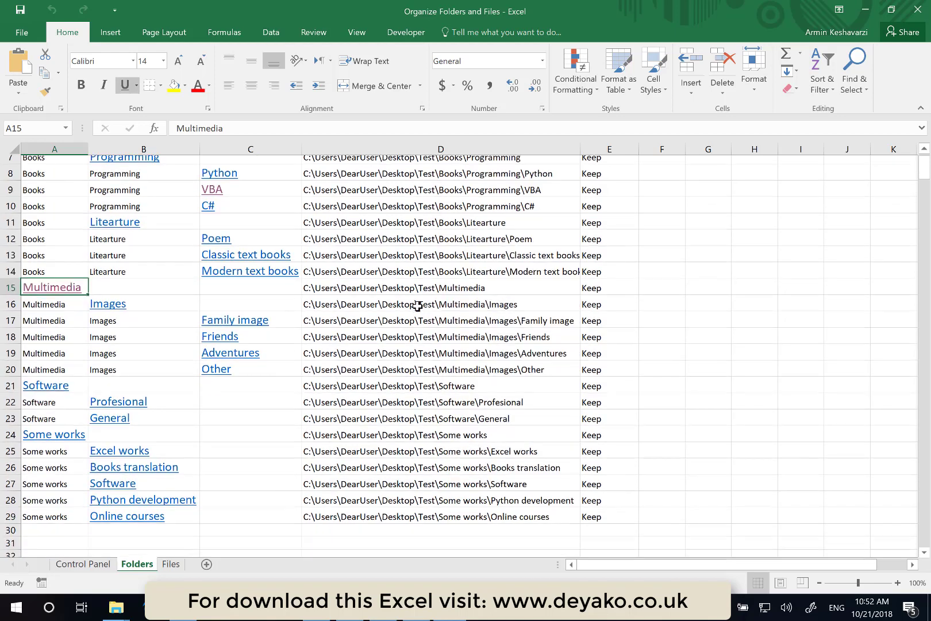
{"action": "left_click", "coordinate": [231, 349]}
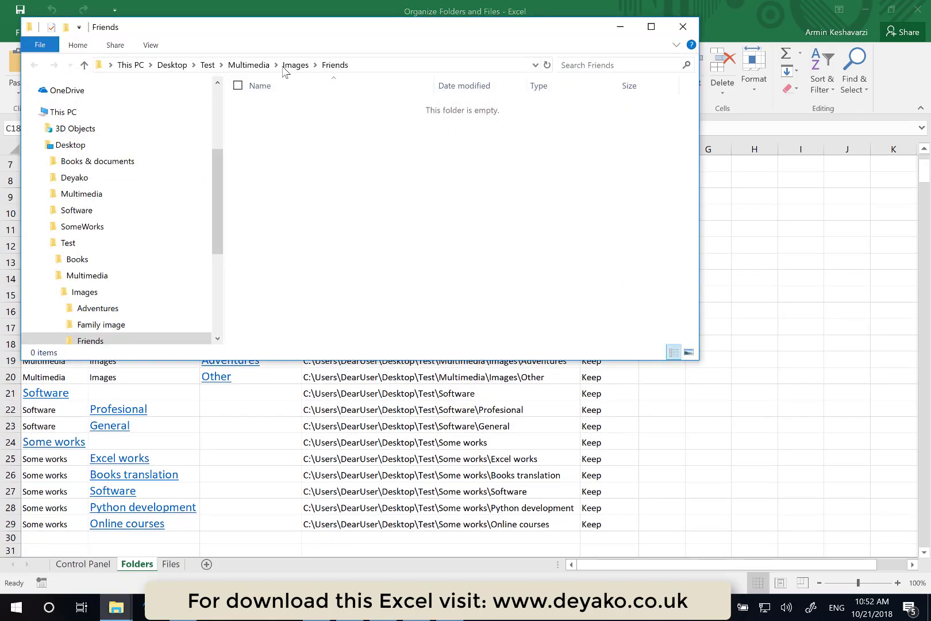
{"action": "left_click", "coordinate": [287, 67]}
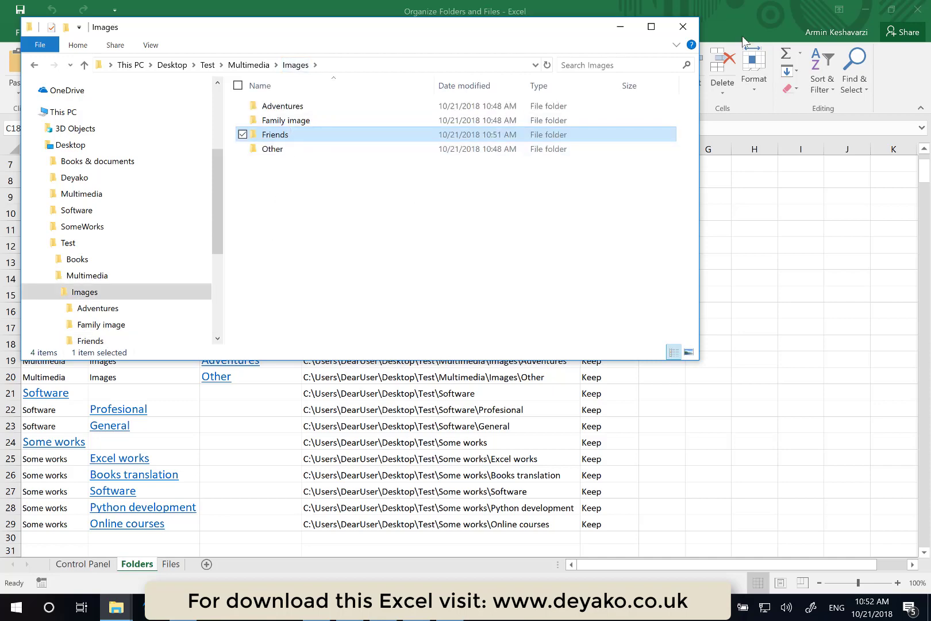
{"action": "left_click", "coordinate": [683, 26]}
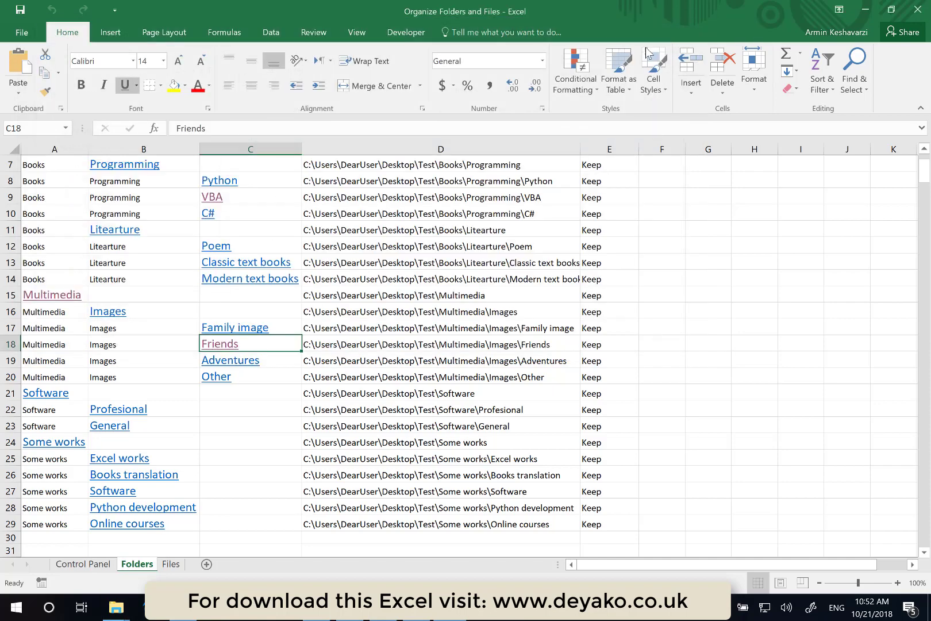
{"action": "scroll", "coordinate": [431, 361], "scroll_direction": "up", "scroll_amount": 2}
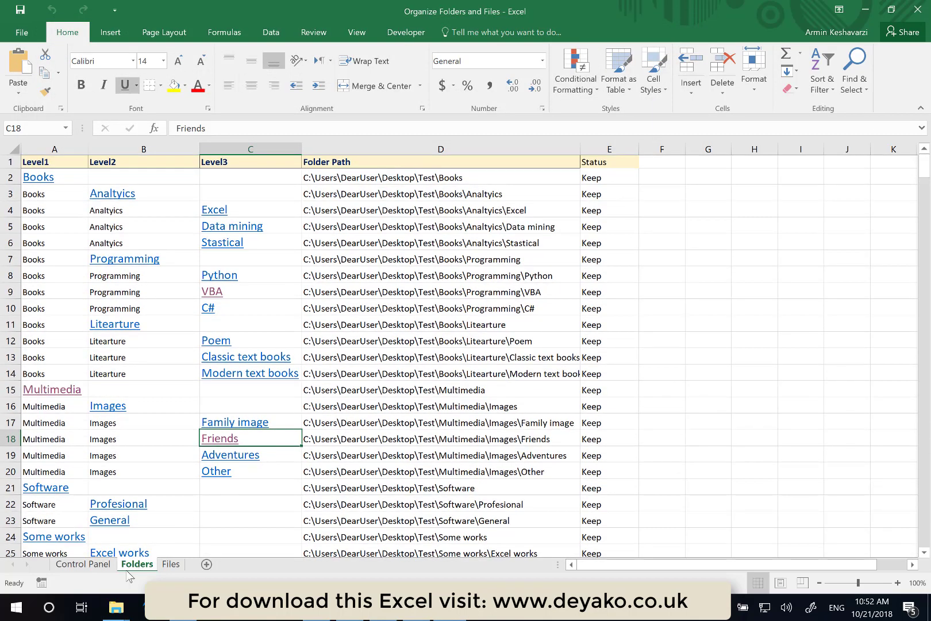
{"action": "left_click", "coordinate": [83, 564]}
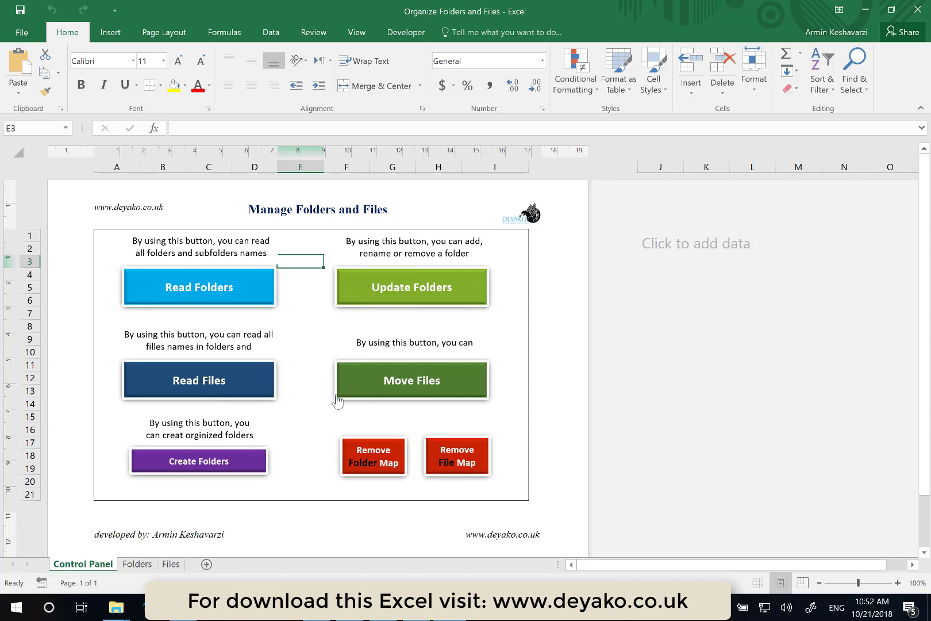
{"action": "scroll", "coordinate": [332, 402], "scroll_direction": "up", "scroll_amount": 1}
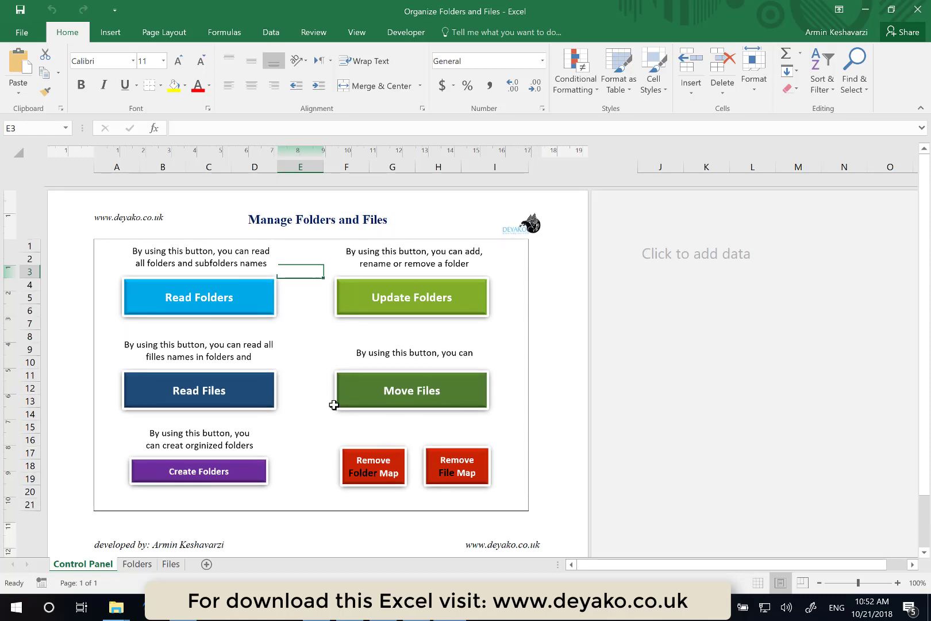
{"action": "scroll", "coordinate": [333, 402], "scroll_direction": "down", "scroll_amount": 1}
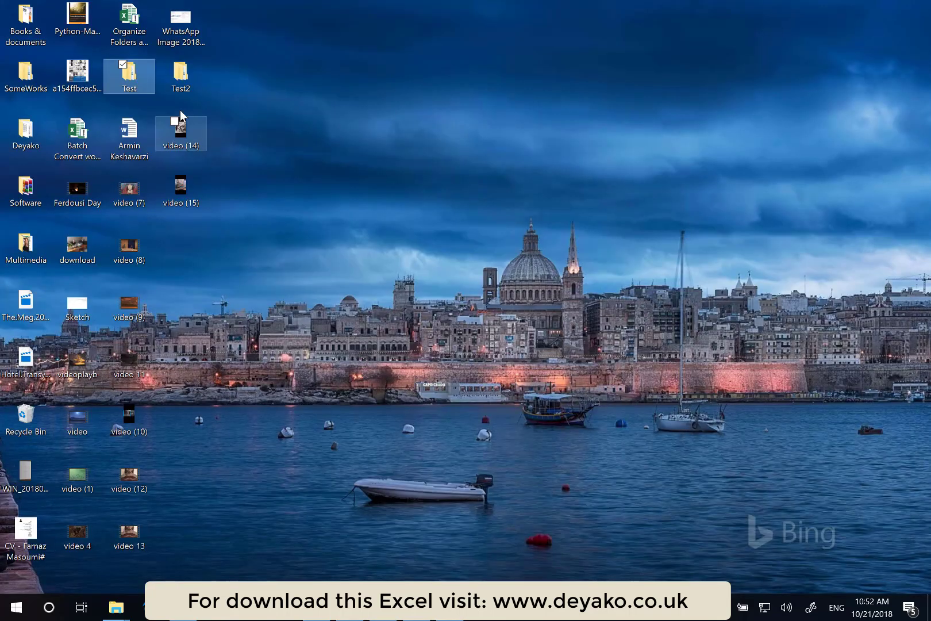
- Switch to File Explorer, open the Test2 folder on the desktop and delete all of its contents
{"action": "left_click", "coordinate": [181, 86]}
{"action": "double_click", "coordinate": [181, 86]}
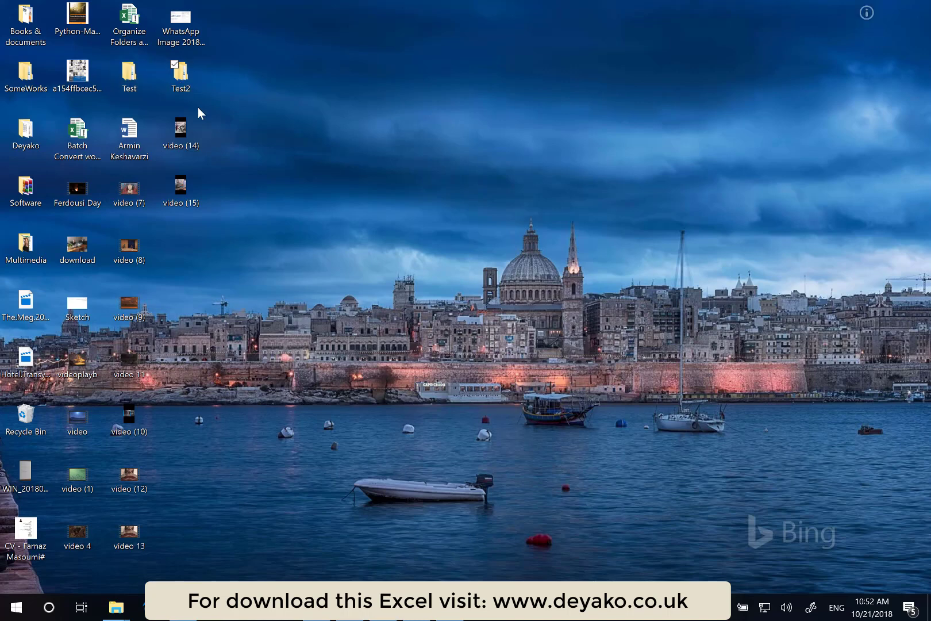
{"action": "key", "text": "ctrl+a"}
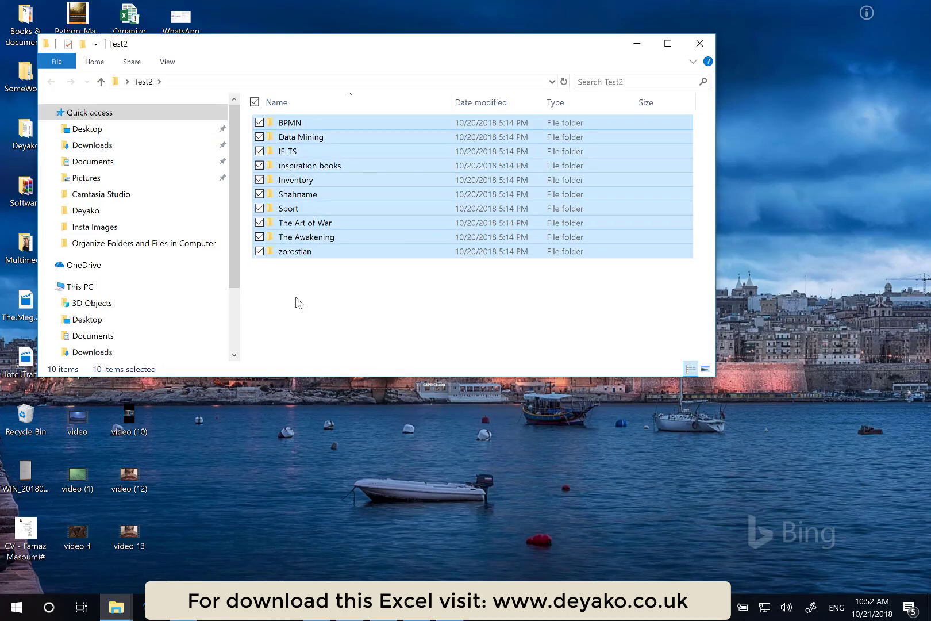
{"action": "key", "text": "Delete"}
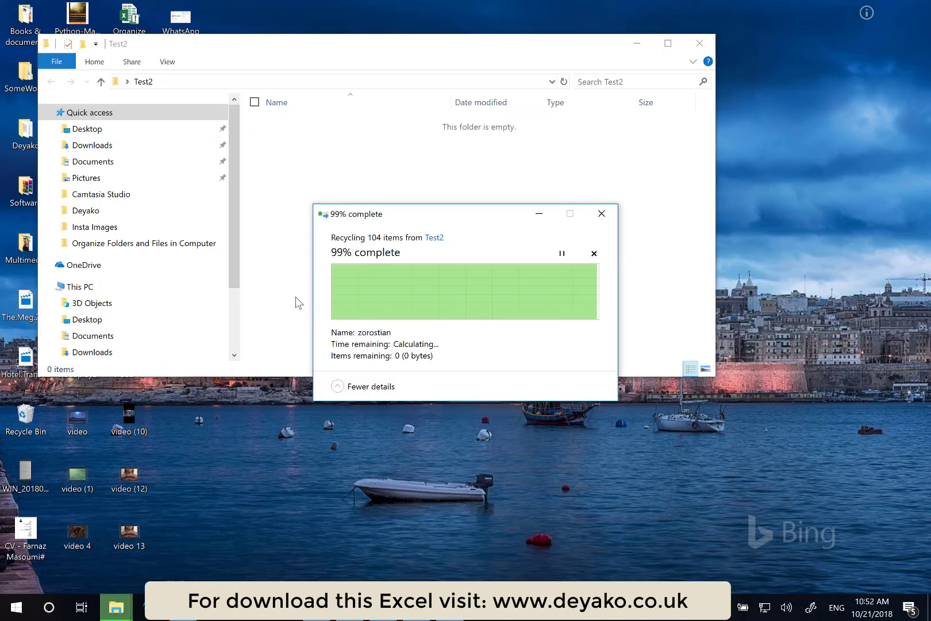
- Try to copy the selected desktop videos, Word document and Multimedia folder into Test2, cancelling the copy partway
{"action": "left_click_drag", "start_coordinate": [400, 50], "coordinate": [624, 79]}
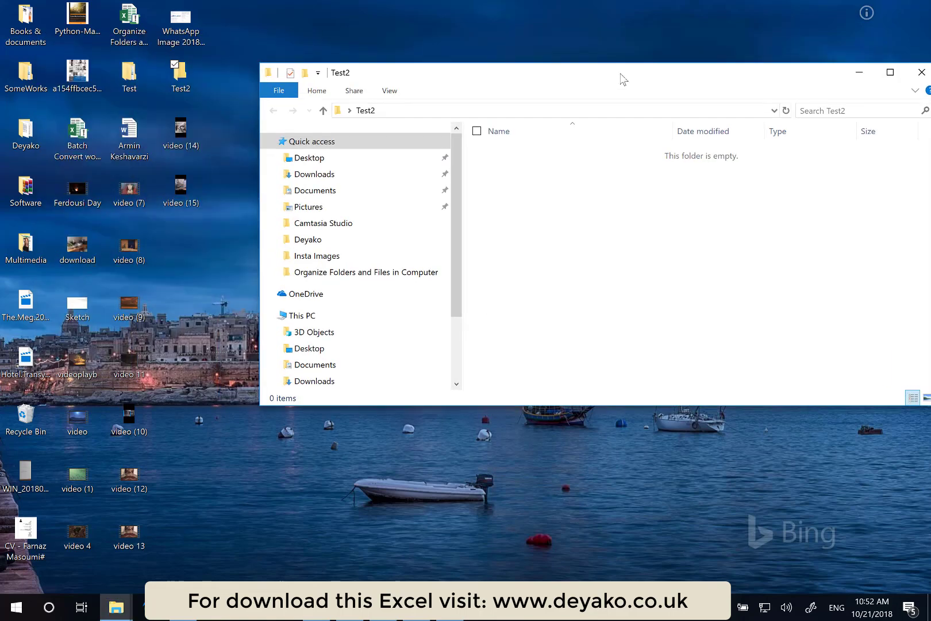
{"action": "left_click", "coordinate": [205, 118]}
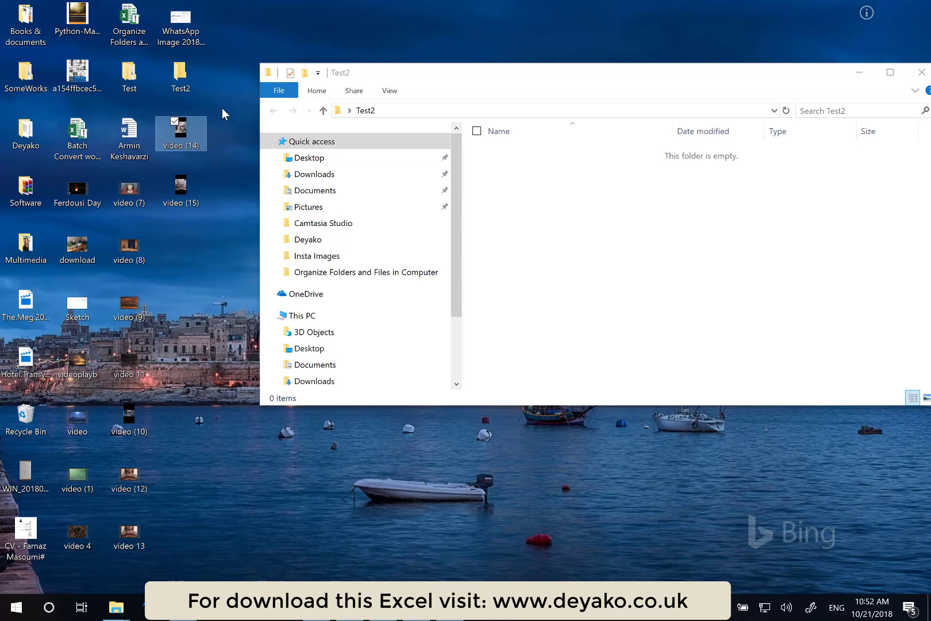
{"action": "left_click_drag", "start_coordinate": [227, 112], "coordinate": [109, 544]}
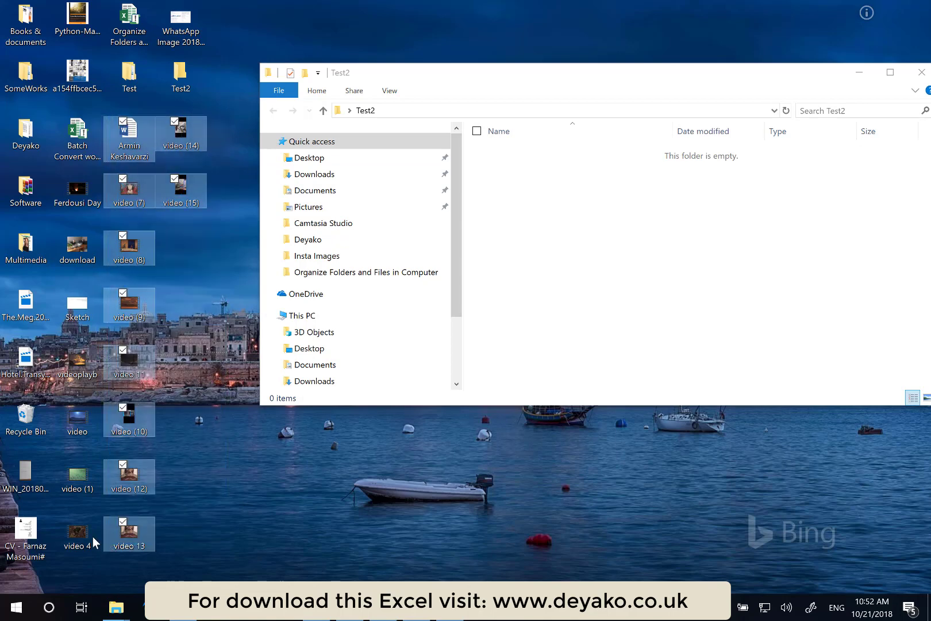
{"action": "left_click", "coordinate": [87, 537], "text": "ctrl"}
{"action": "left_click", "coordinate": [81, 478], "text": "ctrl"}
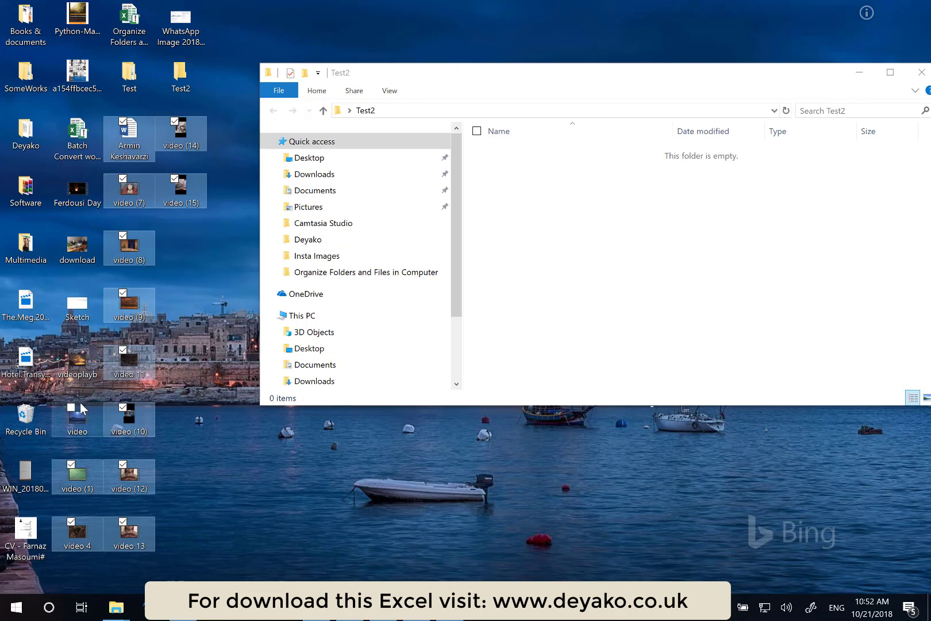
{"action": "left_click", "coordinate": [82, 417], "text": "ctrl"}
{"action": "left_click", "coordinate": [81, 352], "text": "ctrl"}
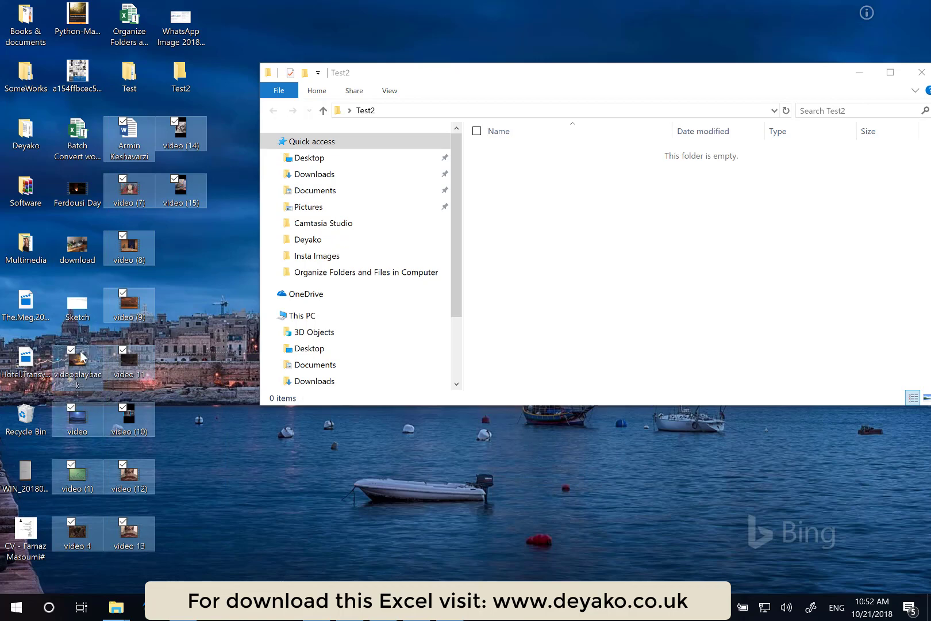
{"action": "left_click", "coordinate": [30, 257], "text": "ctrl"}
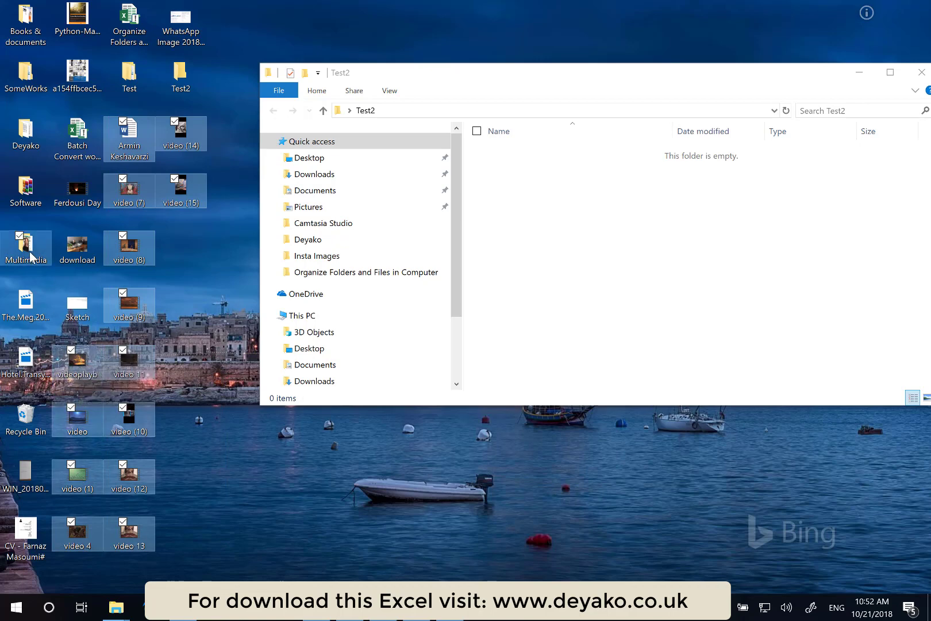
{"action": "left_click", "coordinate": [558, 202]}
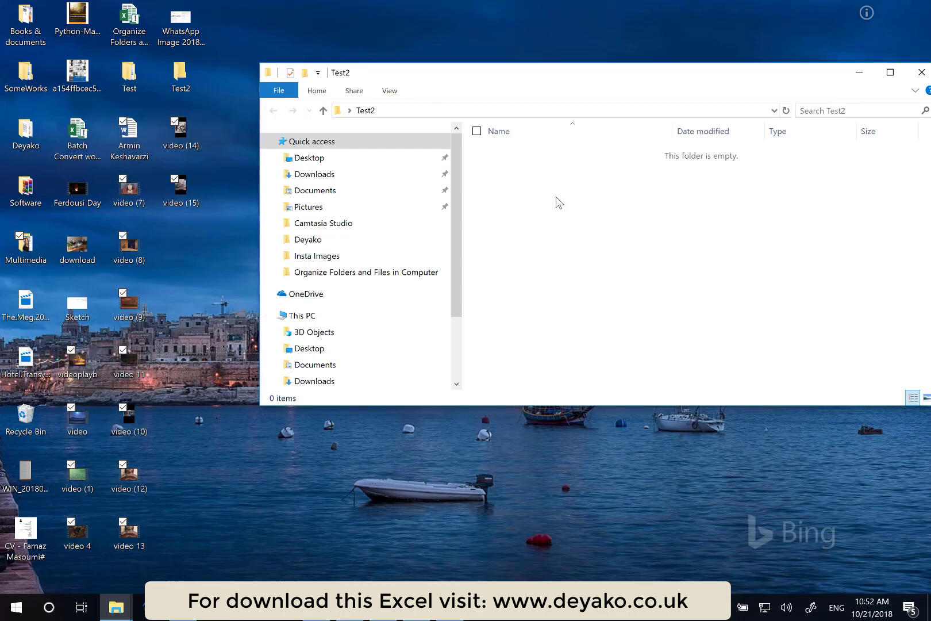
{"action": "key", "text": "ctrl+v"}
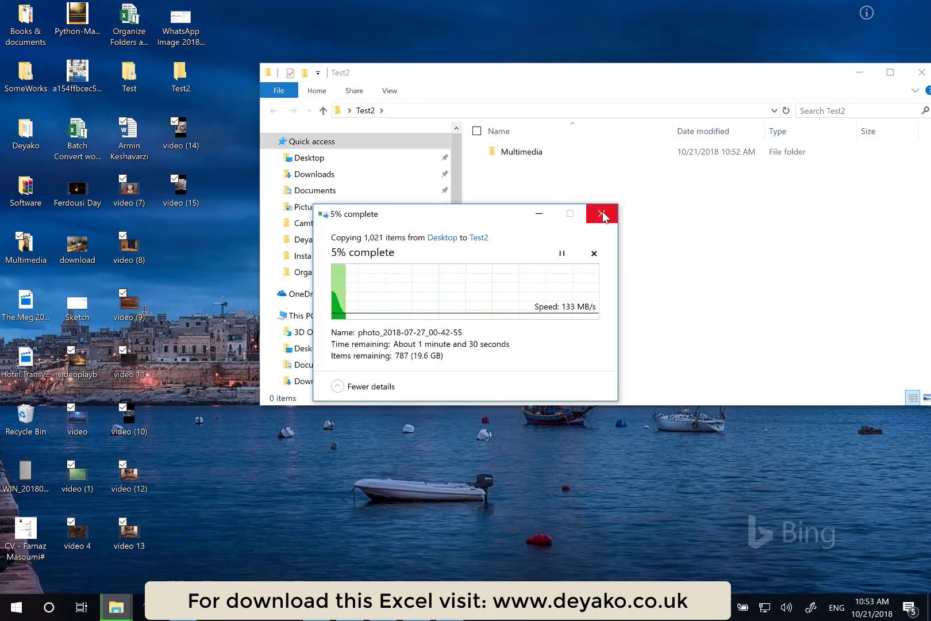
{"action": "left_click", "coordinate": [596, 252]}
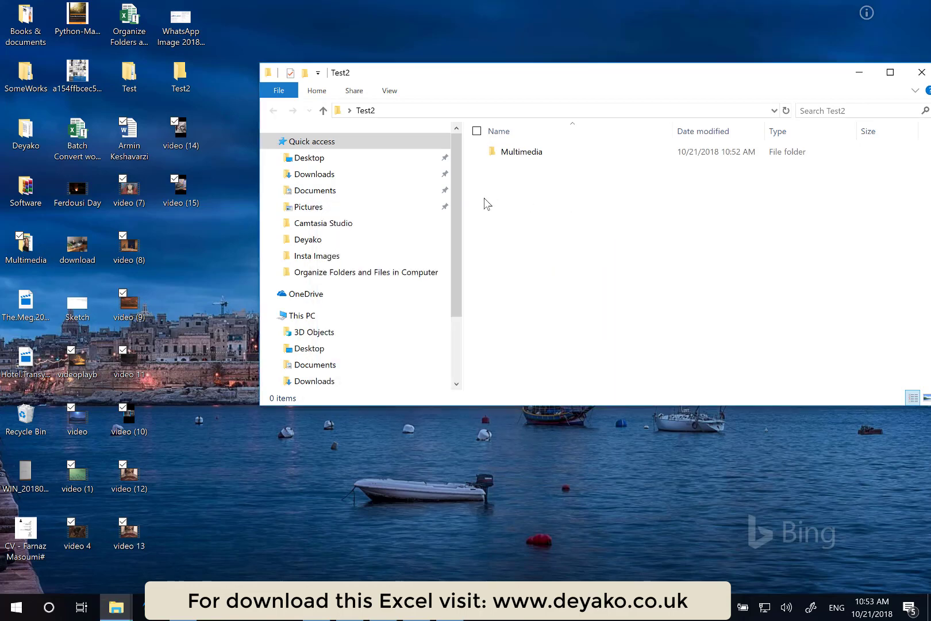
- Deselect the Multimedia folder and paste the selected desktop video files and Word document into Test2
{"action": "left_click", "coordinate": [19, 245], "text": "ctrl"}
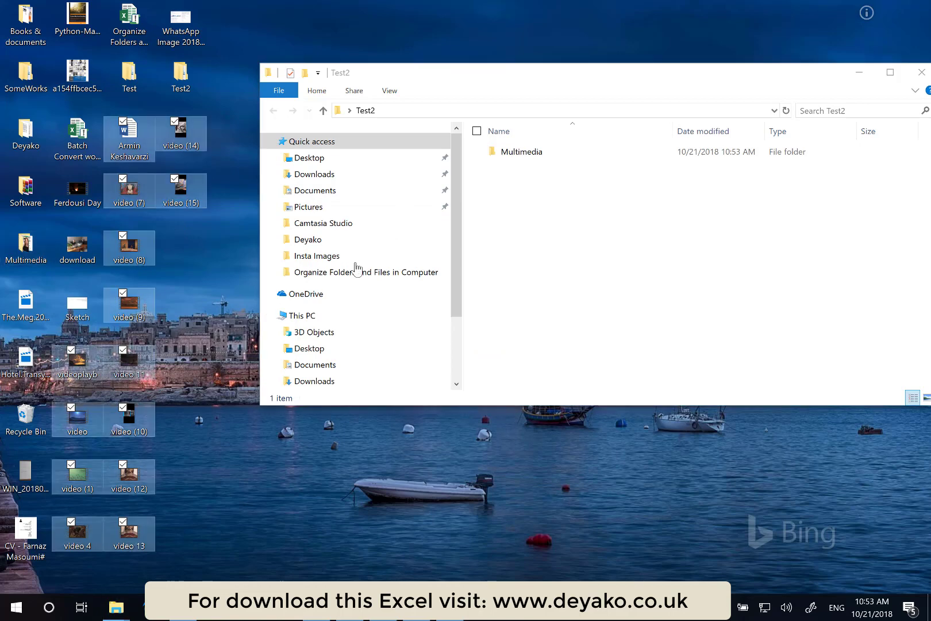
{"action": "left_click", "coordinate": [530, 223]}
{"action": "key", "text": "ctrl+v"}
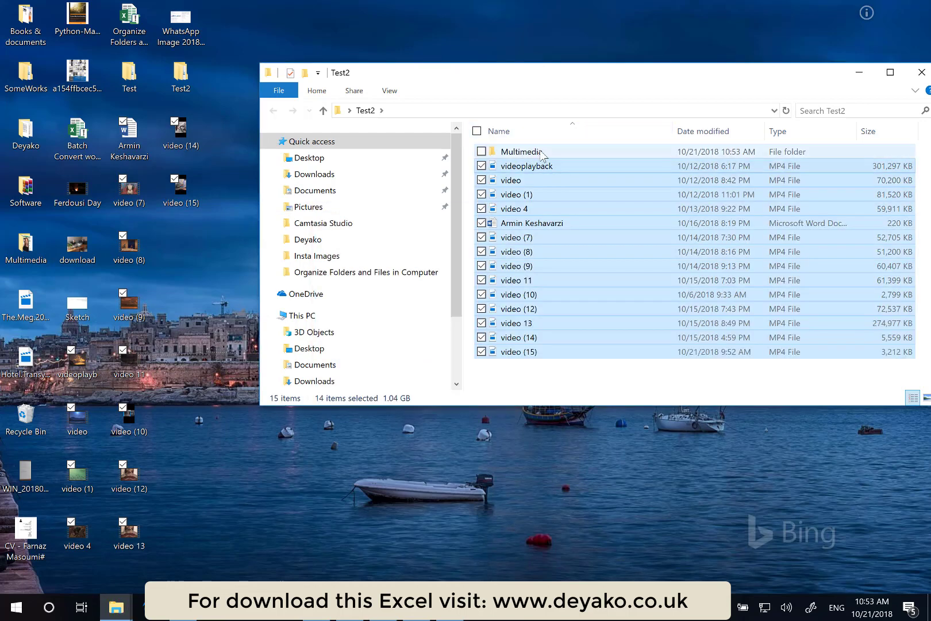
- Browse into Test2's Multimedia folder and its Company subfolder
{"action": "double_click", "coordinate": [543, 153]}
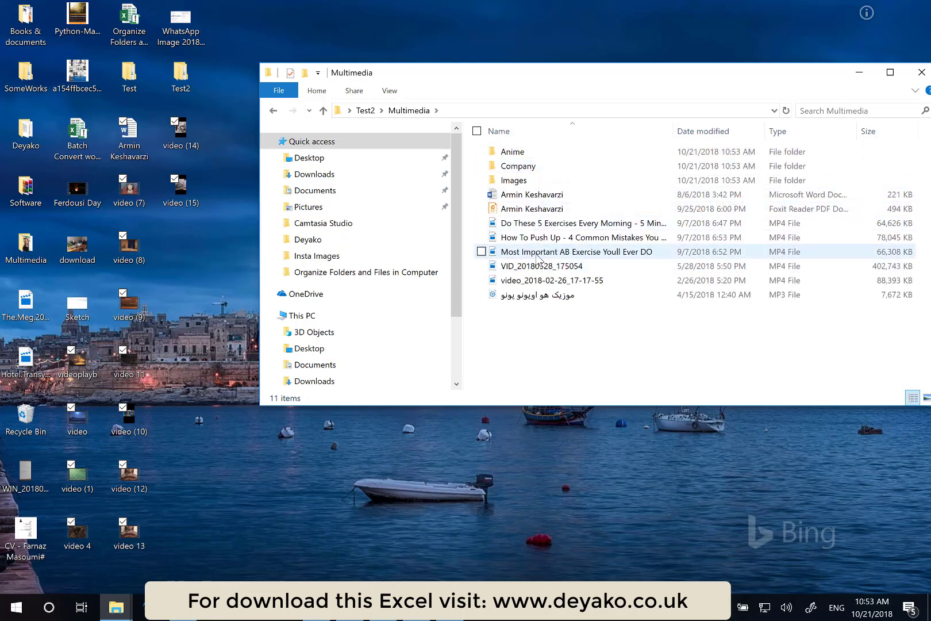
{"action": "double_click", "coordinate": [551, 166]}
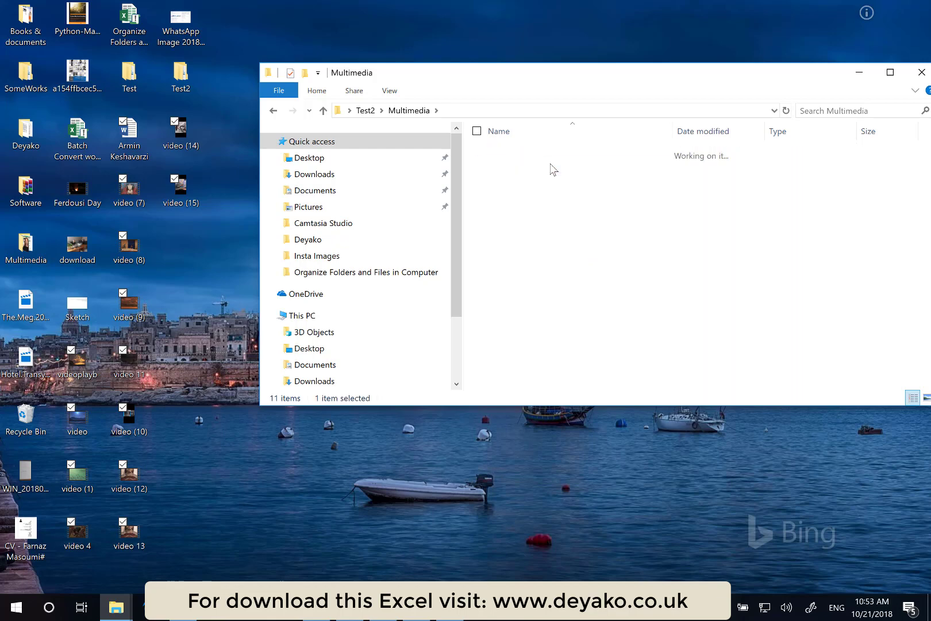
- Return to Excel and run Read Files on the Test2 folder on the desktop, acknowledging the completion message
{"action": "left_click", "coordinate": [415, 112]}
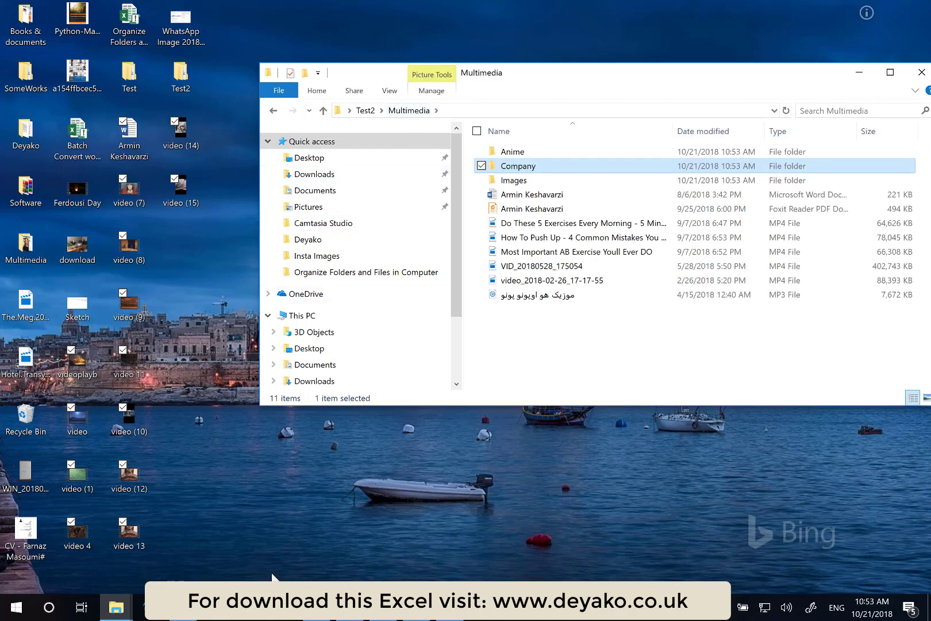
{"action": "left_click", "coordinate": [449, 607]}
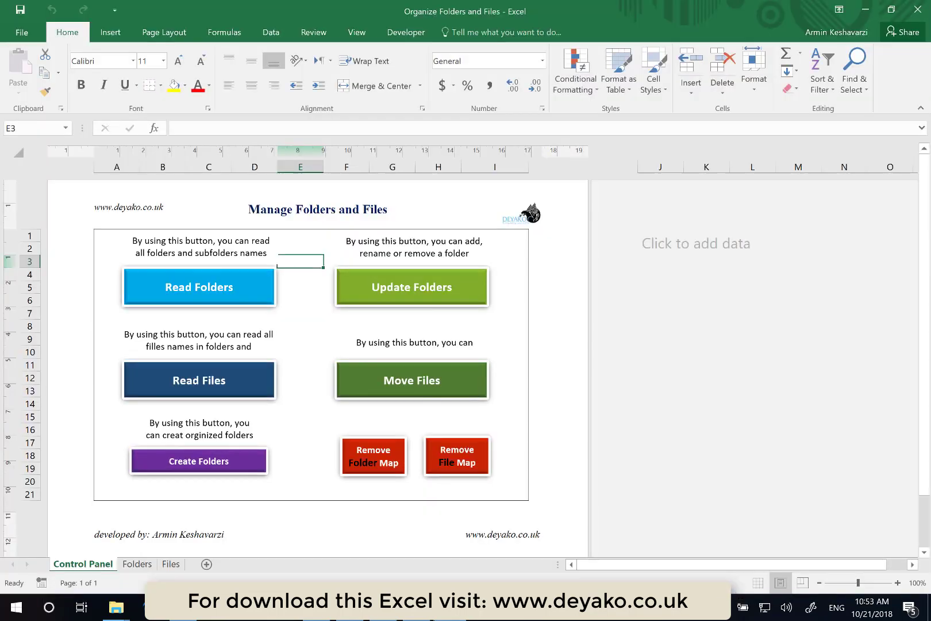
{"action": "left_click", "coordinate": [214, 376]}
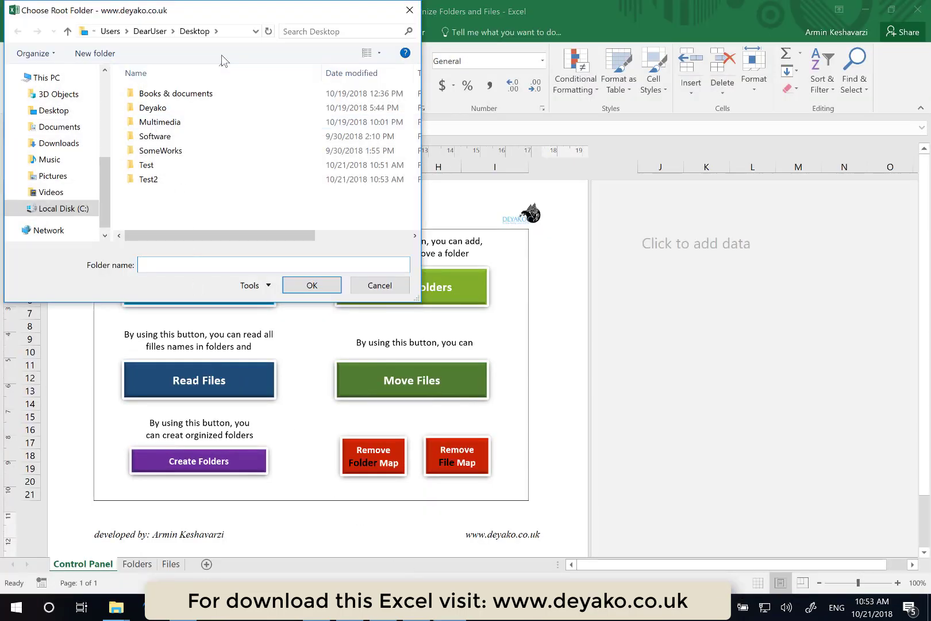
{"action": "left_click", "coordinate": [161, 180]}
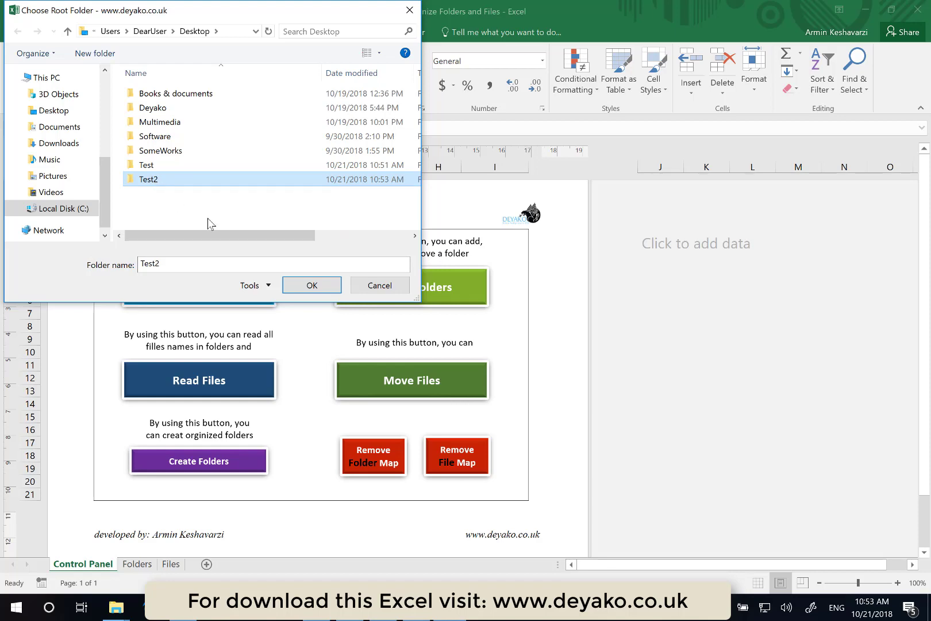
{"action": "left_click", "coordinate": [311, 286]}
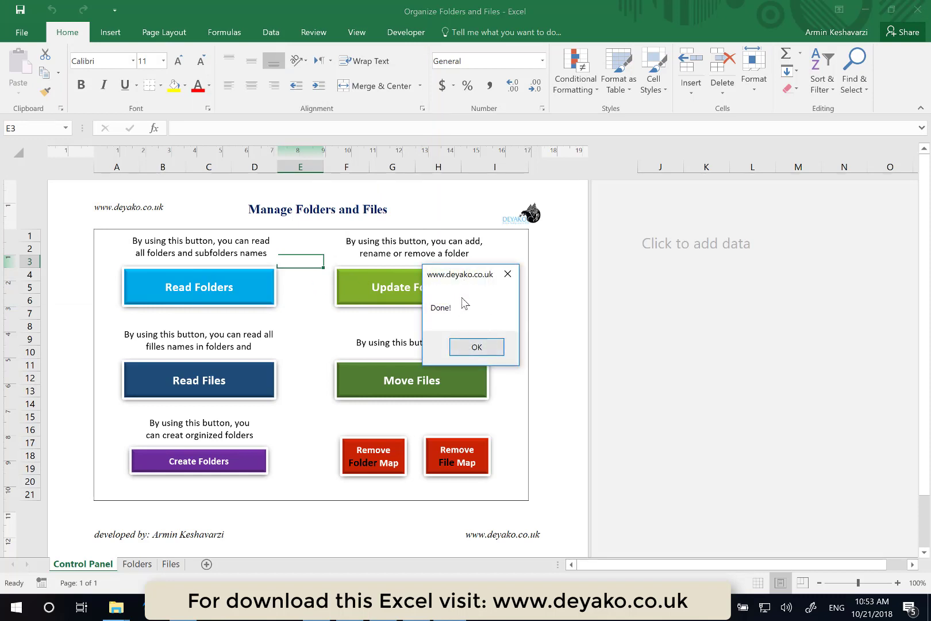
{"action": "left_click", "coordinate": [478, 345]}
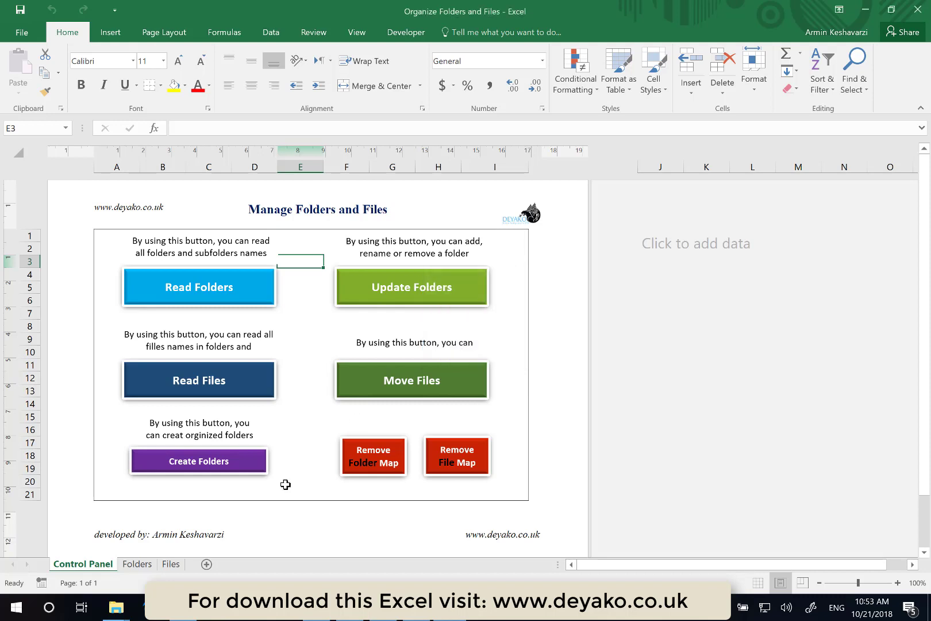
- Open the Files sheet and widen the File Path, File Name and Destination Folder columns to fit their contents
{"action": "left_click", "coordinate": [171, 564]}
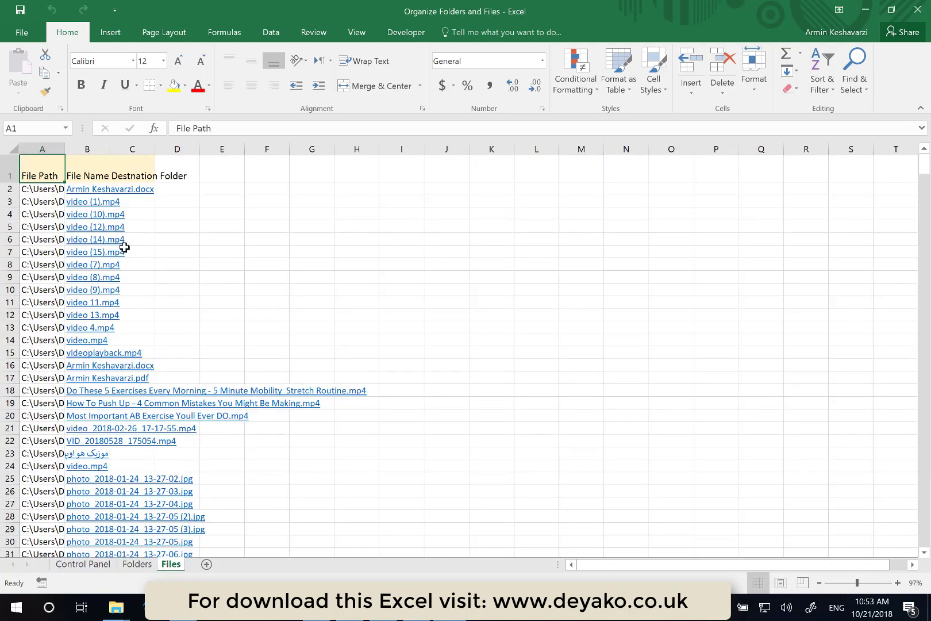
{"action": "left_click_drag", "start_coordinate": [65, 149], "coordinate": [208, 137]}
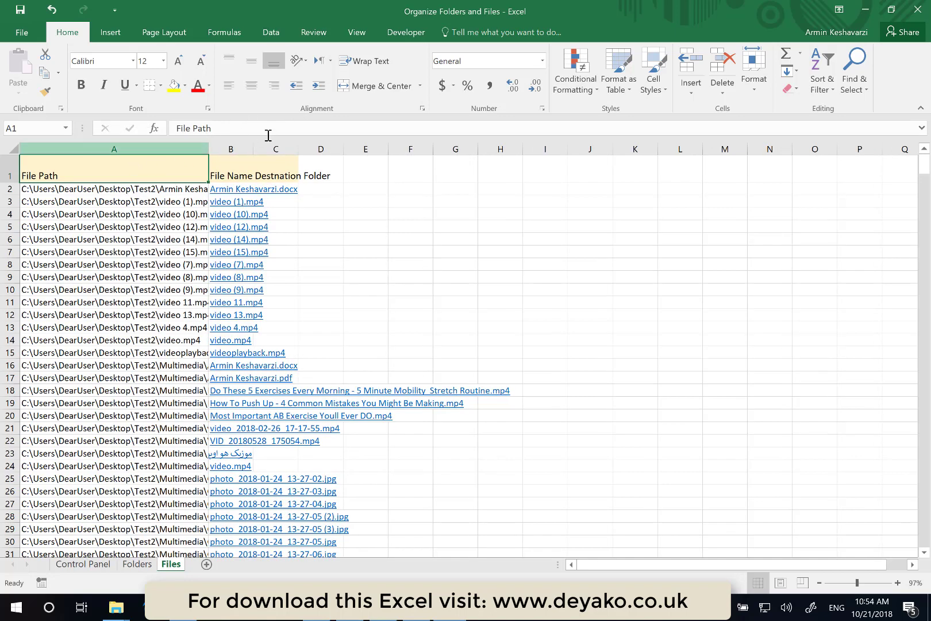
{"action": "left_click_drag", "start_coordinate": [253, 150], "coordinate": [313, 148]}
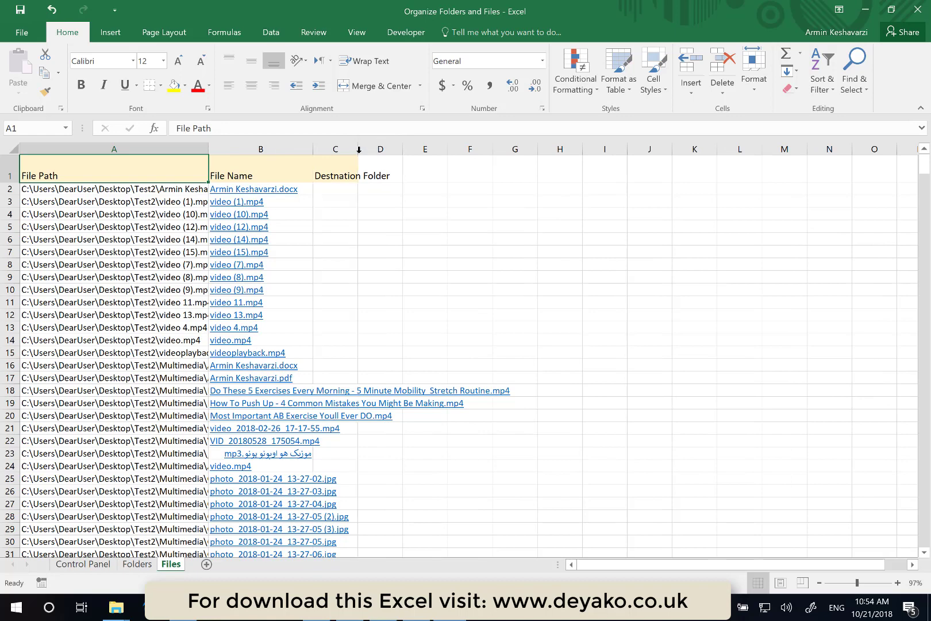
{"action": "double_click", "coordinate": [359, 153]}
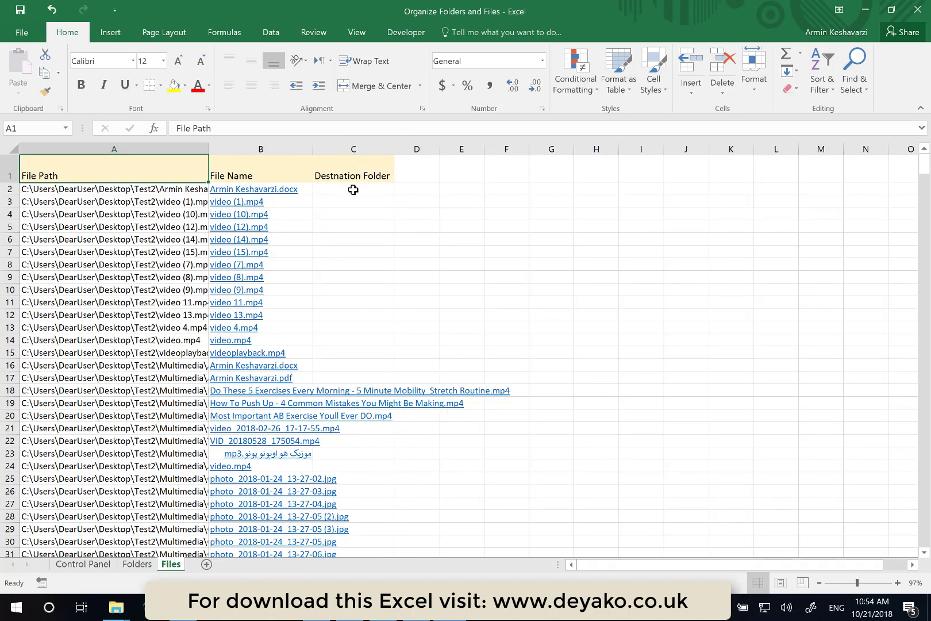
- Open the video (1).mp4 hyperlink in the file list to play the video, then close the player
{"action": "left_click", "coordinate": [353, 190]}
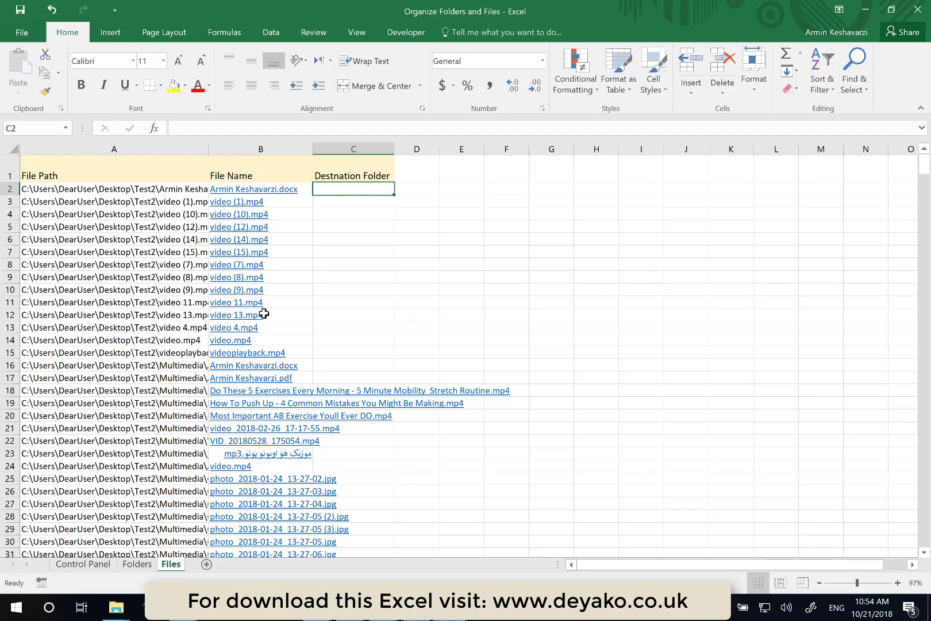
{"action": "scroll", "coordinate": [264, 313], "scroll_direction": "down", "scroll_amount": 11}
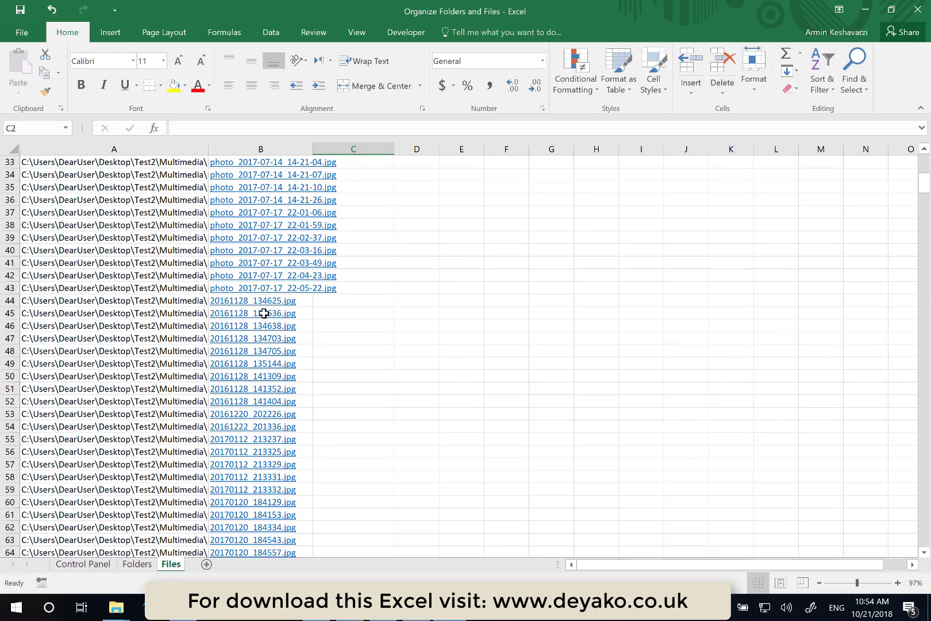
{"action": "scroll", "coordinate": [263, 314], "scroll_direction": "up", "scroll_amount": 11}
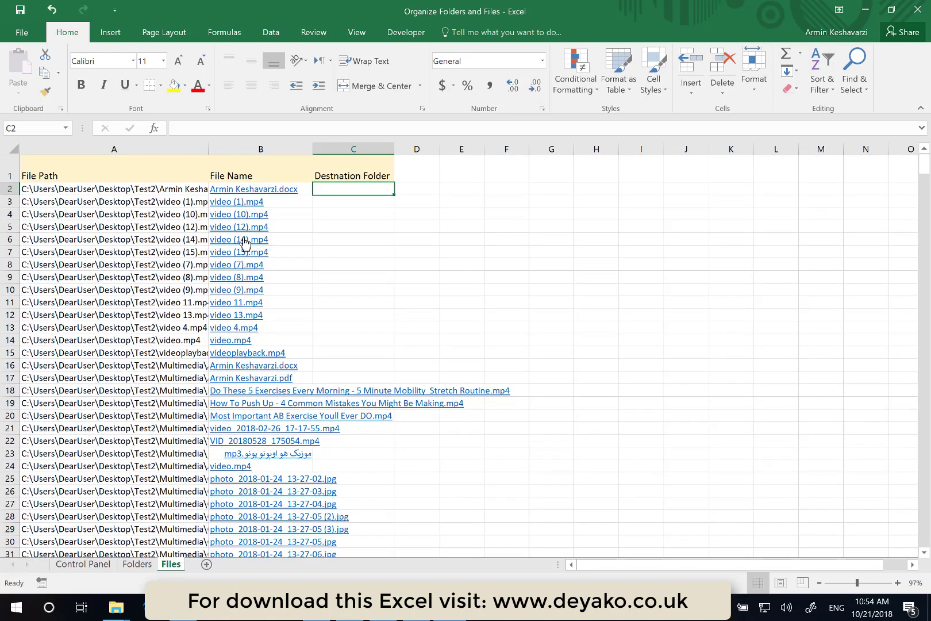
{"action": "left_click", "coordinate": [241, 203]}
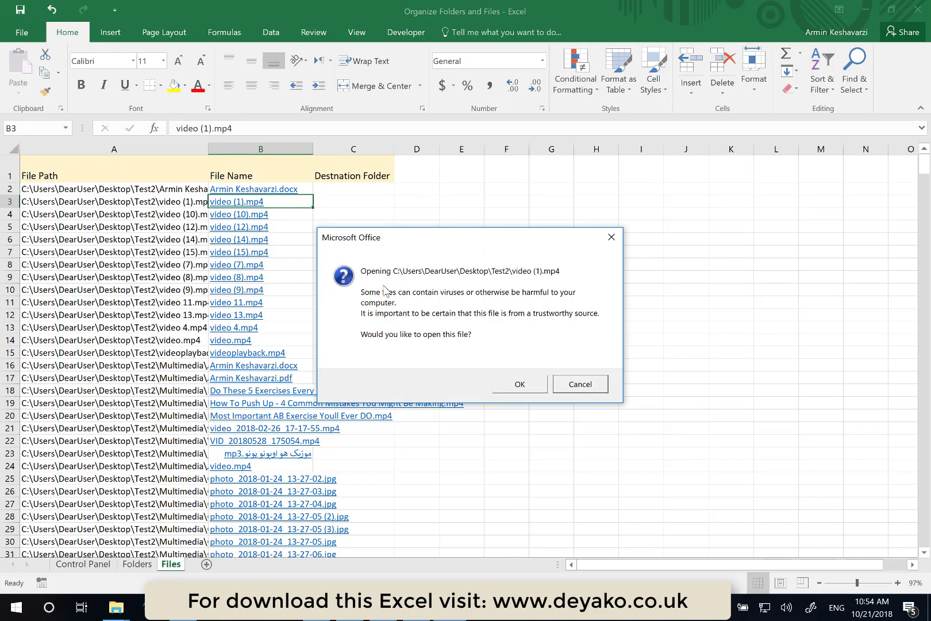
{"action": "left_click", "coordinate": [518, 384]}
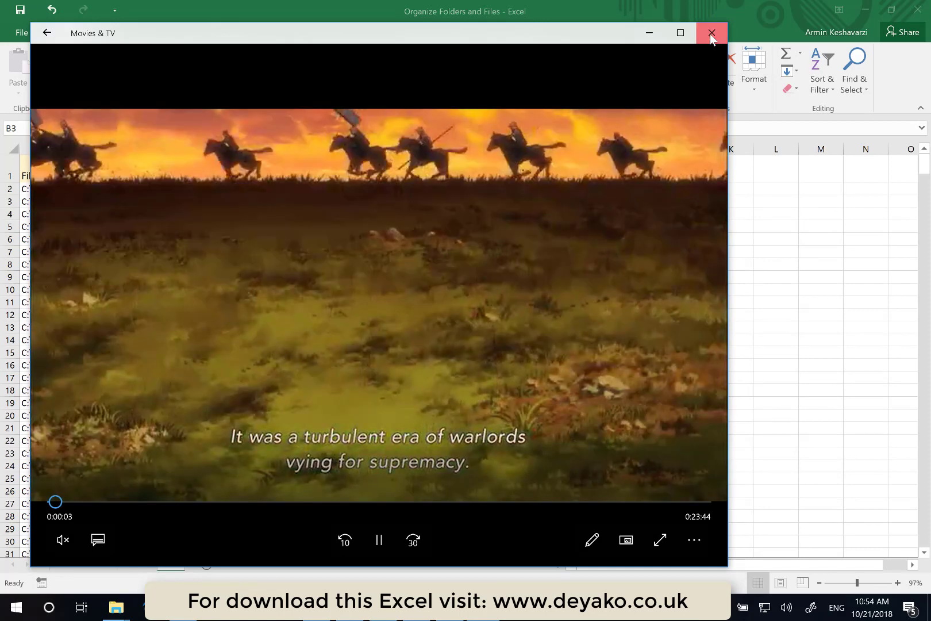
{"action": "left_click", "coordinate": [712, 34]}
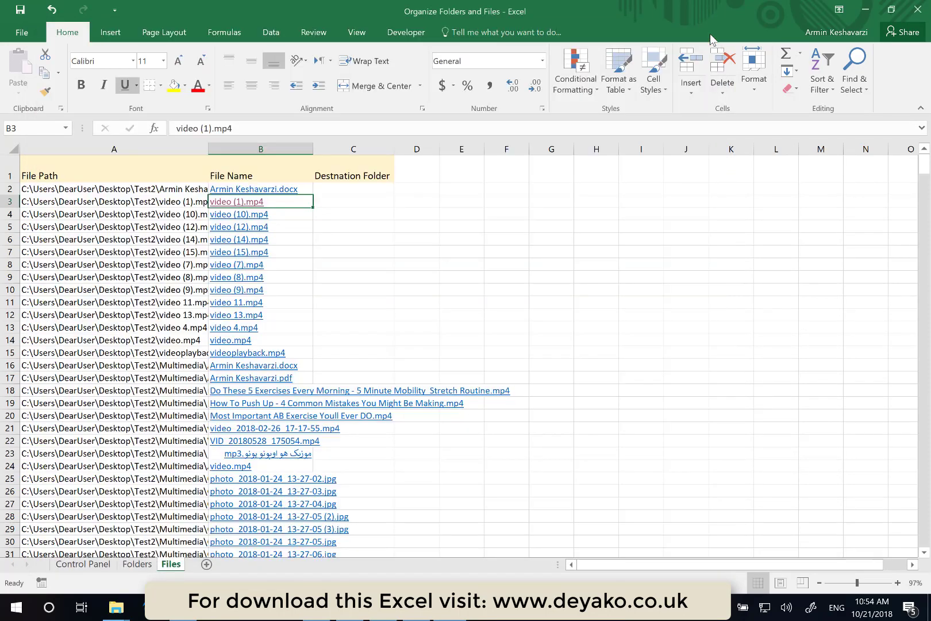
- Open the Word document and the 20170325_152353.jpg hyperlinks to preview them, and scroll through the file list
{"action": "left_click", "coordinate": [278, 192]}
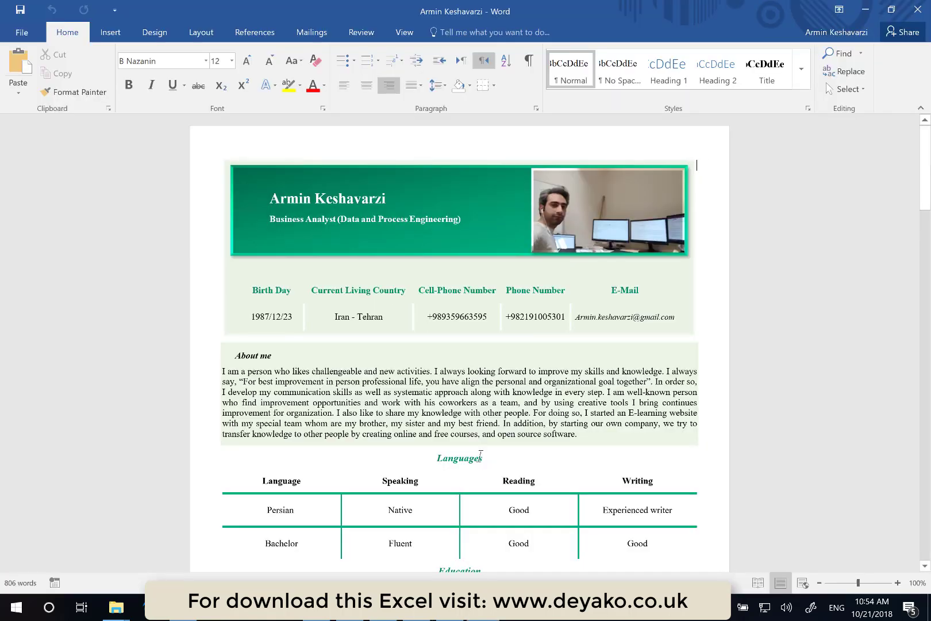
{"action": "scroll", "coordinate": [480, 454], "scroll_direction": "down", "scroll_amount": 4}
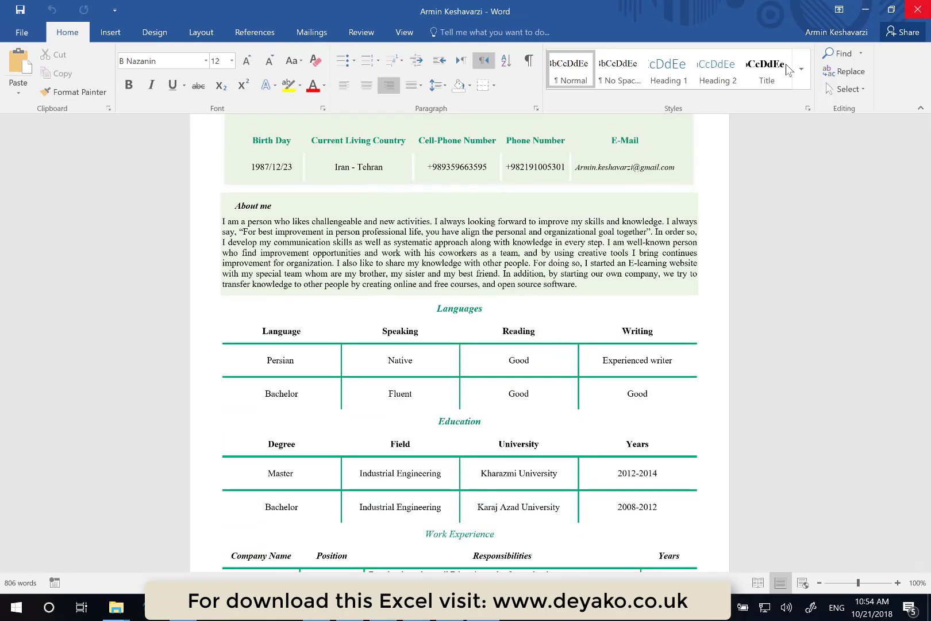
{"action": "scroll", "coordinate": [325, 388], "scroll_direction": "down", "scroll_amount": 17}
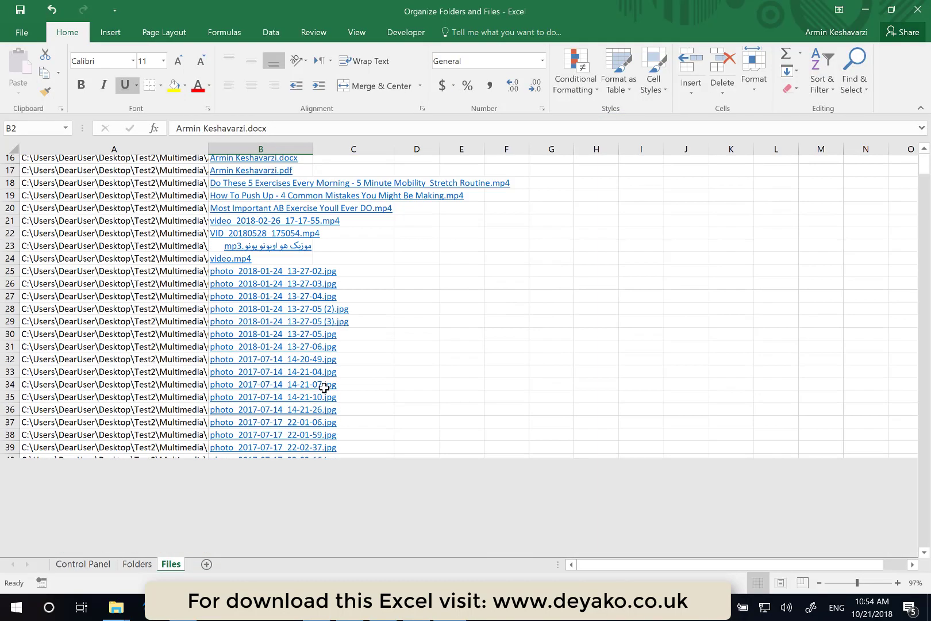
{"action": "scroll", "coordinate": [325, 388], "scroll_direction": "down", "scroll_amount": 14}
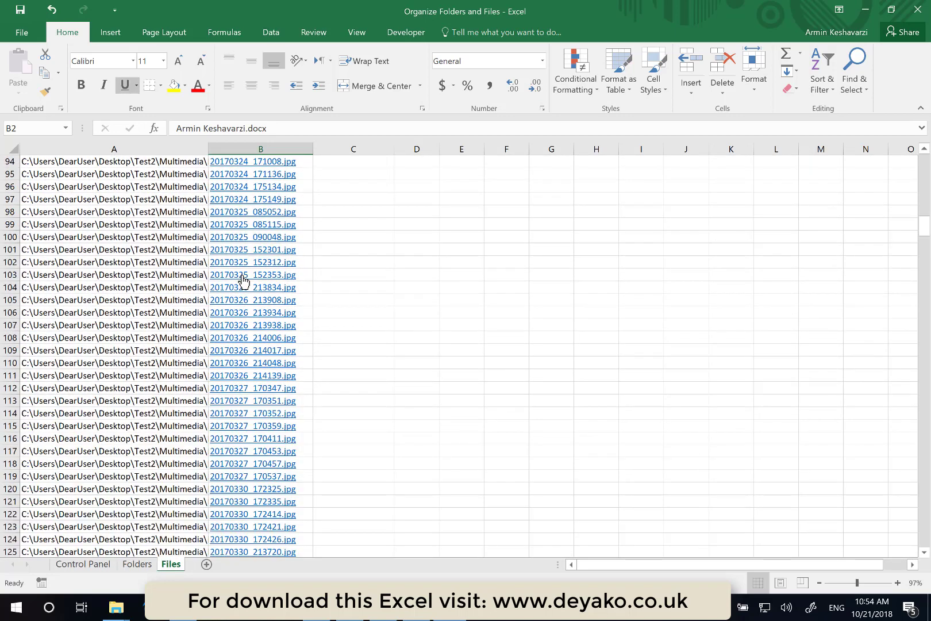
{"action": "left_click", "coordinate": [242, 280]}
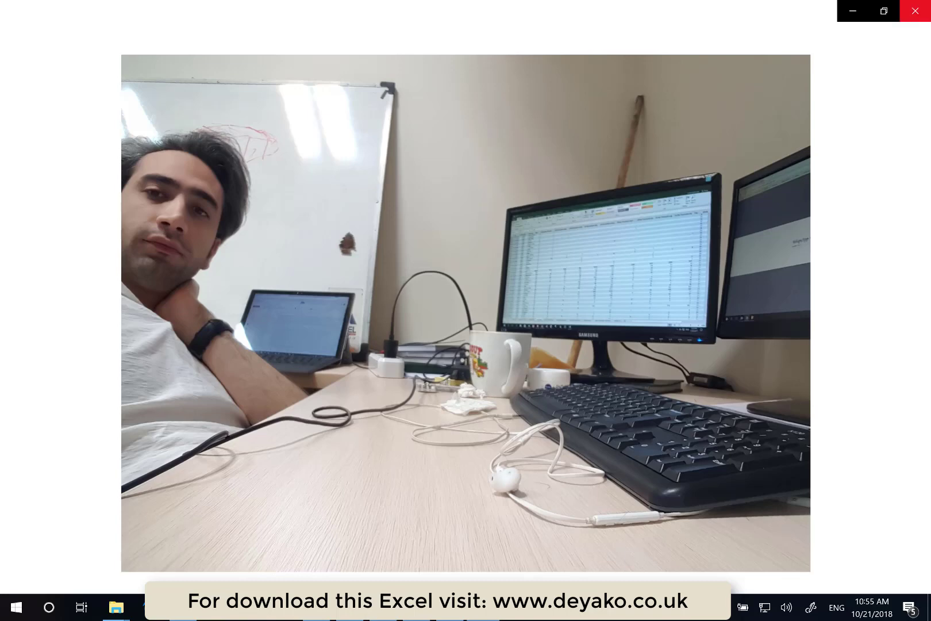
{"action": "left_click", "coordinate": [915, 11]}
{"action": "scroll", "coordinate": [457, 371], "scroll_direction": "down", "scroll_amount": 2}
{"action": "scroll", "coordinate": [457, 371], "scroll_direction": "down", "scroll_amount": 14}
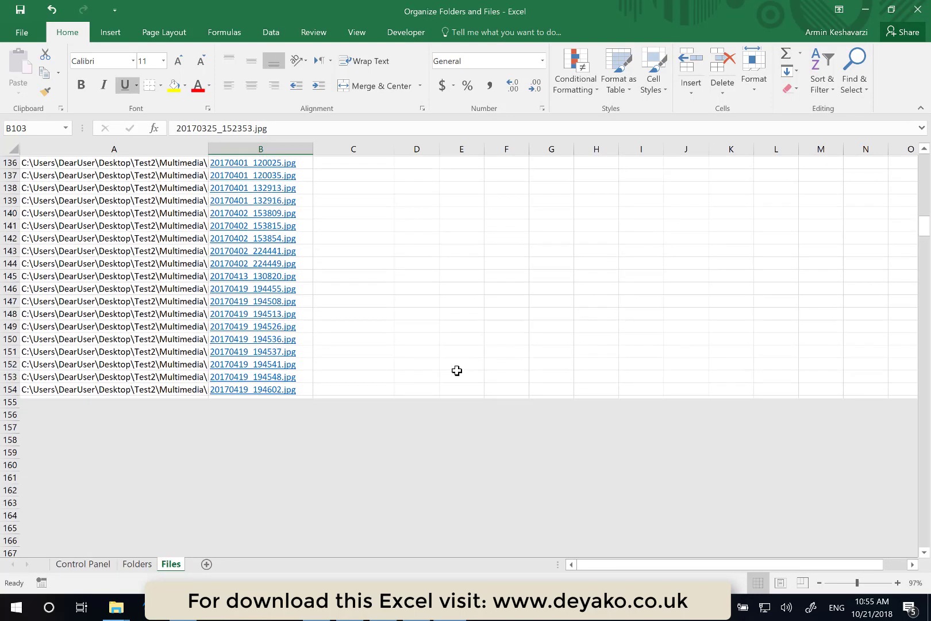
{"action": "scroll", "coordinate": [458, 371], "scroll_direction": "up", "scroll_amount": 9}
{"action": "scroll", "coordinate": [457, 371], "scroll_direction": "up", "scroll_amount": 20}
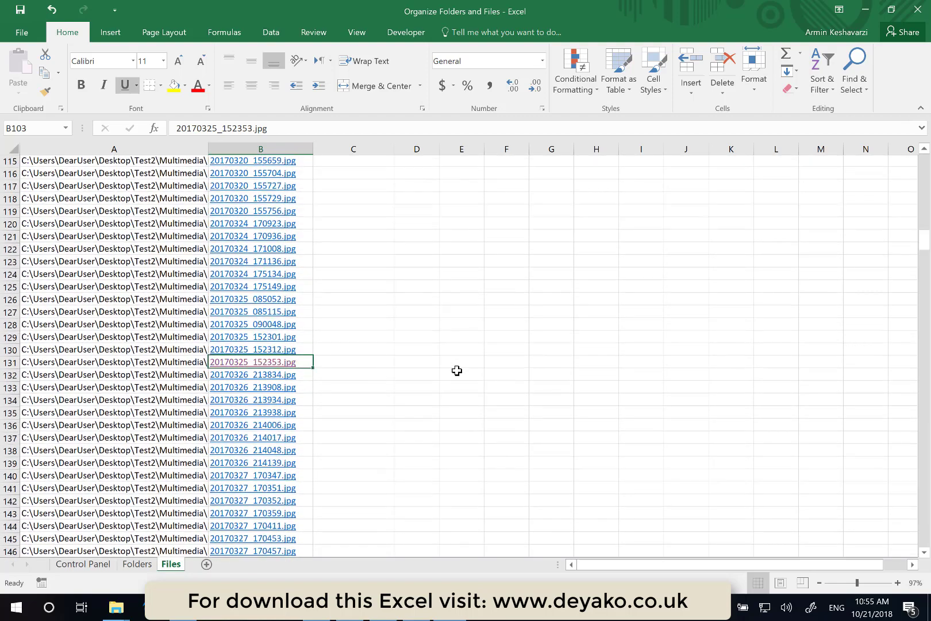
{"action": "scroll", "coordinate": [419, 248], "scroll_direction": "up", "scroll_amount": 2}
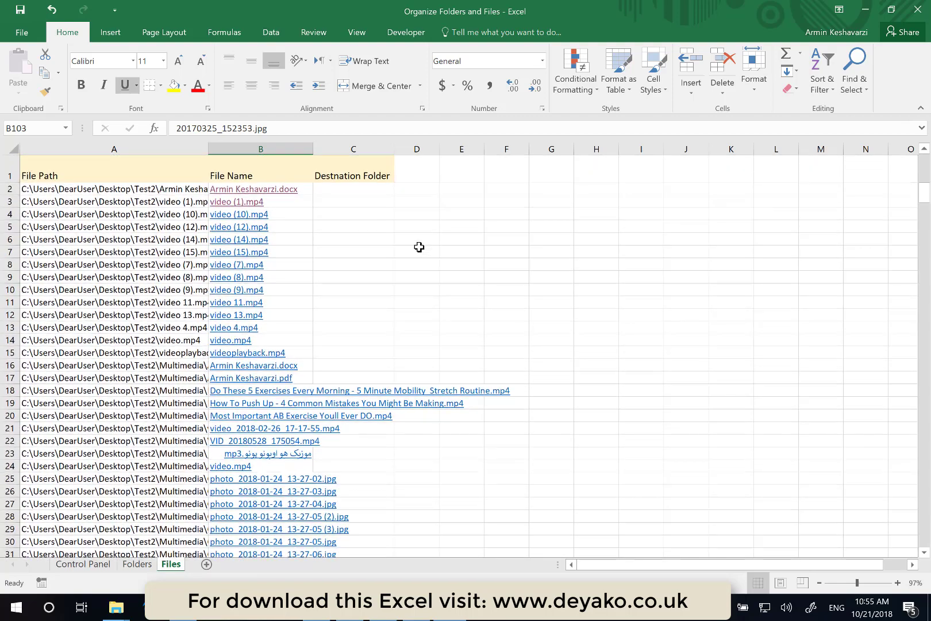
- Copy the Folder Path column from the Folders sheet into column L of the Files sheet
{"action": "left_click", "coordinate": [137, 565]}
{"action": "left_click", "coordinate": [469, 148]}
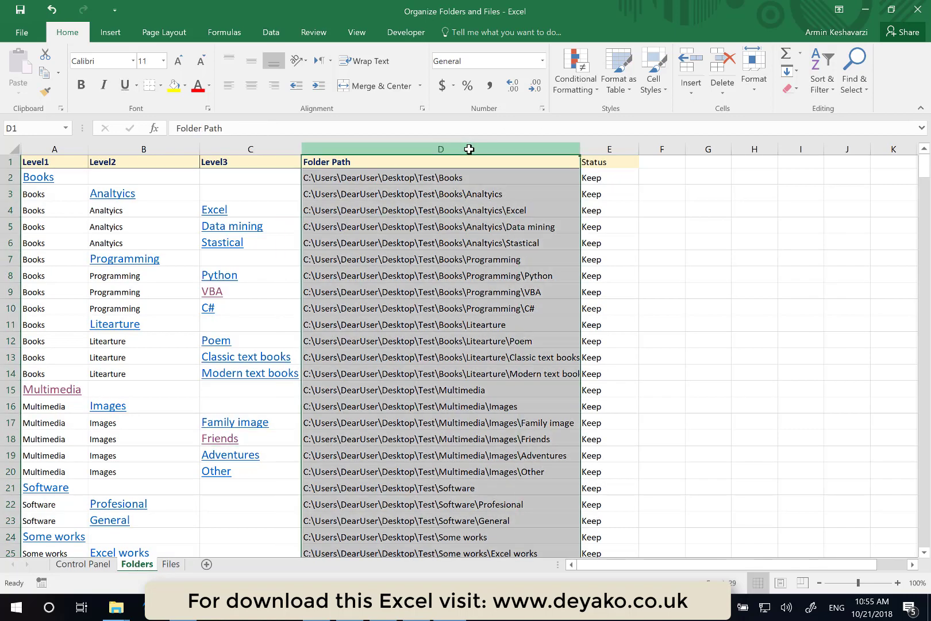
{"action": "key", "text": "ctrl+c"}
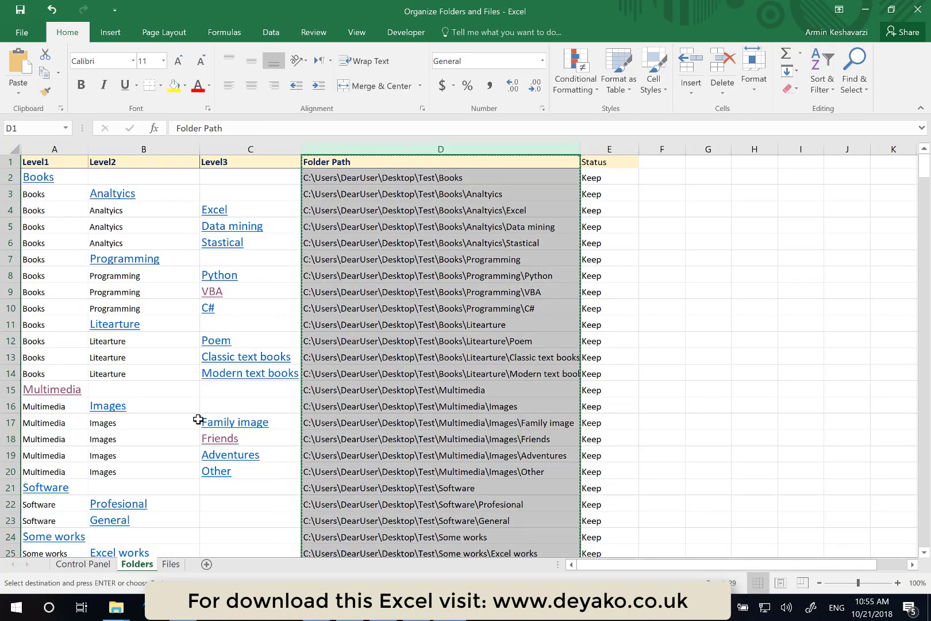
{"action": "left_click", "coordinate": [171, 564]}
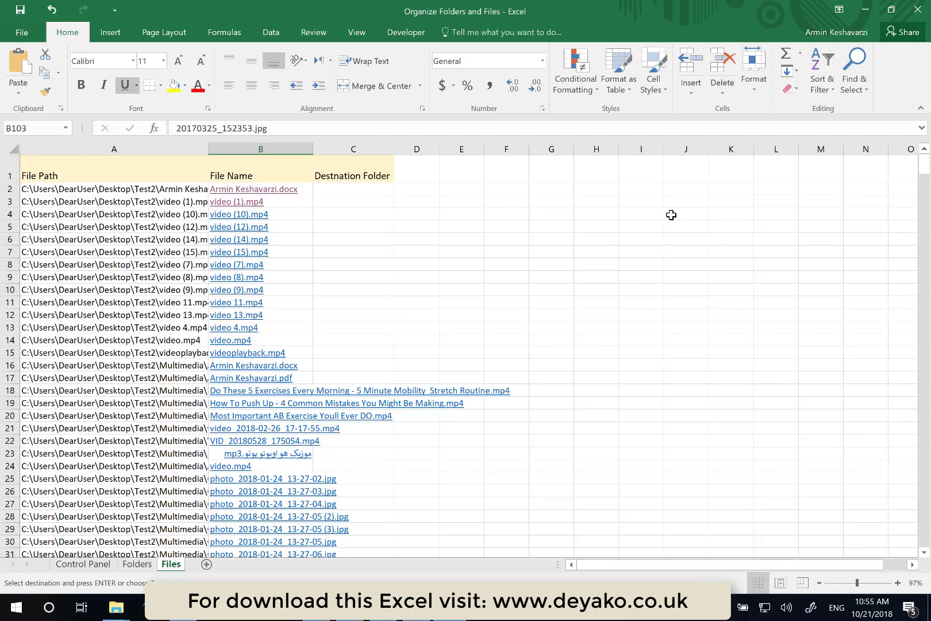
{"action": "left_click", "coordinate": [780, 173]}
{"action": "key", "text": "ctrl+space"}
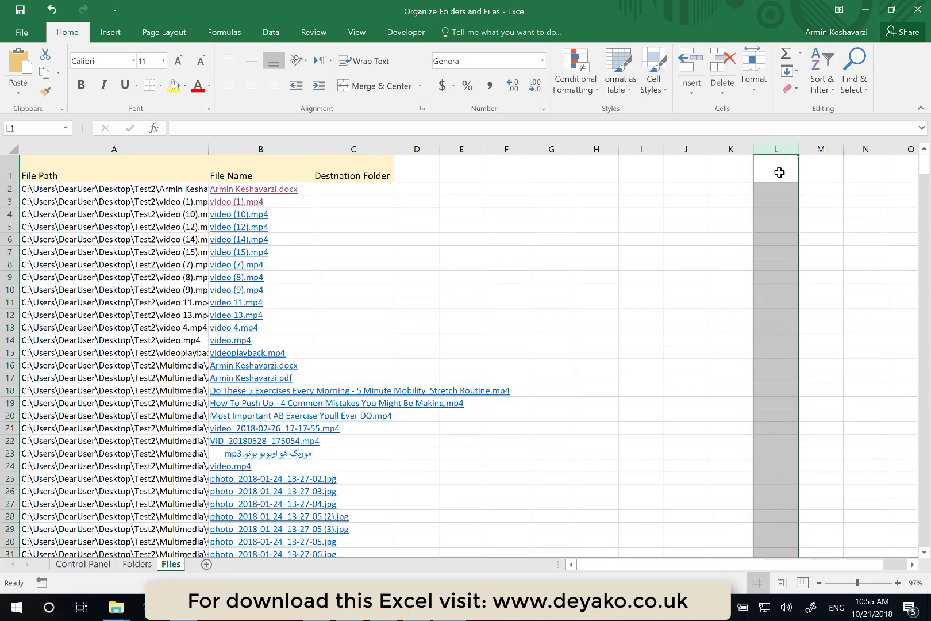
{"action": "key", "text": "ctrl+v"}
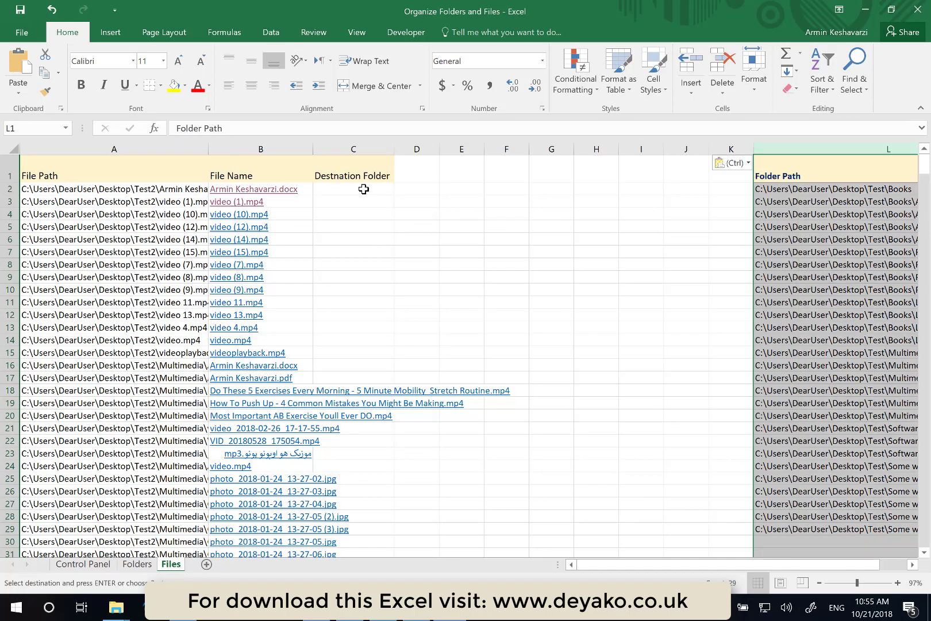
- Set the first file's Destination Folder in C2 to a formula referencing the Books folder path in L2
{"action": "left_click", "coordinate": [364, 189]}
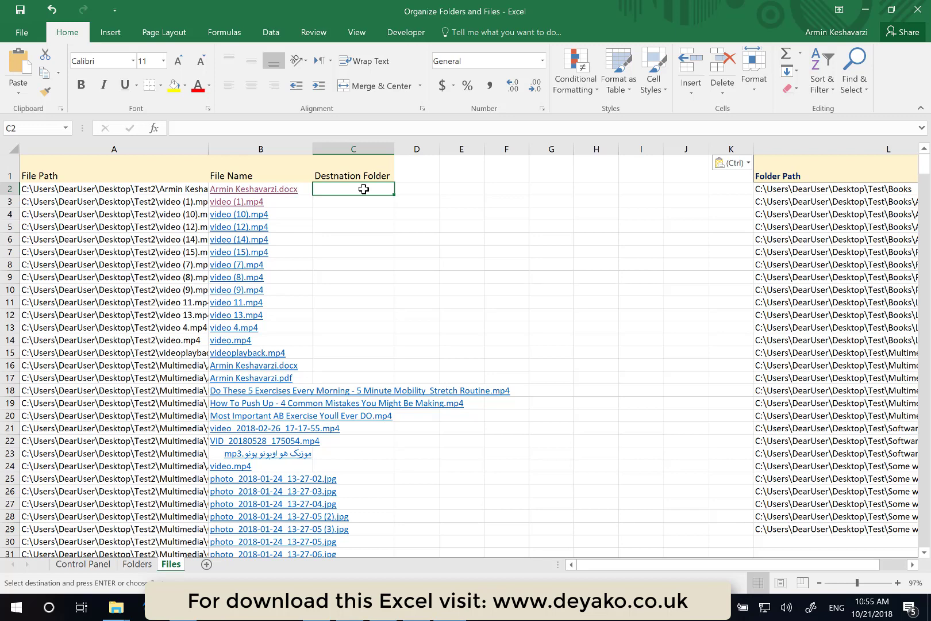
{"action": "type", "text": "="}
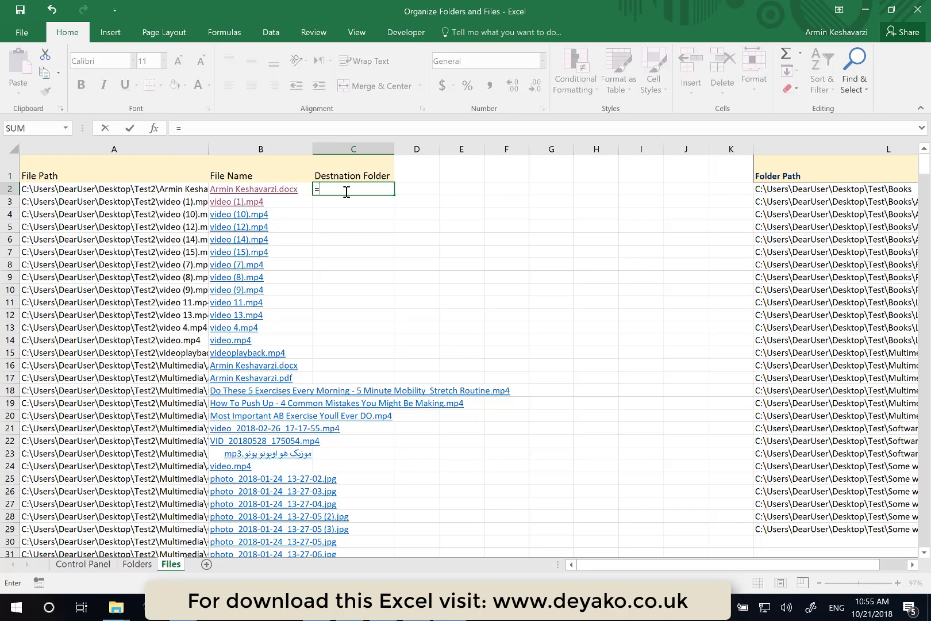
{"action": "left_click", "coordinate": [778, 193]}
{"action": "key", "text": "Return"}
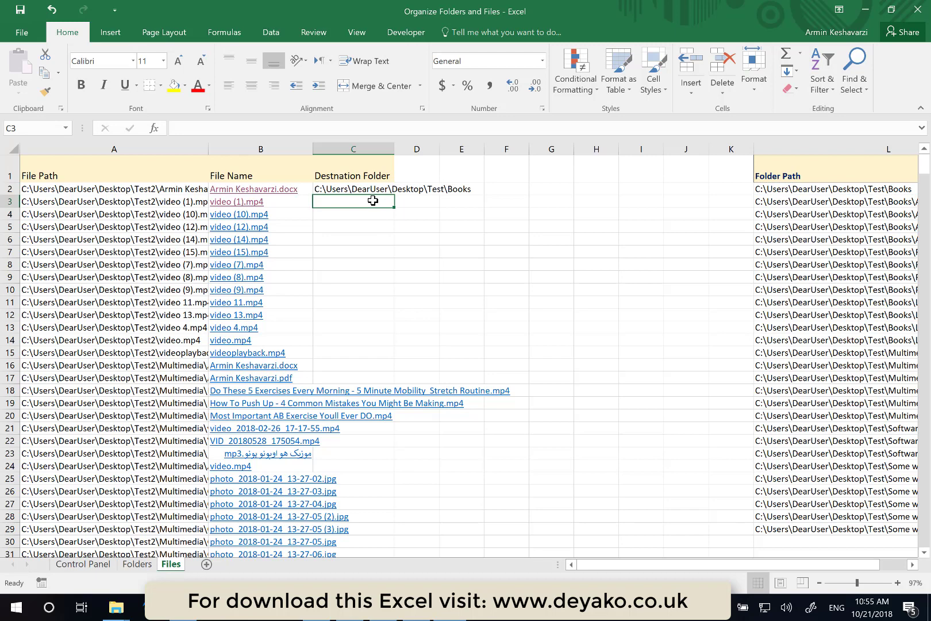
- Set the third file's Destination Folder to a formula referencing the Books\Analytics folder path on the Folders sheet
{"action": "type", "text": "="}
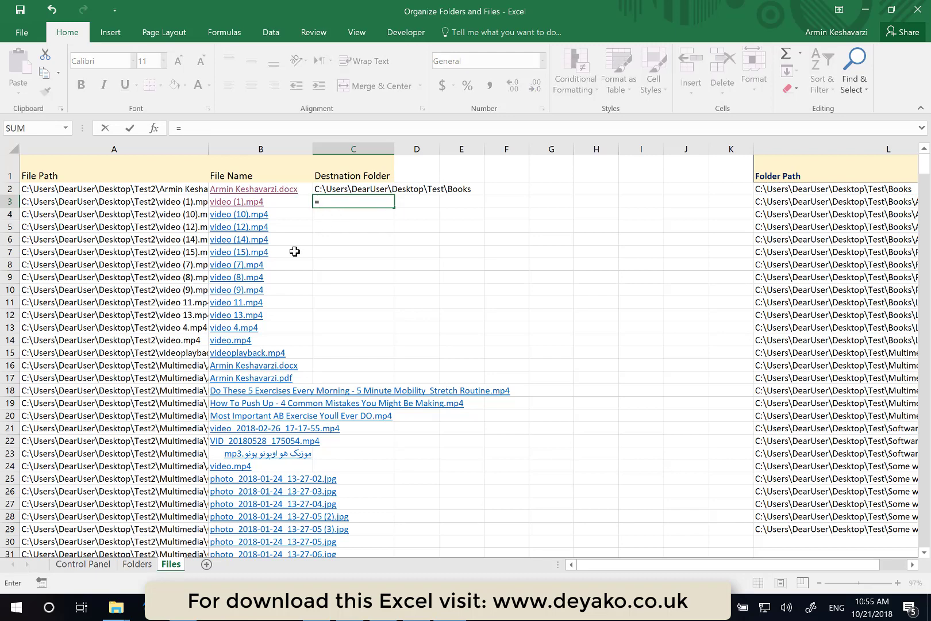
{"action": "left_click", "coordinate": [136, 564]}
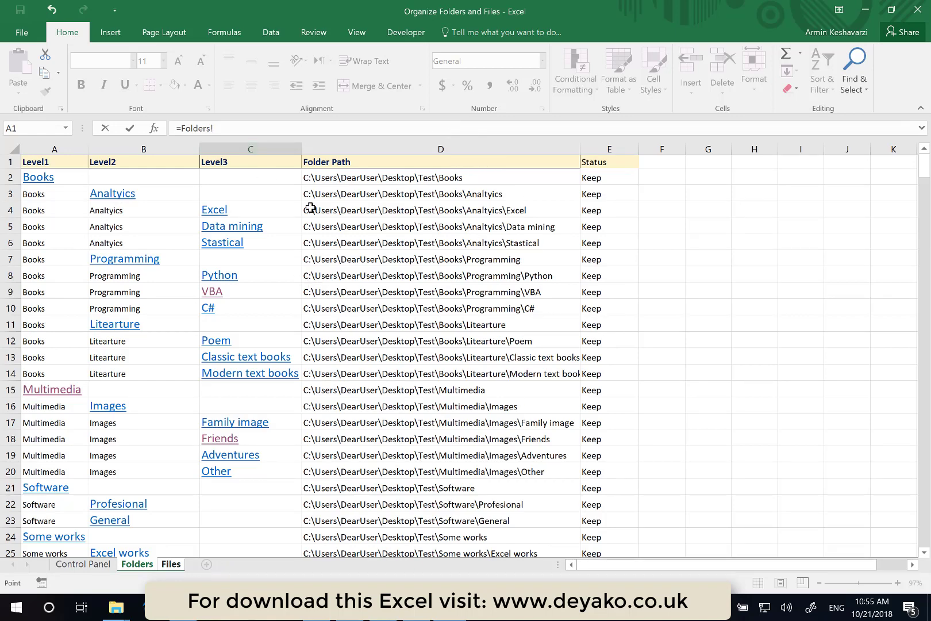
{"action": "left_click", "coordinate": [350, 195]}
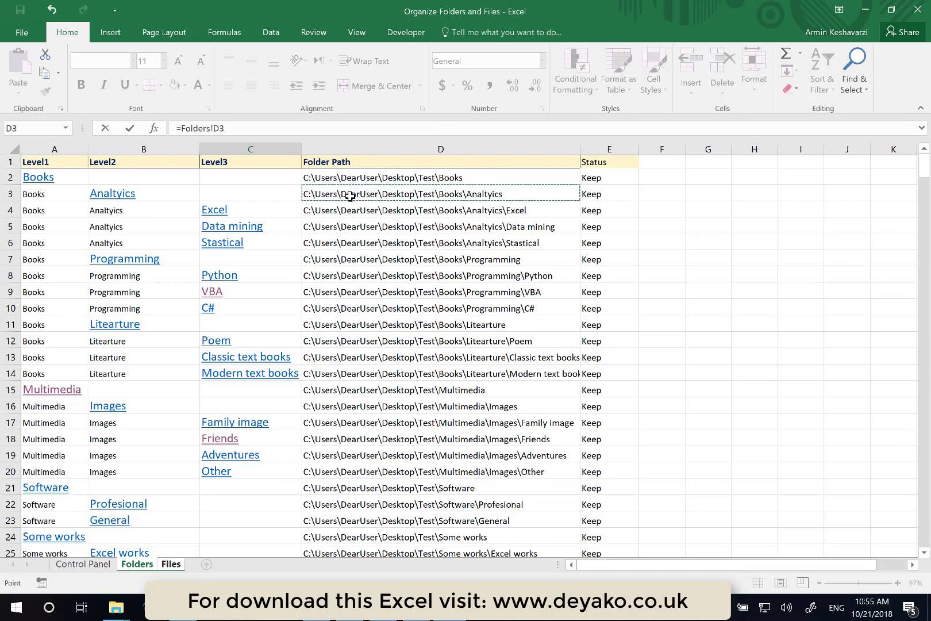
{"action": "key", "text": "Return"}
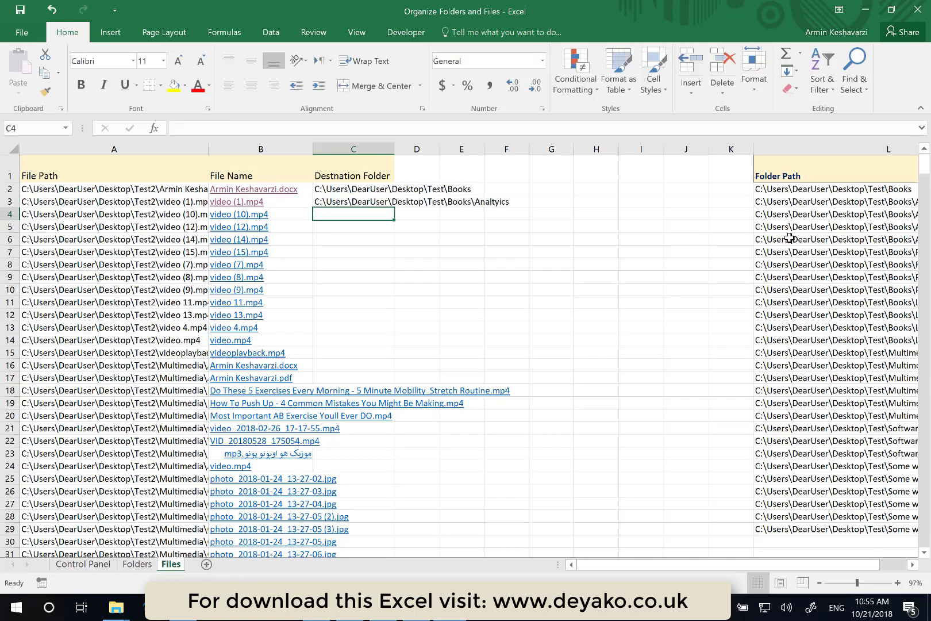
- Copy the remaining Books folder paths from column L into the Destination Folder cells C4 to C14
{"action": "left_click_drag", "start_coordinate": [778, 214], "coordinate": [779, 342]}
{"action": "key", "text": "ctrl+c"}
{"action": "left_click", "coordinate": [371, 218]}
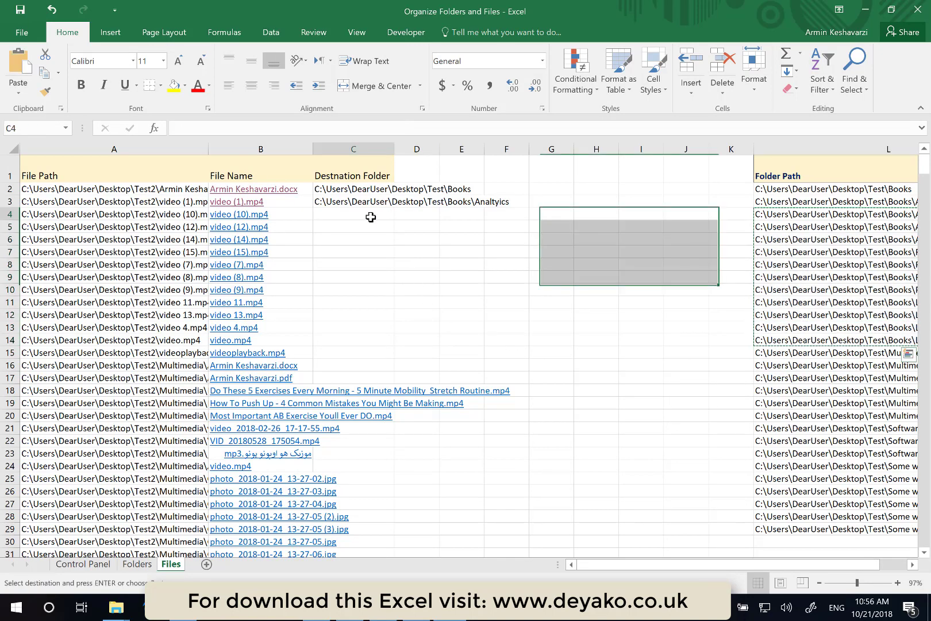
{"action": "key", "text": "ctrl+v"}
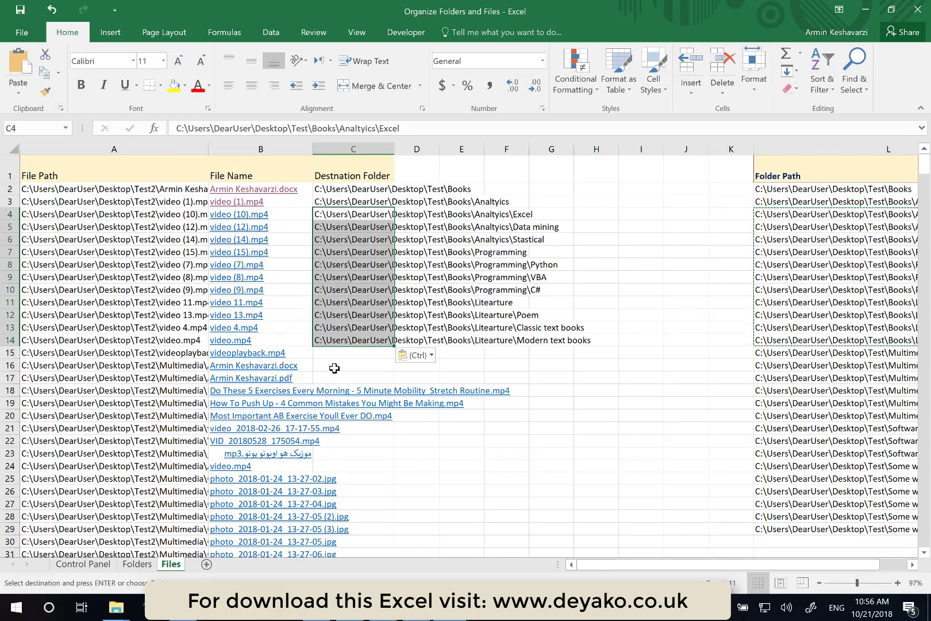
{"action": "left_click", "coordinate": [334, 353]}
{"action": "type", "text": "fsfasdf"}
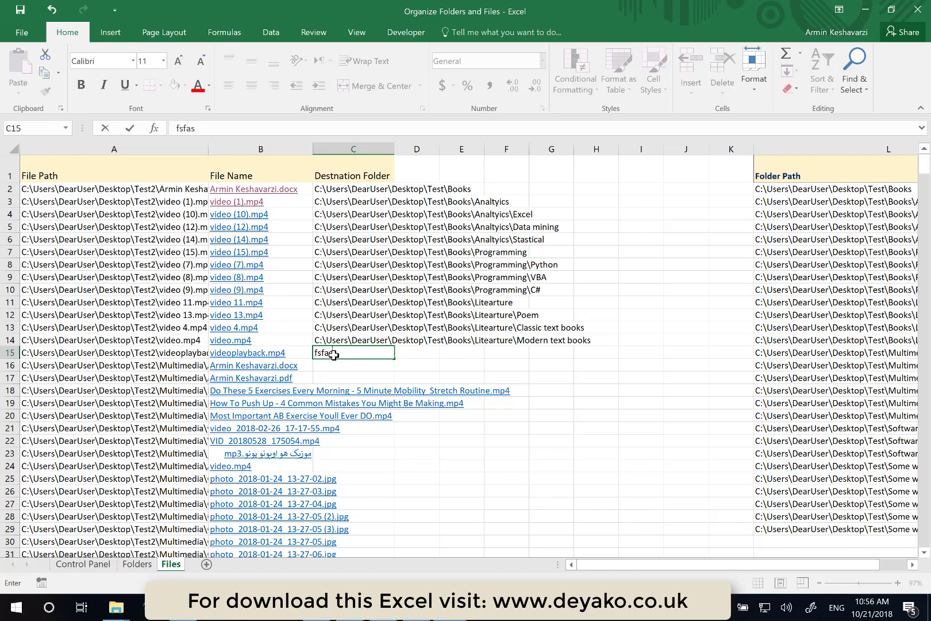
{"action": "key", "text": "Escape"}
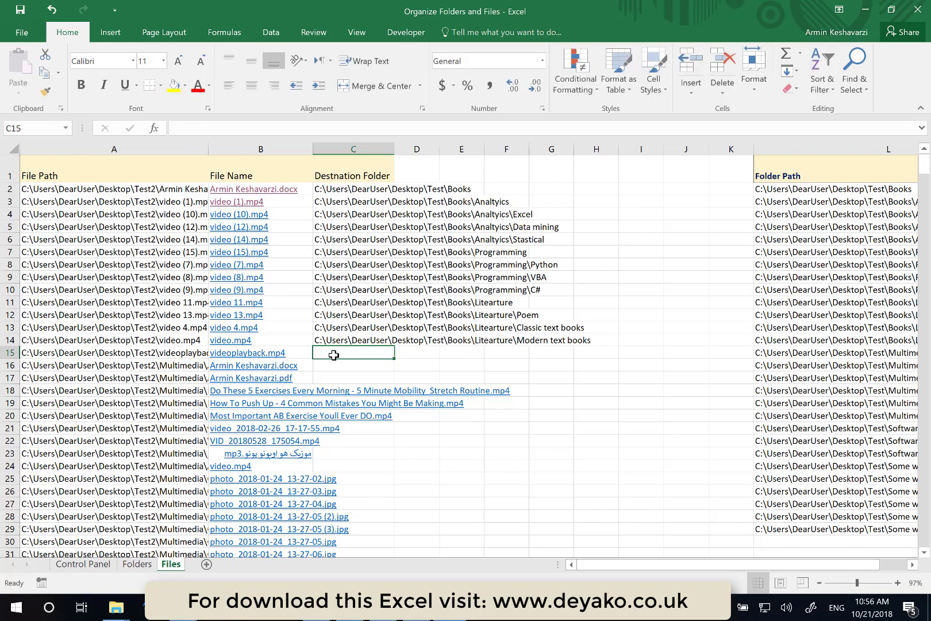
- Copy the destination paths in C4:C14 and paste them into the Destination Folder column starting at C15
{"action": "left_click", "coordinate": [344, 192]}
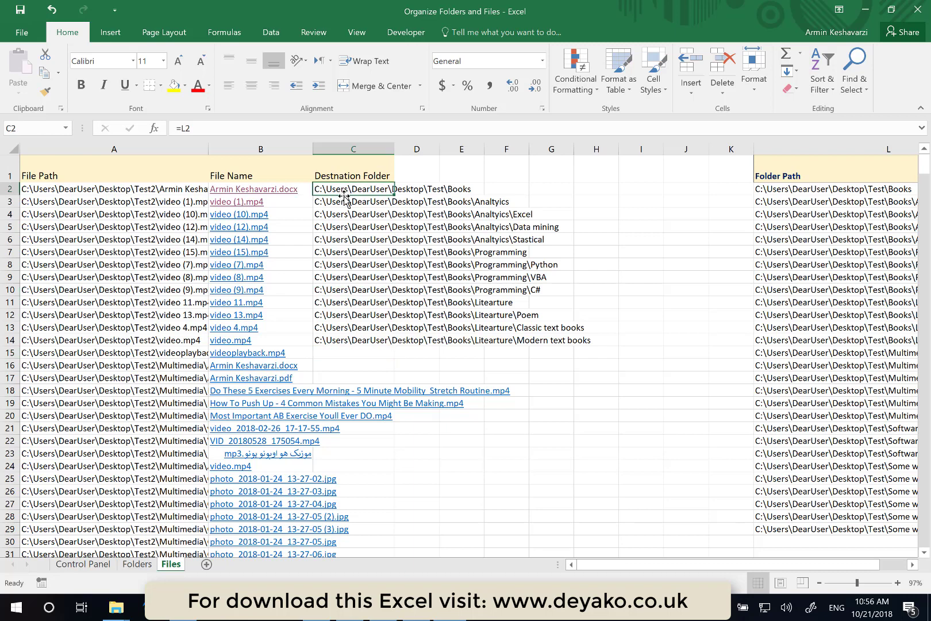
{"action": "left_click_drag", "start_coordinate": [343, 214], "coordinate": [344, 339]}
{"action": "key", "text": "ctrl+c"}
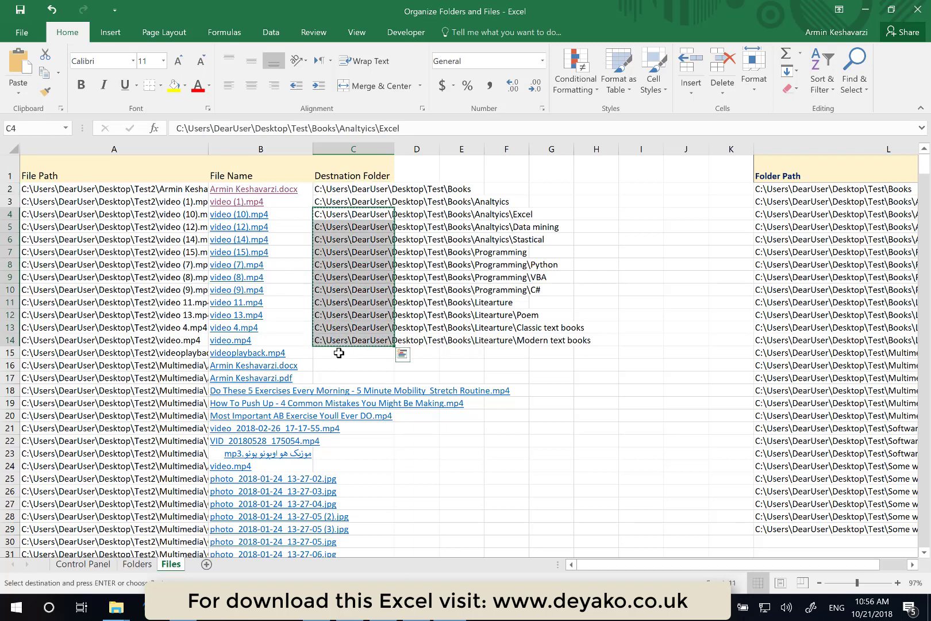
{"action": "left_click", "coordinate": [339, 353]}
{"action": "key", "text": "ctrl+v"}
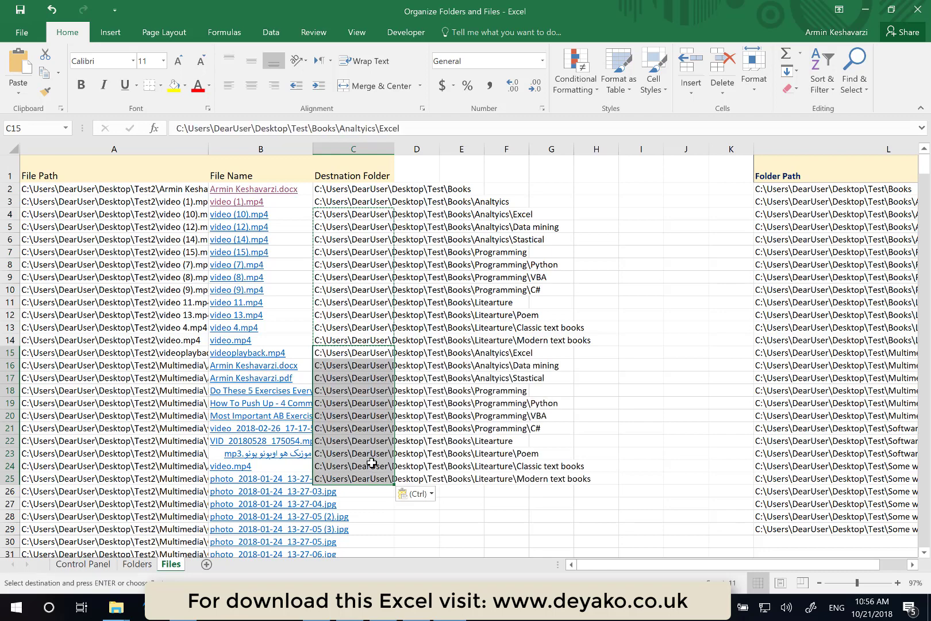
- Fill the last destination path in C25 down the rest of the file list
{"action": "left_click", "coordinate": [371, 479]}
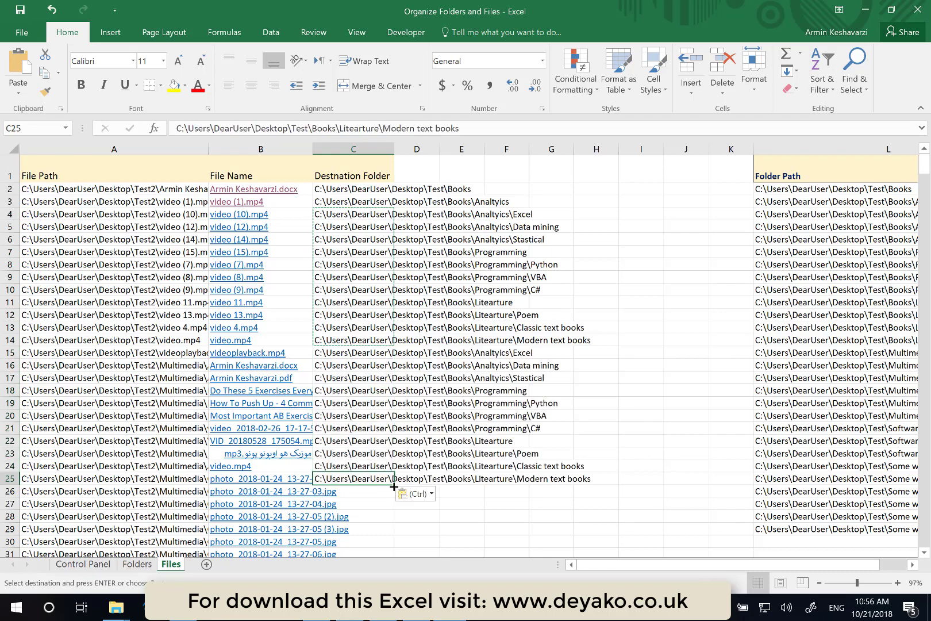
{"action": "double_click", "coordinate": [394, 486]}
{"action": "scroll", "coordinate": [394, 488], "scroll_direction": "down", "scroll_amount": 20}
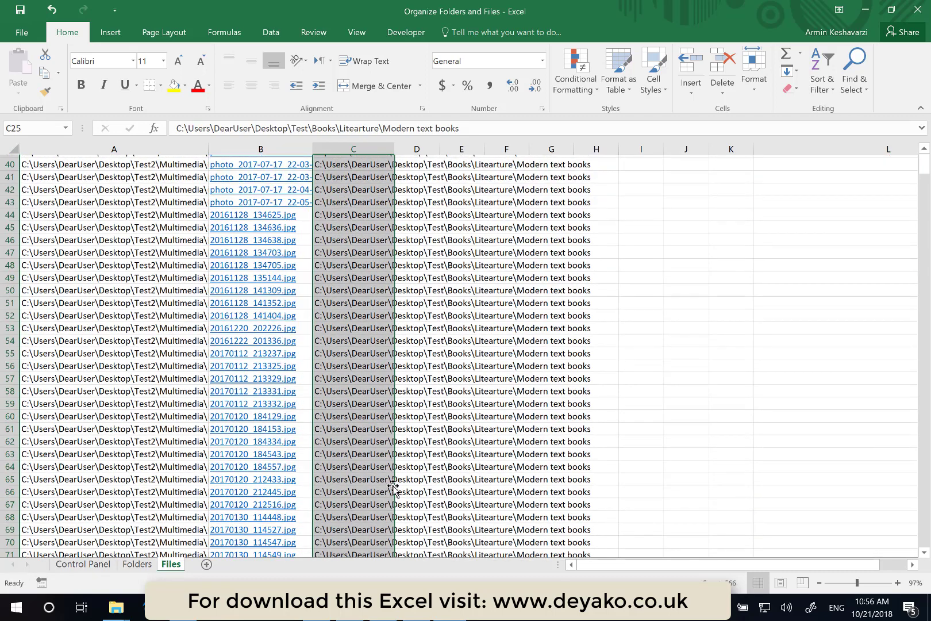
{"action": "scroll", "coordinate": [393, 488], "scroll_direction": "down", "scroll_amount": 20}
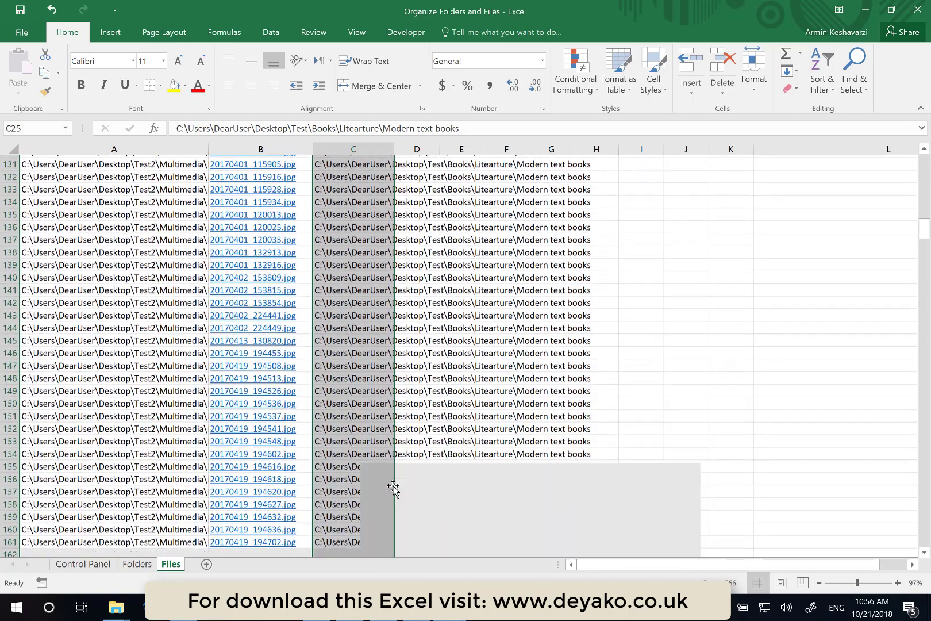
{"action": "scroll", "coordinate": [393, 488], "scroll_direction": "down", "scroll_amount": 8}
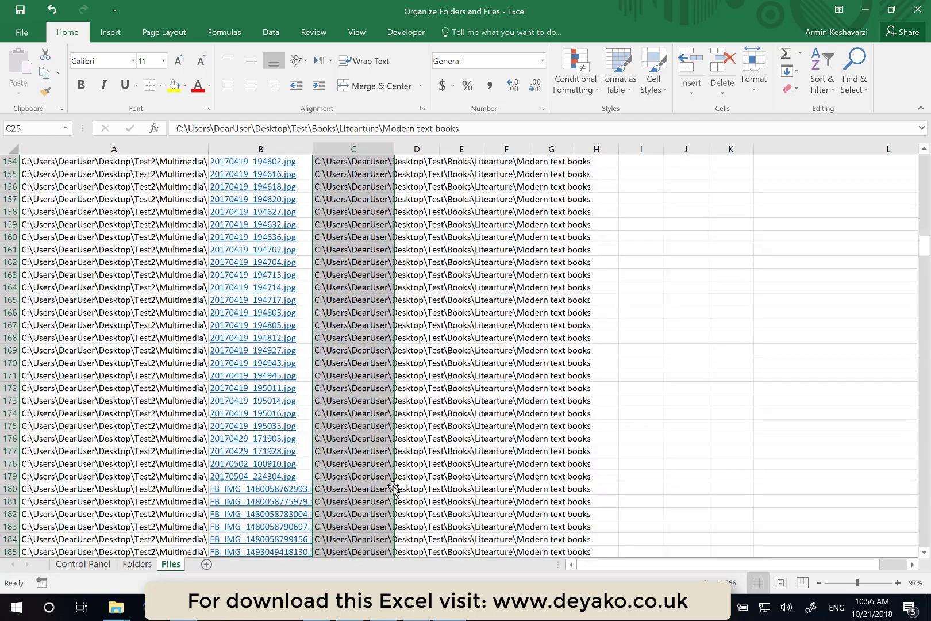
{"action": "scroll", "coordinate": [394, 488], "scroll_direction": "up", "scroll_amount": 20}
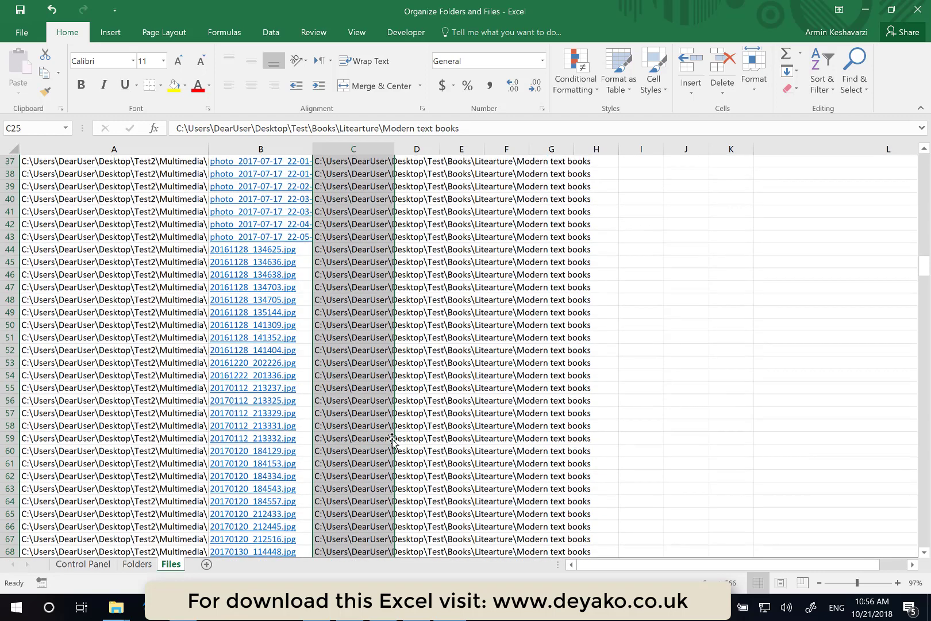
{"action": "scroll", "coordinate": [407, 258], "scroll_direction": "up", "scroll_amount": 12}
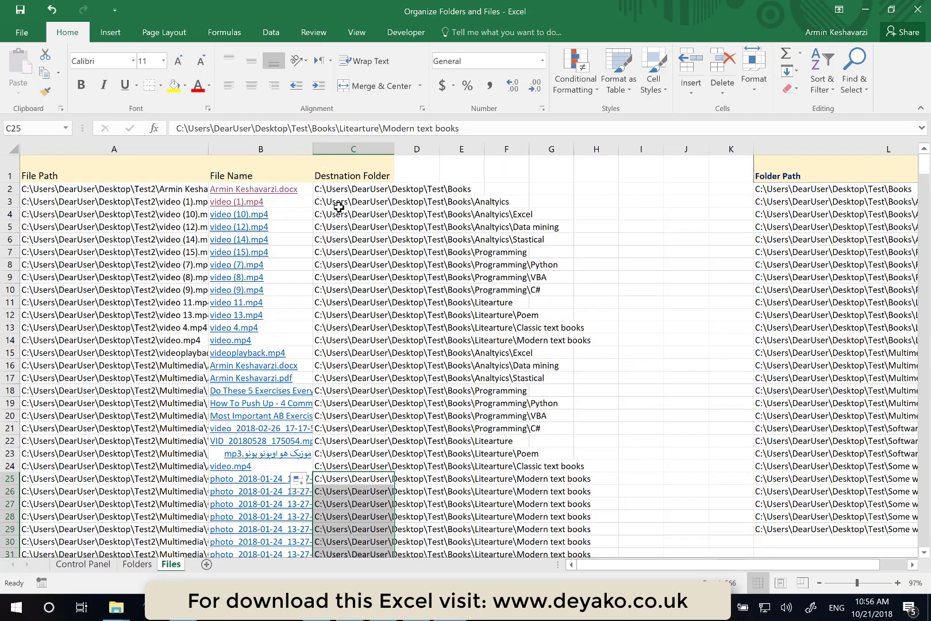
- Run Move Files from the Control Panel sheet and acknowledge the completion message
{"action": "left_click", "coordinate": [100, 566]}
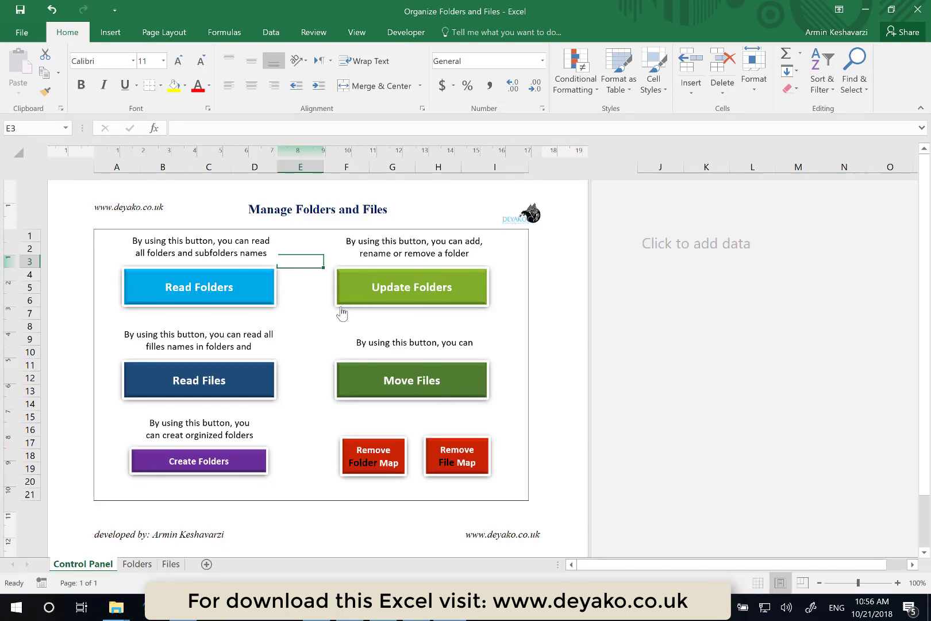
{"action": "left_click", "coordinate": [391, 369]}
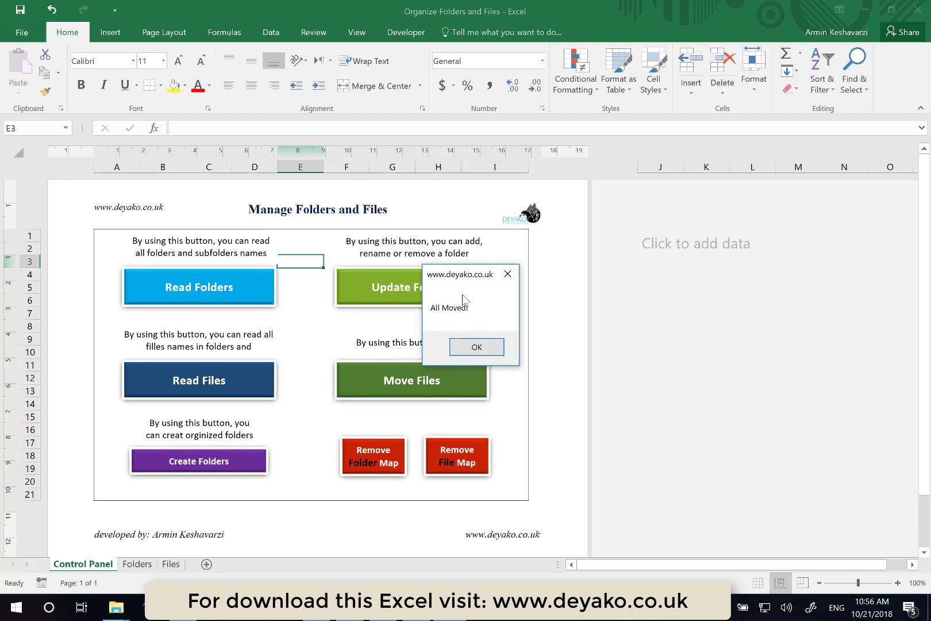
{"action": "left_click", "coordinate": [483, 347]}
- Open the first file's Word document hyperlink on the Files sheet to check it, then close Word
{"action": "left_click", "coordinate": [171, 564]}
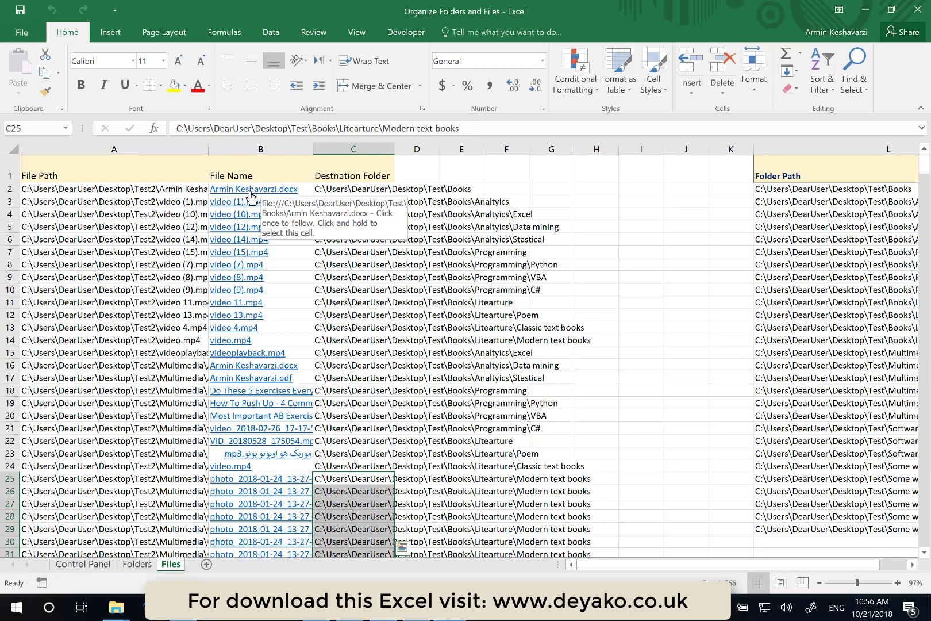
{"action": "left_click", "coordinate": [251, 192]}
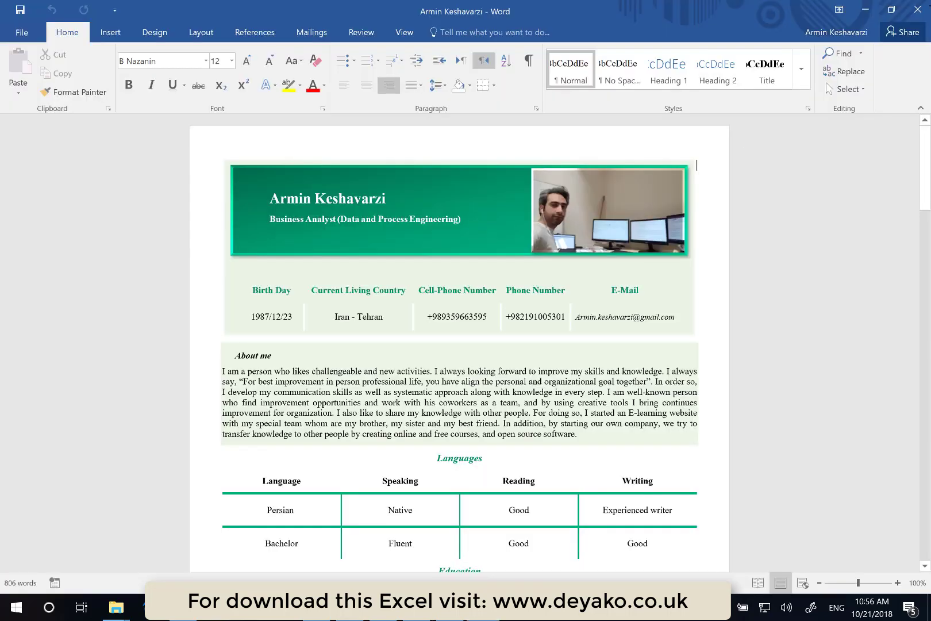
{"action": "left_click", "coordinate": [918, 12]}
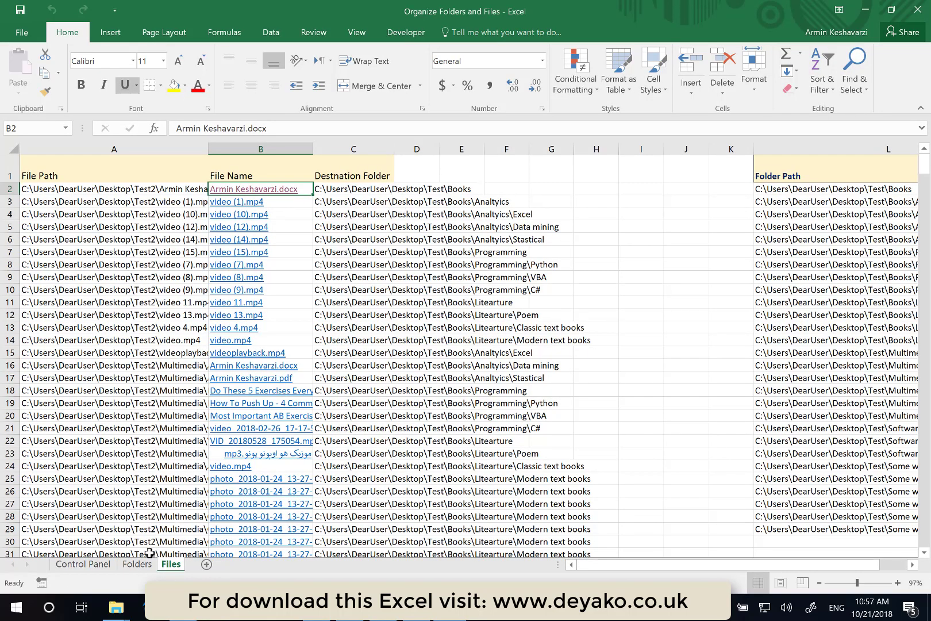
- Open the Books folder hyperlink on the Folders sheet to inspect its contents, then close the folder window
{"action": "left_click", "coordinate": [138, 569]}
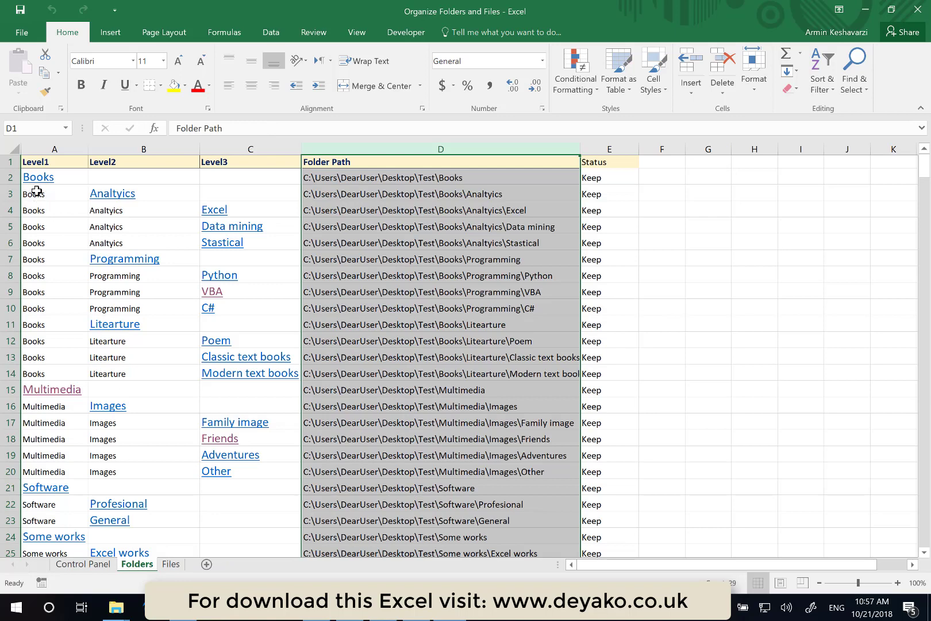
{"action": "left_click", "coordinate": [41, 183]}
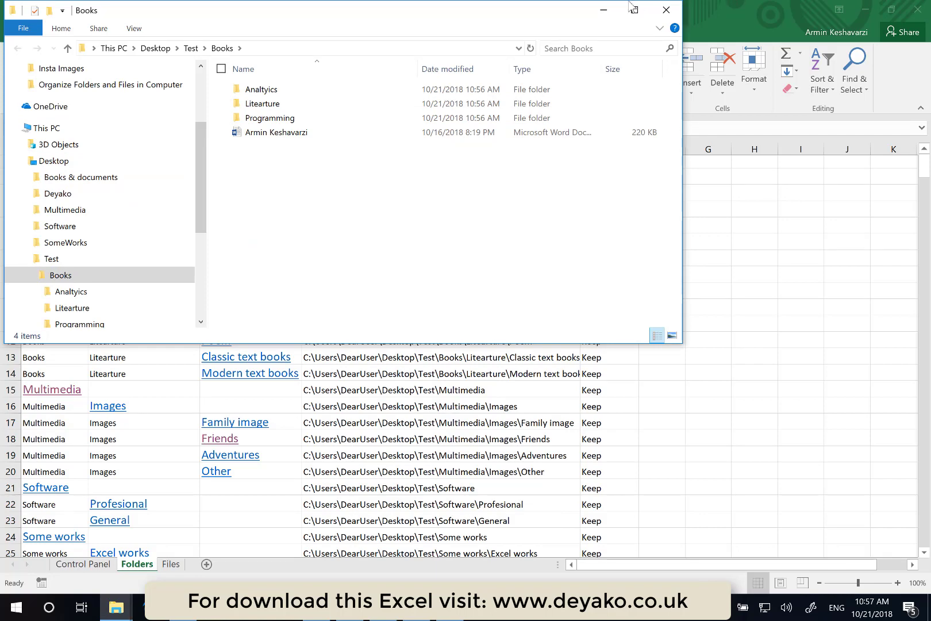
{"action": "left_click", "coordinate": [604, 10]}
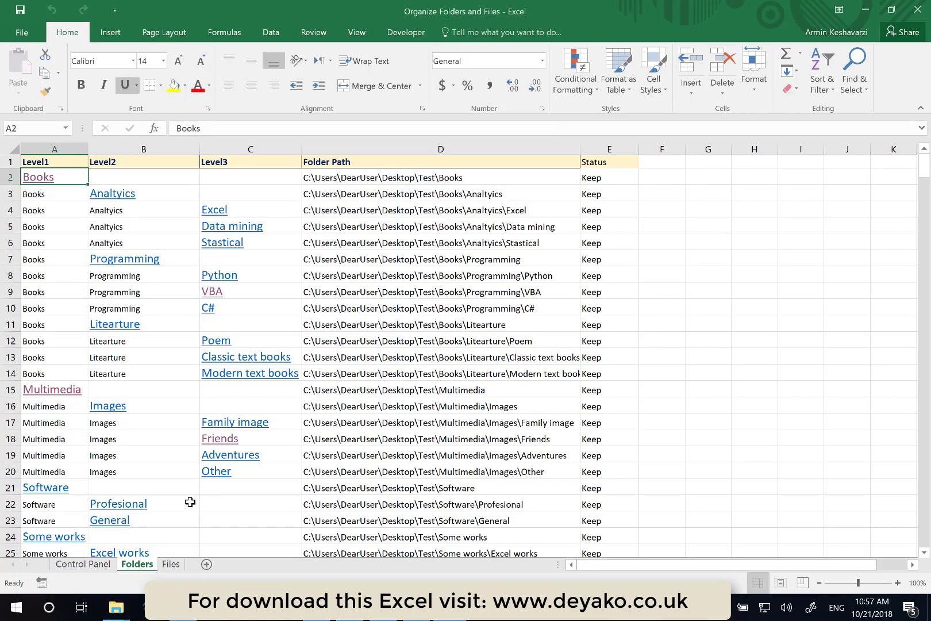
- Widen the File Path column on the Files sheet to show full paths
{"action": "left_click", "coordinate": [173, 565]}
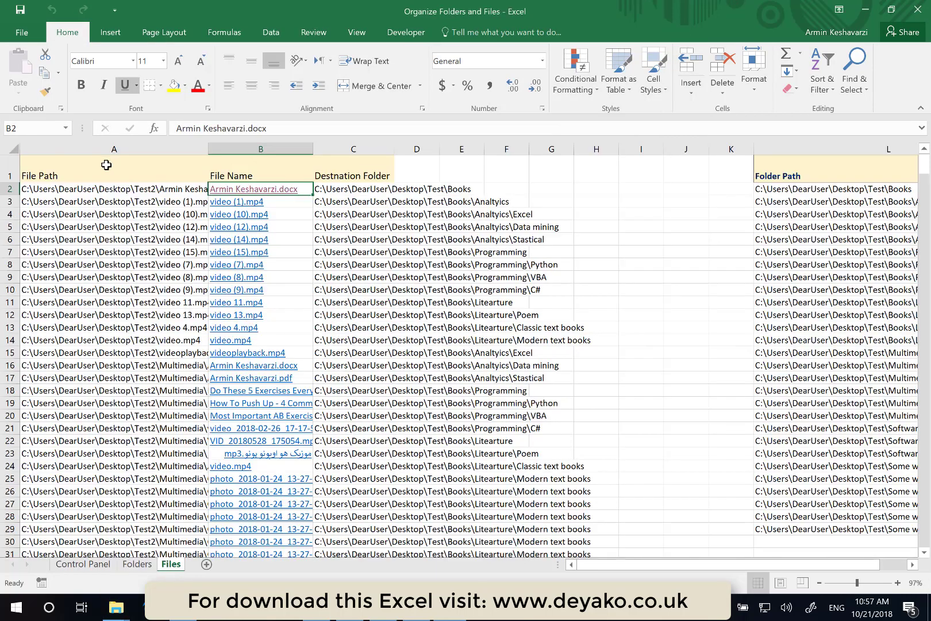
{"action": "left_click", "coordinate": [126, 197]}
{"action": "left_click", "coordinate": [134, 189]}
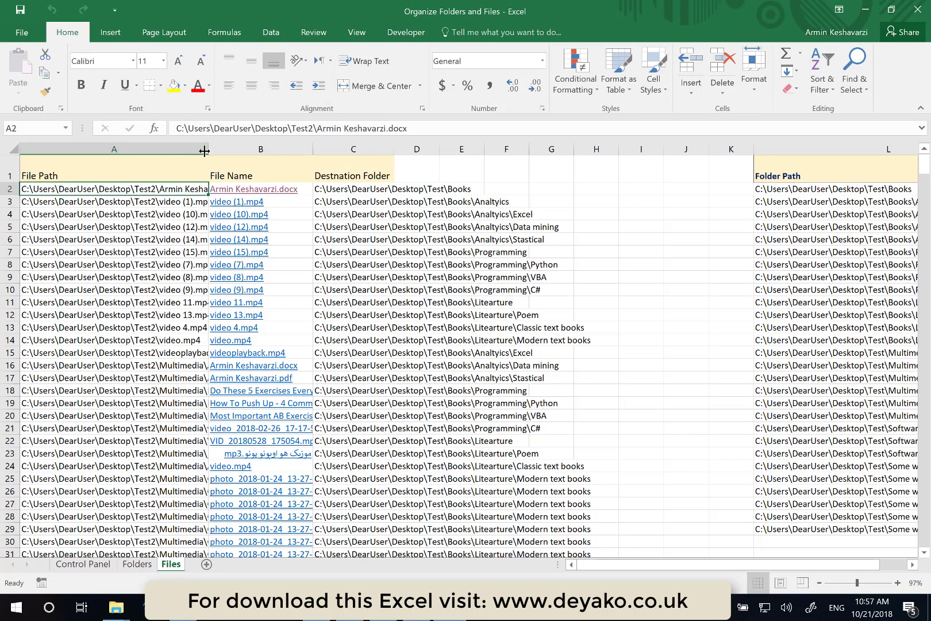
{"action": "left_click_drag", "start_coordinate": [209, 150], "coordinate": [256, 150]}
{"action": "left_click_drag", "start_coordinate": [315, 150], "coordinate": [314, 150]}
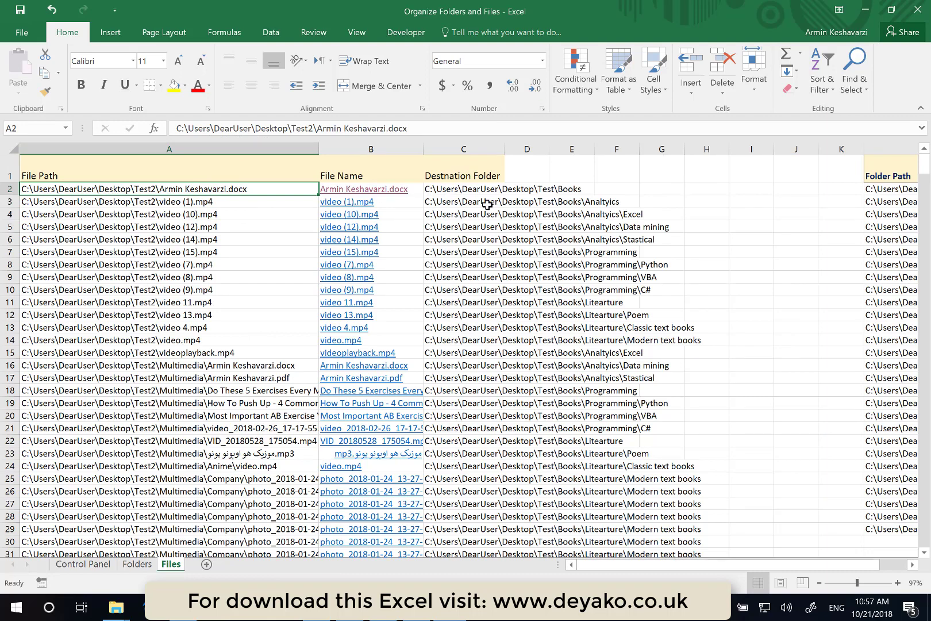
{"action": "left_click", "coordinate": [462, 149]}
{"action": "key", "text": "ctrl+c"}
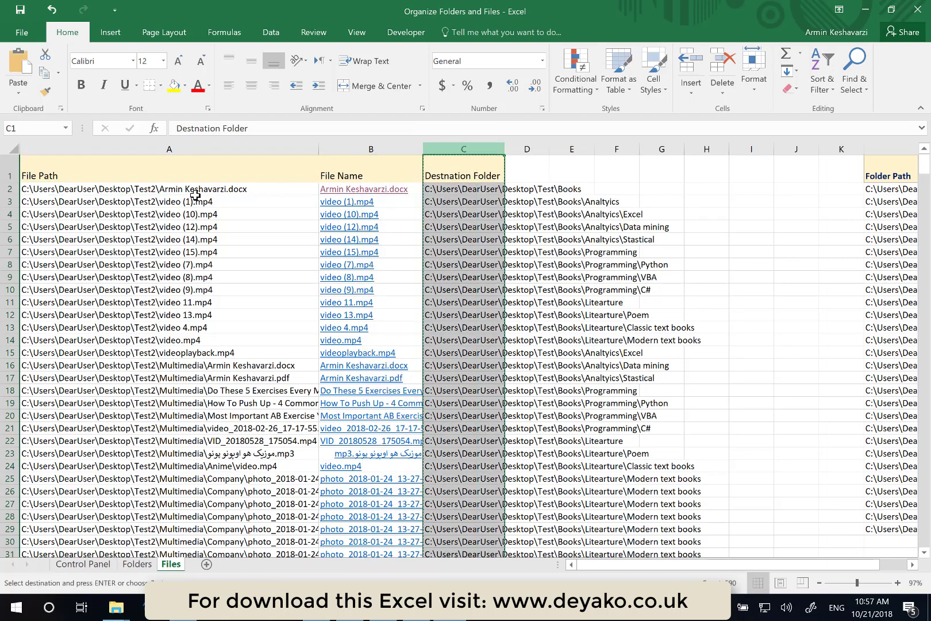
{"action": "left_click", "coordinate": [169, 151]}
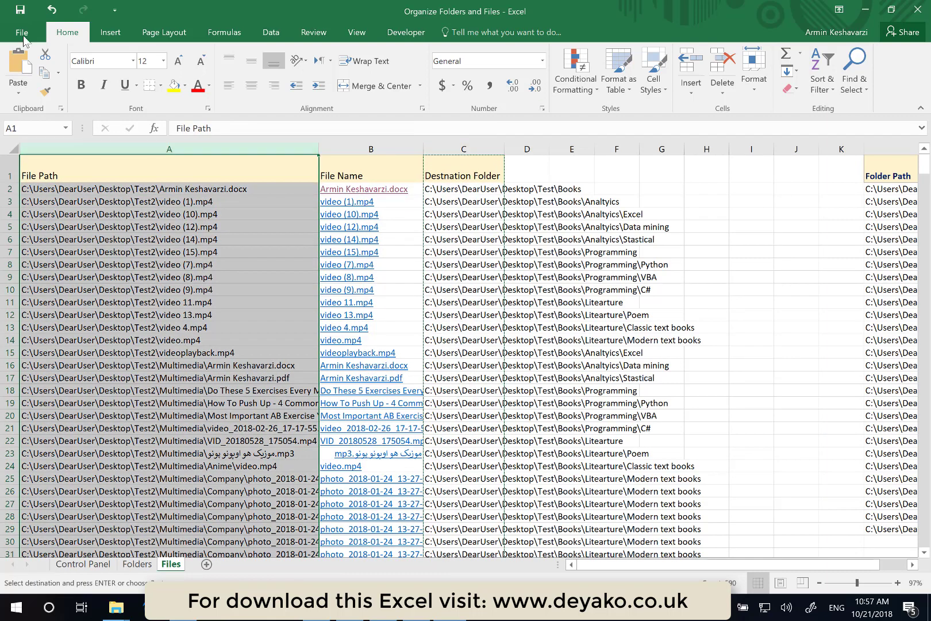
{"action": "left_click", "coordinate": [18, 92]}
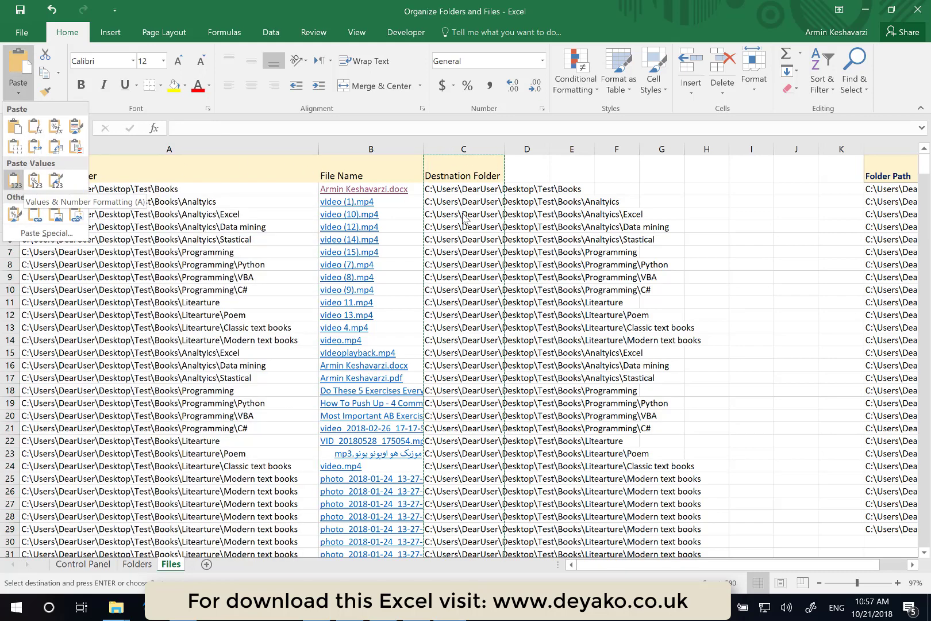
{"action": "key", "text": "Escape"}
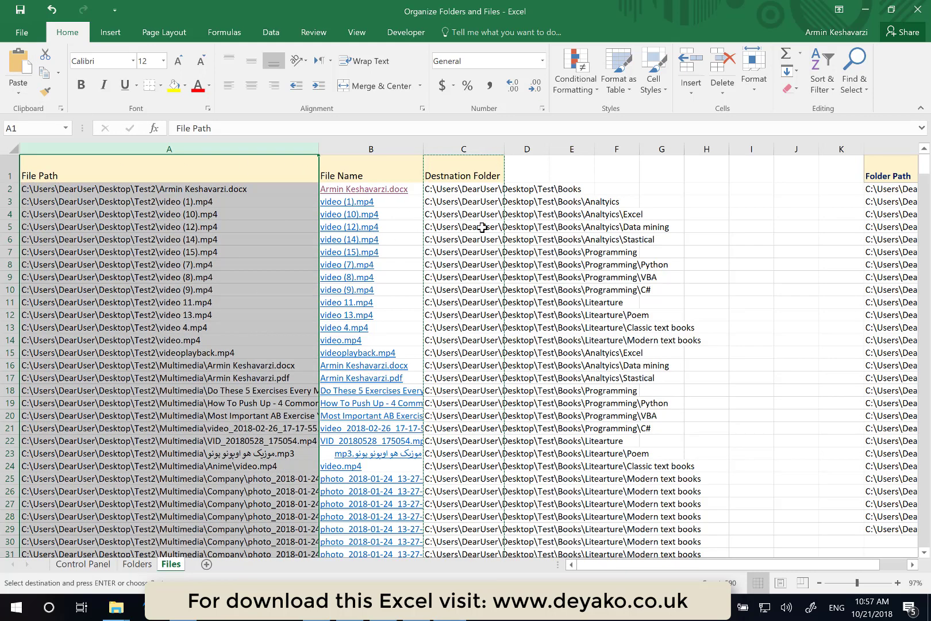
- Run Read Files from the Control Panel, choosing the root folder to read again
{"action": "left_click", "coordinate": [84, 564]}
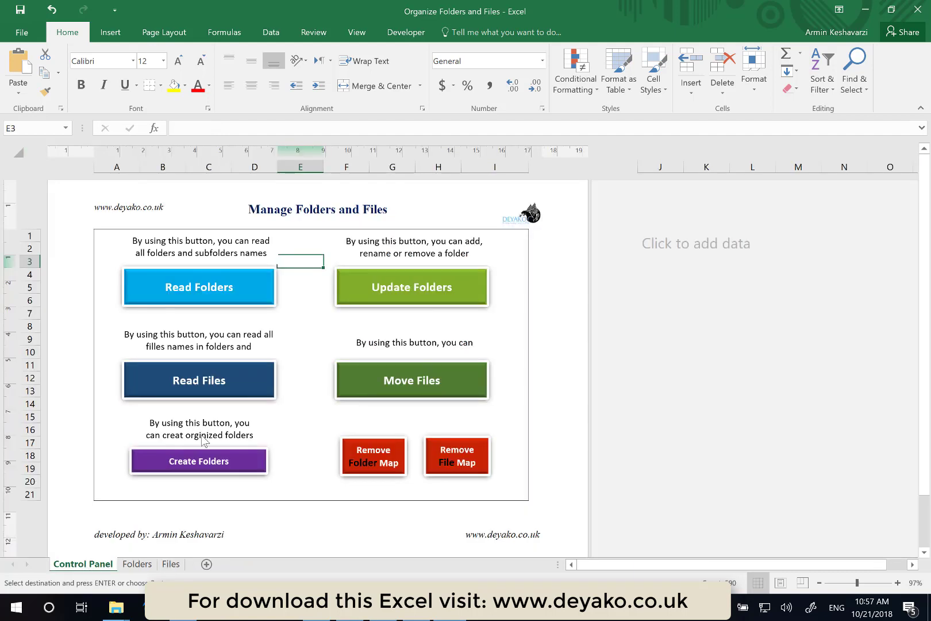
{"action": "left_click", "coordinate": [202, 373]}
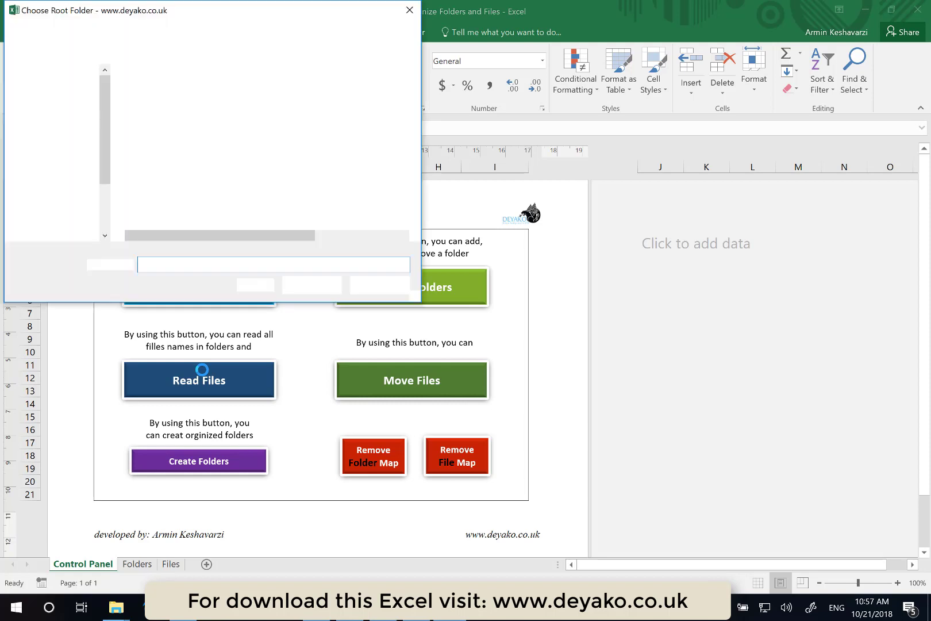
{"action": "left_click", "coordinate": [166, 165]}
{"action": "left_click", "coordinate": [310, 286]}
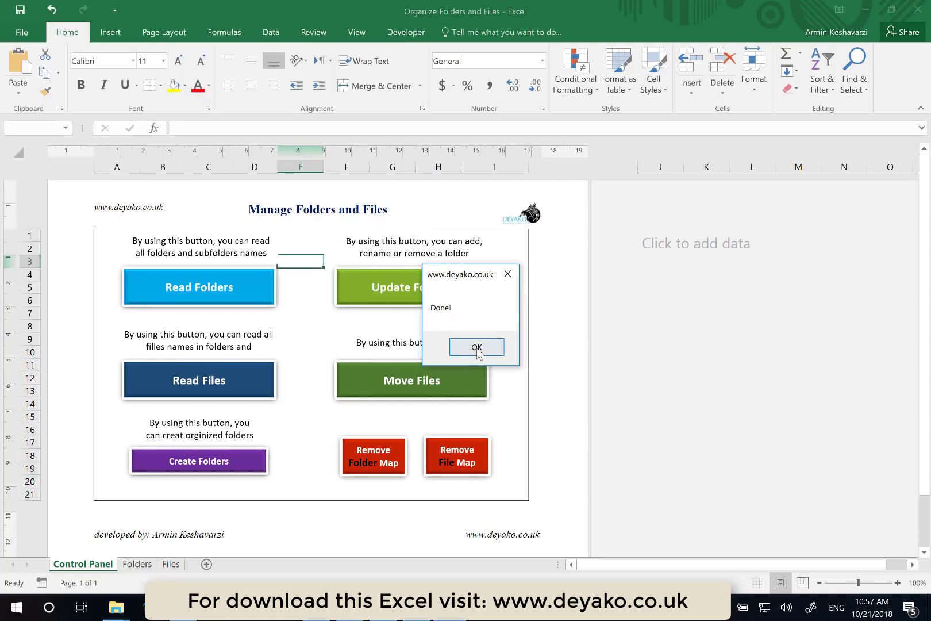
- Confirm the Read Files completion and autofit the File Path column on the Files sheet to show full paths
{"action": "left_click", "coordinate": [477, 348]}
{"action": "left_click", "coordinate": [136, 564]}
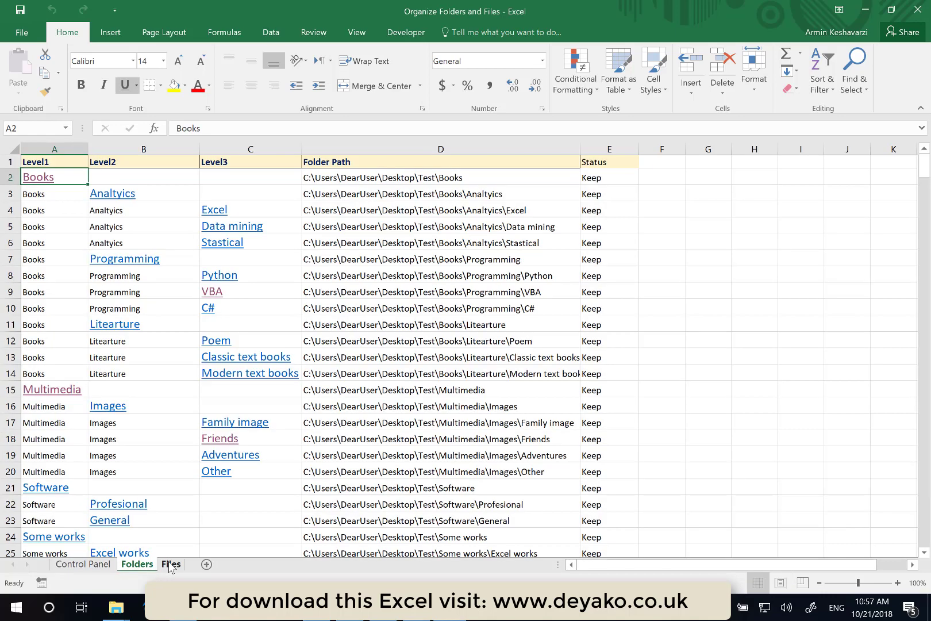
{"action": "left_click", "coordinate": [170, 565]}
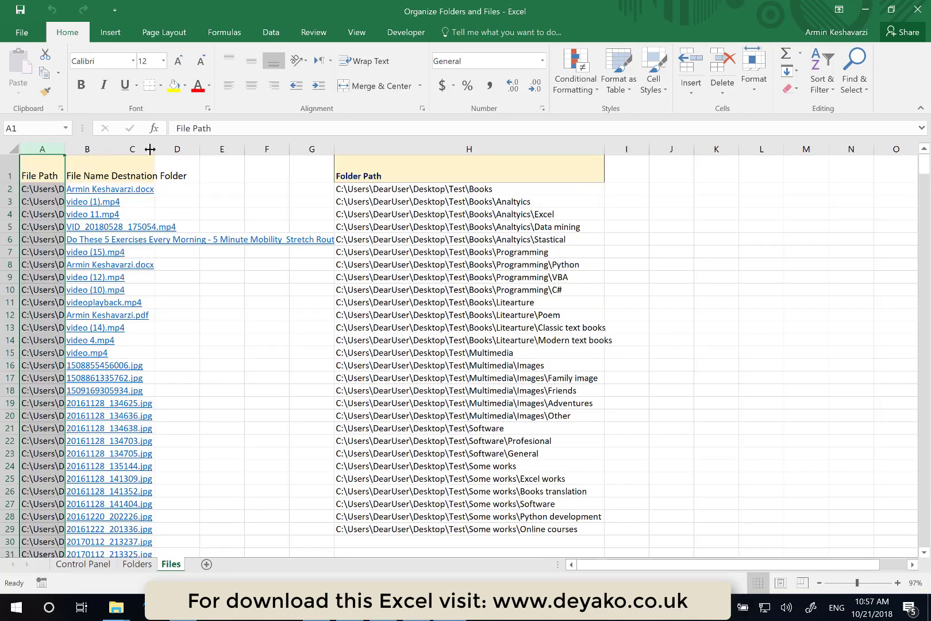
{"action": "double_click", "coordinate": [66, 147]}
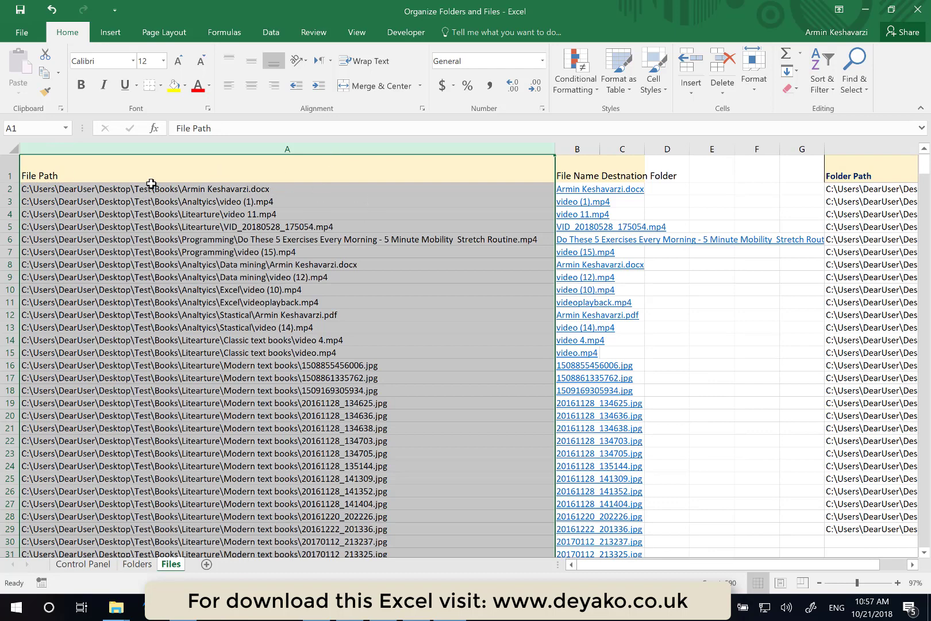
- Clear the file list using Remove File Map from the Control Panel
{"action": "left_click", "coordinate": [80, 565]}
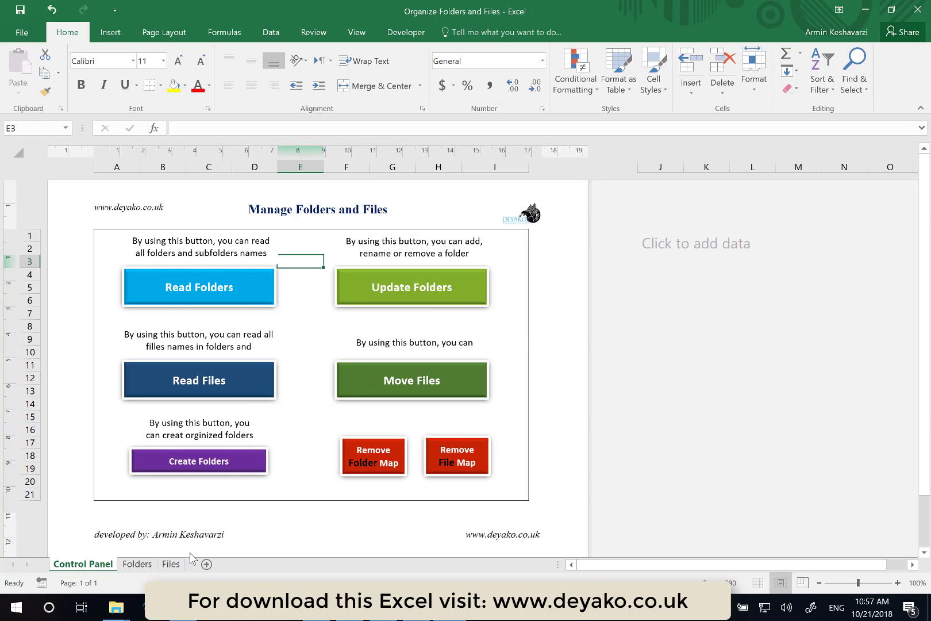
{"action": "left_click", "coordinate": [165, 569]}
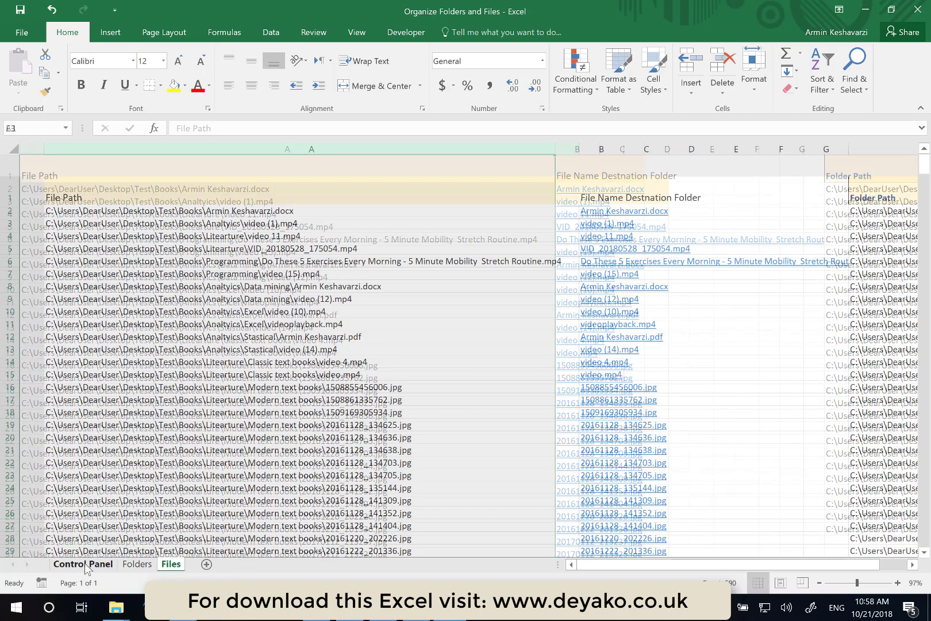
{"action": "left_click", "coordinate": [84, 563]}
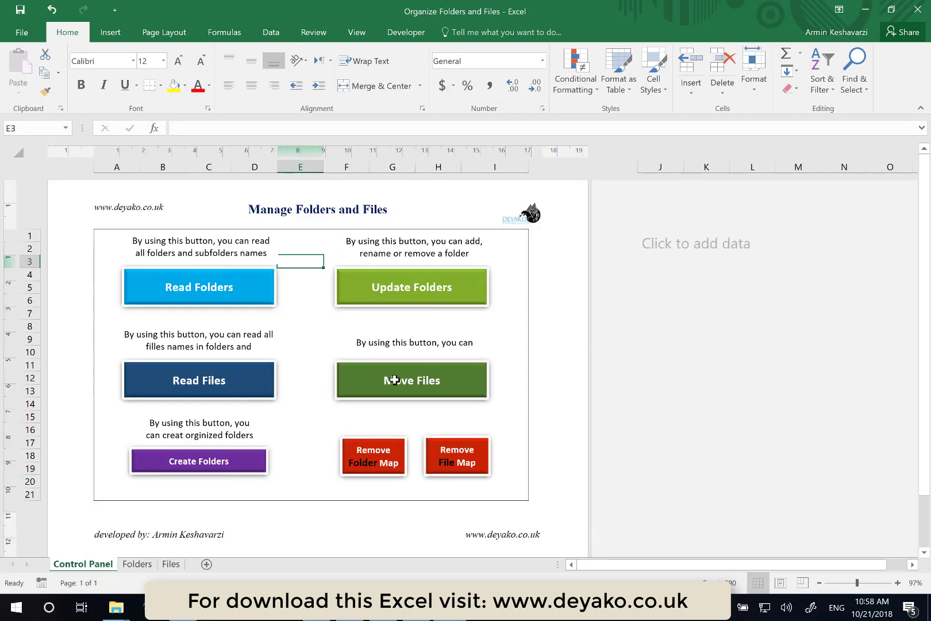
{"action": "left_click", "coordinate": [455, 470]}
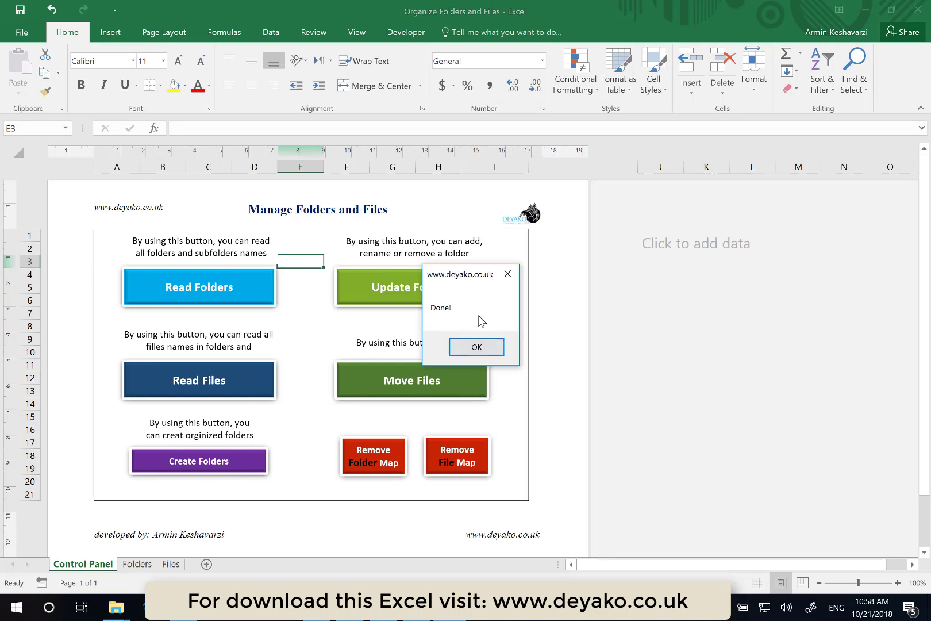
{"action": "left_click", "coordinate": [478, 346]}
- Delete the leftover Folder Path column from the Files sheet
{"action": "left_click", "coordinate": [168, 565]}
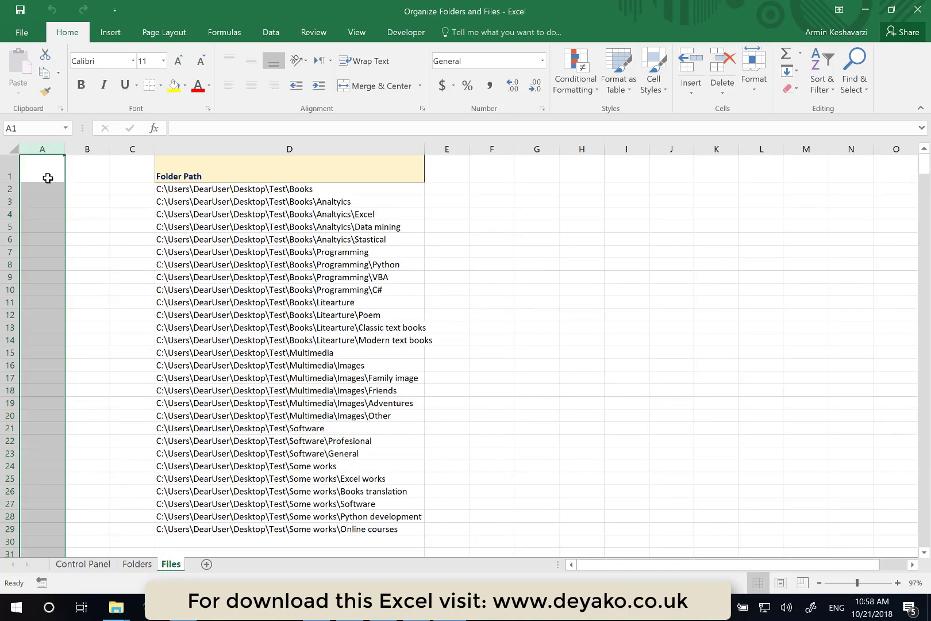
{"action": "left_click", "coordinate": [312, 151]}
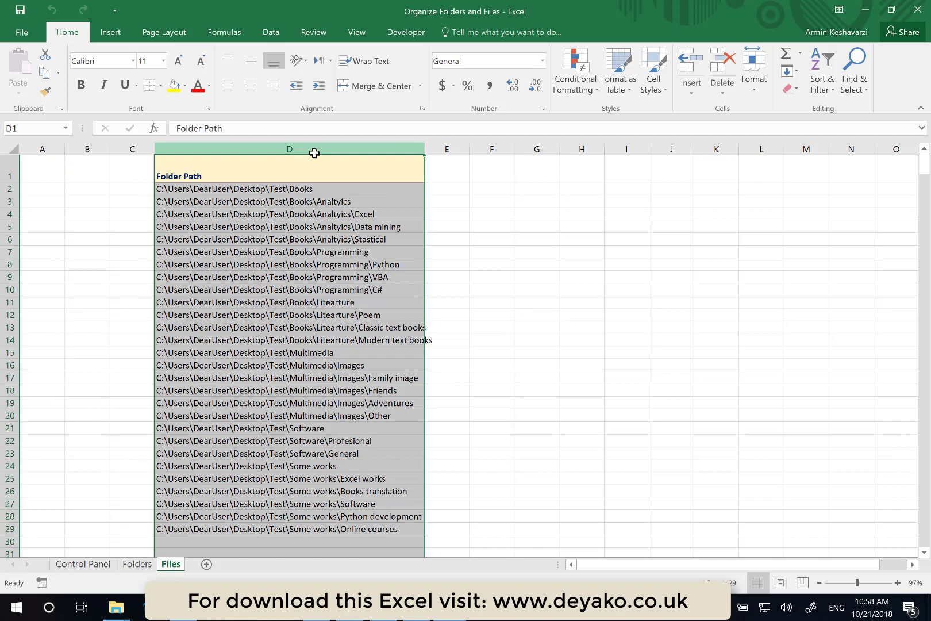
{"action": "right_click", "coordinate": [314, 152]}
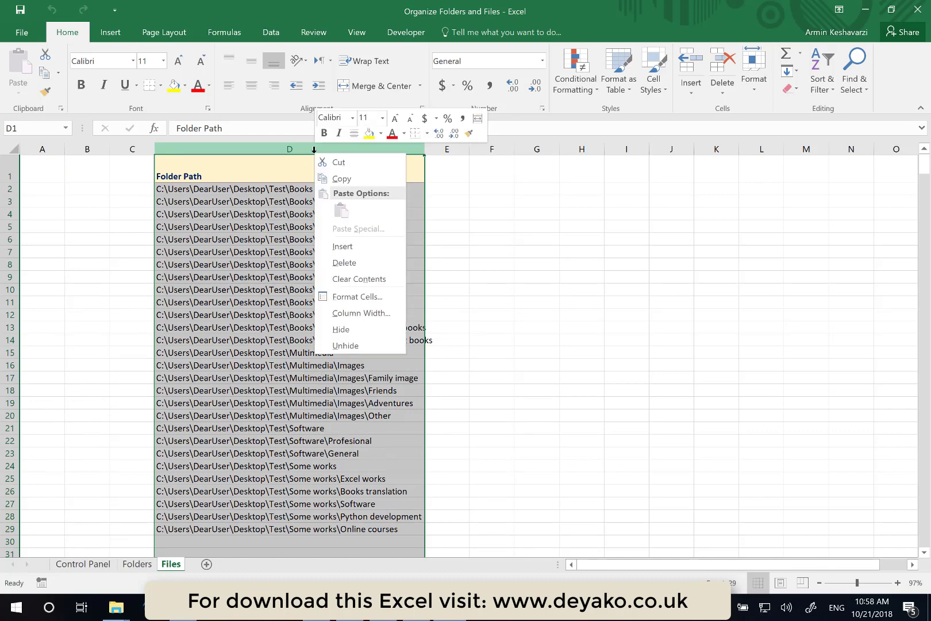
{"action": "left_click", "coordinate": [359, 264]}
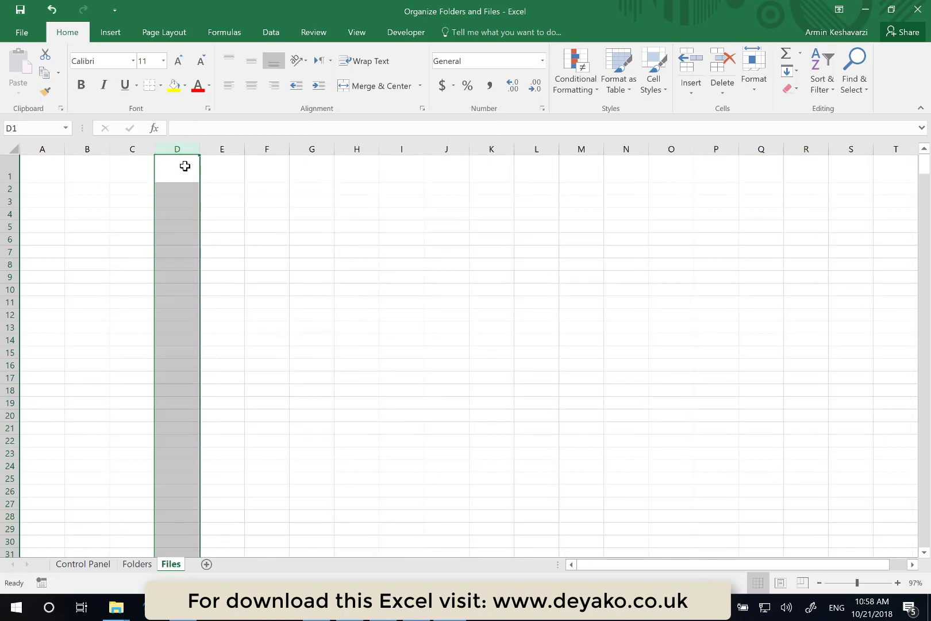
- Insert a new column before Folder Path on the Folders sheet and head it Level4
{"action": "left_click", "coordinate": [133, 565]}
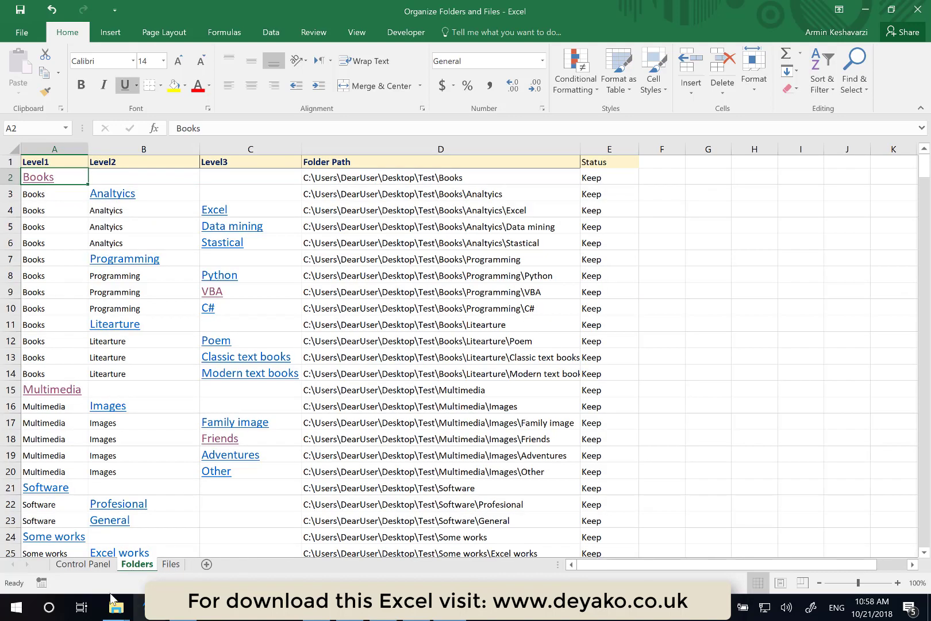
{"action": "left_click", "coordinate": [69, 564]}
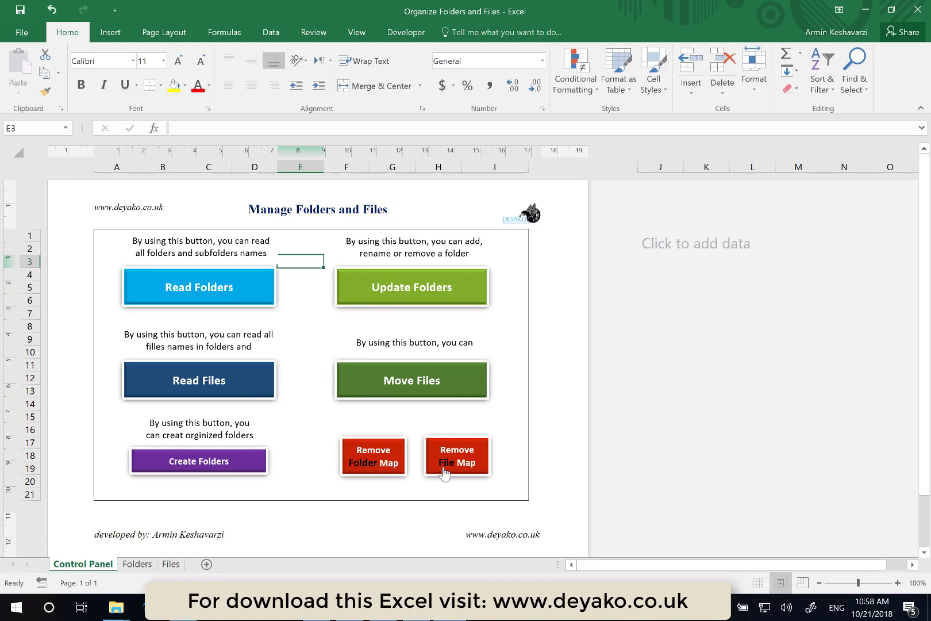
{"action": "left_click", "coordinate": [146, 566]}
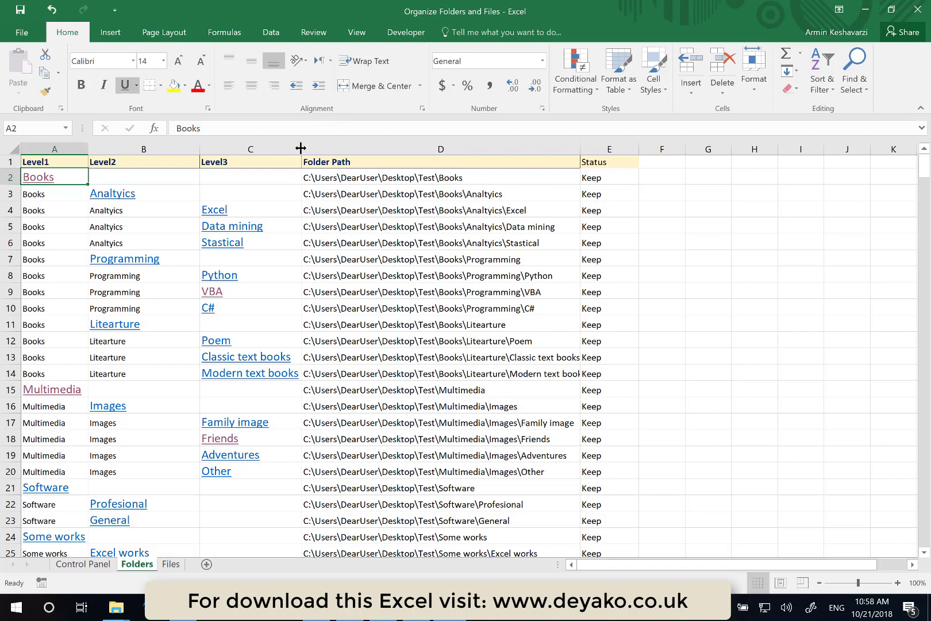
{"action": "left_click", "coordinate": [284, 145]}
{"action": "left_click", "coordinate": [315, 145]}
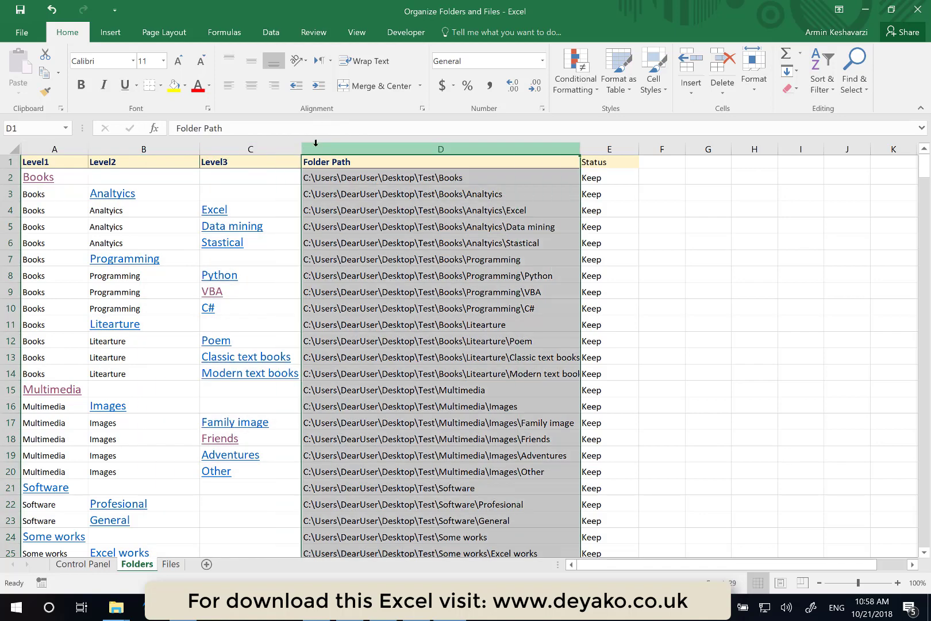
{"action": "right_click", "coordinate": [315, 143]}
{"action": "left_click", "coordinate": [351, 239]}
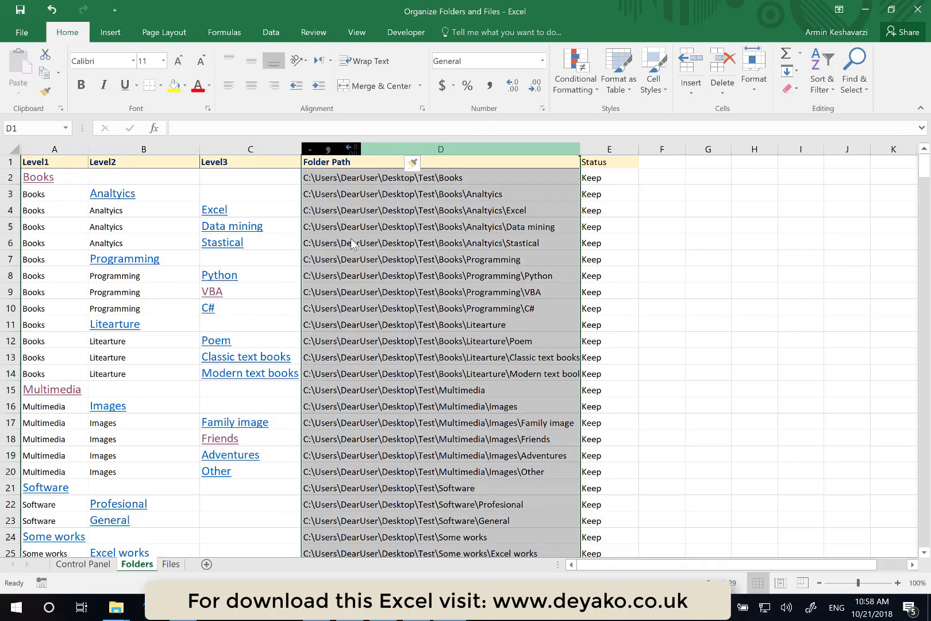
{"action": "left_click", "coordinate": [343, 165]}
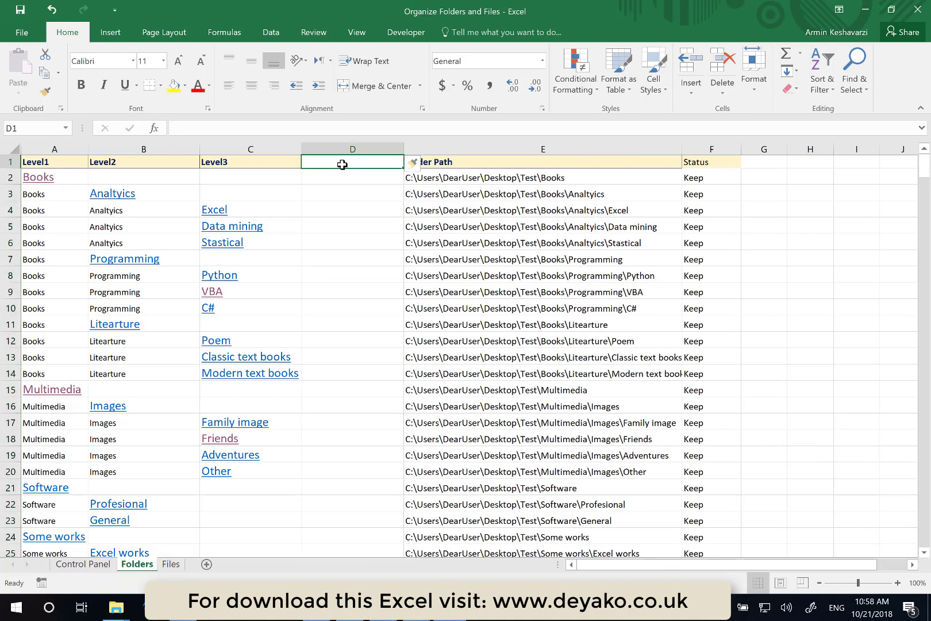
{"action": "type", "text": "Level4"}
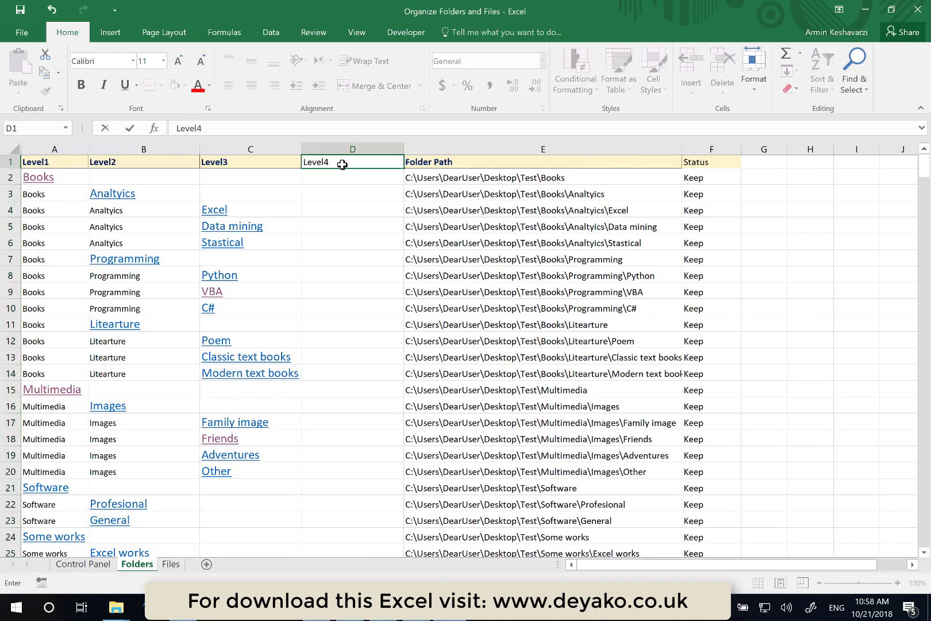
{"action": "key", "text": "Return"}
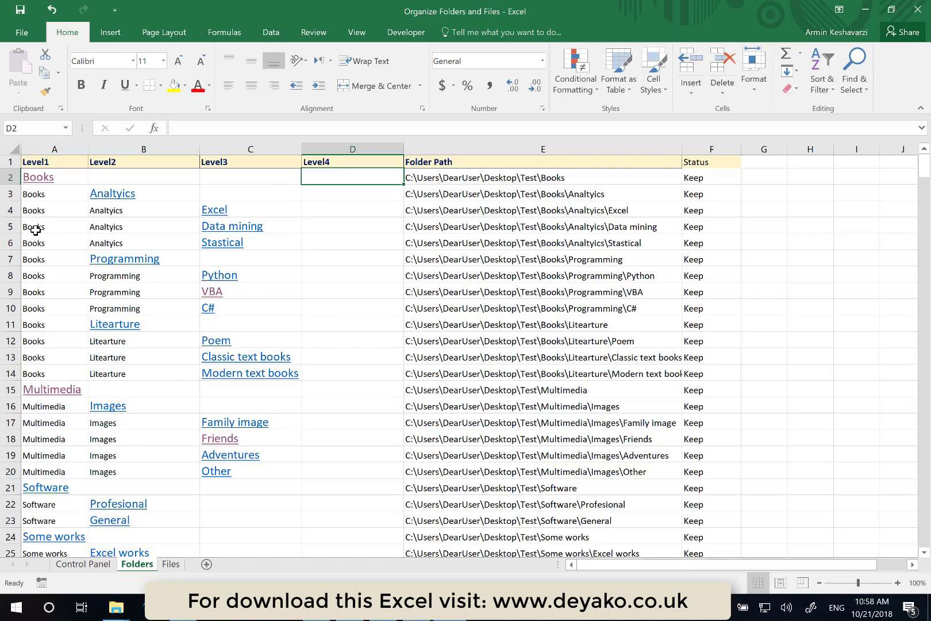
{"action": "left_click", "coordinate": [10, 226]}
{"action": "right_click", "coordinate": [10, 226]}
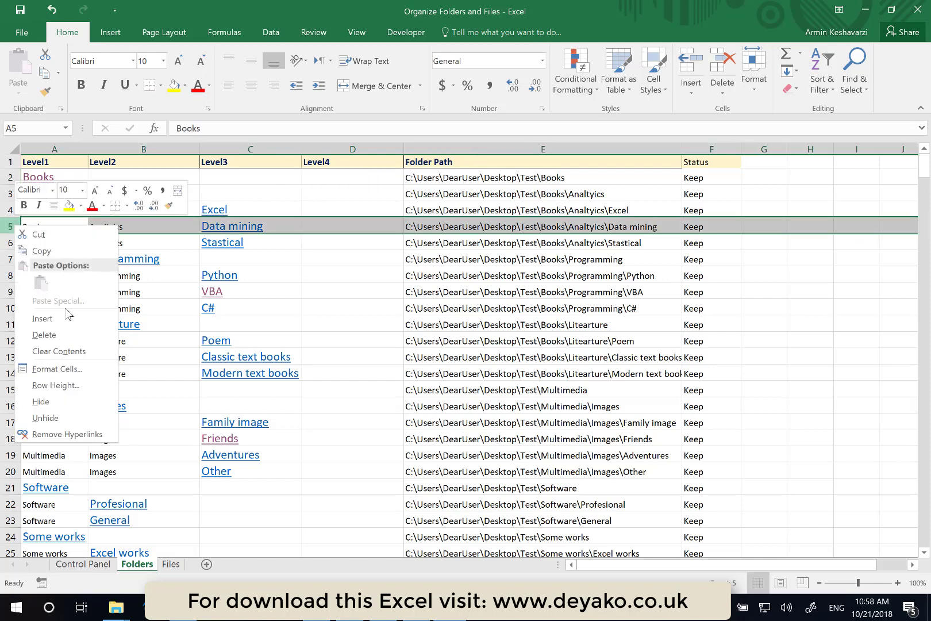
{"action": "left_click", "coordinate": [356, 268]}
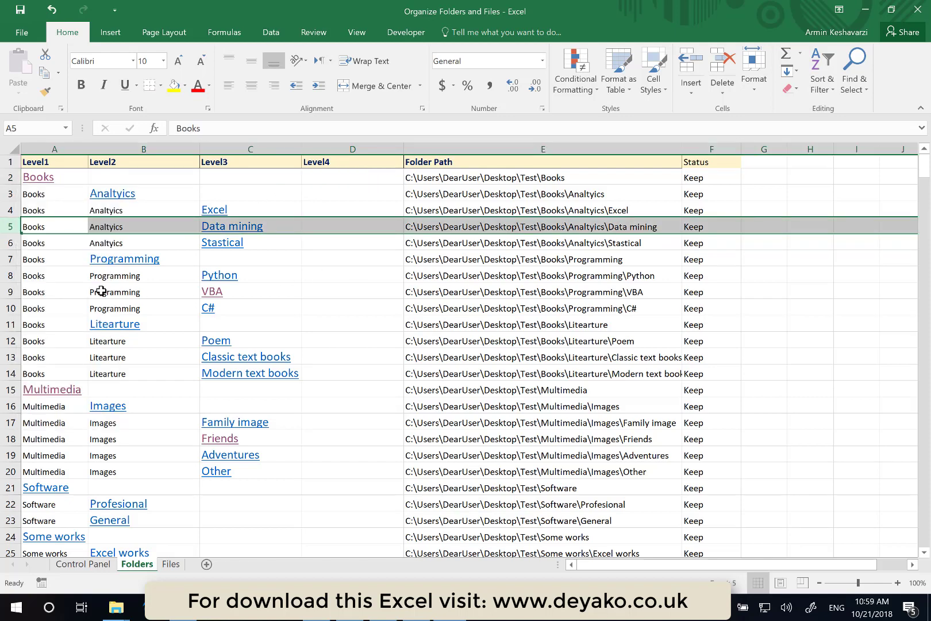
- Insert a row above the VBA folder row and enter Data anlyst with python as its Level4 name
{"action": "left_click", "coordinate": [7, 292]}
{"action": "right_click", "coordinate": [5, 292]}
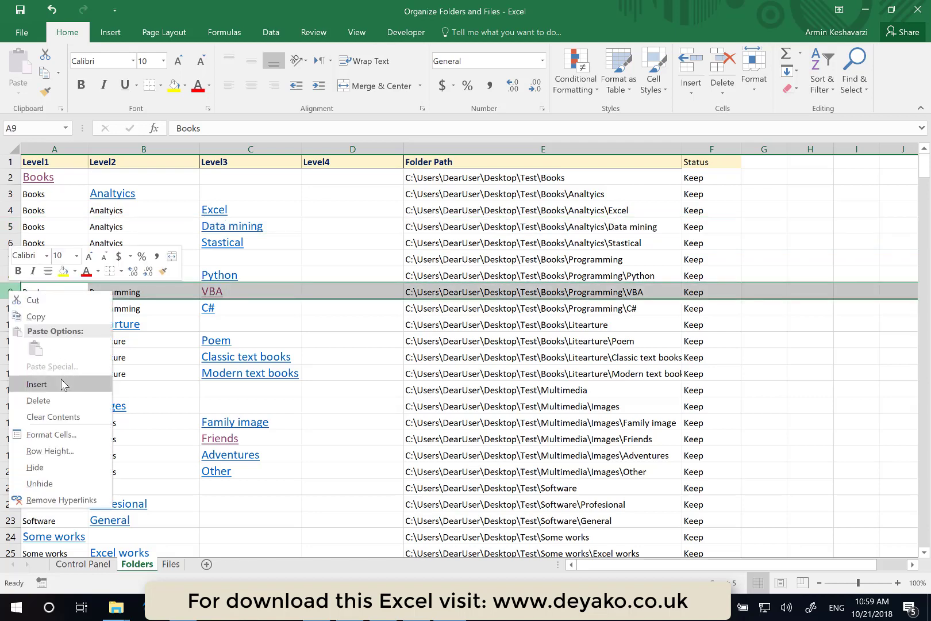
{"action": "left_click", "coordinate": [61, 379]}
{"action": "left_click", "coordinate": [337, 295]}
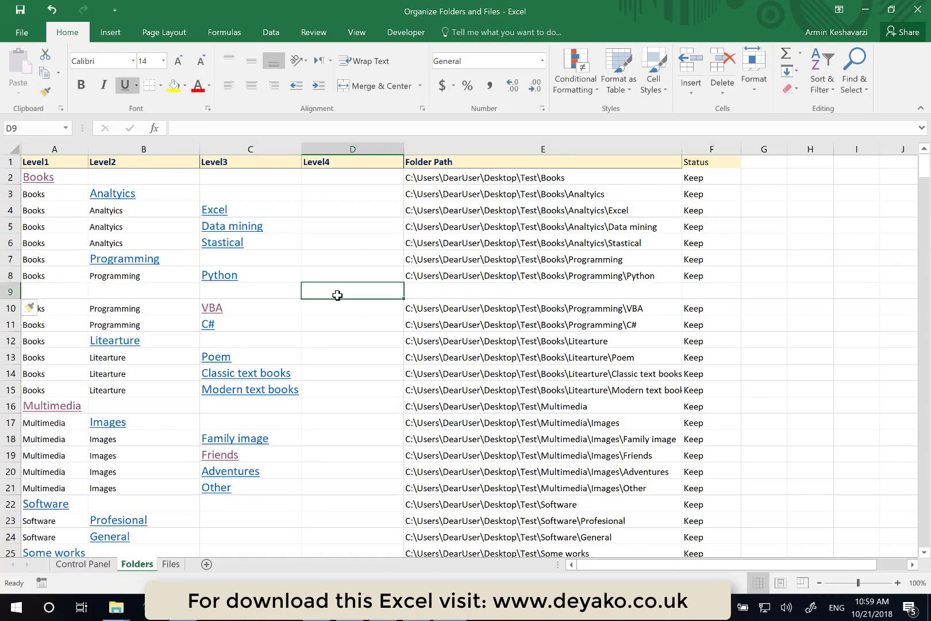
{"action": "type", "text": "Data anly"}
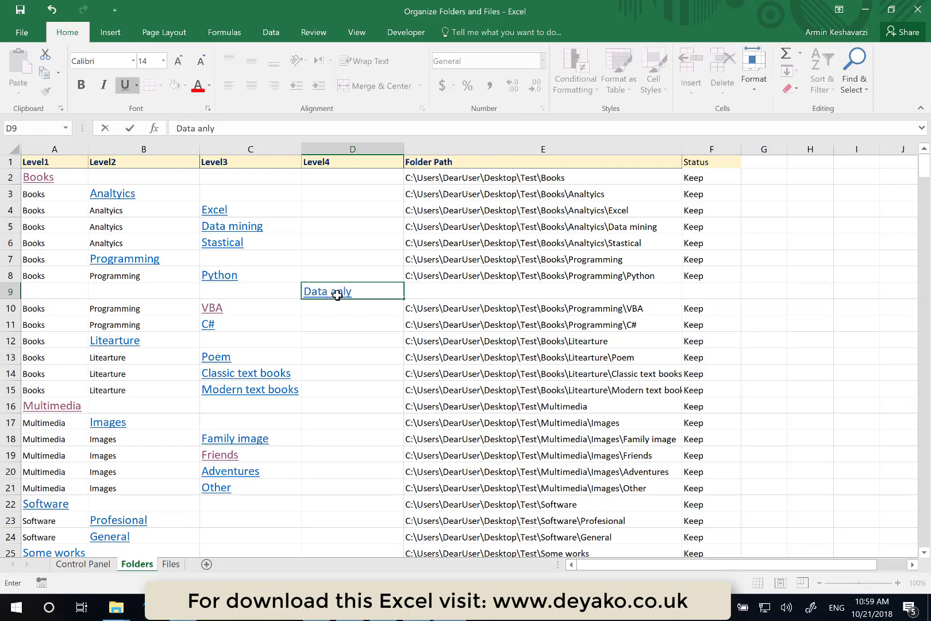
{"action": "type", "text": "st with pyt"}
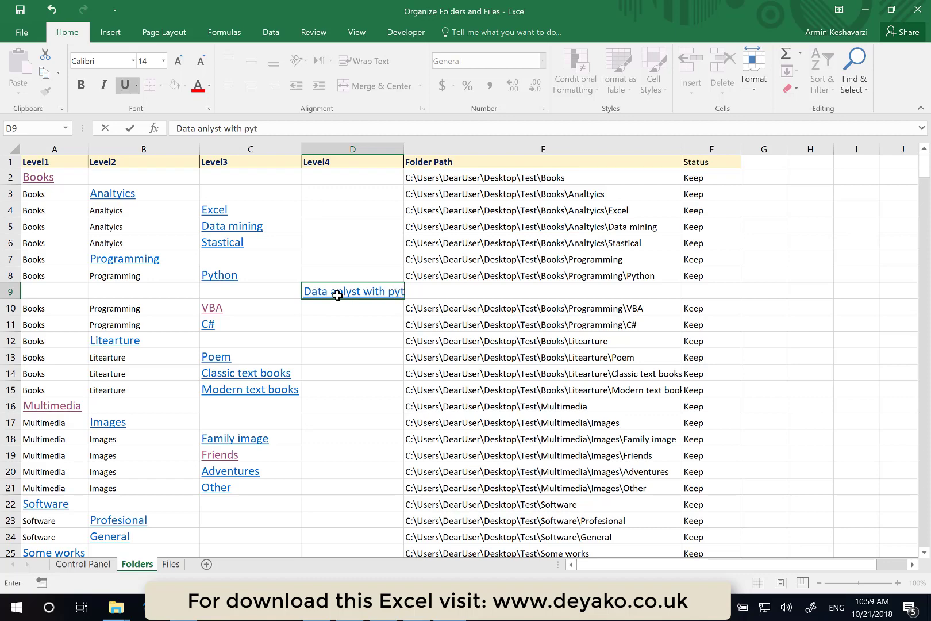
{"action": "type", "text": "hon"}
{"action": "key", "text": "Return"}
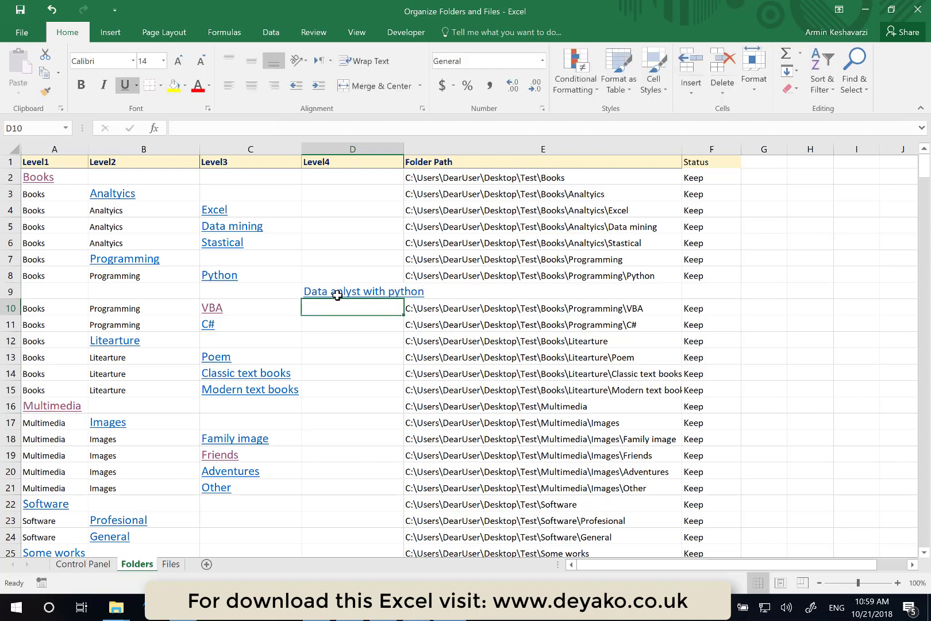
- Insert another row below it and enter Python advanced as its Level4 name
{"action": "left_click", "coordinate": [6, 309]}
{"action": "right_click", "coordinate": [6, 309]}
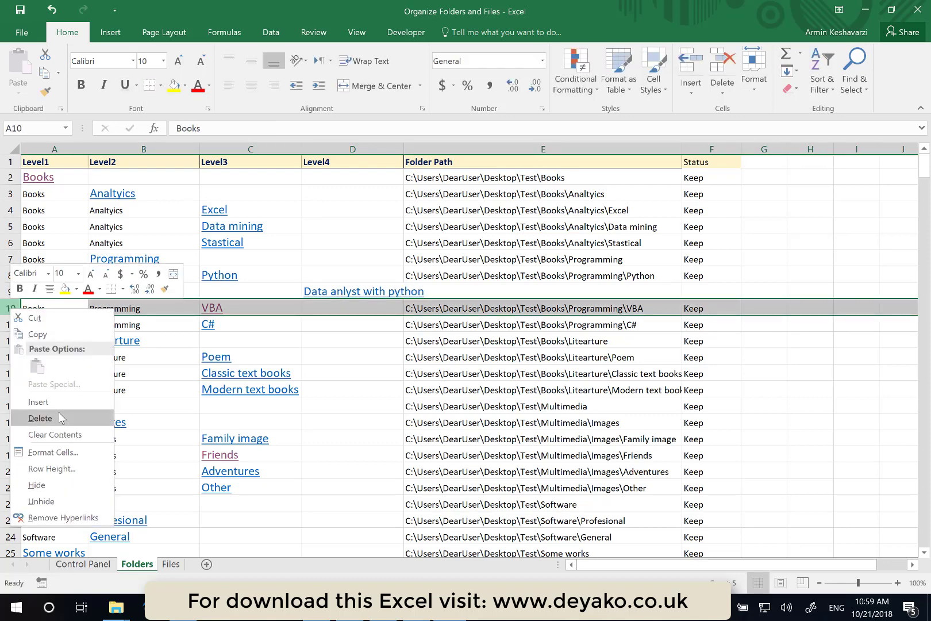
{"action": "left_click", "coordinate": [38, 402]}
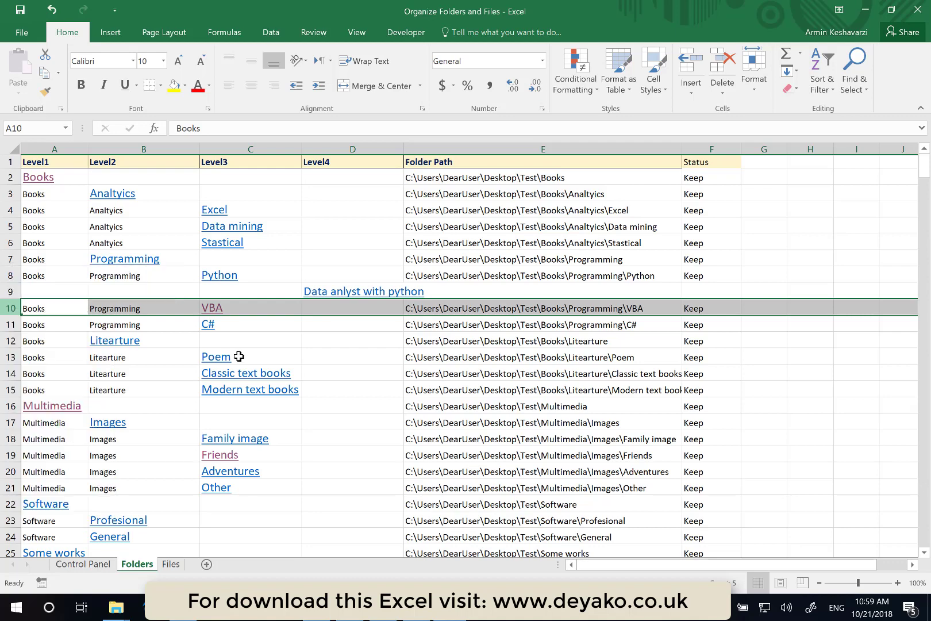
{"action": "left_click", "coordinate": [344, 309]}
{"action": "type", "text": "Pyt"}
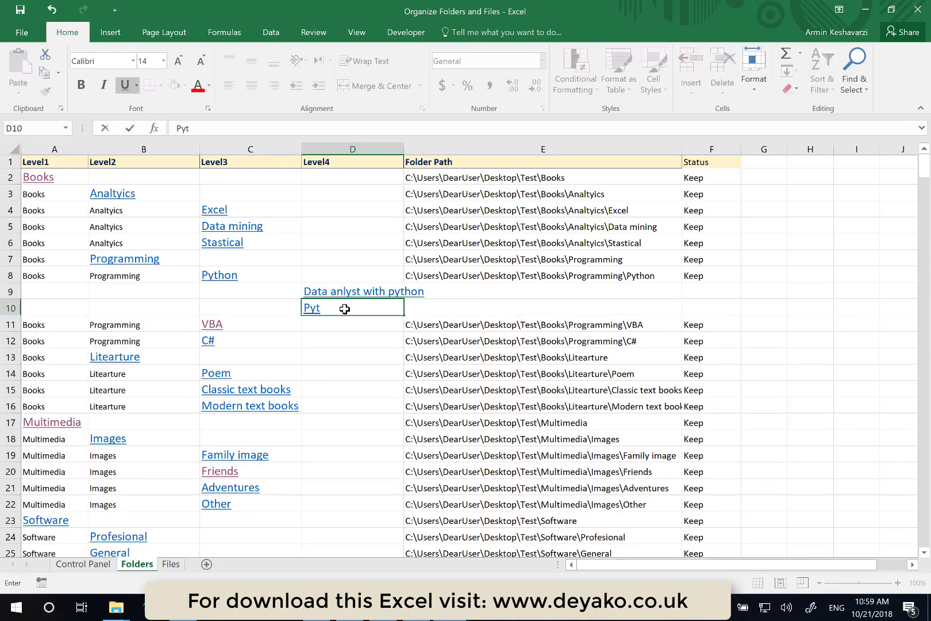
{"action": "type", "text": "hon advanced"}
{"action": "key", "text": "Return"}
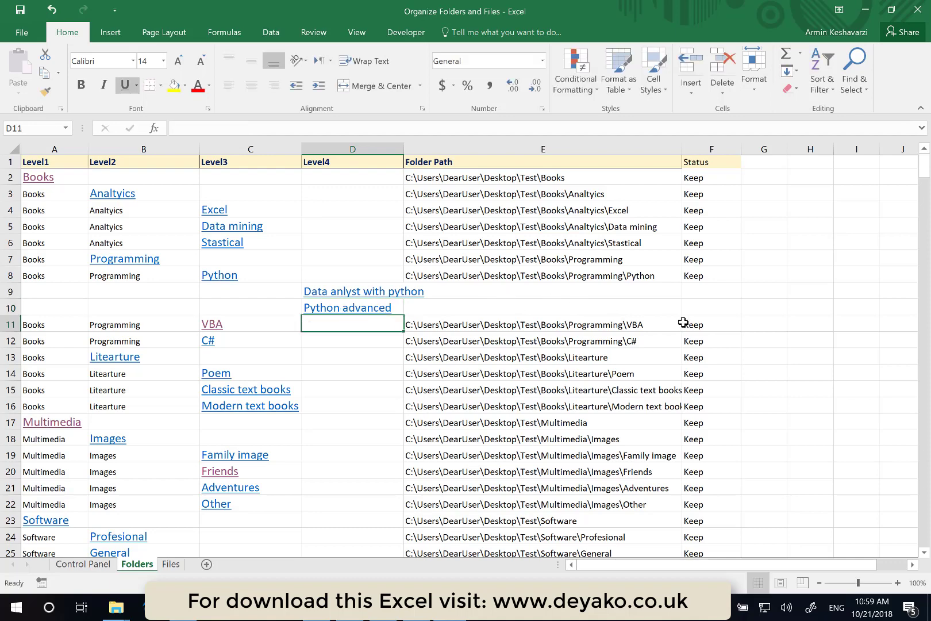
- Set the Status of both new Level4 rows to Add
{"action": "left_click", "coordinate": [704, 292]}
{"action": "left_click", "coordinate": [747, 292]}
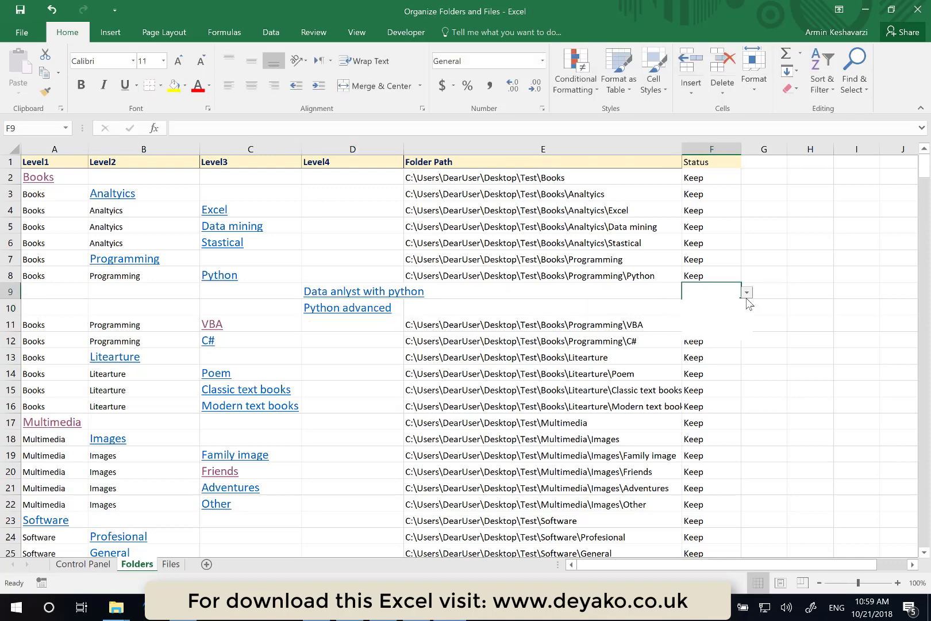
{"action": "left_click", "coordinate": [725, 304]}
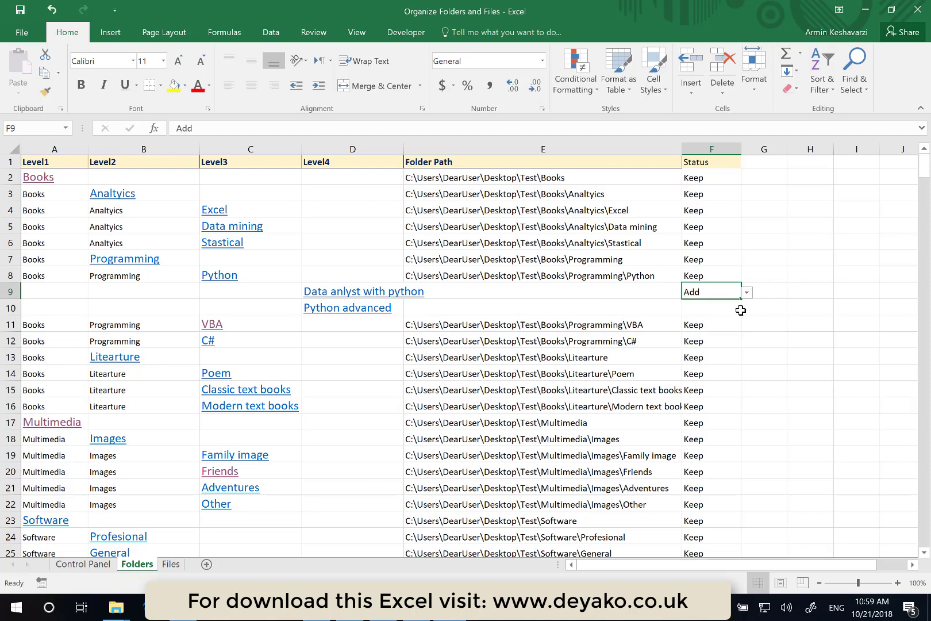
{"action": "left_click", "coordinate": [735, 311]}
{"action": "left_click", "coordinate": [747, 308]}
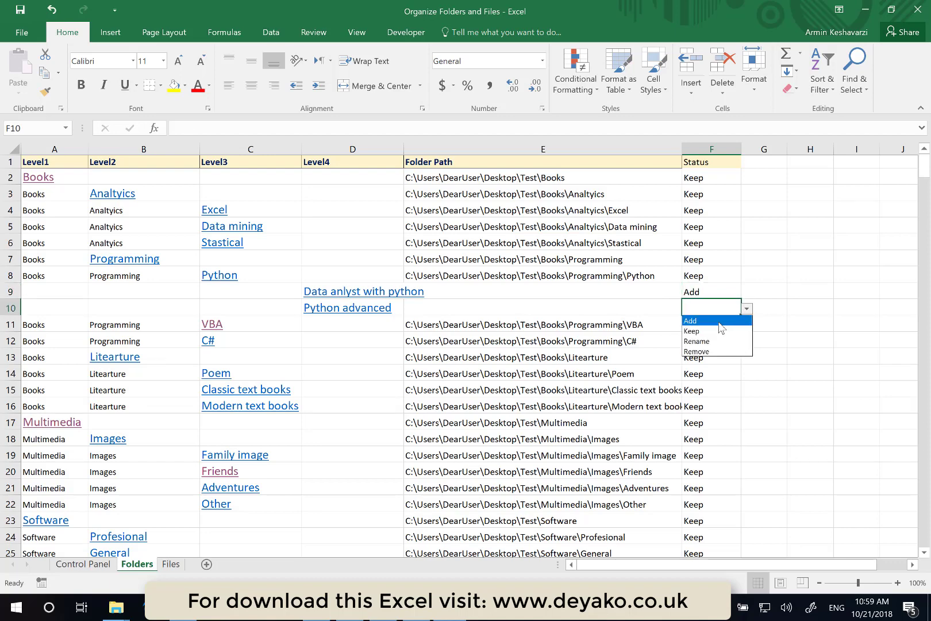
{"action": "left_click", "coordinate": [716, 318]}
{"action": "left_click", "coordinate": [264, 278]}
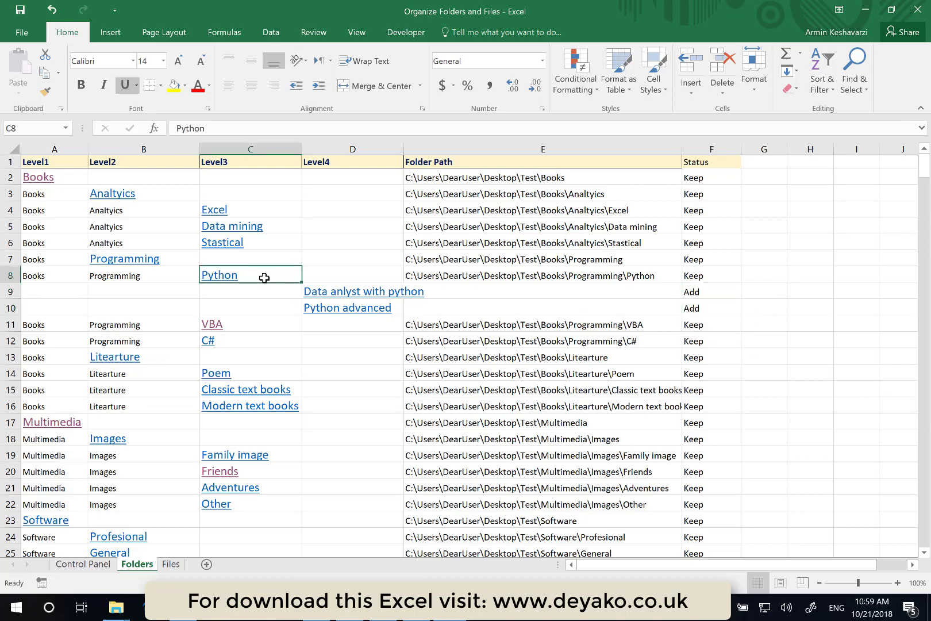
{"action": "left_click", "coordinate": [173, 260]}
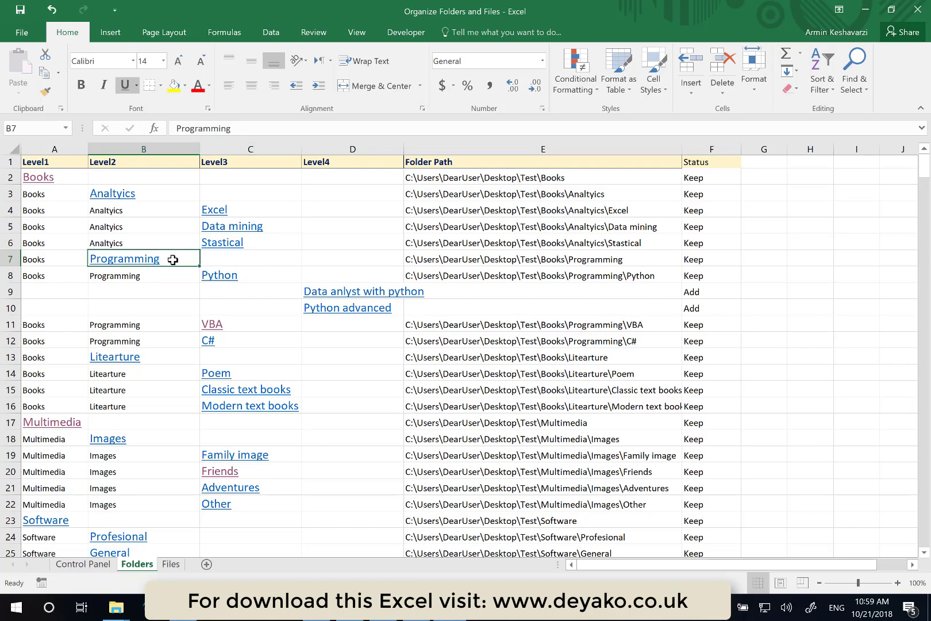
- Rename the Programming Level2 entry to Programming Books and set its Status to Rename
{"action": "double_click", "coordinate": [173, 260]}
{"action": "type", "text": "Books"}
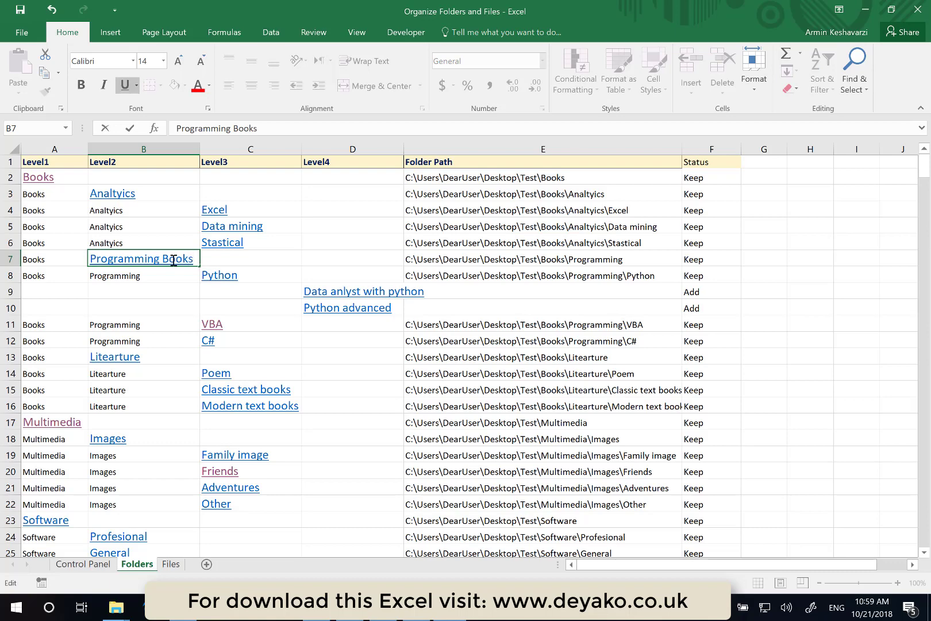
{"action": "key", "text": "Return"}
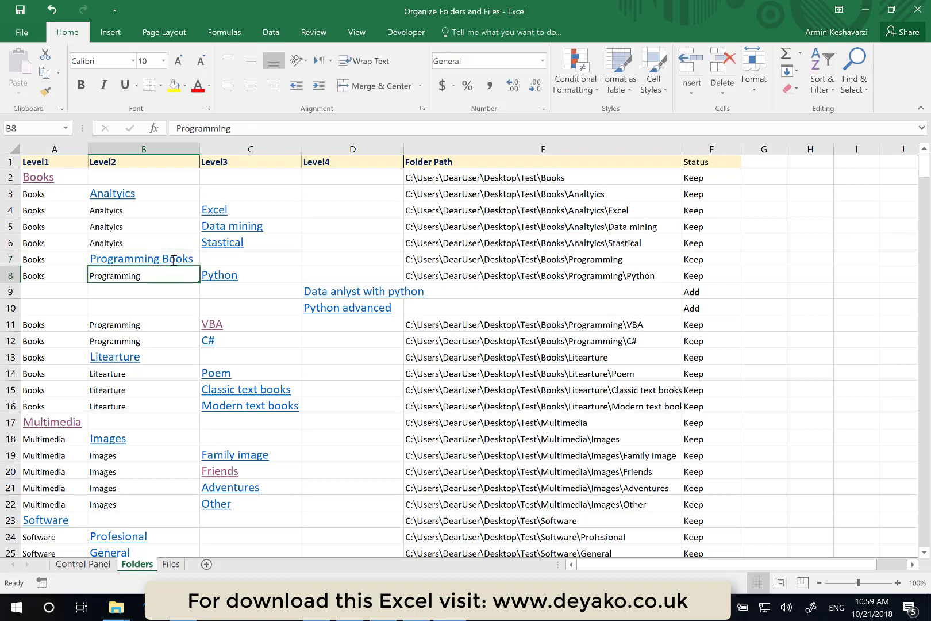
{"action": "left_click", "coordinate": [712, 259]}
{"action": "left_click", "coordinate": [746, 260]}
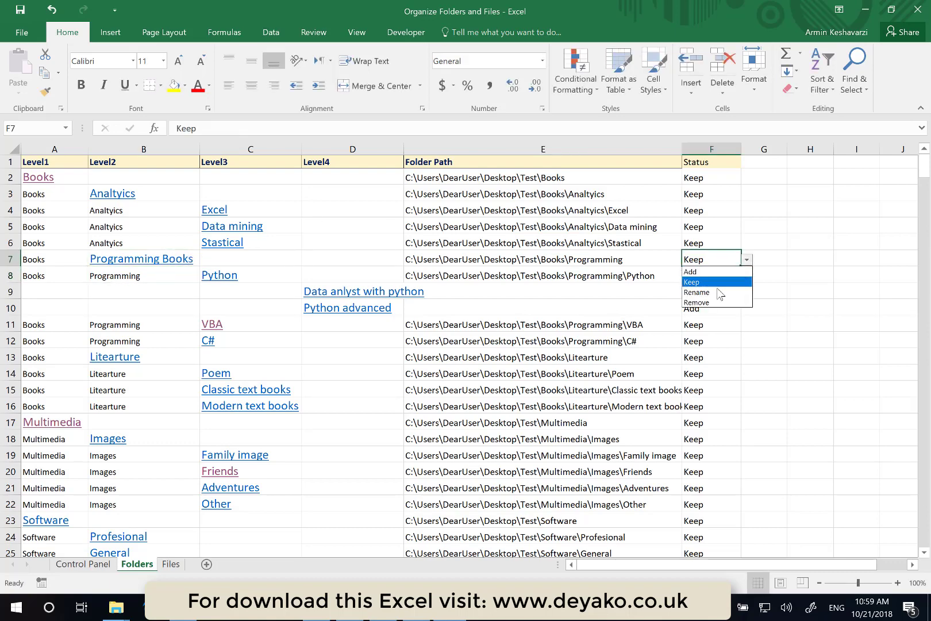
{"action": "left_click", "coordinate": [716, 289]}
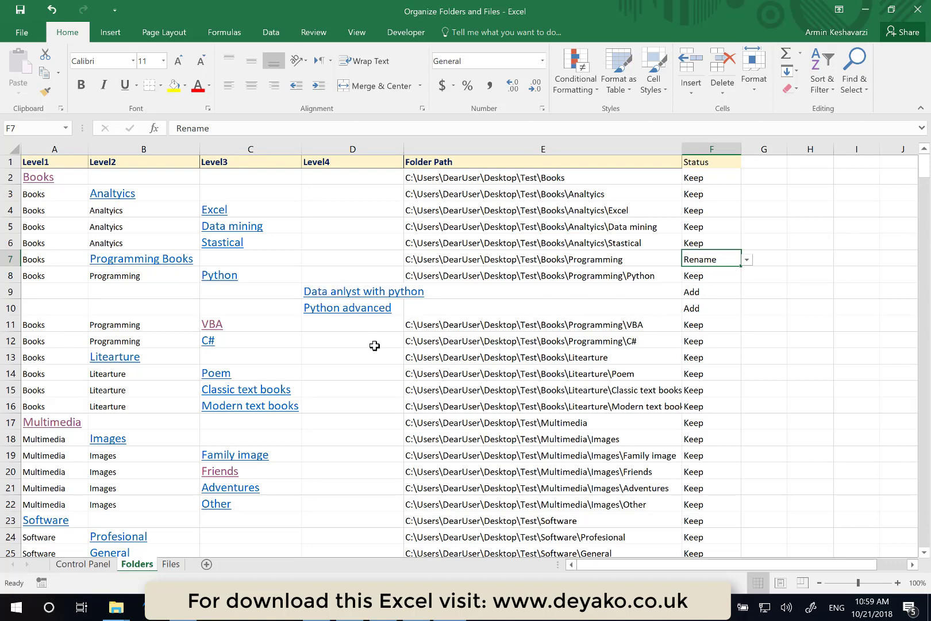
- Enter Documents as a new Level1 name in the first empty row below the list
{"action": "scroll", "coordinate": [374, 345], "scroll_direction": "down", "scroll_amount": 3}
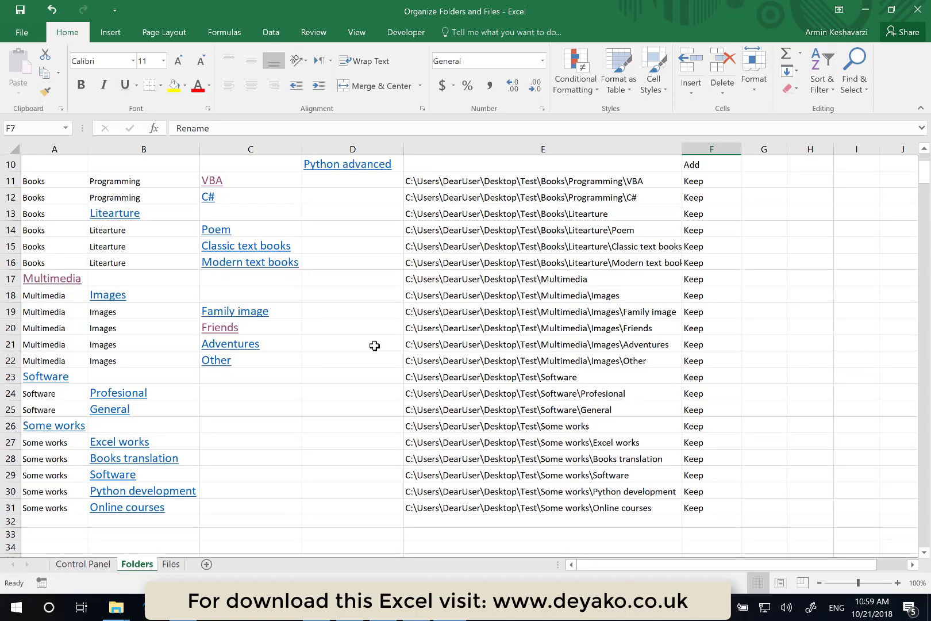
{"action": "scroll", "coordinate": [375, 345], "scroll_direction": "down", "scroll_amount": 1}
{"action": "left_click", "coordinate": [43, 472]}
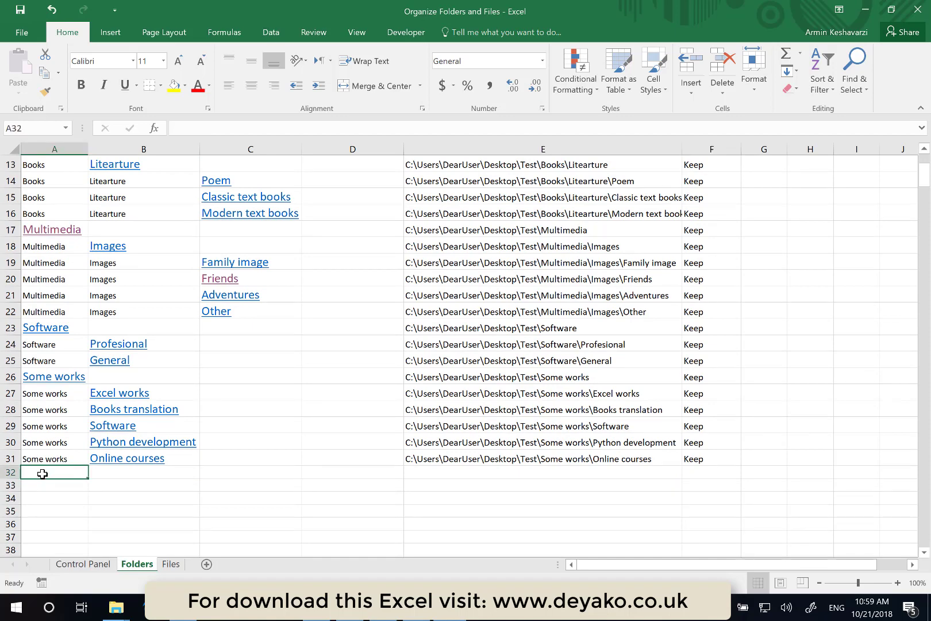
{"action": "scroll", "coordinate": [43, 474], "scroll_direction": "up", "scroll_amount": 4}
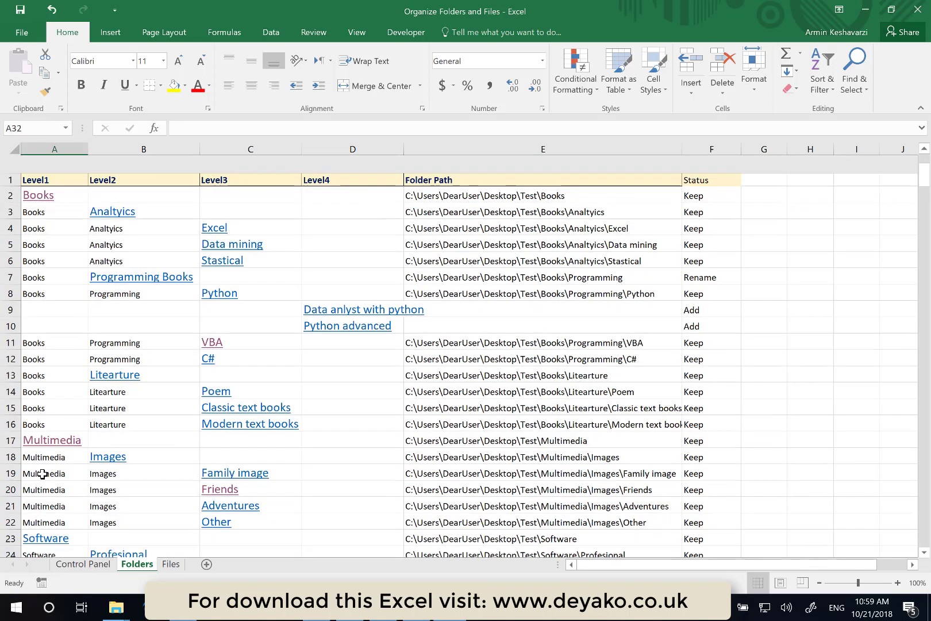
{"action": "scroll", "coordinate": [42, 473], "scroll_direction": "down", "scroll_amount": 3}
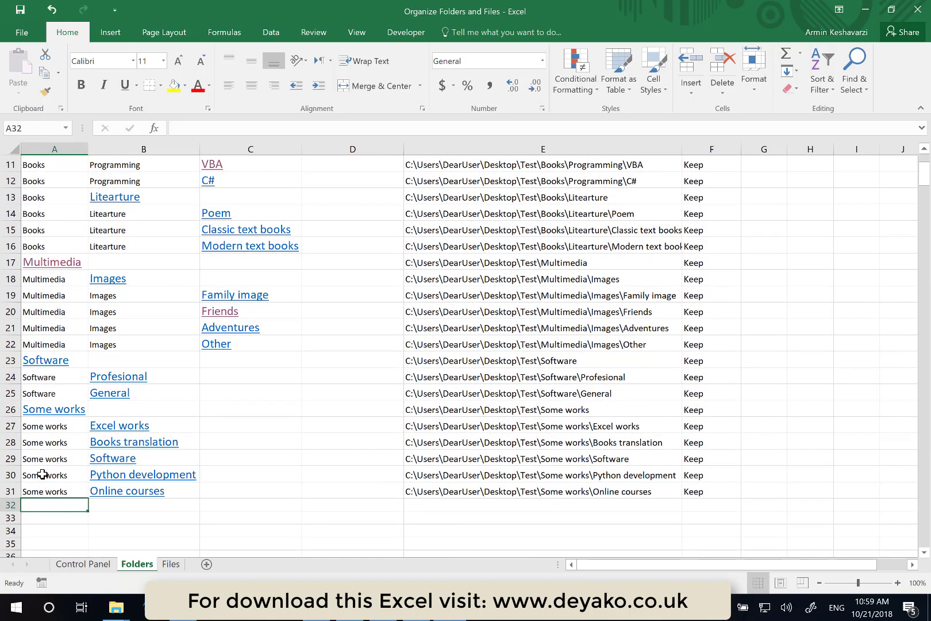
{"action": "scroll", "coordinate": [43, 475], "scroll_direction": "up", "scroll_amount": 4}
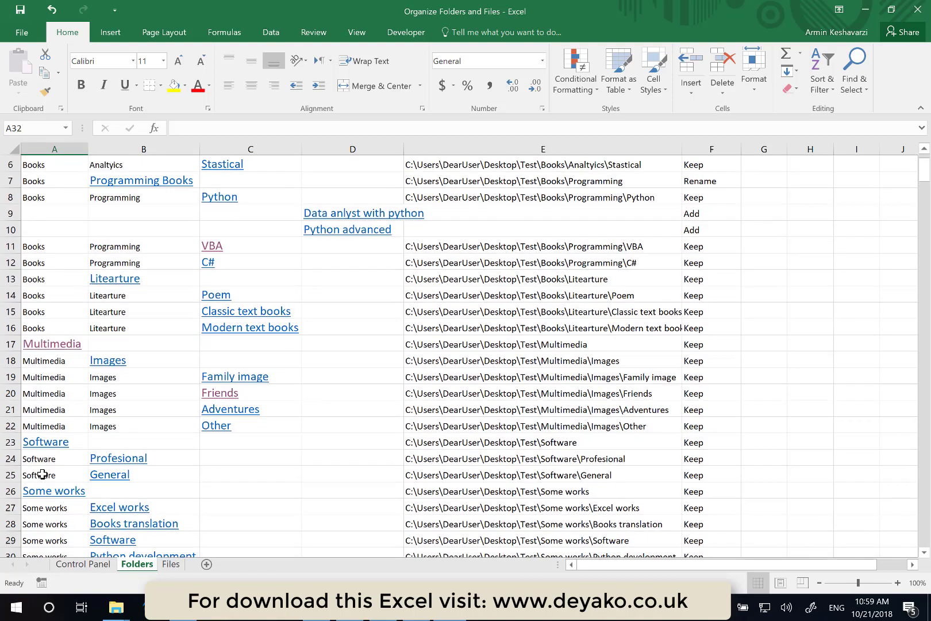
{"action": "scroll", "coordinate": [43, 473], "scroll_direction": "down", "scroll_amount": 4}
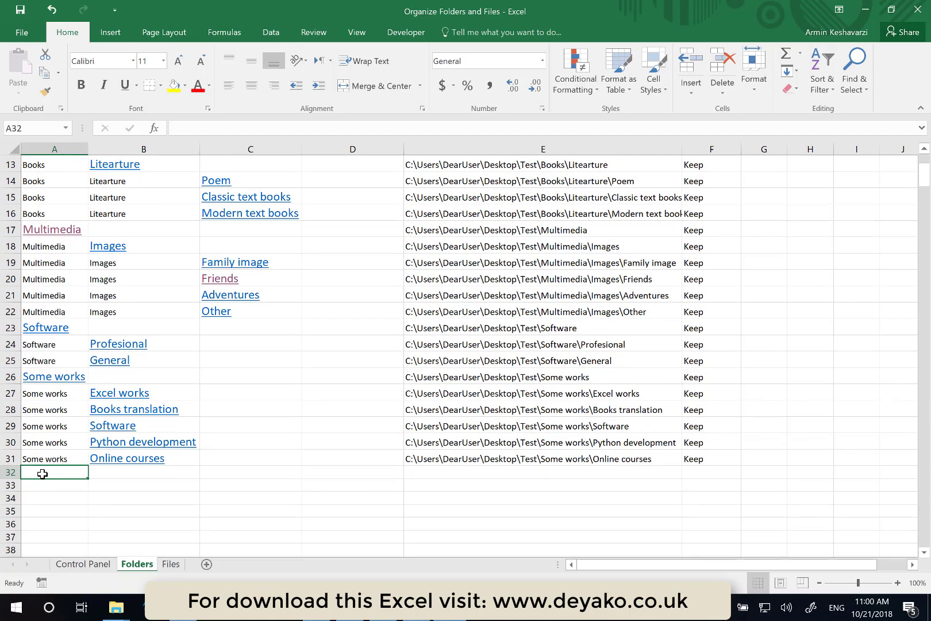
{"action": "type", "text": "Documents"}
{"action": "key", "text": "Escape"}
{"action": "type", "text": "Doc"}
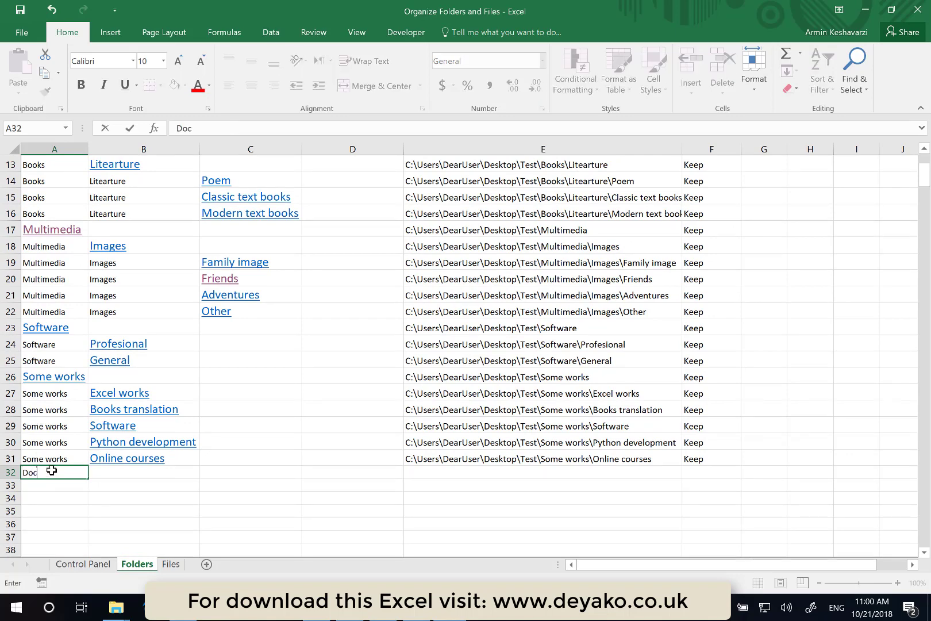
{"action": "key", "text": "Return"}
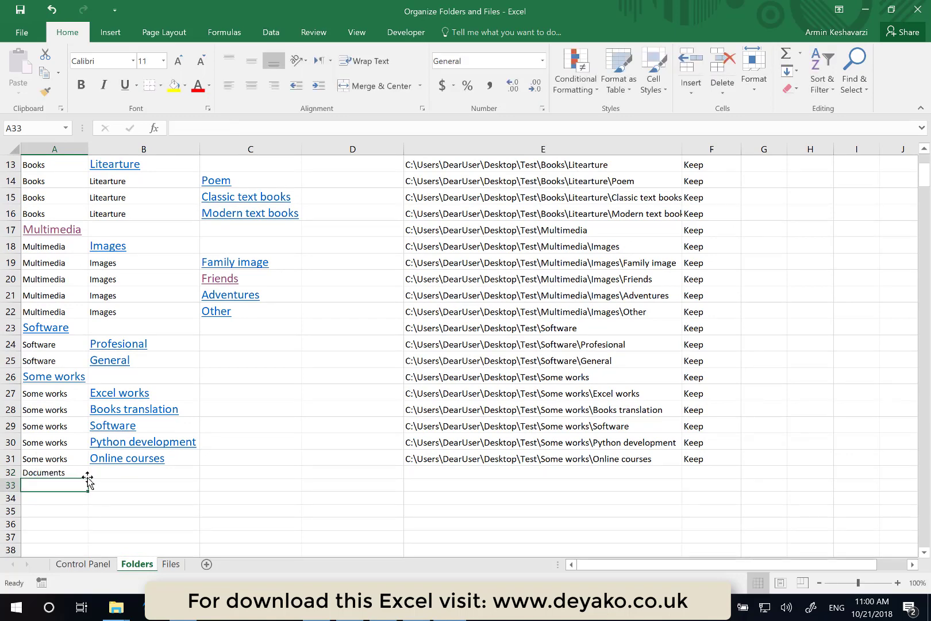
- Enter Instructions and Forms as Level2 names in the two rows below Documents
{"action": "left_click", "coordinate": [78, 473]}
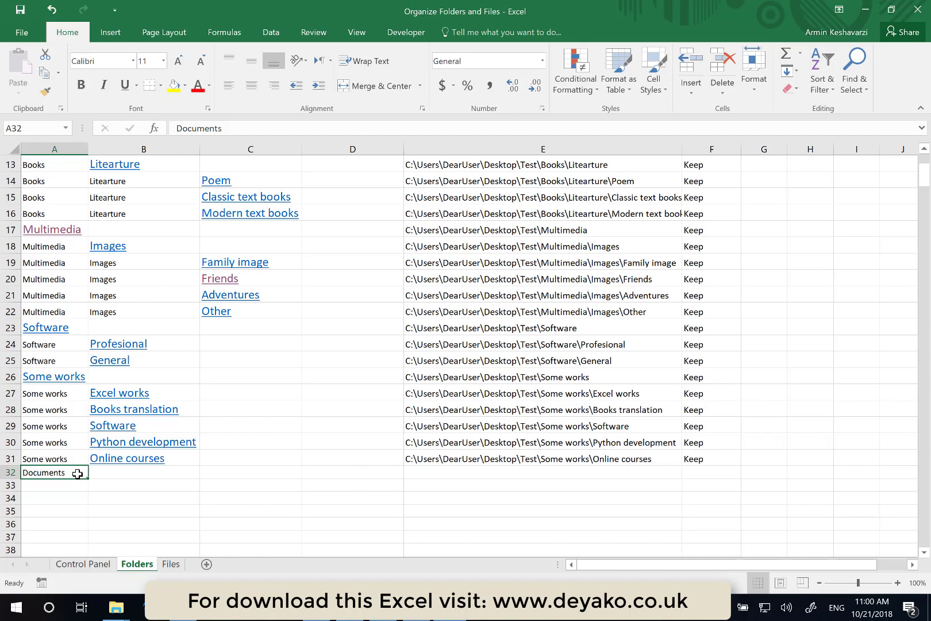
{"action": "left_click", "coordinate": [142, 491]}
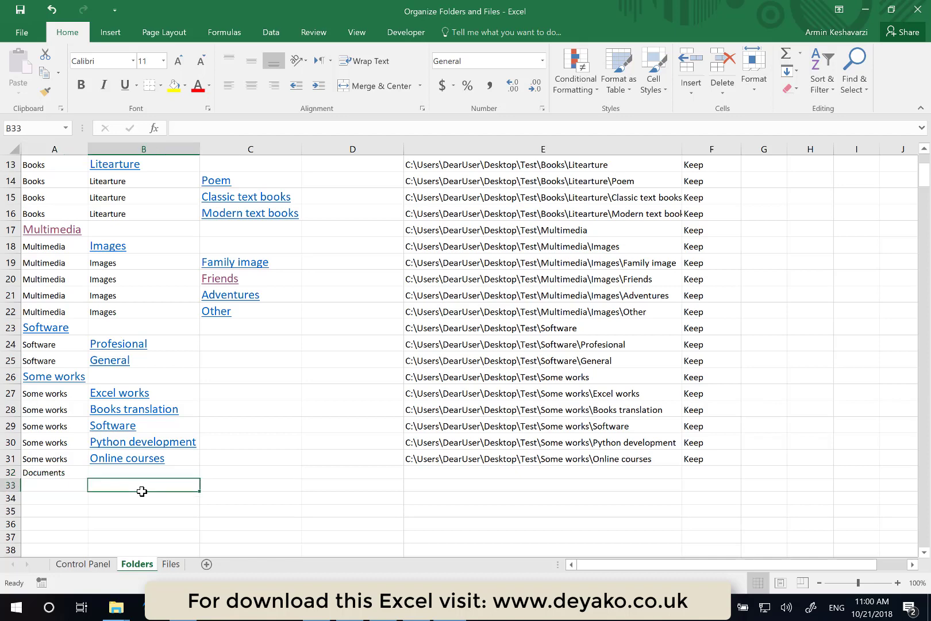
{"action": "type", "text": "Ins"}
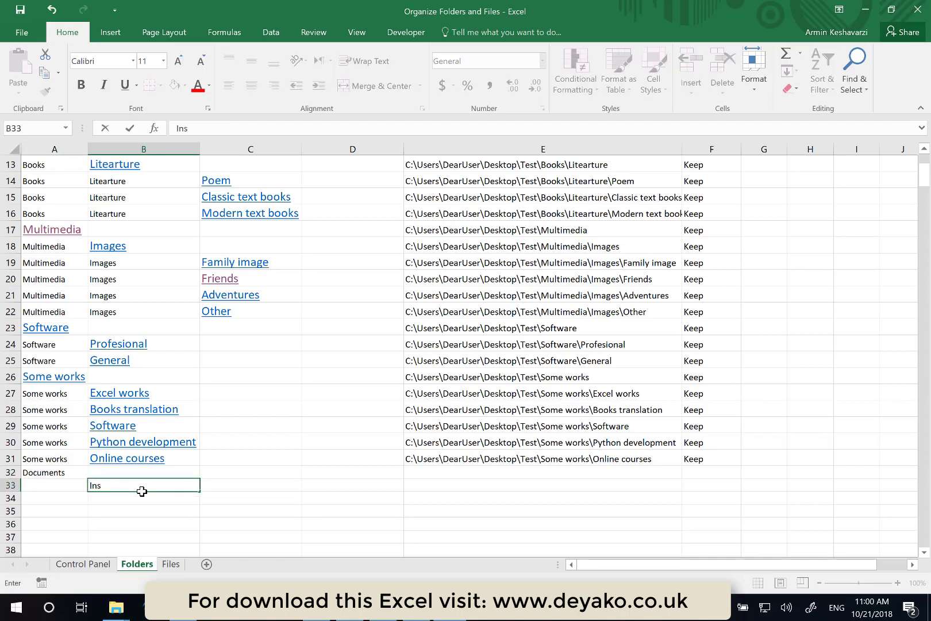
{"action": "type", "text": "tructions"}
{"action": "key", "text": "Return"}
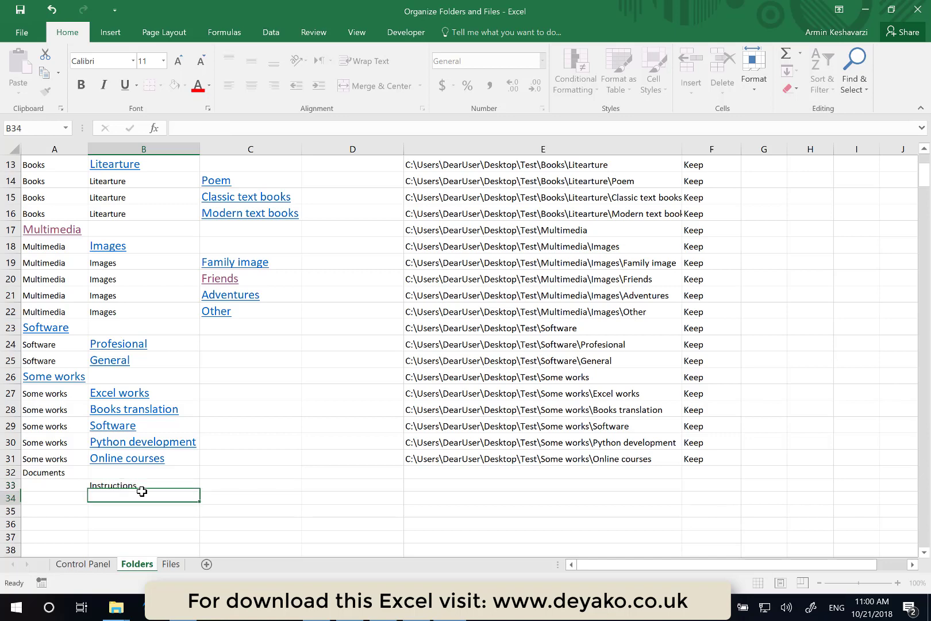
{"action": "type", "text": "Forms"}
{"action": "key", "text": "Return"}
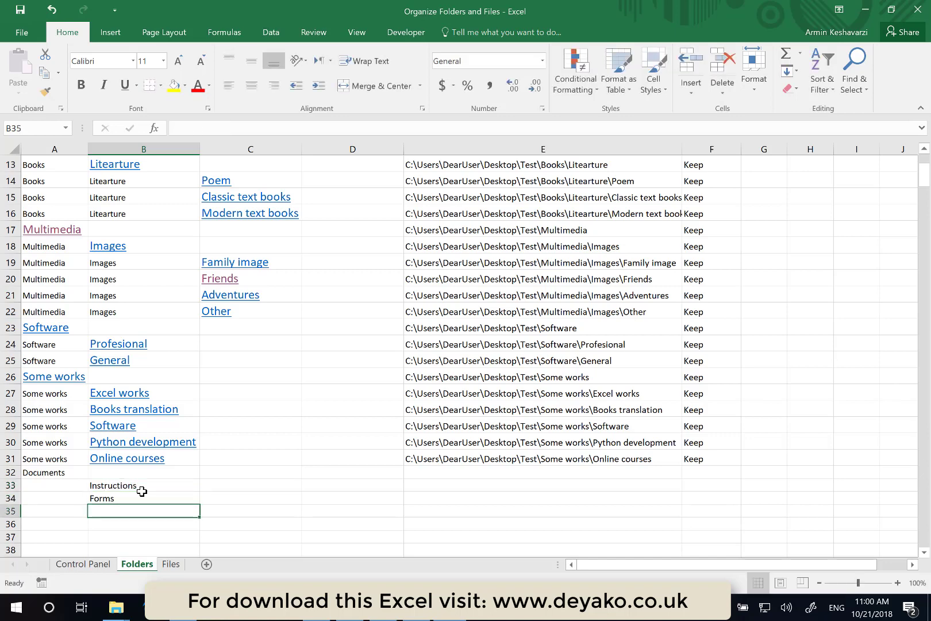
- Fill the Status down to the Documents, Instructions and Forms rows and set each to Add
{"action": "left_click", "coordinate": [712, 473]}
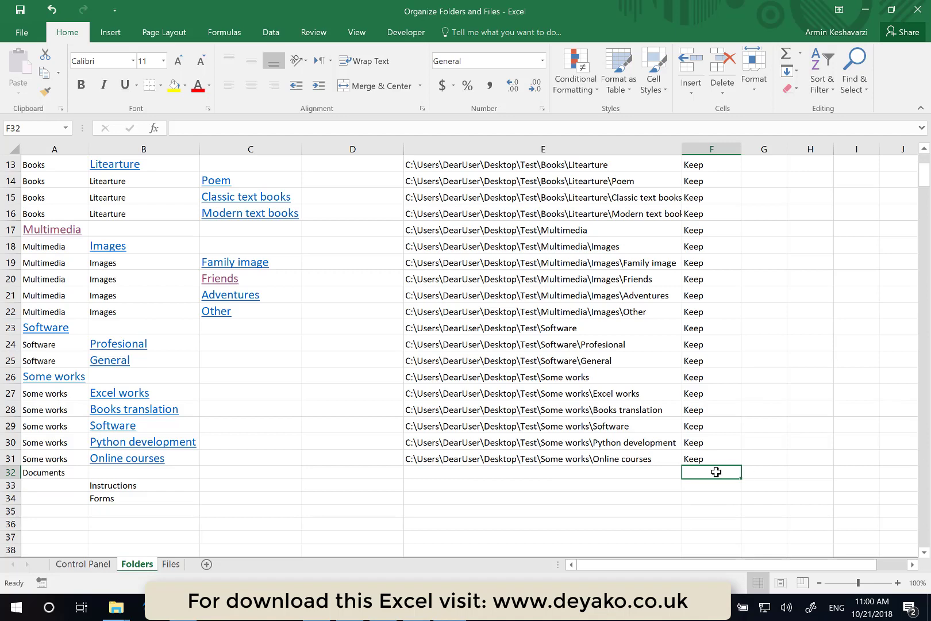
{"action": "left_click", "coordinate": [734, 456]}
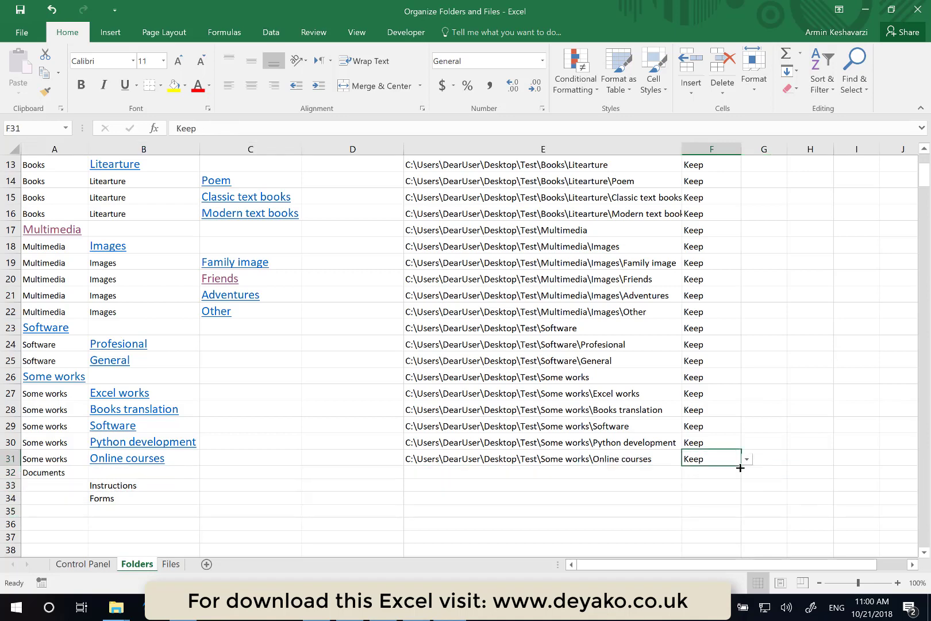
{"action": "left_click_drag", "start_coordinate": [740, 467], "coordinate": [736, 498]}
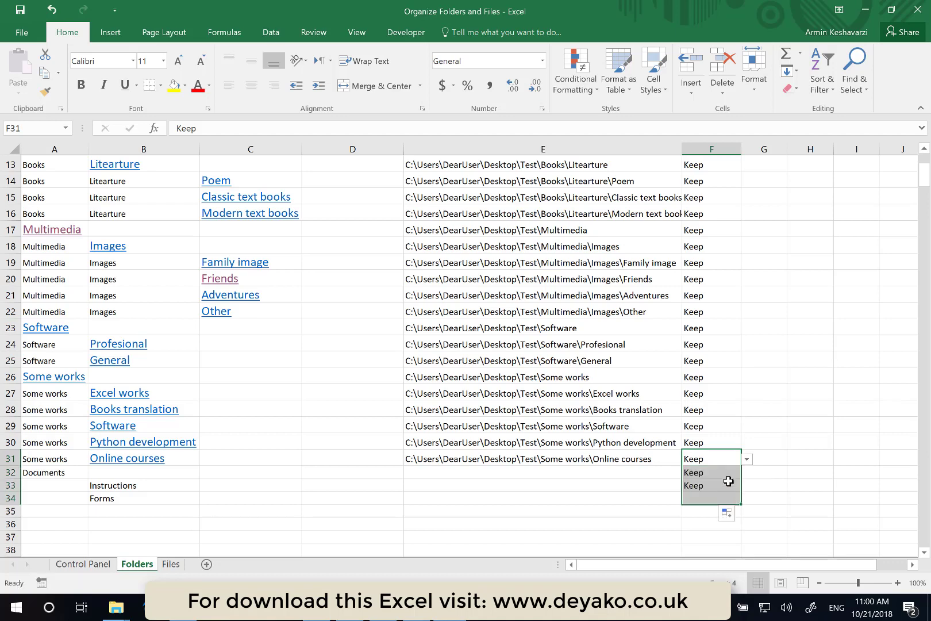
{"action": "left_click", "coordinate": [718, 474]}
{"action": "left_click", "coordinate": [747, 475]}
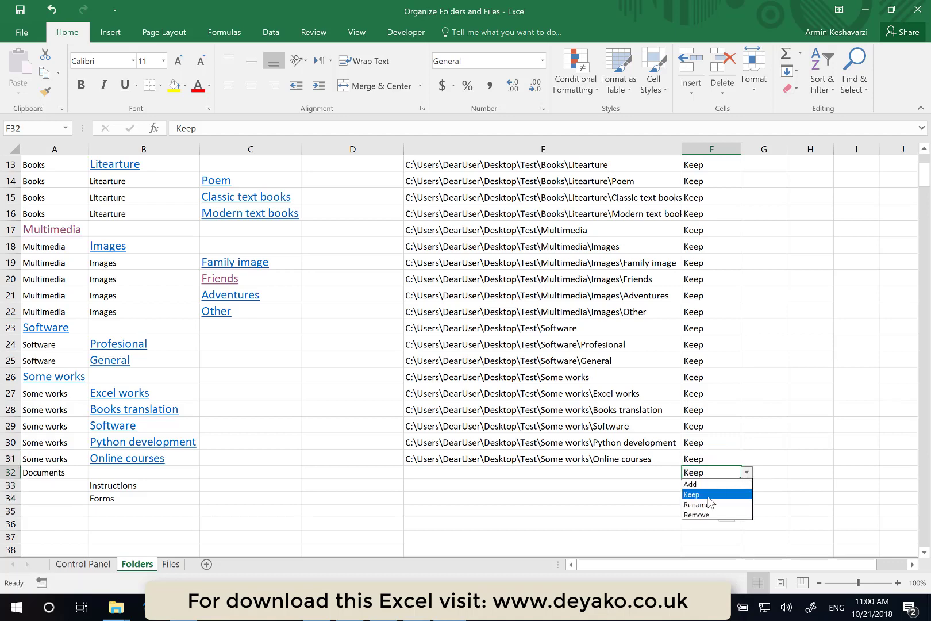
{"action": "left_click", "coordinate": [700, 490]}
{"action": "left_click", "coordinate": [701, 489]}
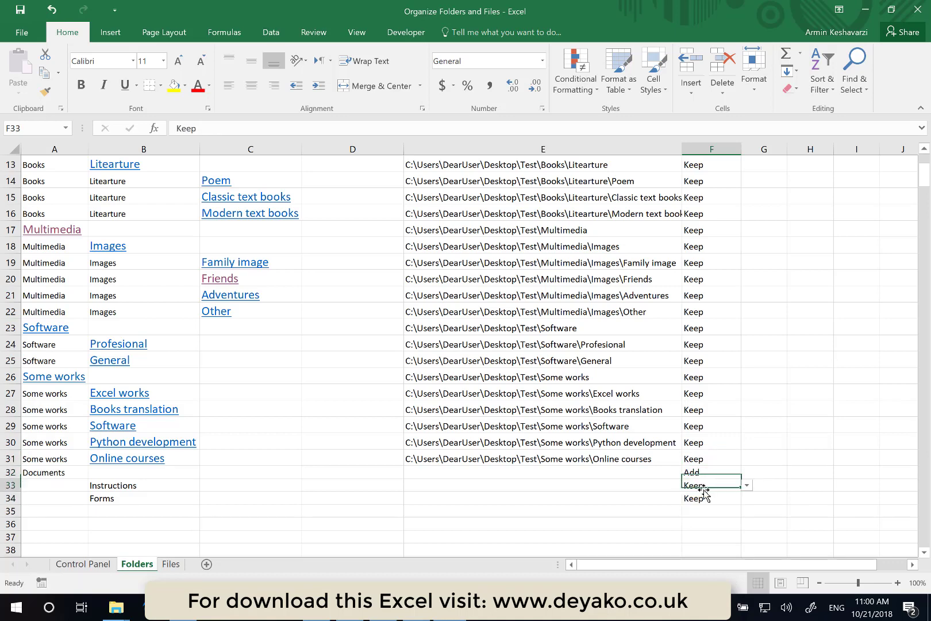
{"action": "left_click", "coordinate": [747, 485]}
{"action": "left_click", "coordinate": [713, 498]}
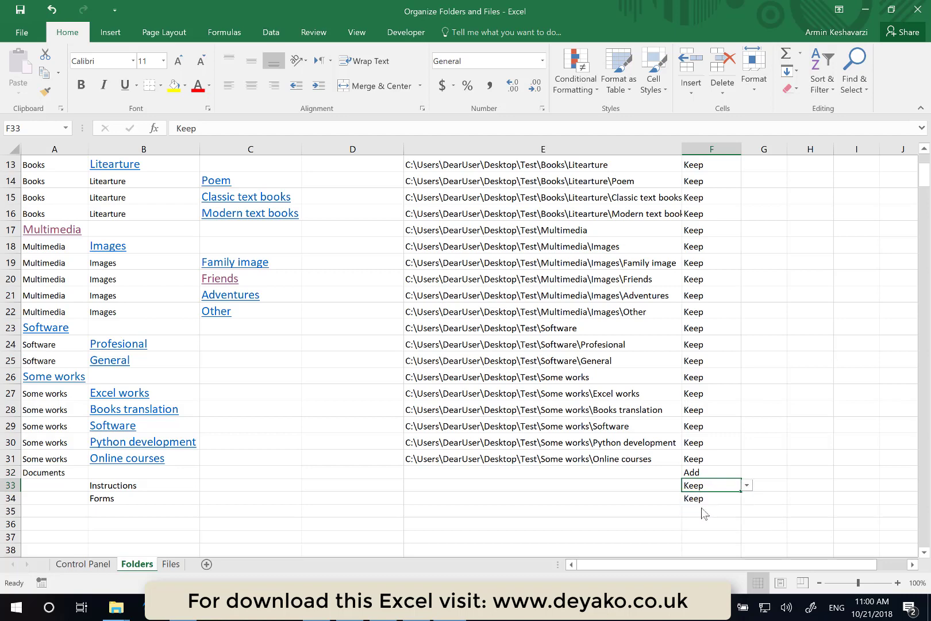
{"action": "left_click", "coordinate": [703, 499]}
{"action": "left_click", "coordinate": [747, 498]}
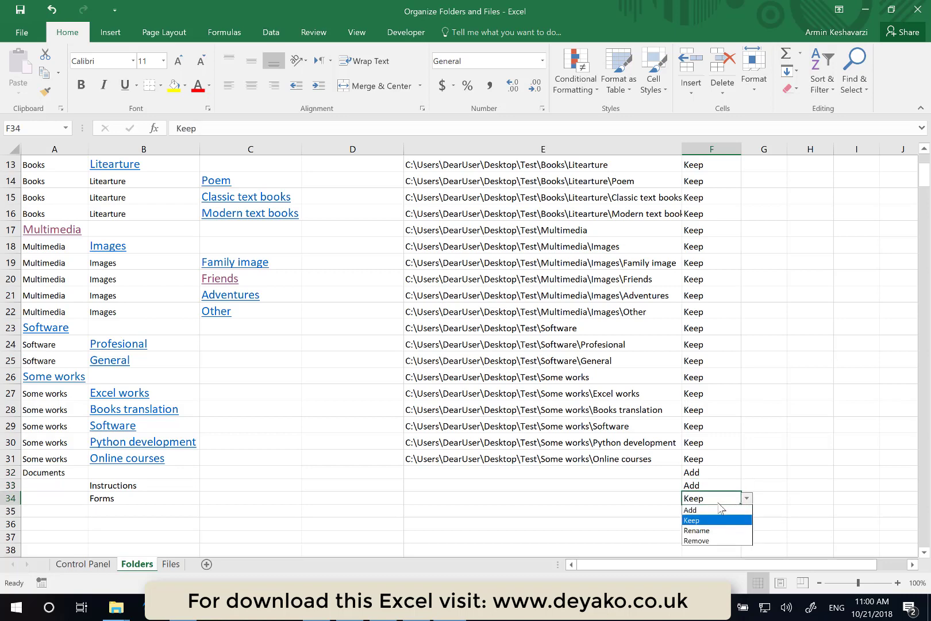
{"action": "left_click", "coordinate": [716, 514]}
- Insert a row above the Software row and enter Videos as its Level2 name
{"action": "scroll", "coordinate": [446, 426], "scroll_direction": "up", "scroll_amount": 3}
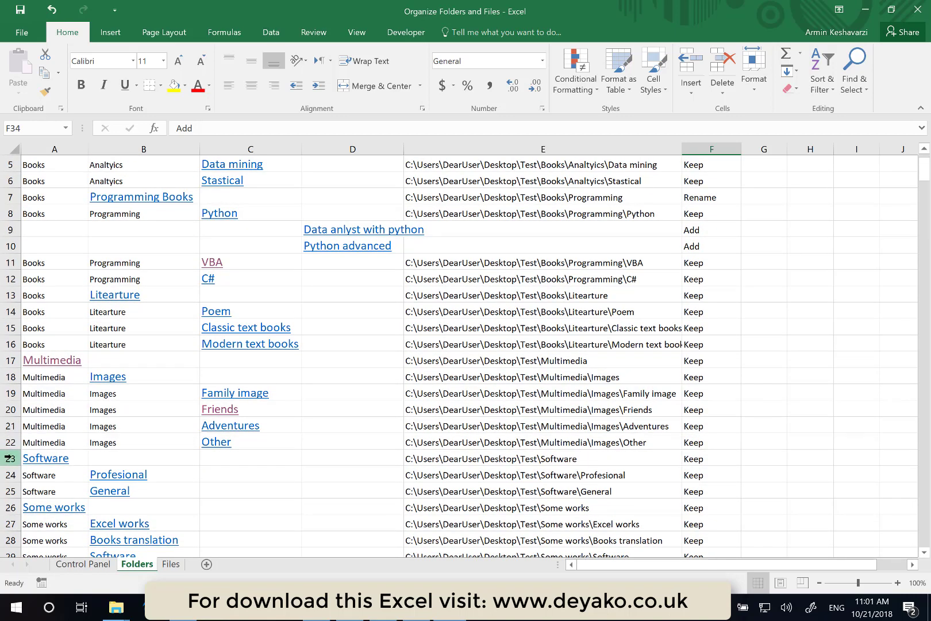
{"action": "right_click", "coordinate": [11, 457]}
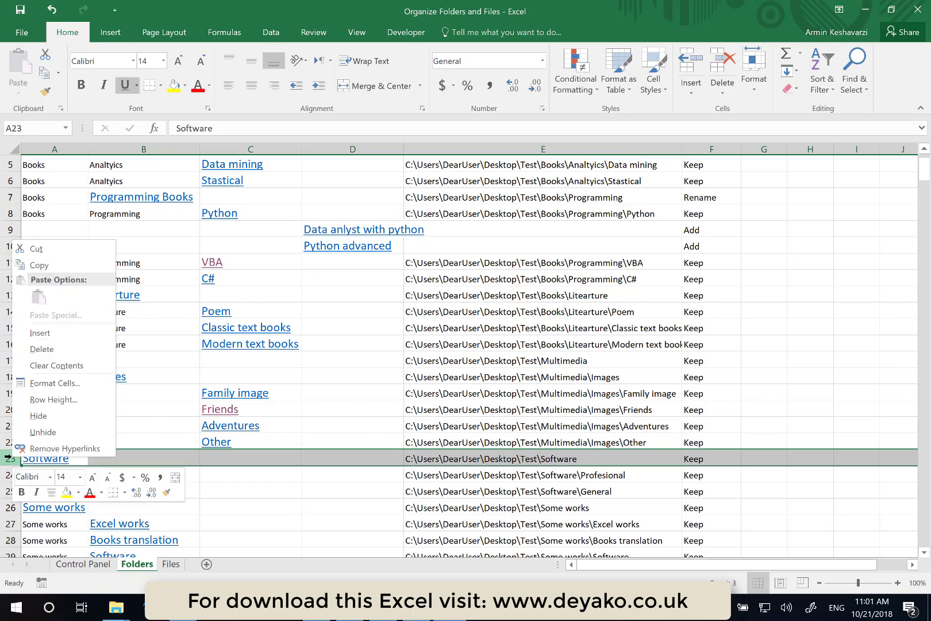
{"action": "left_click", "coordinate": [48, 331]}
{"action": "left_click", "coordinate": [147, 461]}
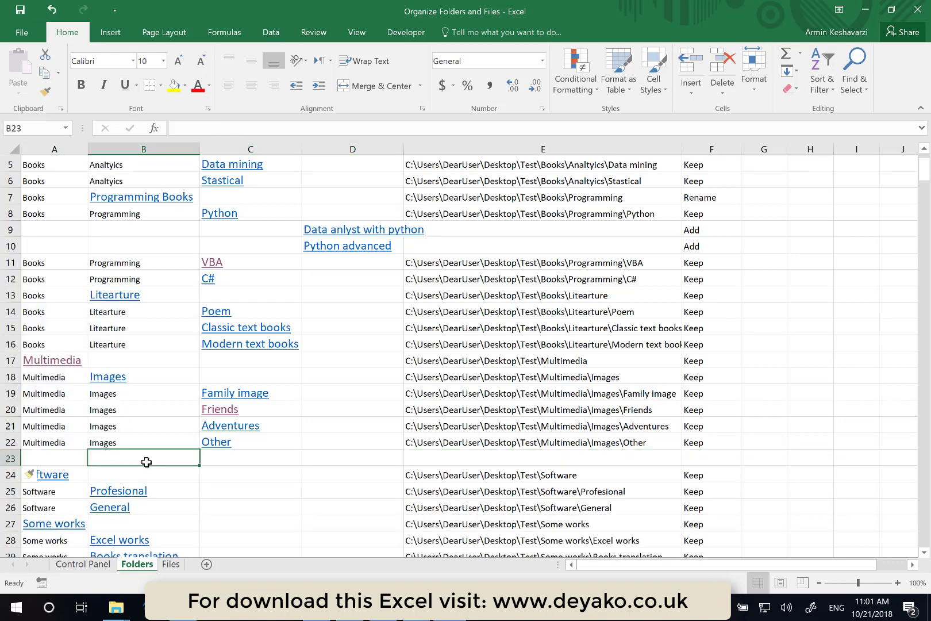
{"action": "type", "text": "Videos"}
{"action": "key", "text": "Return"}
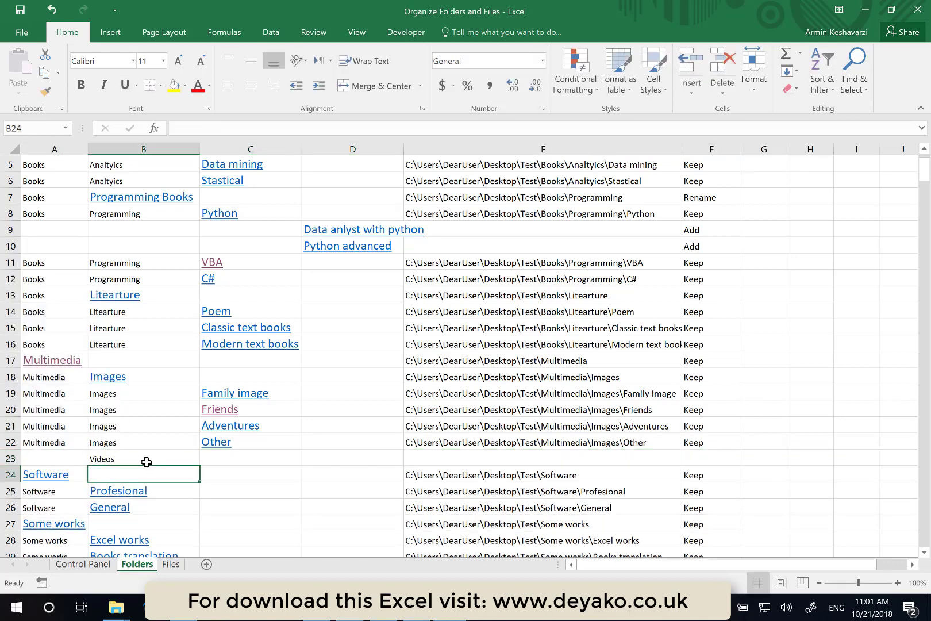
- Insert a row below Videos and enter Cartooons as its Level3 name
{"action": "left_click", "coordinate": [6, 475]}
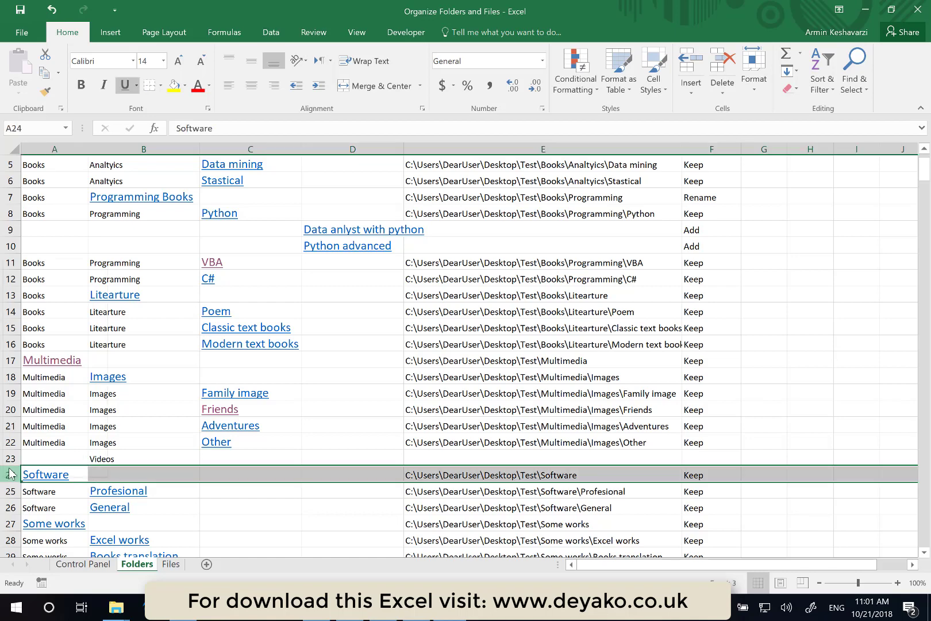
{"action": "right_click", "coordinate": [10, 476]}
{"action": "left_click", "coordinate": [50, 359]}
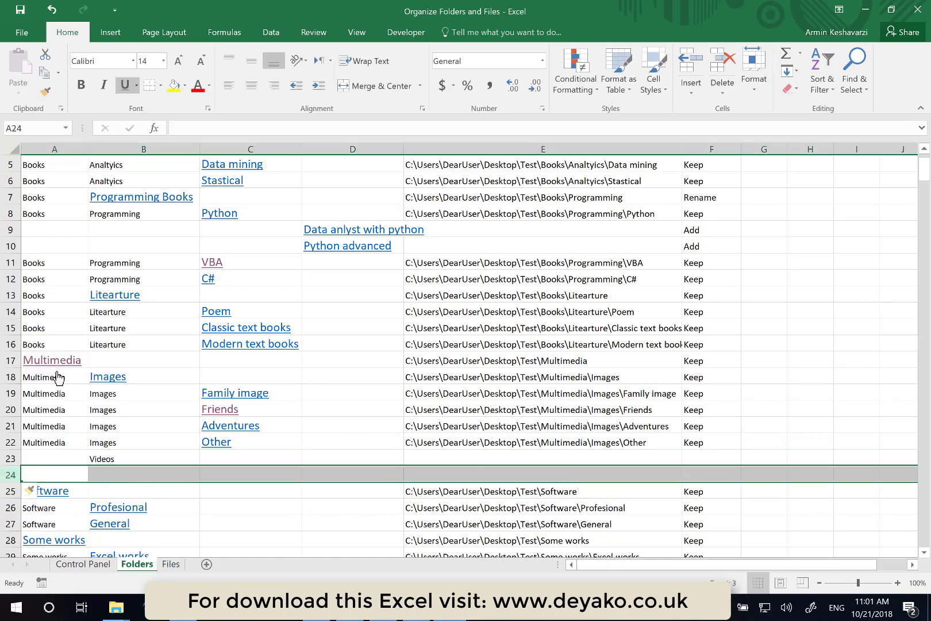
{"action": "left_click", "coordinate": [242, 476]}
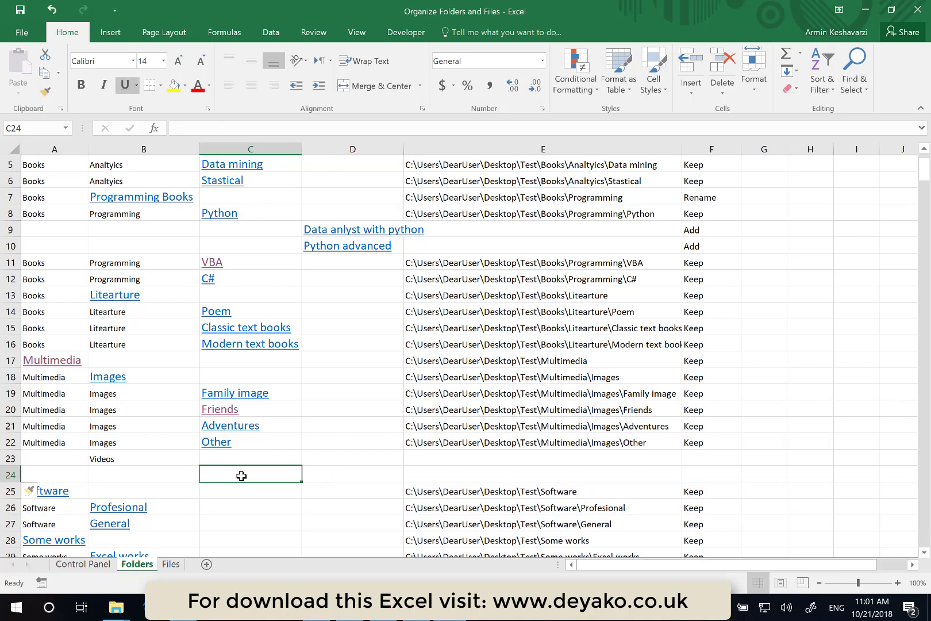
{"action": "type", "text": "Cartooon"}
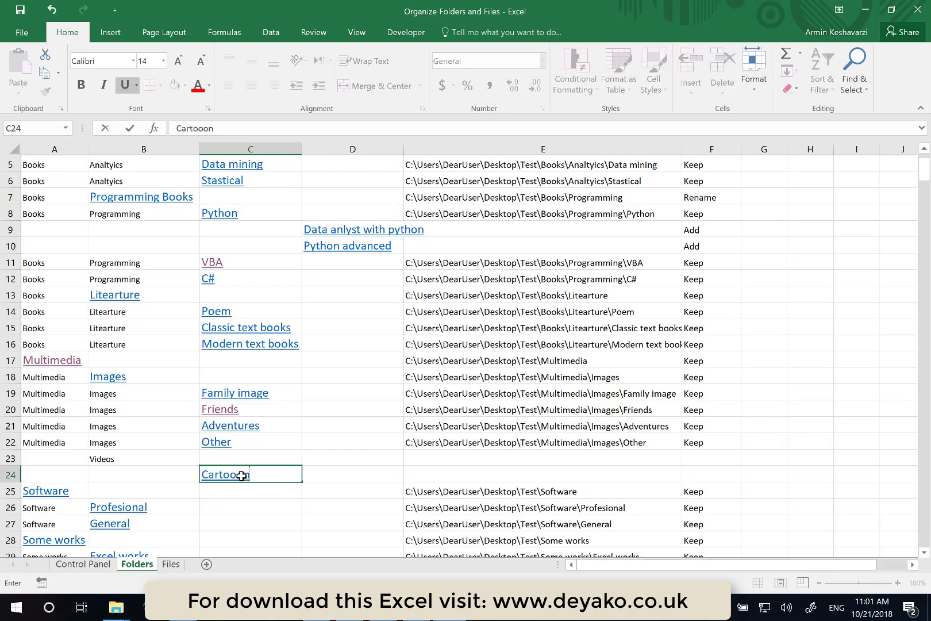
{"action": "type", "text": "s"}
{"action": "key", "text": "Return"}
- Insert a row above the Software row and enter Movies as its Level3 name
{"action": "left_click", "coordinate": [11, 492]}
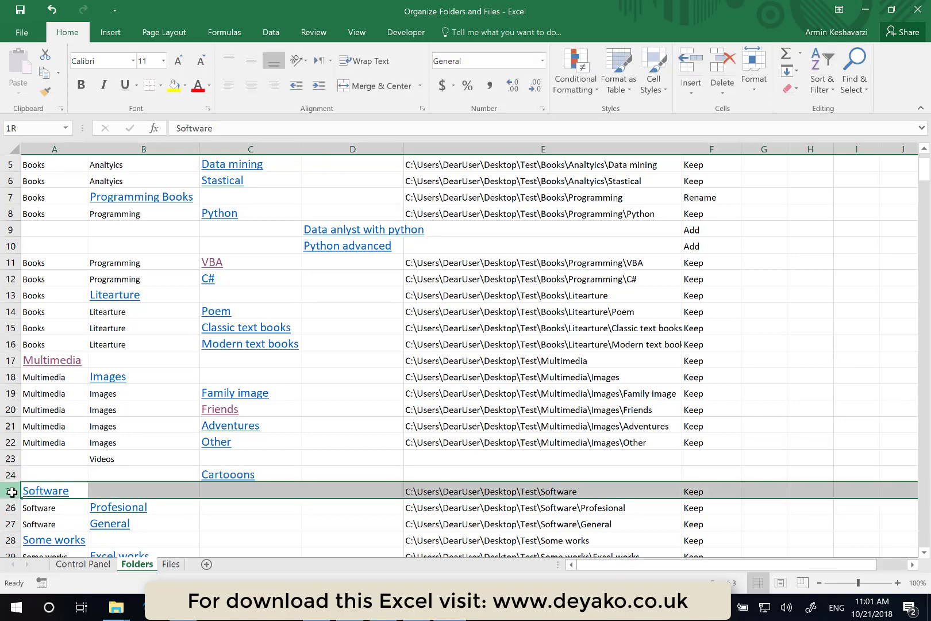
{"action": "right_click", "coordinate": [12, 492]}
{"action": "left_click", "coordinate": [48, 372]}
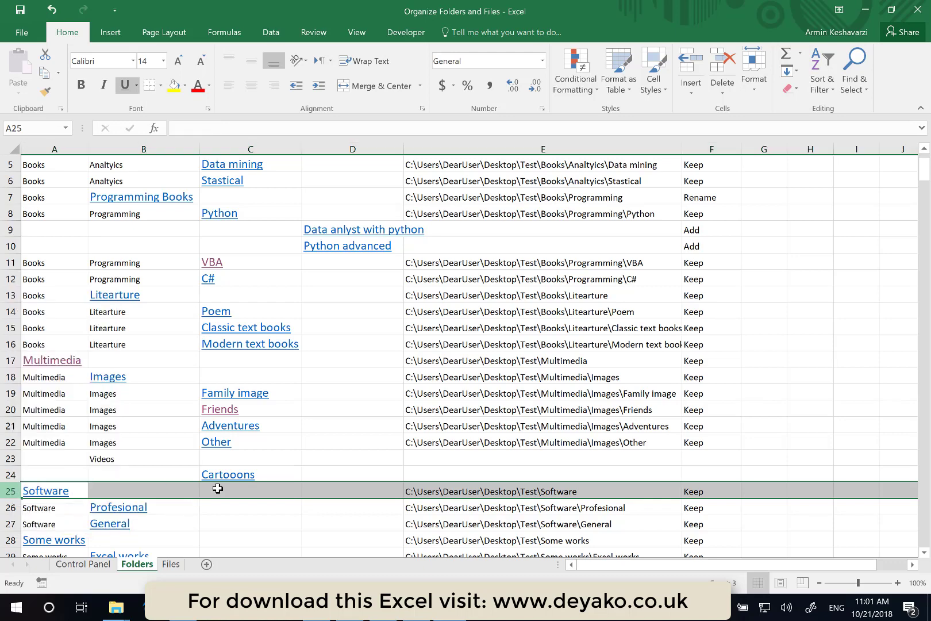
{"action": "left_click", "coordinate": [218, 489]}
{"action": "type", "text": "Movies"}
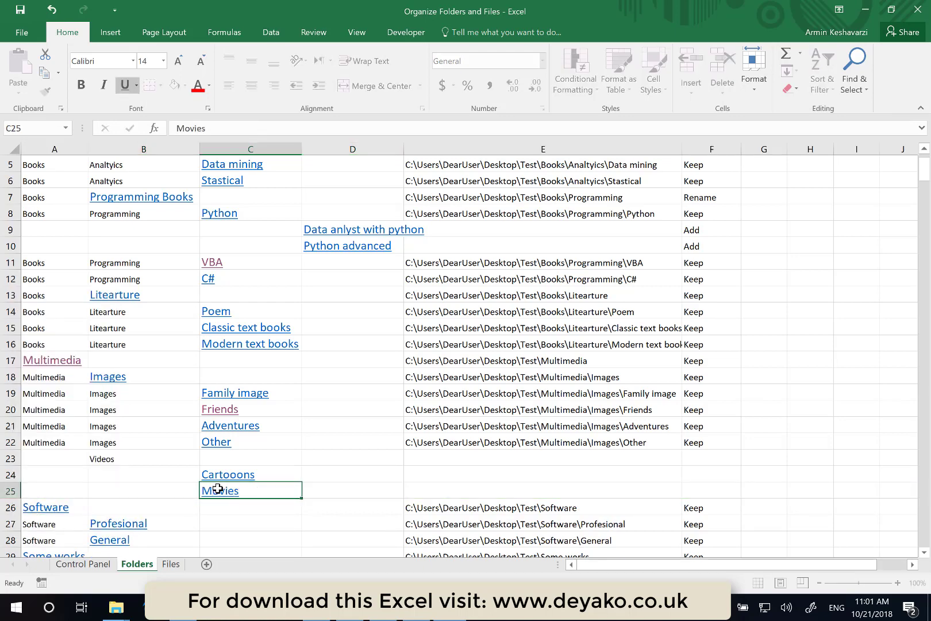
{"action": "key", "text": "Return"}
- Insert another row above the Software row and enter Animes as its Level3 name
{"action": "right_click", "coordinate": [11, 508]}
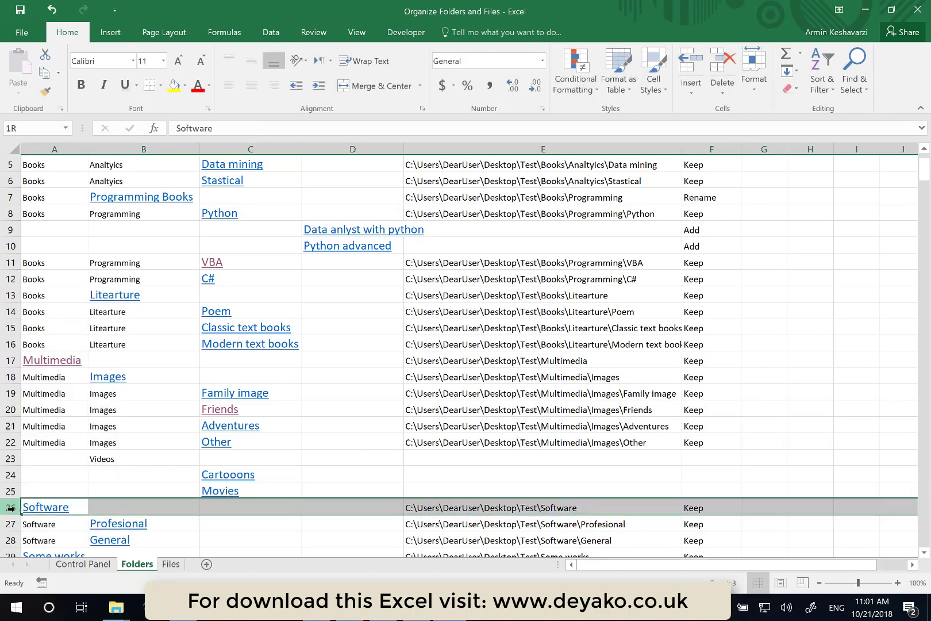
{"action": "left_click", "coordinate": [85, 389]}
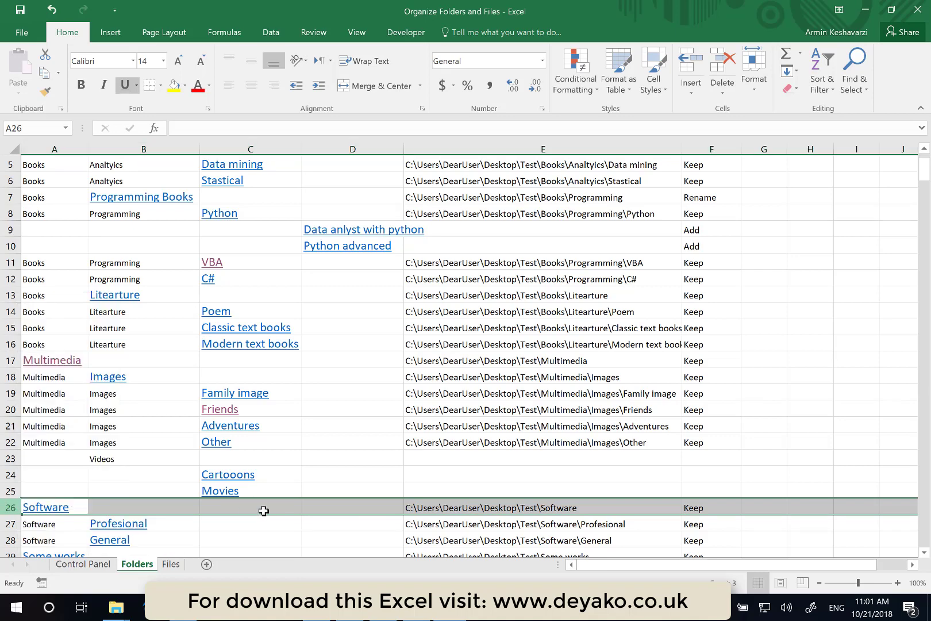
{"action": "left_click", "coordinate": [255, 507]}
{"action": "type", "text": "Animes"}
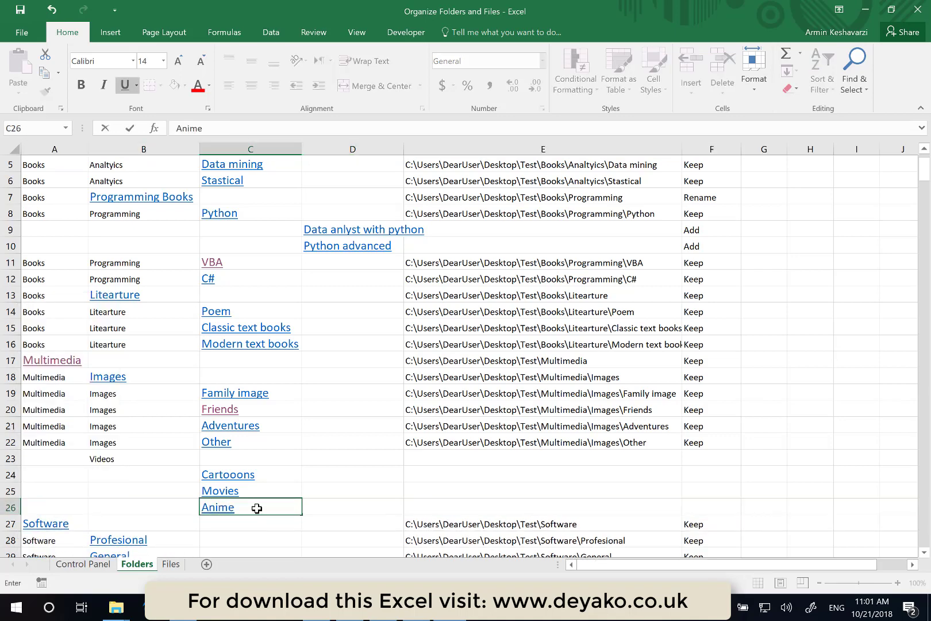
{"action": "key", "text": "Return"}
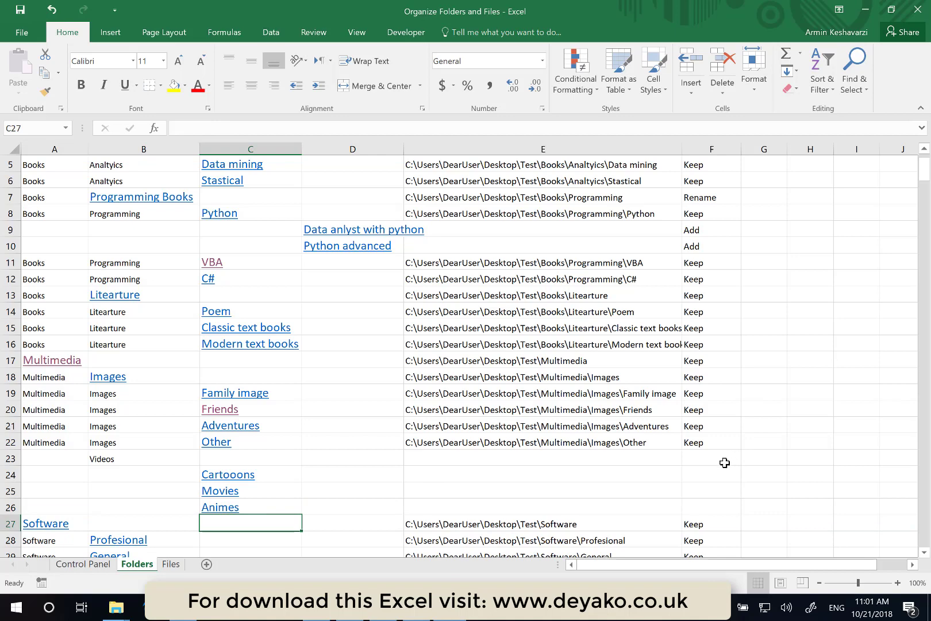
- Set the Videos row's Status to Add and fill it down through the Cartooons, Movies and Animes rows
{"action": "left_click", "coordinate": [724, 462]}
{"action": "left_click", "coordinate": [745, 460]}
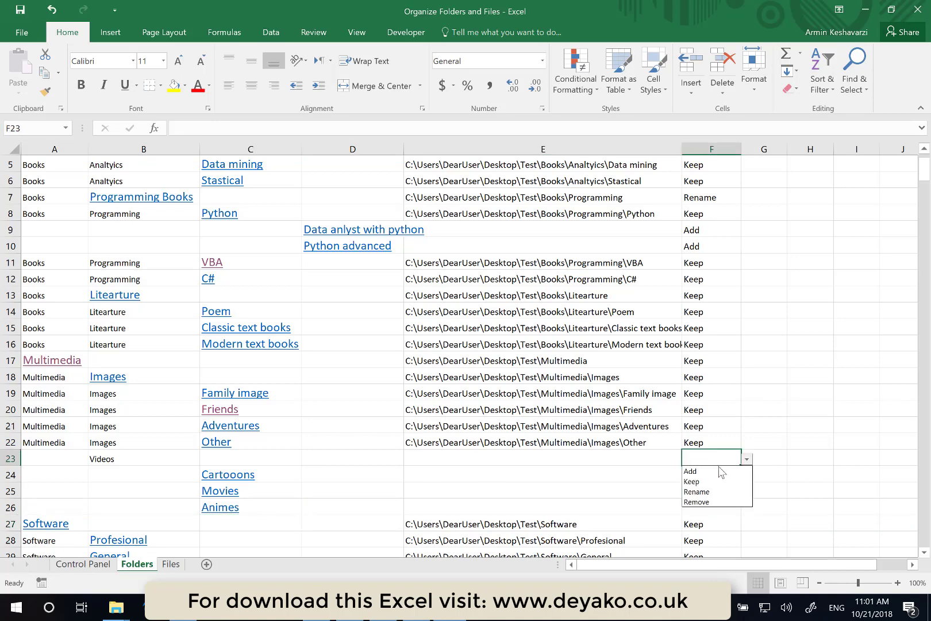
{"action": "left_click", "coordinate": [718, 468]}
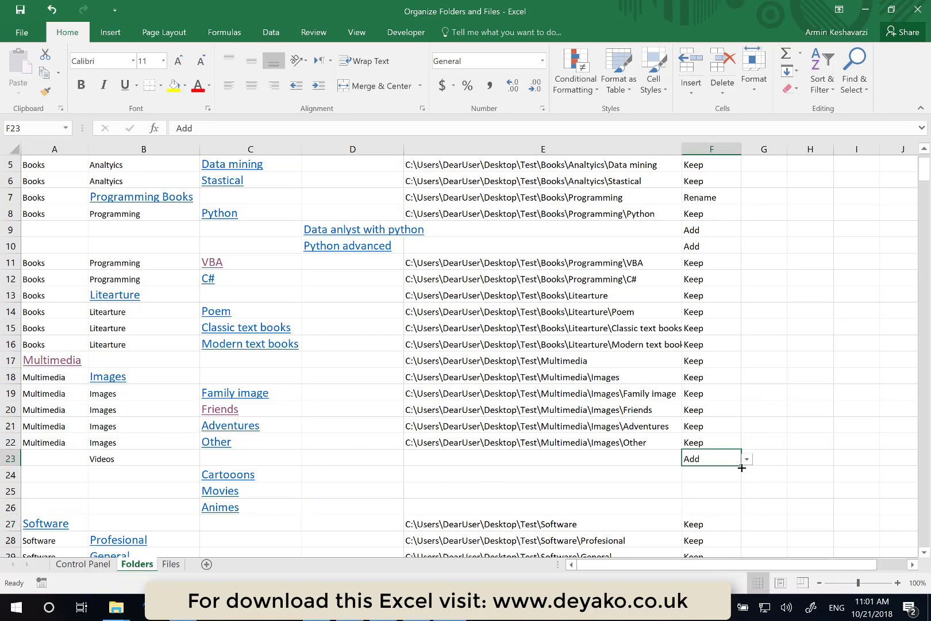
{"action": "left_click_drag", "start_coordinate": [742, 467], "coordinate": [729, 516]}
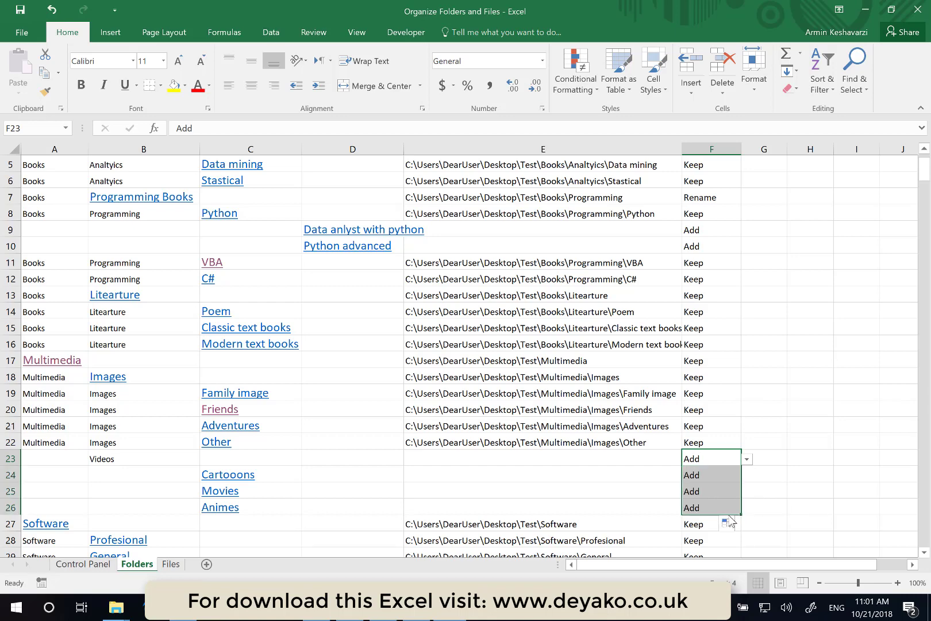
- Set the Status of the Excel works folder under Some works to Remove
{"action": "left_click", "coordinate": [621, 379]}
{"action": "scroll", "coordinate": [621, 379], "scroll_direction": "down", "scroll_amount": 4}
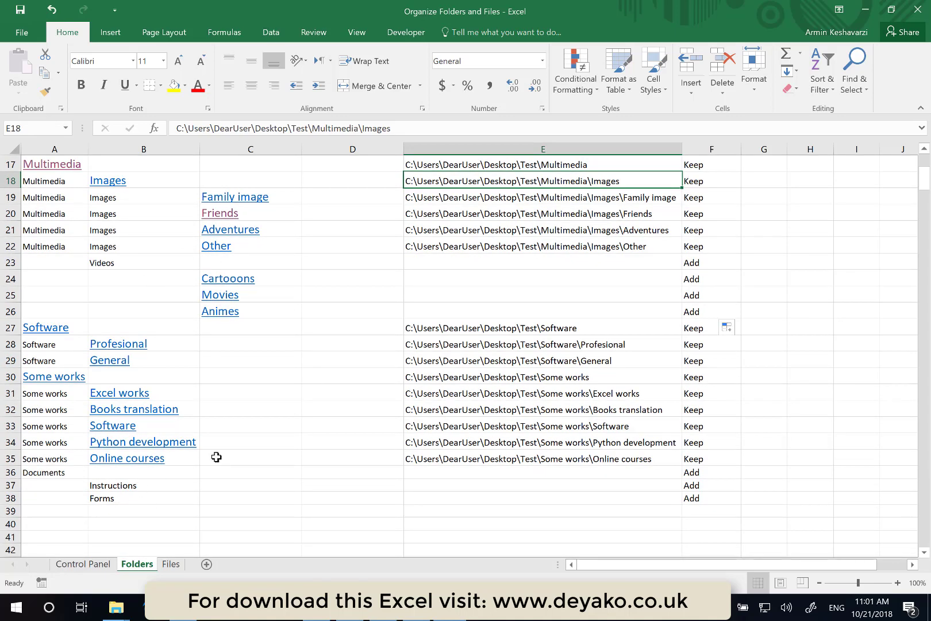
{"action": "scroll", "coordinate": [276, 399], "scroll_direction": "up", "scroll_amount": 5}
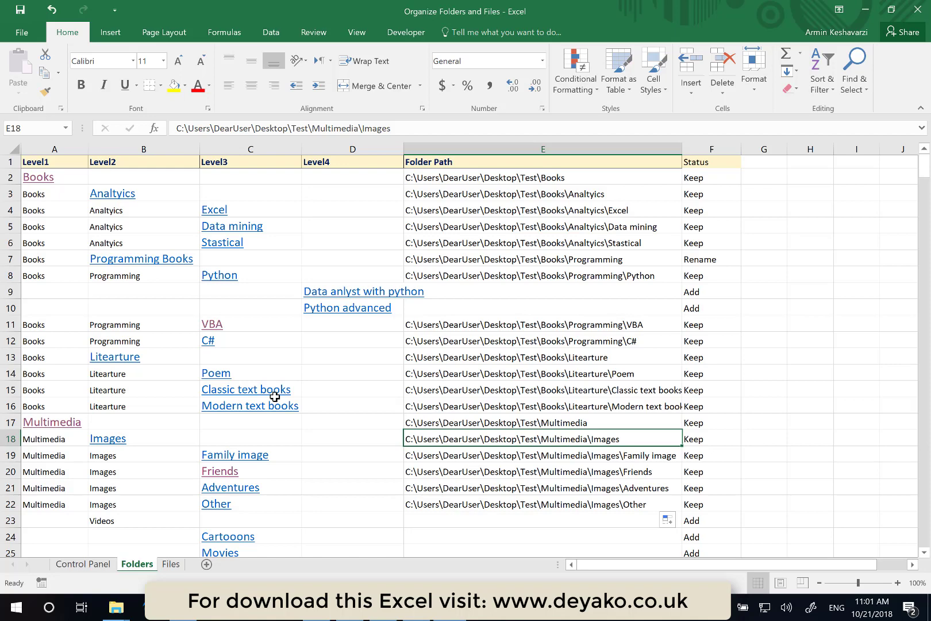
{"action": "scroll", "coordinate": [275, 397], "scroll_direction": "down", "scroll_amount": 4}
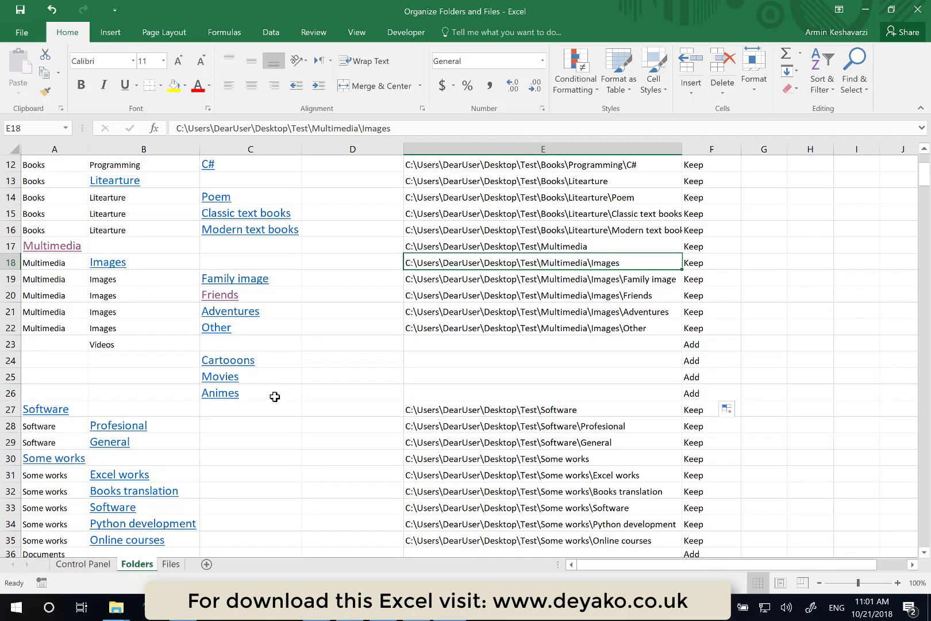
{"action": "scroll", "coordinate": [275, 397], "scroll_direction": "down", "scroll_amount": 2}
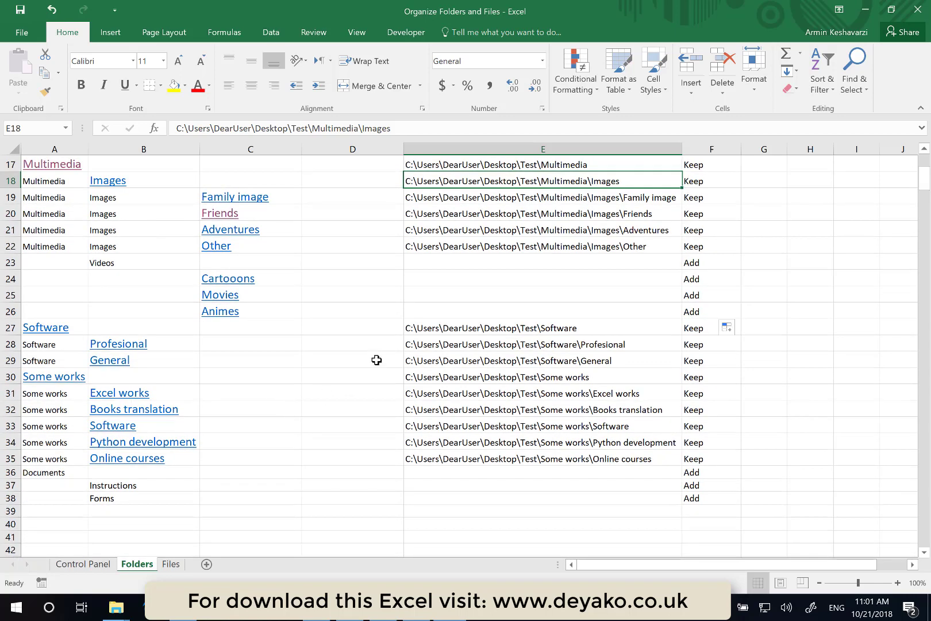
{"action": "scroll", "coordinate": [377, 360], "scroll_direction": "up", "scroll_amount": 6}
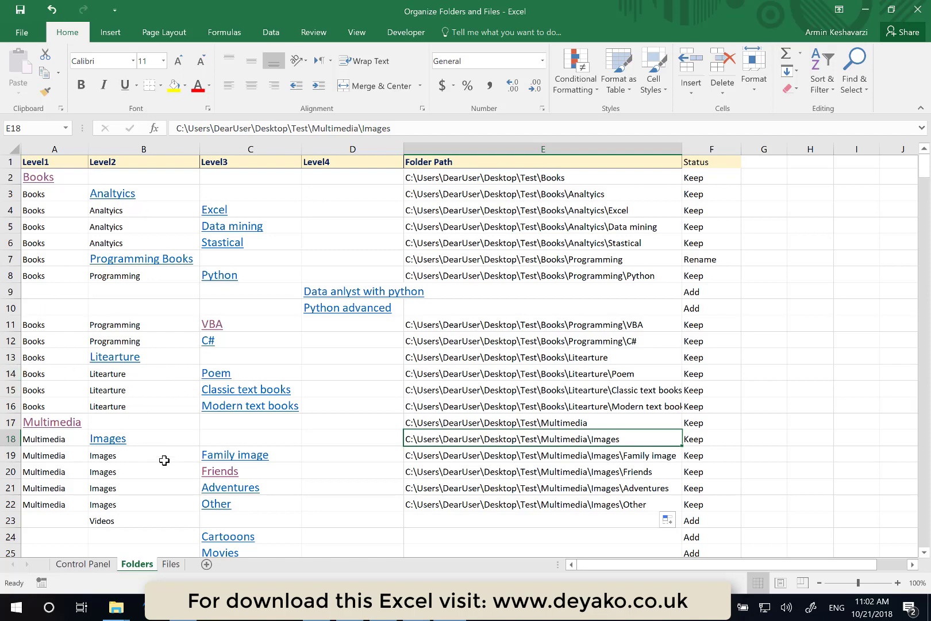
{"action": "scroll", "coordinate": [164, 461], "scroll_direction": "down", "scroll_amount": 5}
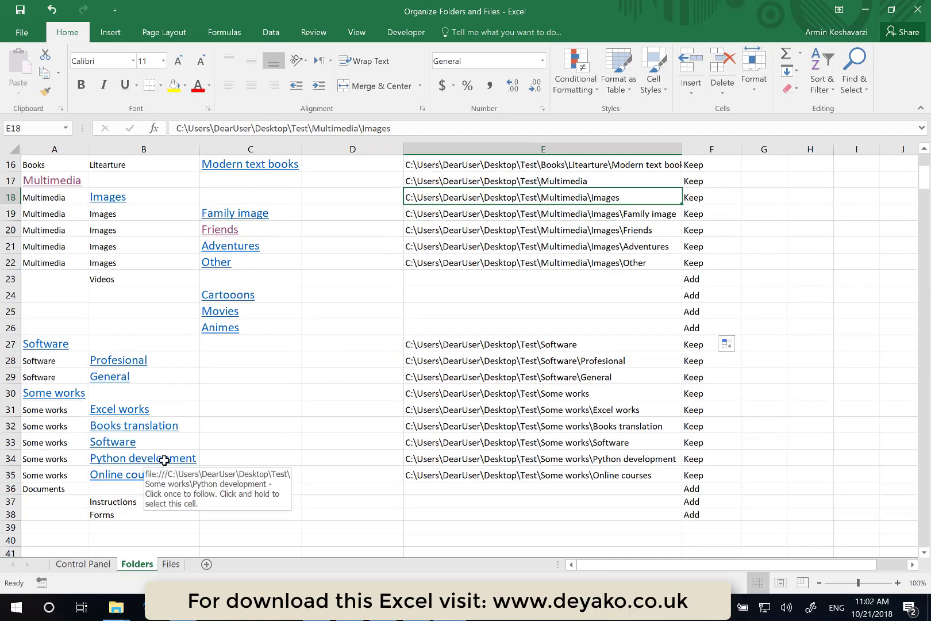
{"action": "left_click", "coordinate": [707, 413]}
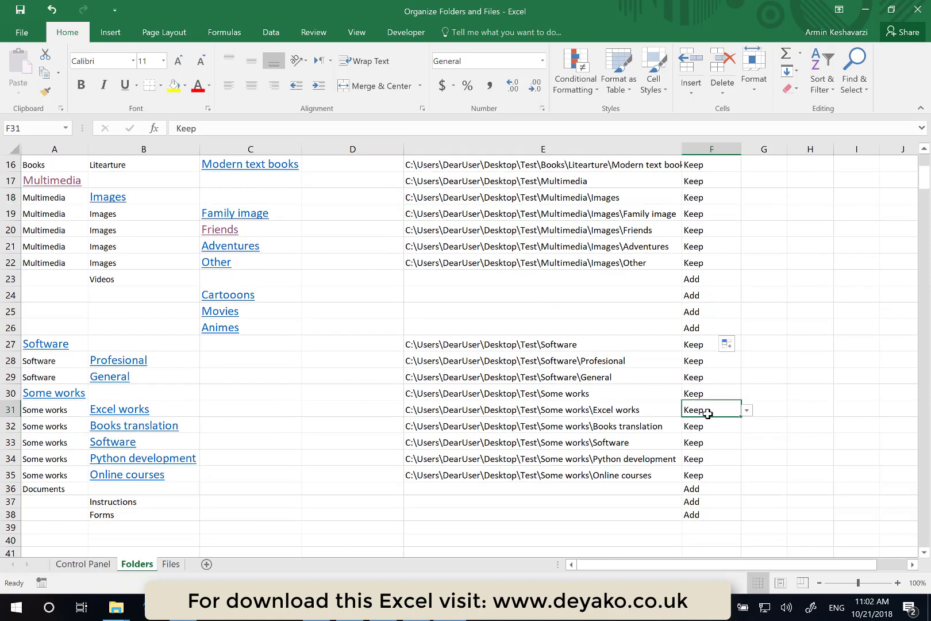
{"action": "left_click", "coordinate": [747, 411]}
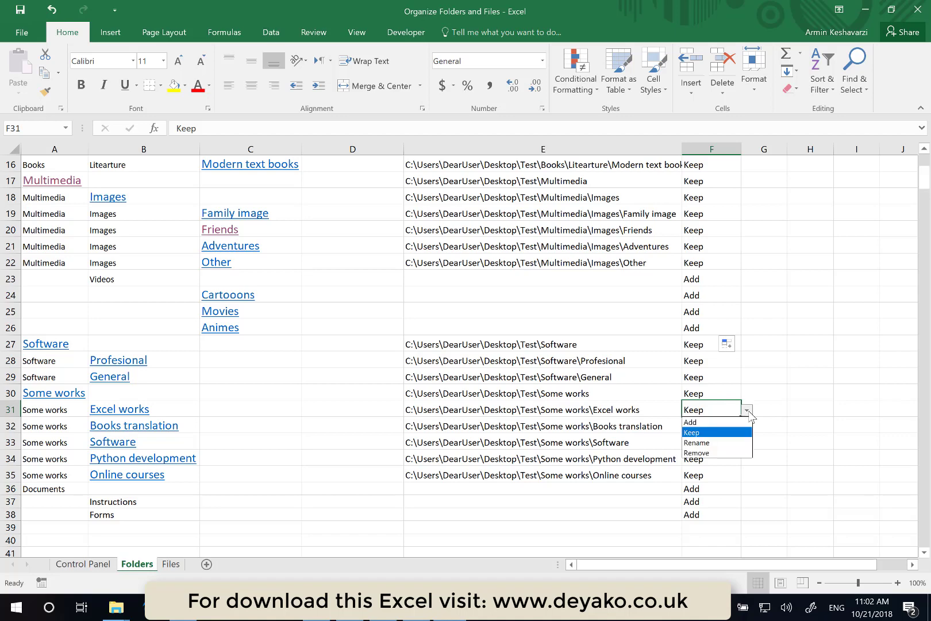
{"action": "left_click", "coordinate": [709, 454]}
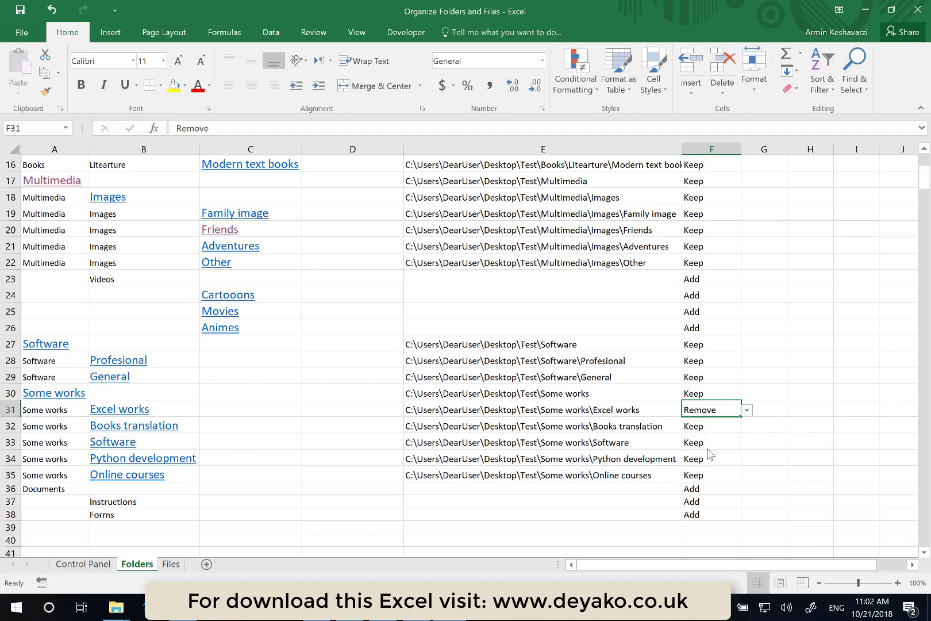
- Run Update Folders from the Control Panel sheet to apply the Status changes, then return to Folders
{"action": "scroll", "coordinate": [566, 449], "scroll_direction": "up", "scroll_amount": 5}
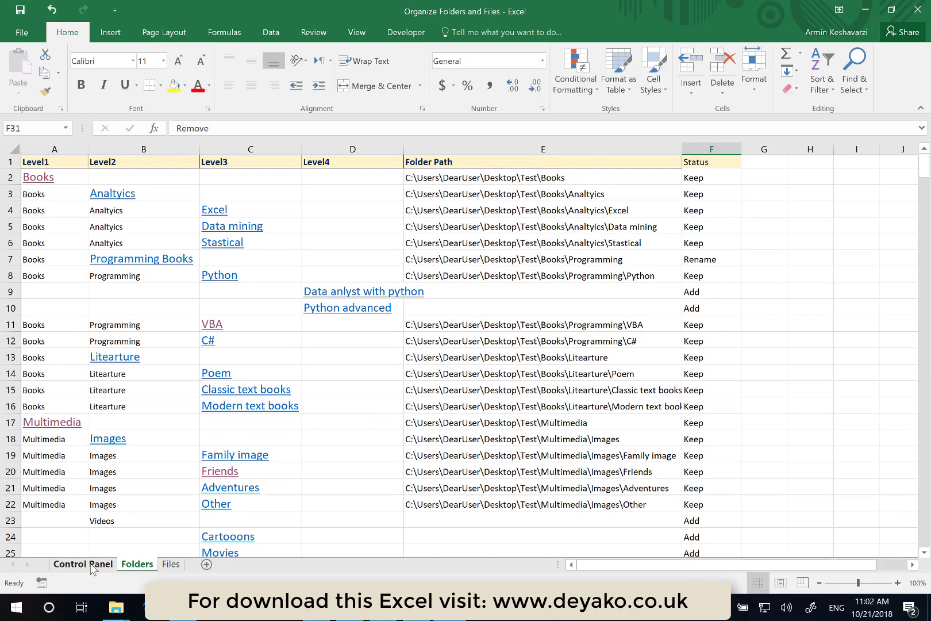
{"action": "left_click", "coordinate": [83, 564]}
{"action": "left_click", "coordinate": [406, 277]}
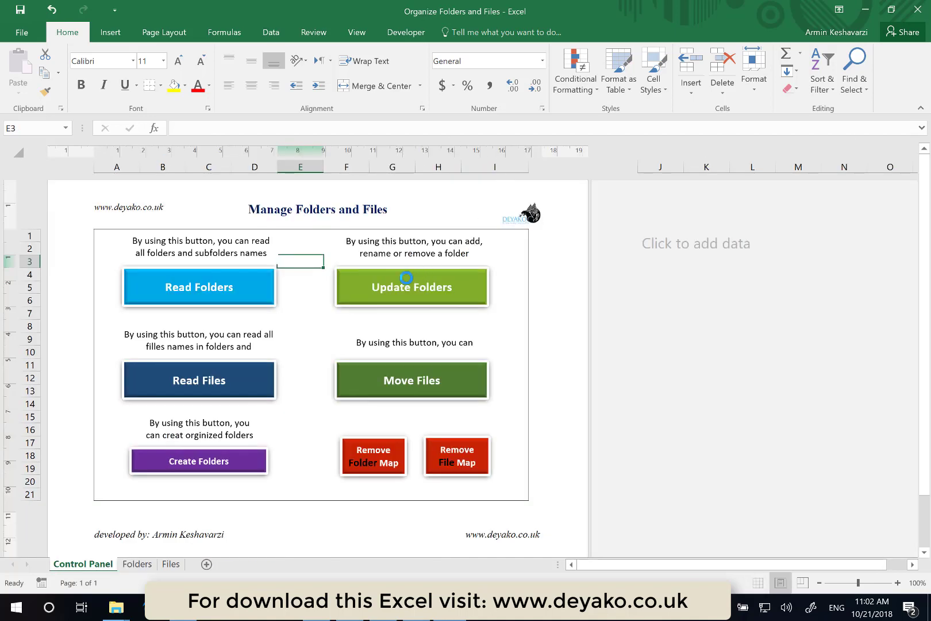
{"action": "left_click", "coordinate": [479, 351]}
{"action": "left_click", "coordinate": [137, 564]}
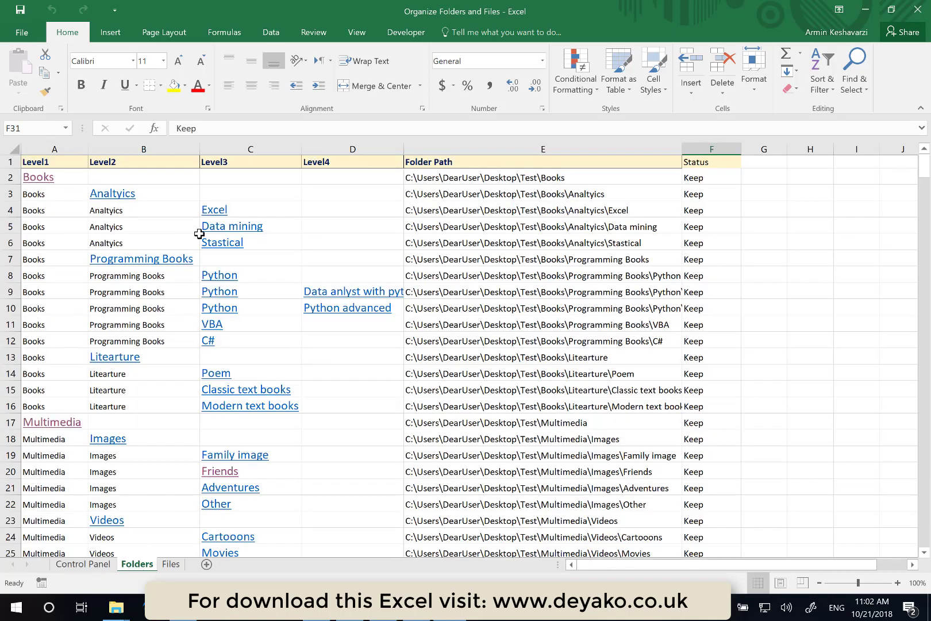
- Review the updated folder list and open the Data anlyst with python folder link to check it
{"action": "scroll", "coordinate": [320, 208], "scroll_direction": "down", "scroll_amount": 2}
{"action": "scroll", "coordinate": [320, 208], "scroll_direction": "down", "scroll_amount": 6}
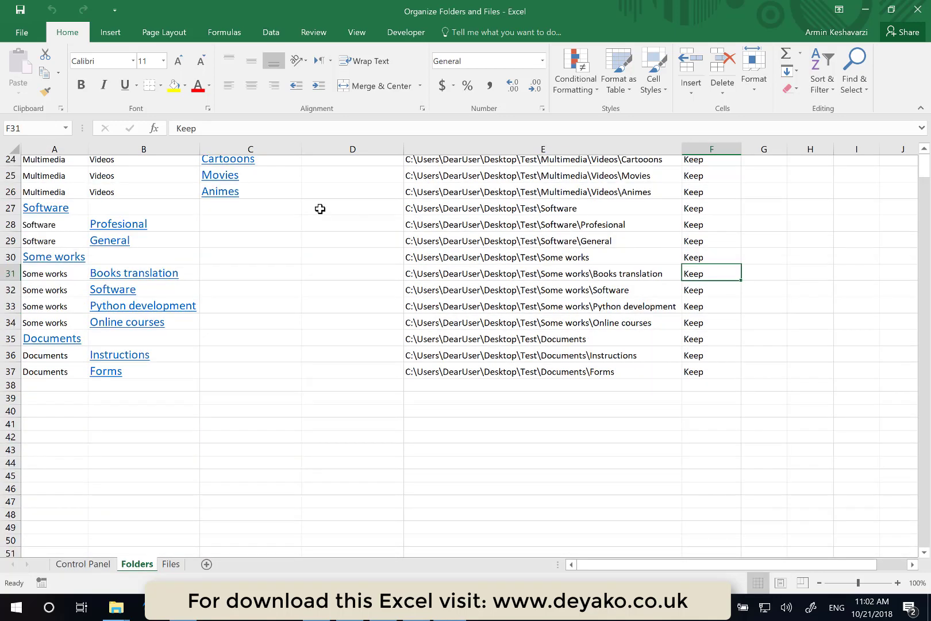
{"action": "scroll", "coordinate": [321, 209], "scroll_direction": "up", "scroll_amount": 1}
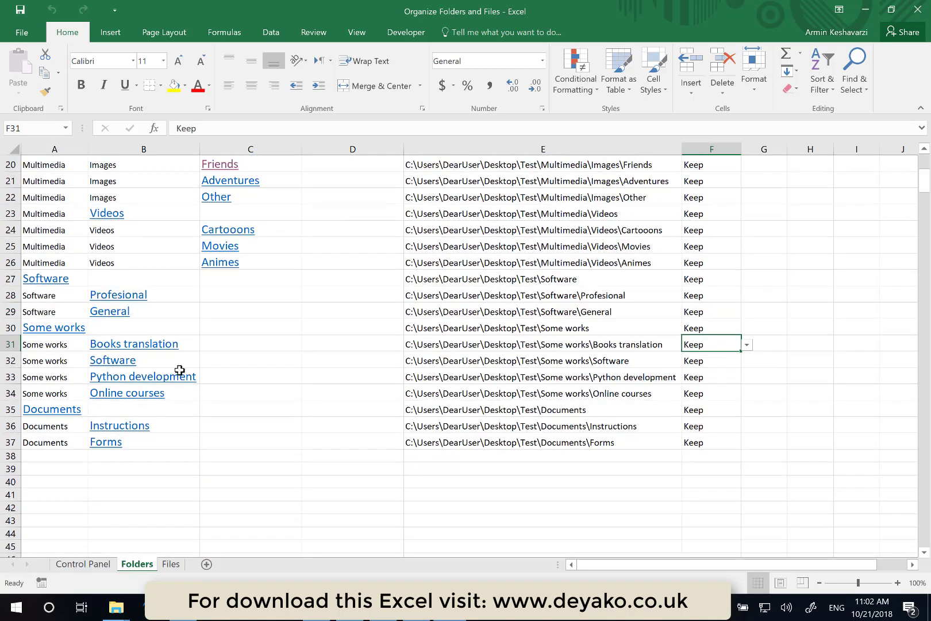
{"action": "scroll", "coordinate": [343, 303], "scroll_direction": "up", "scroll_amount": 6}
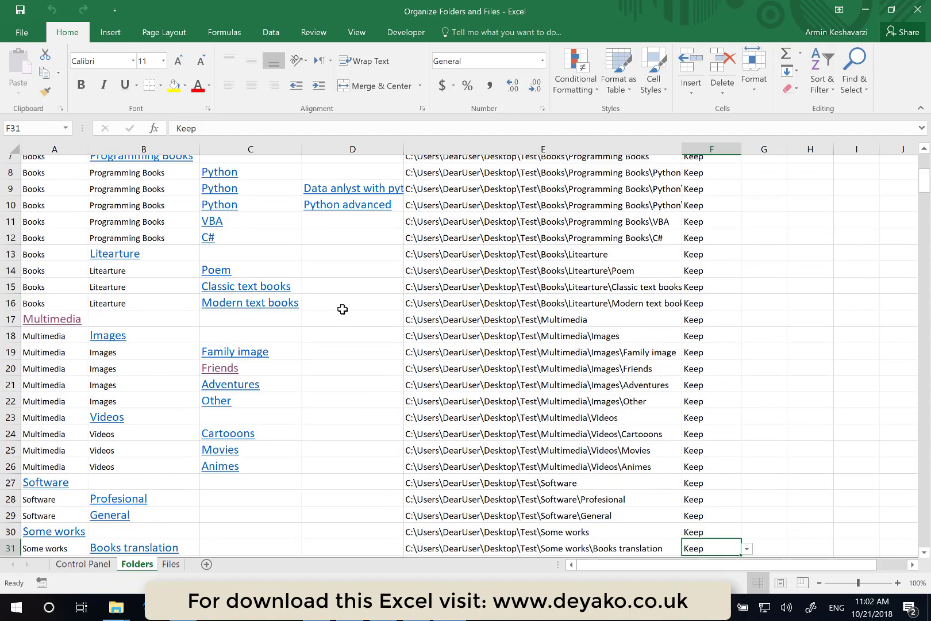
{"action": "left_click", "coordinate": [379, 293]}
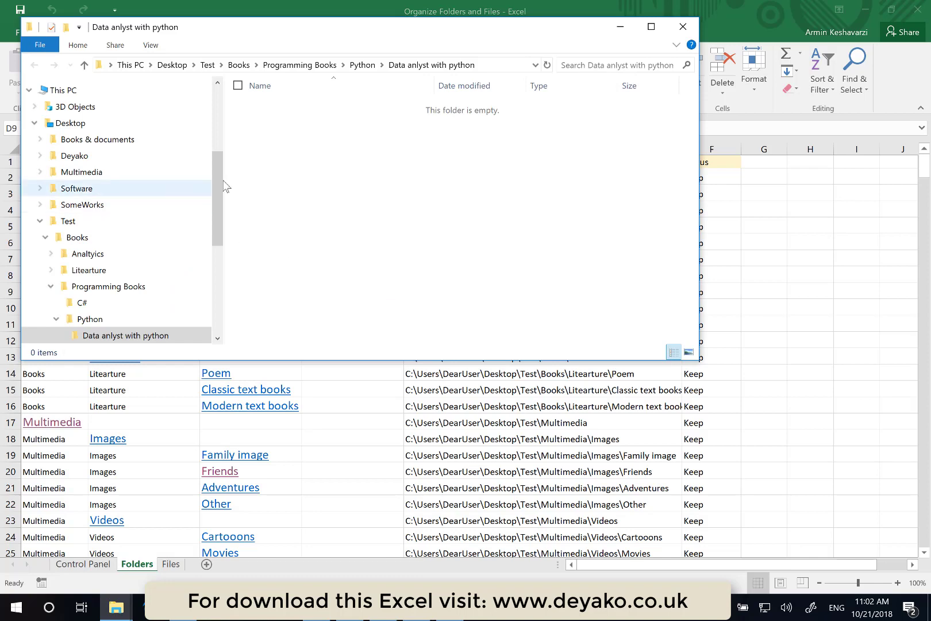
{"action": "left_click_drag", "start_coordinate": [224, 188], "coordinate": [311, 212]}
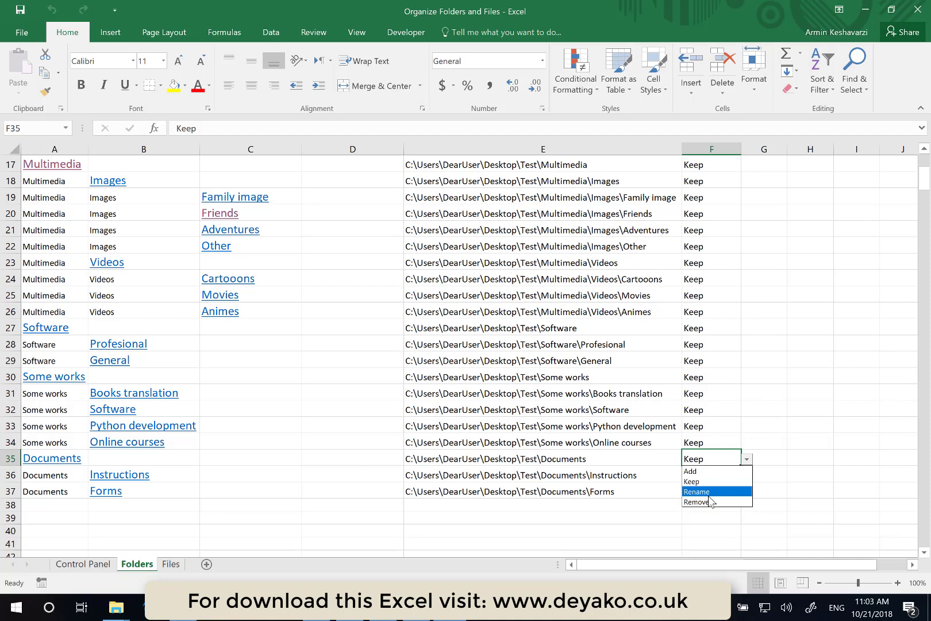
- Set the Documents folder's Status to Remove
{"action": "left_click", "coordinate": [711, 497]}
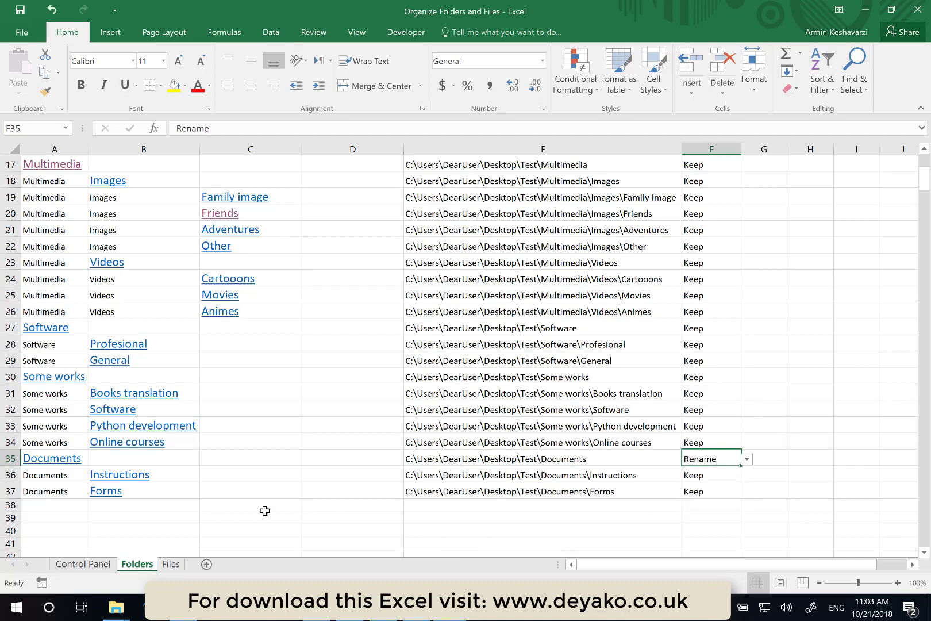
{"action": "left_click", "coordinate": [746, 460]}
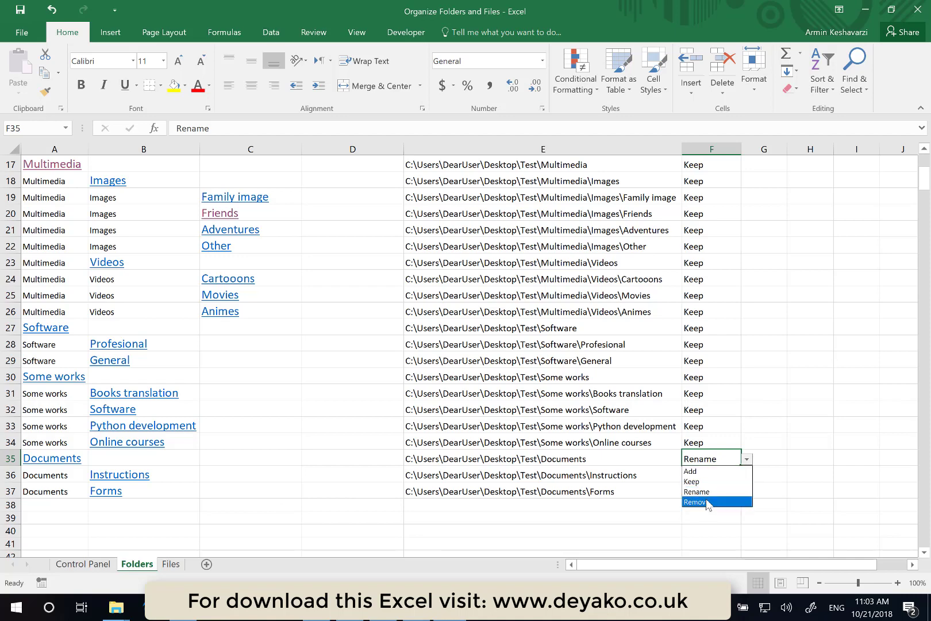
{"action": "left_click", "coordinate": [708, 502]}
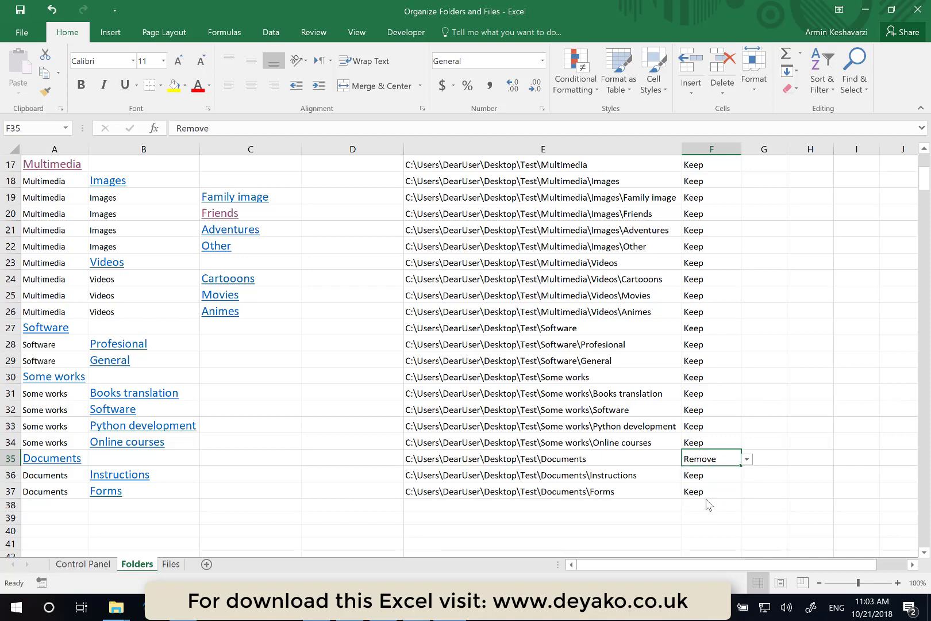
{"action": "left_click", "coordinate": [747, 460]}
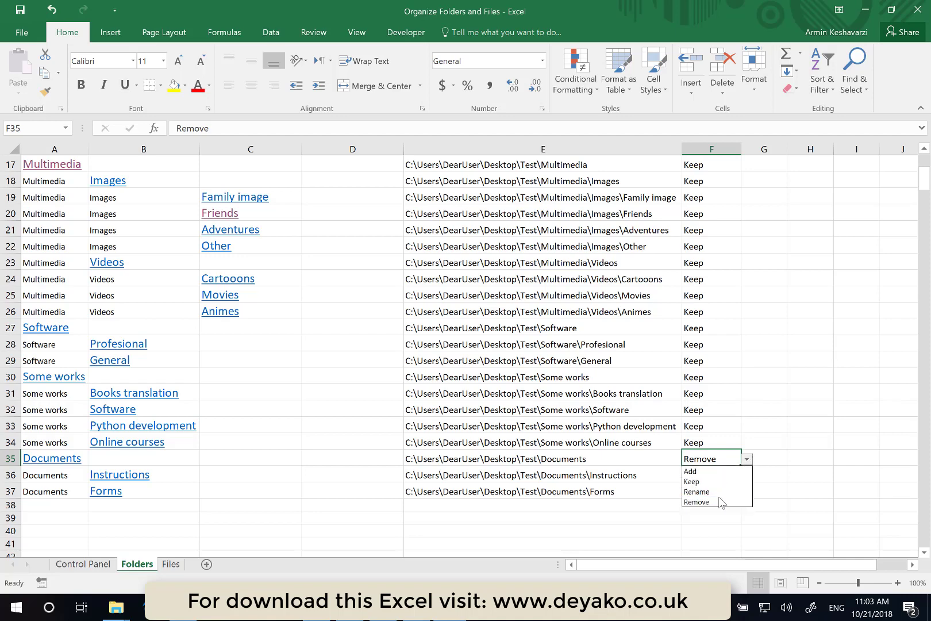
{"action": "left_click", "coordinate": [529, 478]}
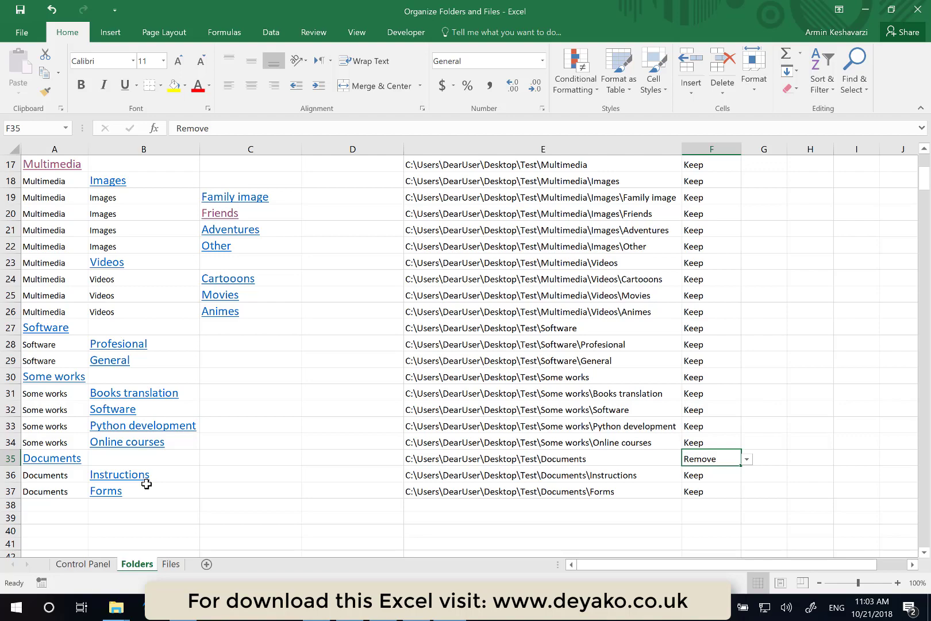
{"action": "scroll", "coordinate": [146, 484], "scroll_direction": "up", "scroll_amount": 6}
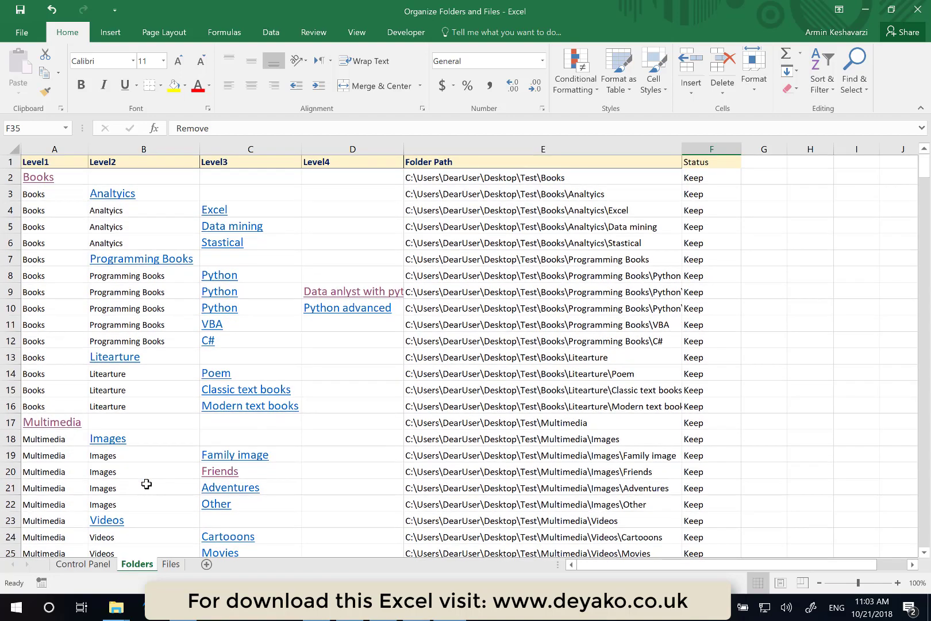
{"action": "scroll", "coordinate": [147, 484], "scroll_direction": "down", "scroll_amount": 4}
{"action": "scroll", "coordinate": [145, 484], "scroll_direction": "up", "scroll_amount": 4}
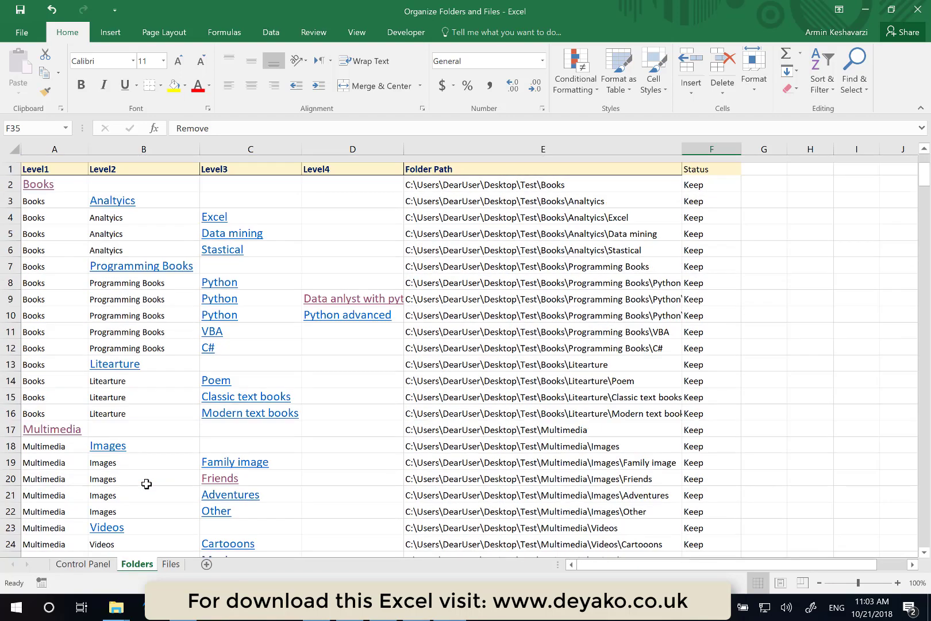
{"action": "scroll", "coordinate": [577, 482], "scroll_direction": "down", "scroll_amount": 6}
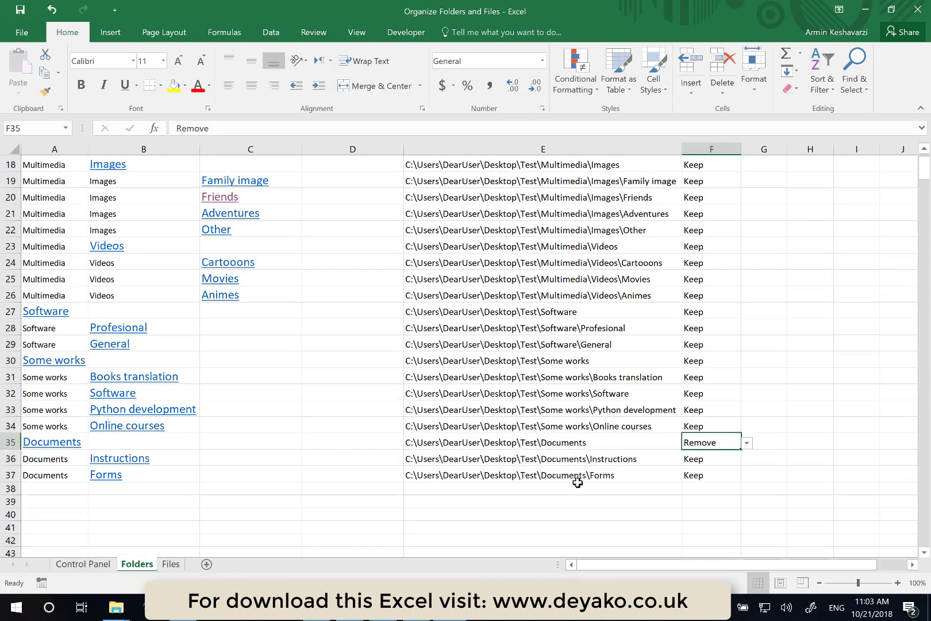
- Select the Status column and add an Equal To conditional formatting rule highlighting Remove with light red fill and dark red text
{"action": "scroll", "coordinate": [577, 482], "scroll_direction": "up", "scroll_amount": 6}
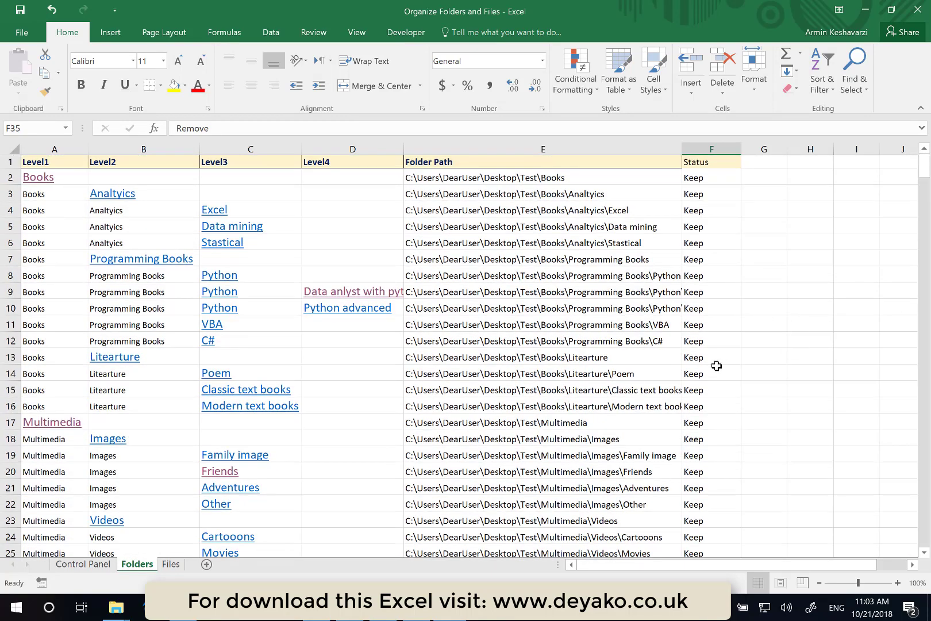
{"action": "scroll", "coordinate": [680, 398], "scroll_direction": "down", "scroll_amount": 2}
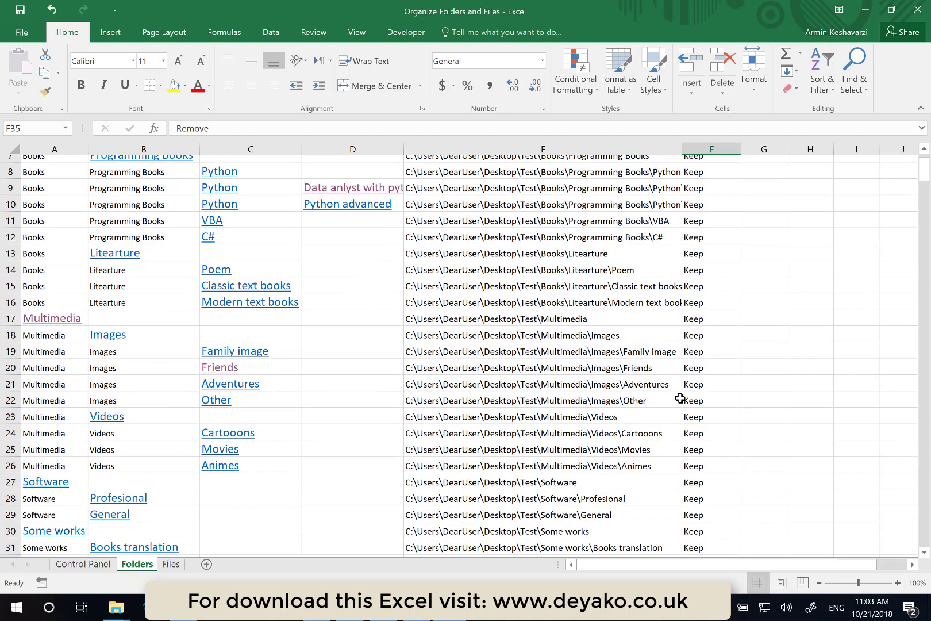
{"action": "scroll", "coordinate": [681, 398], "scroll_direction": "up", "scroll_amount": 3}
{"action": "left_click", "coordinate": [706, 147]}
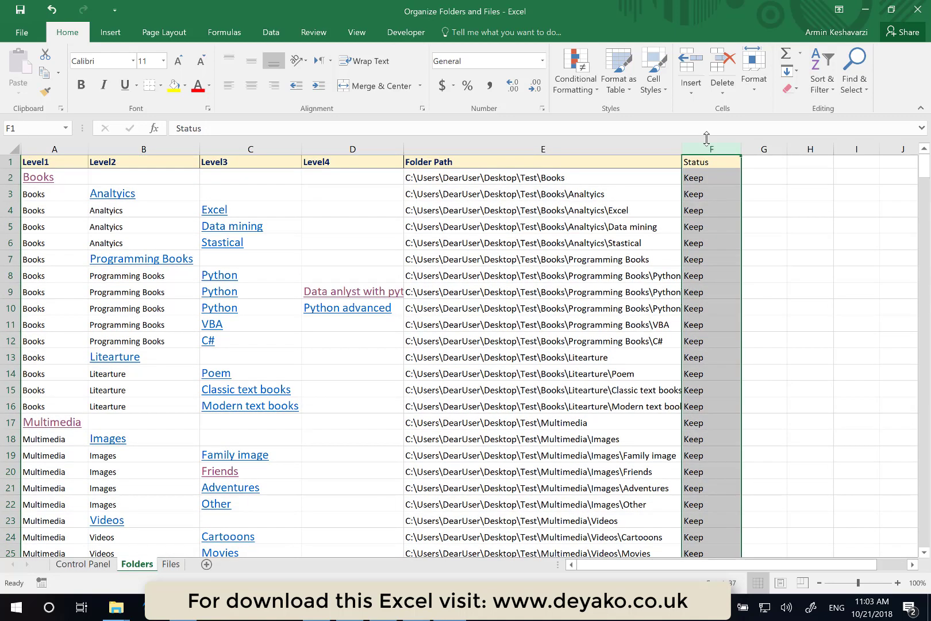
{"action": "scroll", "coordinate": [550, 264], "scroll_direction": "down", "scroll_amount": 1}
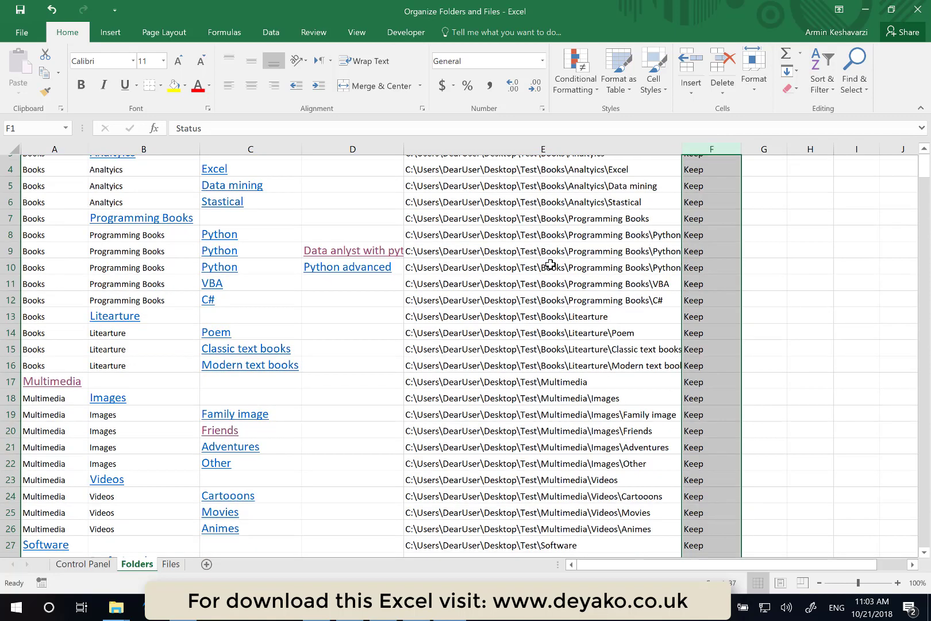
{"action": "scroll", "coordinate": [551, 265], "scroll_direction": "down", "scroll_amount": 5}
{"action": "scroll", "coordinate": [550, 264], "scroll_direction": "up", "scroll_amount": 6}
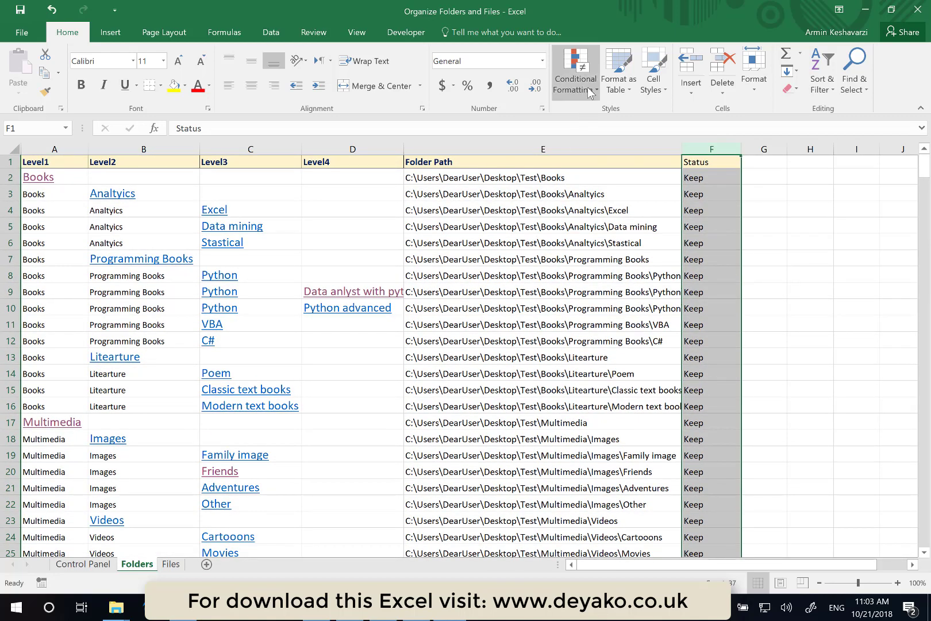
{"action": "left_click", "coordinate": [755, 259]}
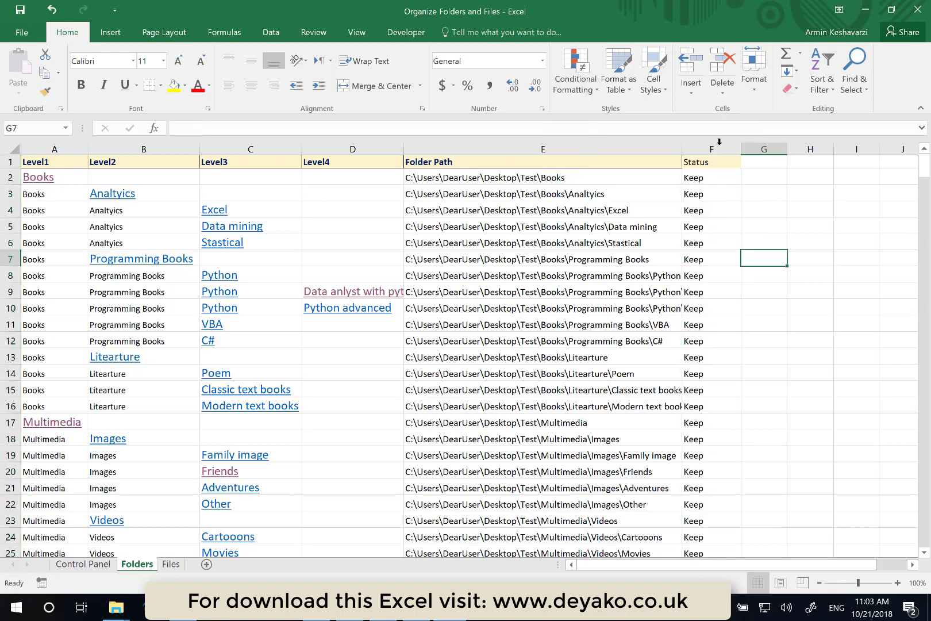
{"action": "left_click", "coordinate": [715, 149]}
{"action": "left_click", "coordinate": [577, 93]}
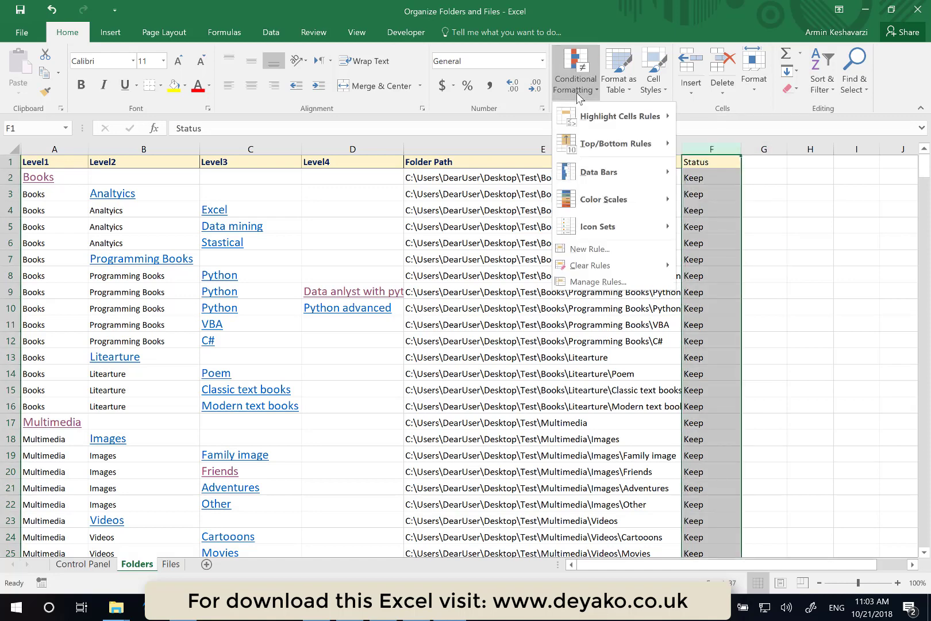
{"action": "mouse_move", "coordinate": [622, 128]}
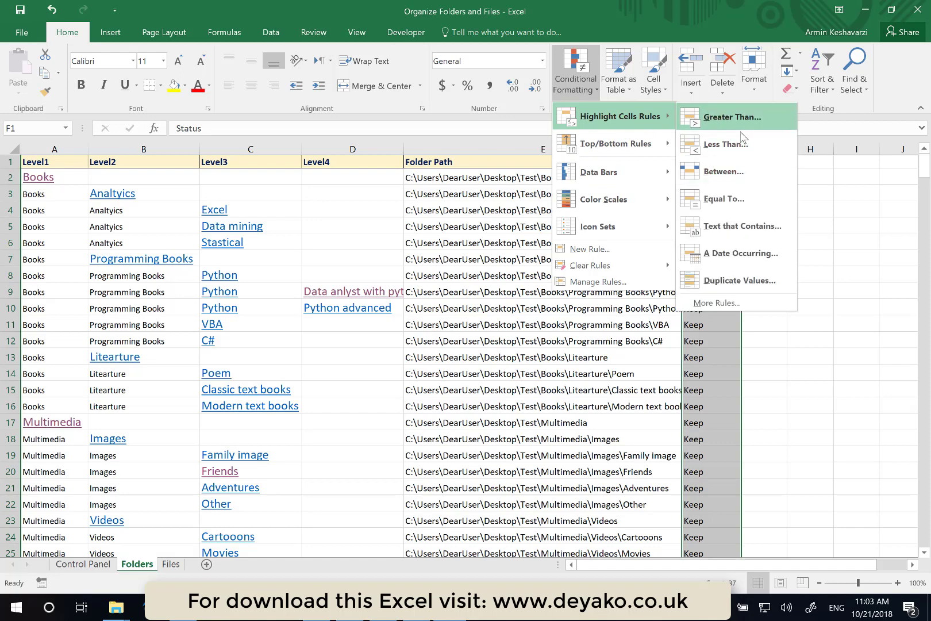
{"action": "left_click", "coordinate": [738, 202]}
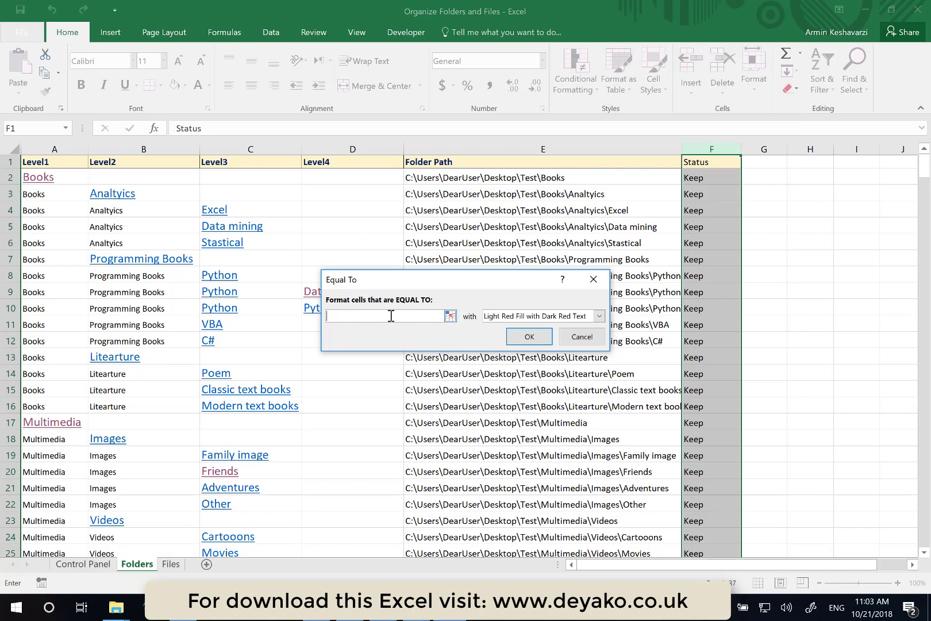
{"action": "type", "text": "ریالثئخرث"}
{"action": "left_click", "coordinate": [529, 337]}
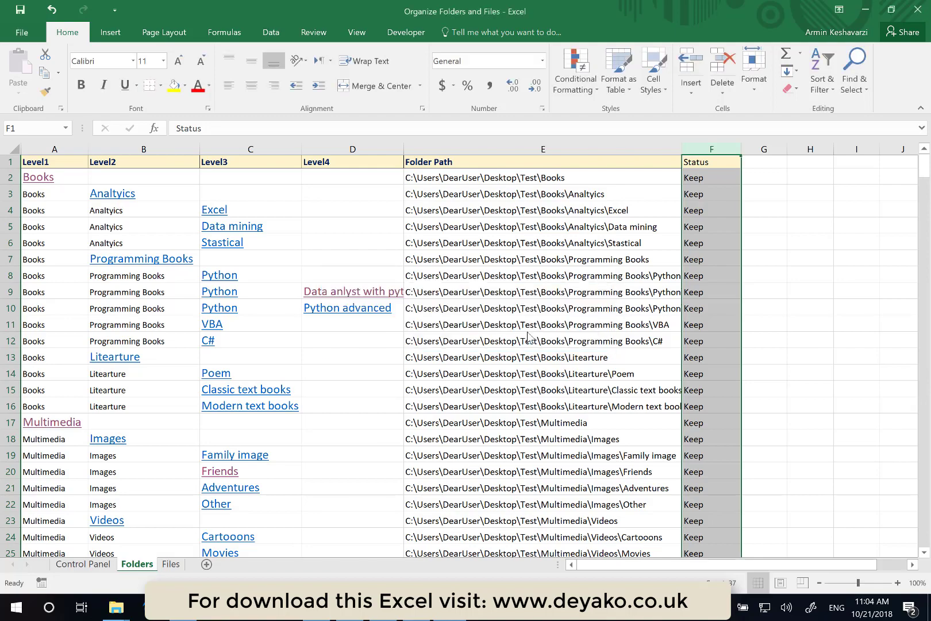
- Add an Equal To rule to the Status column highlighting Rename with yellow fill and dark yellow text
{"action": "scroll", "coordinate": [529, 337], "scroll_direction": "down", "scroll_amount": 9}
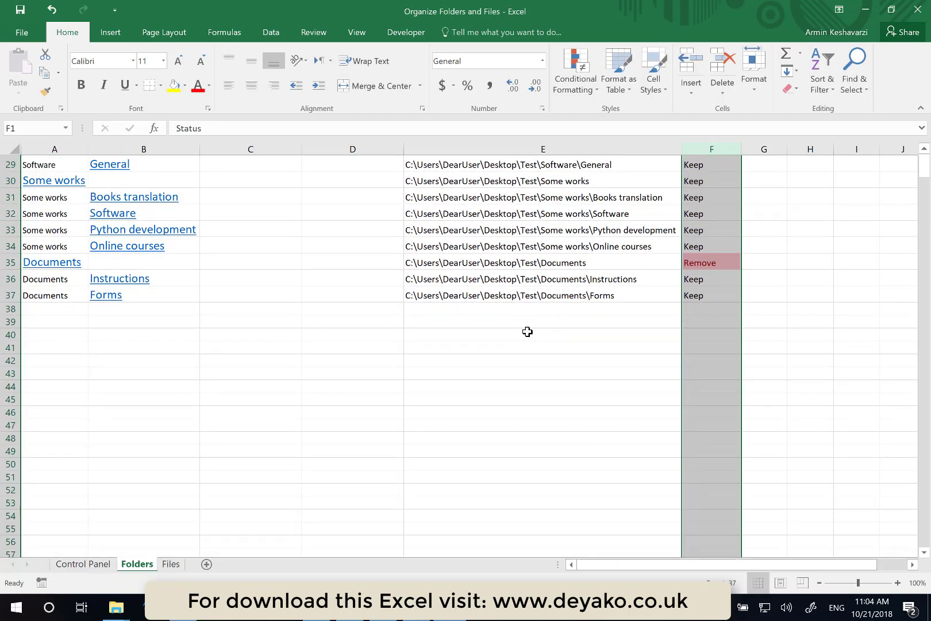
{"action": "scroll", "coordinate": [529, 337], "scroll_direction": "up", "scroll_amount": 1}
{"action": "left_click", "coordinate": [706, 311]}
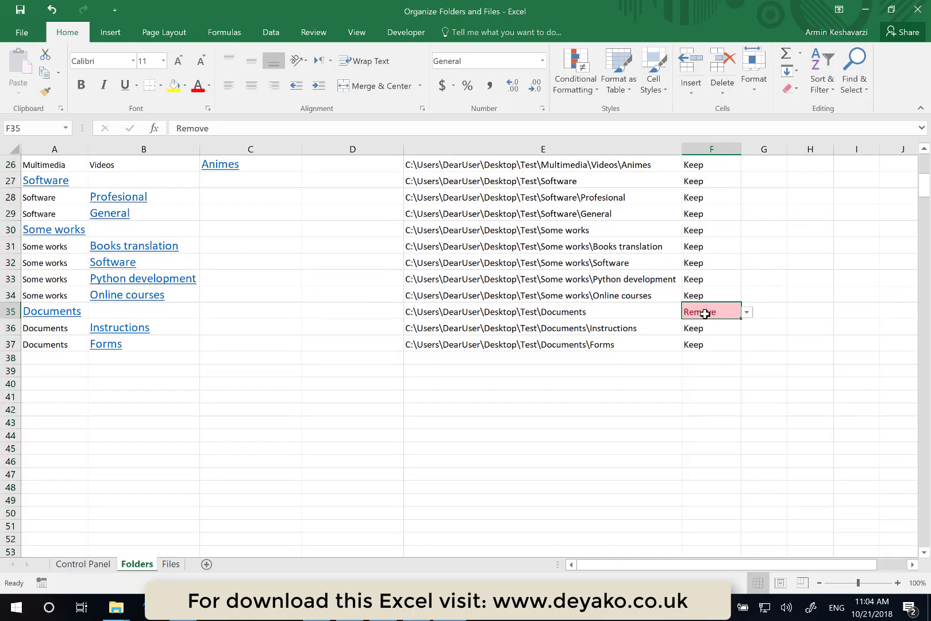
{"action": "scroll", "coordinate": [707, 310], "scroll_direction": "up", "scroll_amount": 8}
{"action": "left_click", "coordinate": [710, 149]}
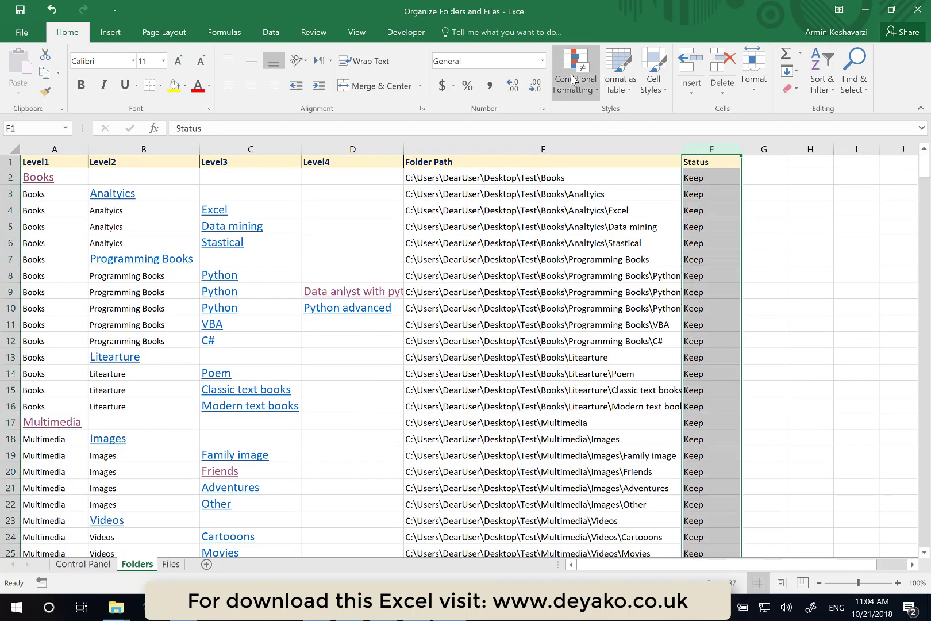
{"action": "left_click", "coordinate": [566, 94]}
{"action": "mouse_move", "coordinate": [613, 119]}
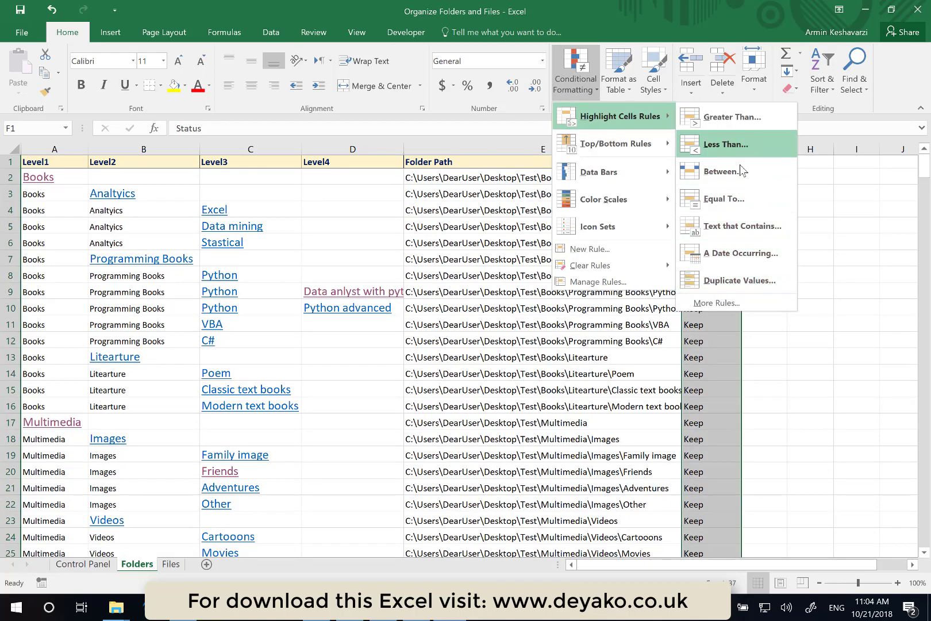
{"action": "left_click", "coordinate": [734, 191]}
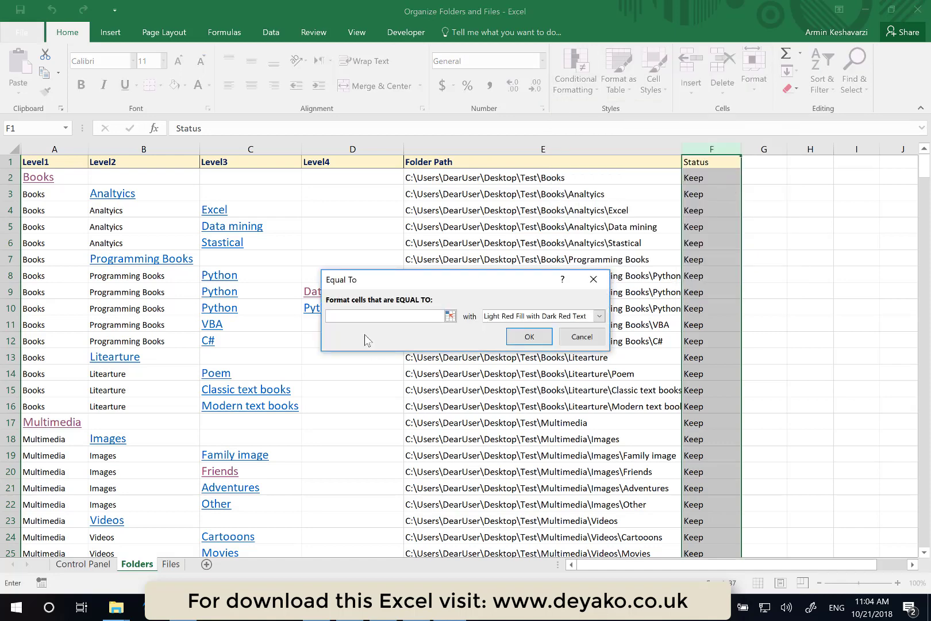
{"action": "type", "text": "Rename"}
{"action": "left_click", "coordinate": [601, 312]}
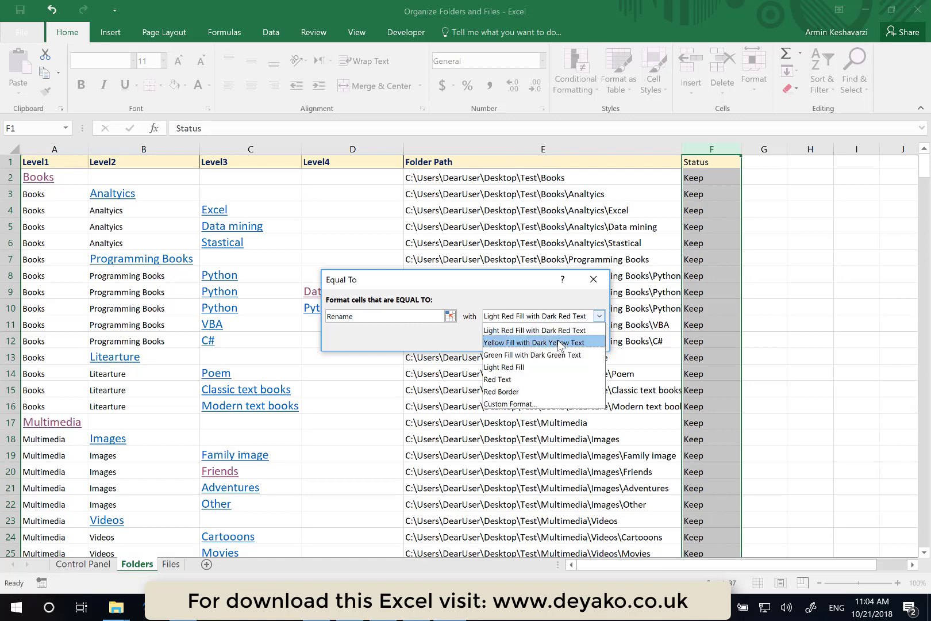
{"action": "left_click", "coordinate": [523, 343]}
{"action": "left_click", "coordinate": [529, 337]}
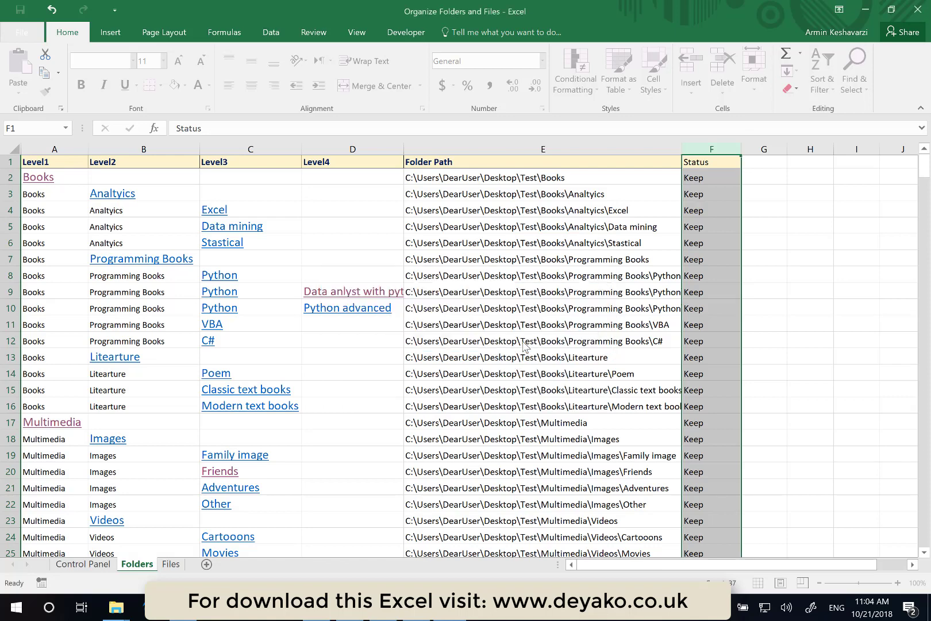
- Add an Equal To rule to the Status column highlighting Add with green fill and dark green text
{"action": "scroll", "coordinate": [525, 345], "scroll_direction": "down", "scroll_amount": 2}
{"action": "scroll", "coordinate": [524, 344], "scroll_direction": "up", "scroll_amount": 2}
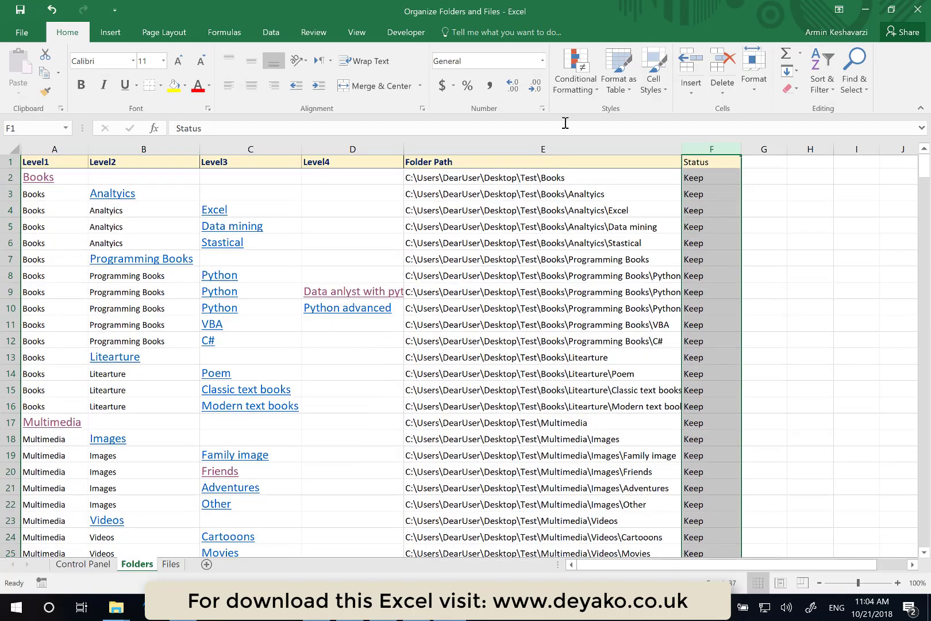
{"action": "left_click", "coordinate": [566, 83]}
{"action": "mouse_move", "coordinate": [566, 118]}
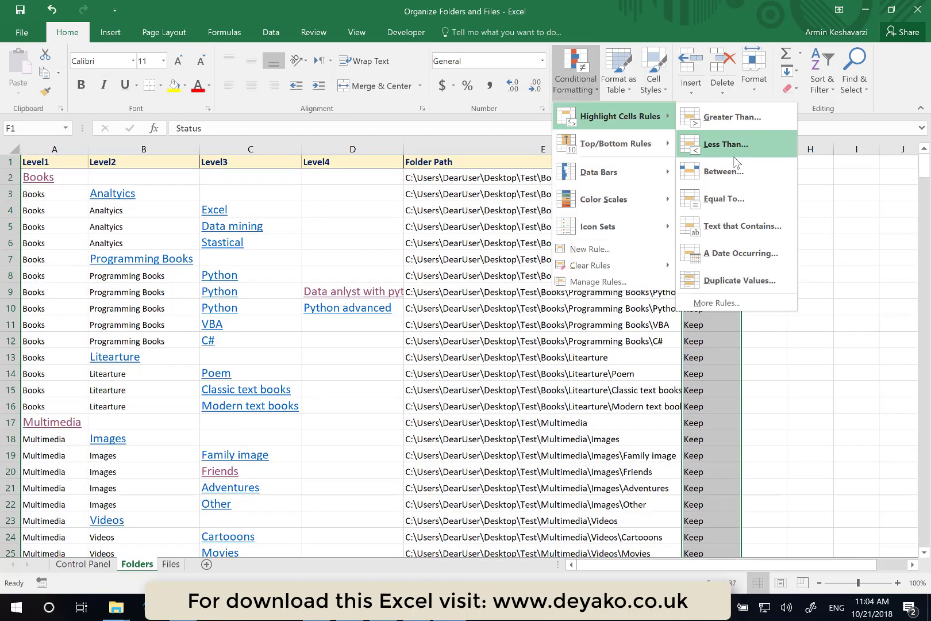
{"action": "left_click", "coordinate": [737, 200]}
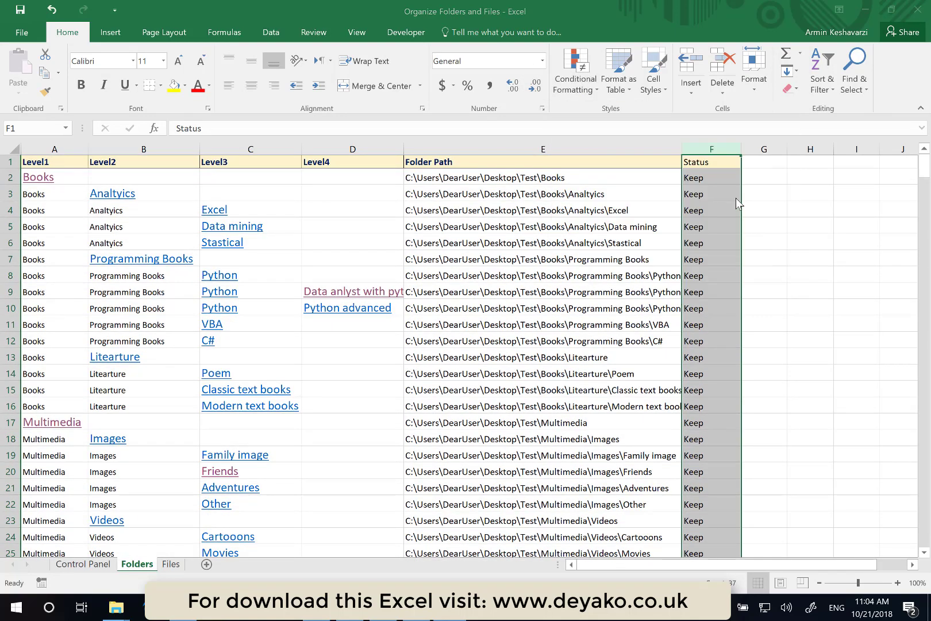
{"action": "type", "text": "Add"}
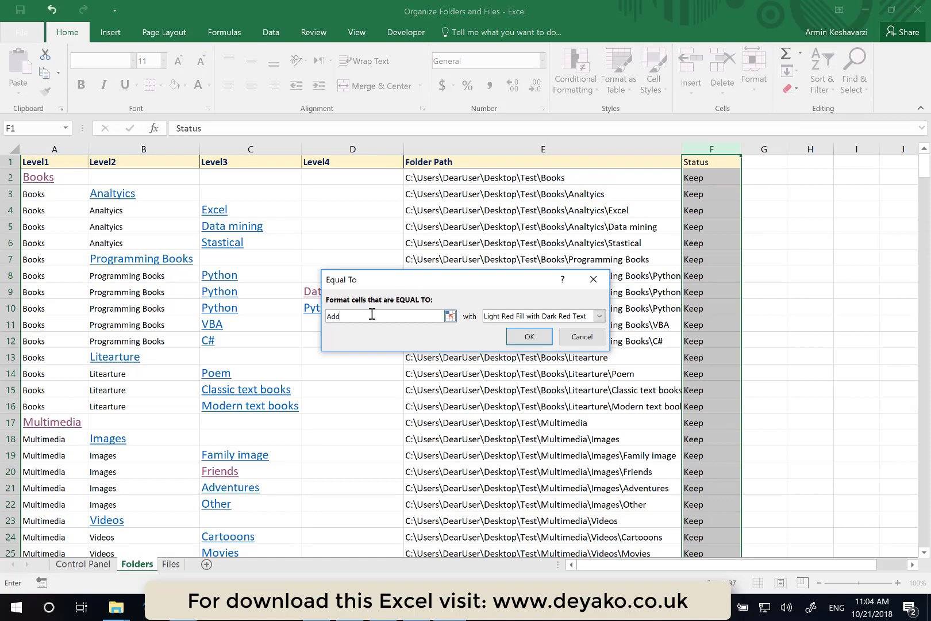
{"action": "left_click", "coordinate": [599, 317]}
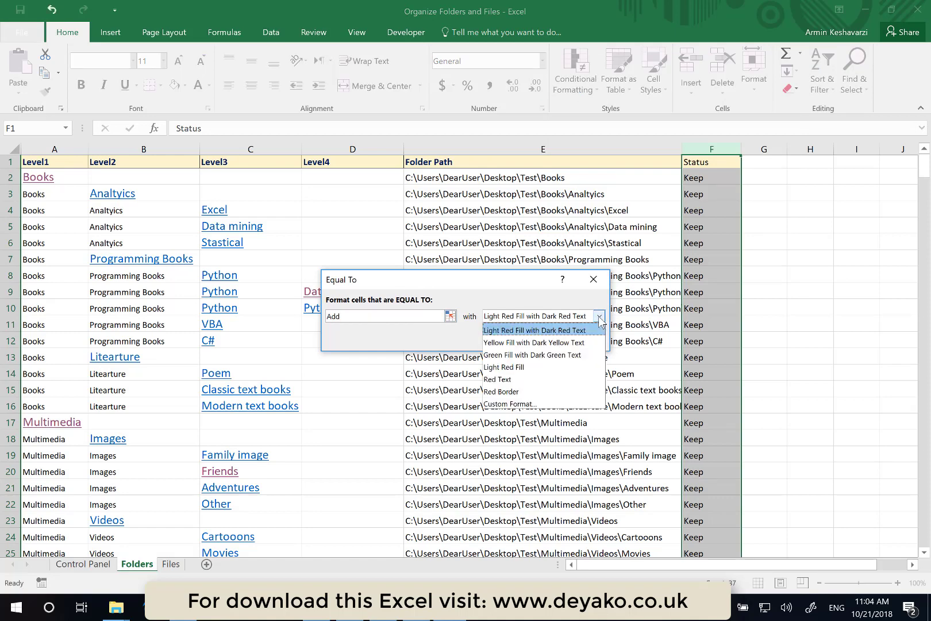
{"action": "left_click", "coordinate": [548, 355]}
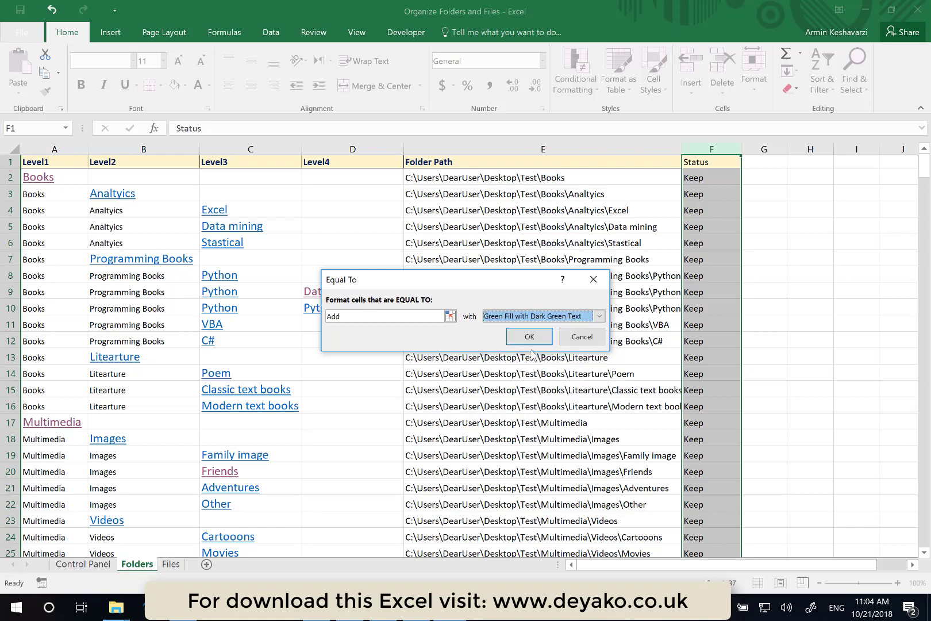
{"action": "left_click", "coordinate": [532, 336]}
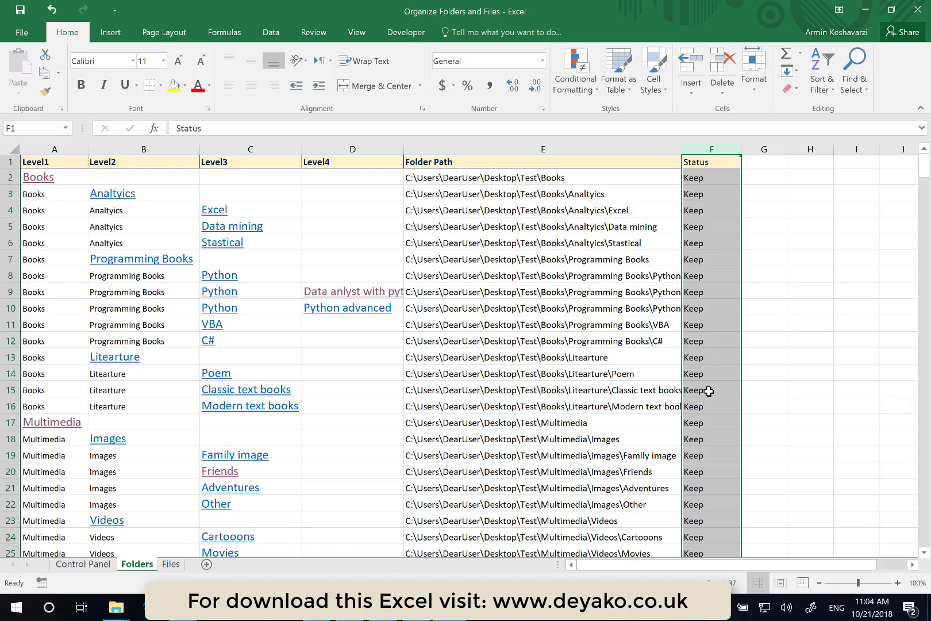
- Set the Status of the General folder under Software to Rename
{"action": "scroll", "coordinate": [708, 391], "scroll_direction": "down", "scroll_amount": 3}
{"action": "scroll", "coordinate": [709, 391], "scroll_direction": "down", "scroll_amount": 1}
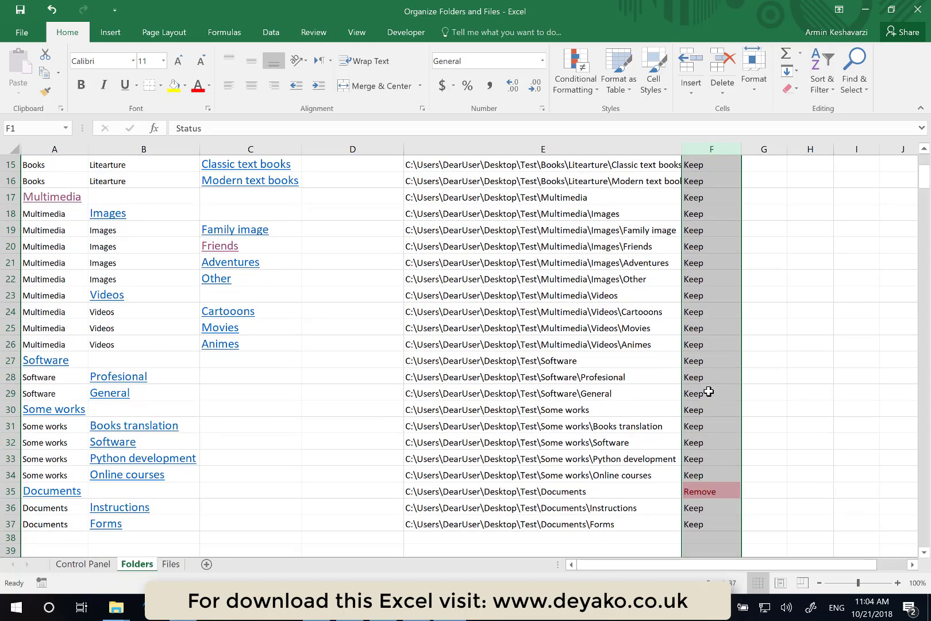
{"action": "left_click", "coordinate": [708, 392]}
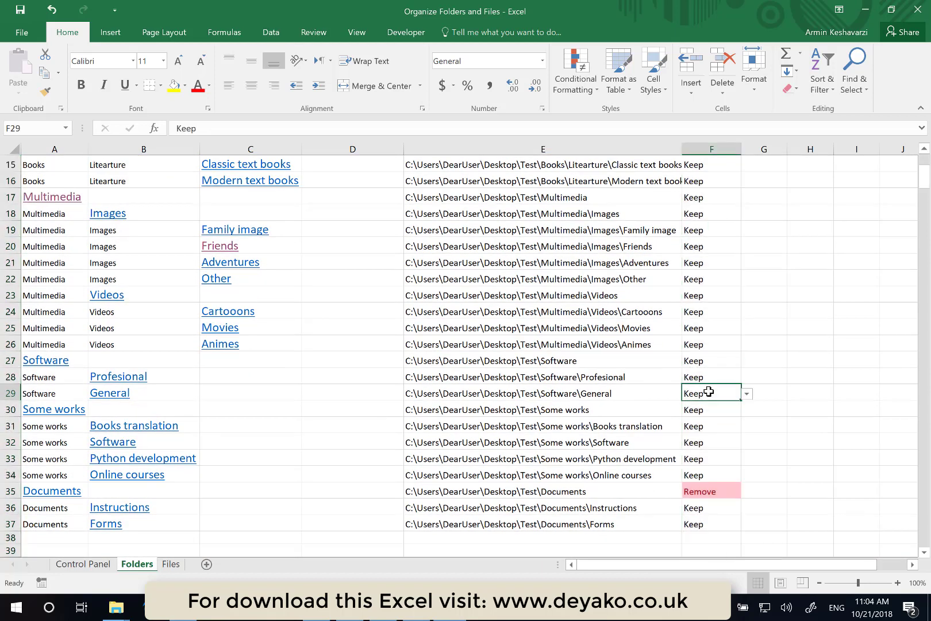
{"action": "left_click", "coordinate": [747, 397]}
{"action": "left_click", "coordinate": [717, 426]}
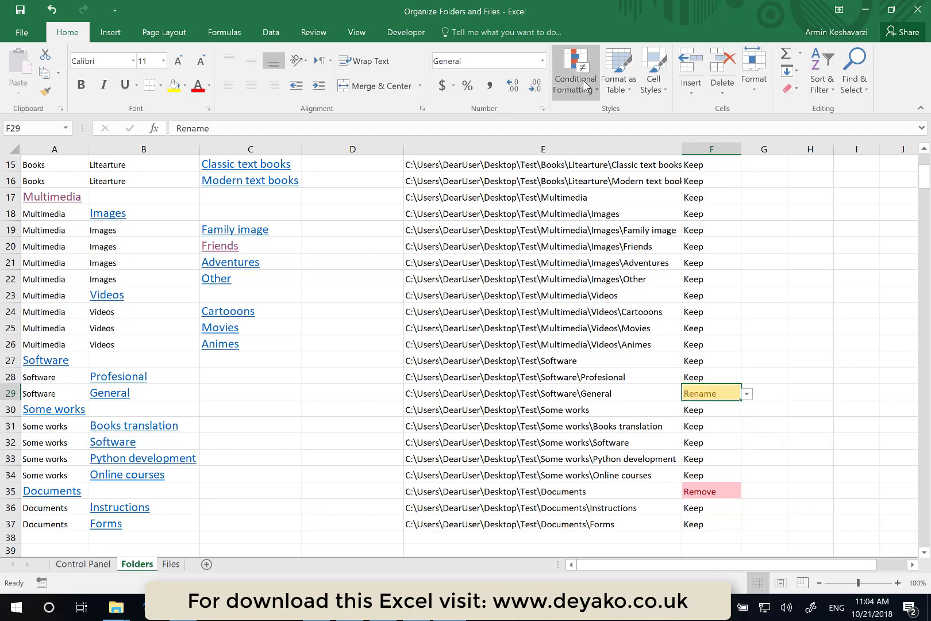
- Set the Status of the Some works folder to Add
{"action": "left_click", "coordinate": [699, 409]}
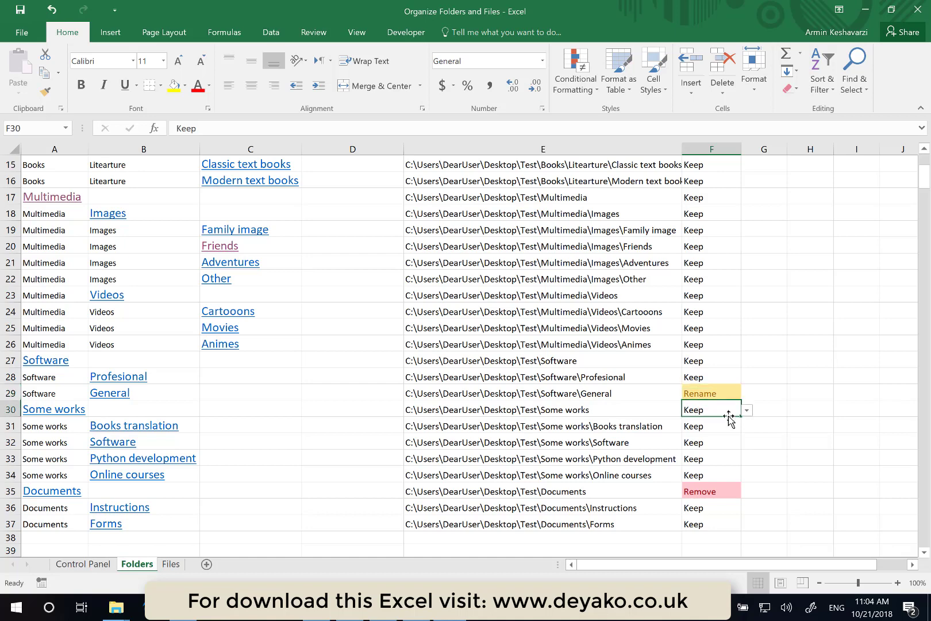
{"action": "left_click", "coordinate": [747, 412]}
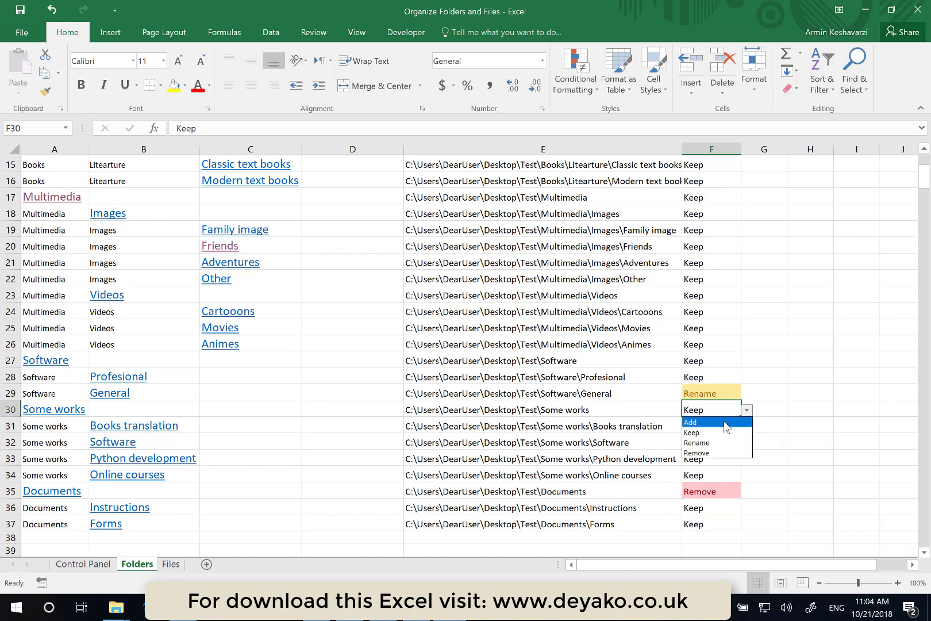
{"action": "left_click", "coordinate": [724, 422]}
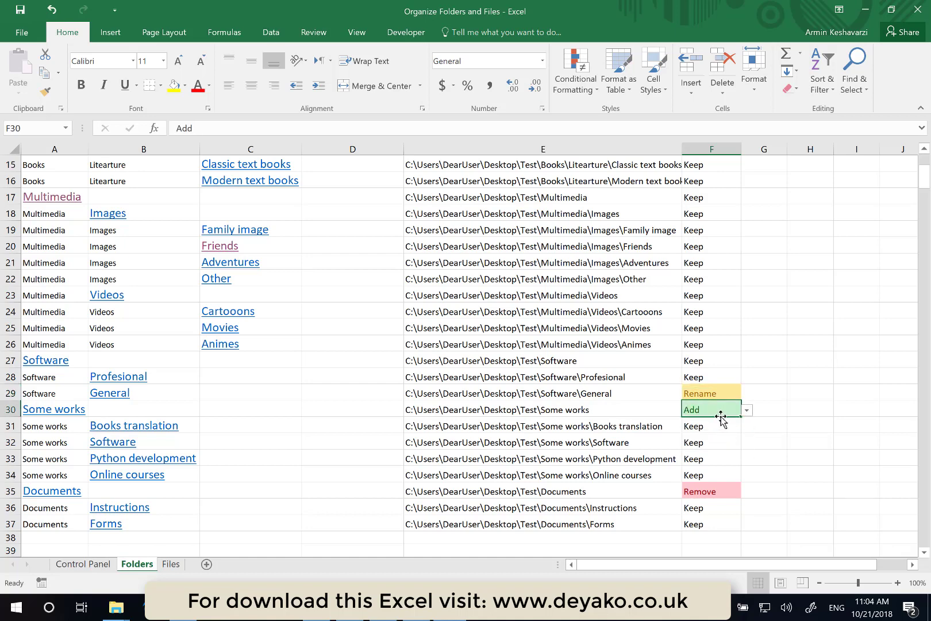
- Return to the Control Panel sheet
{"action": "left_click", "coordinate": [710, 459]}
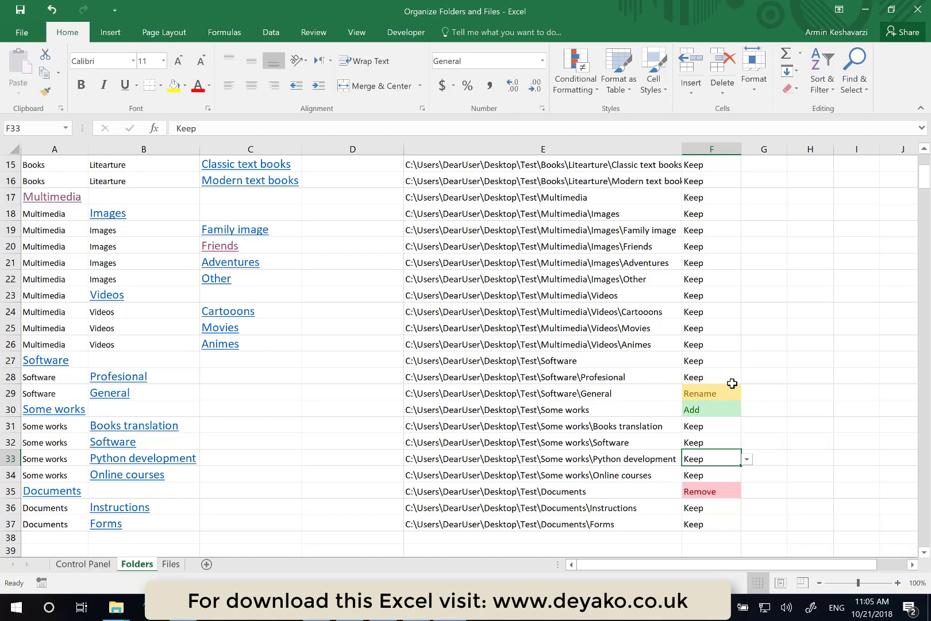
{"action": "scroll", "coordinate": [732, 383], "scroll_direction": "up", "scroll_amount": 5}
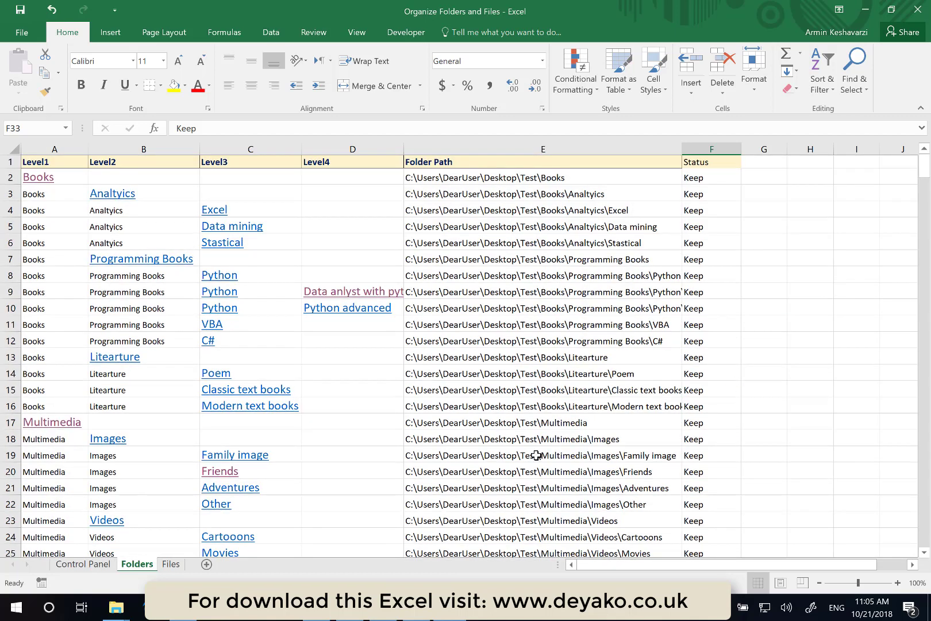
{"action": "left_click", "coordinate": [95, 563]}
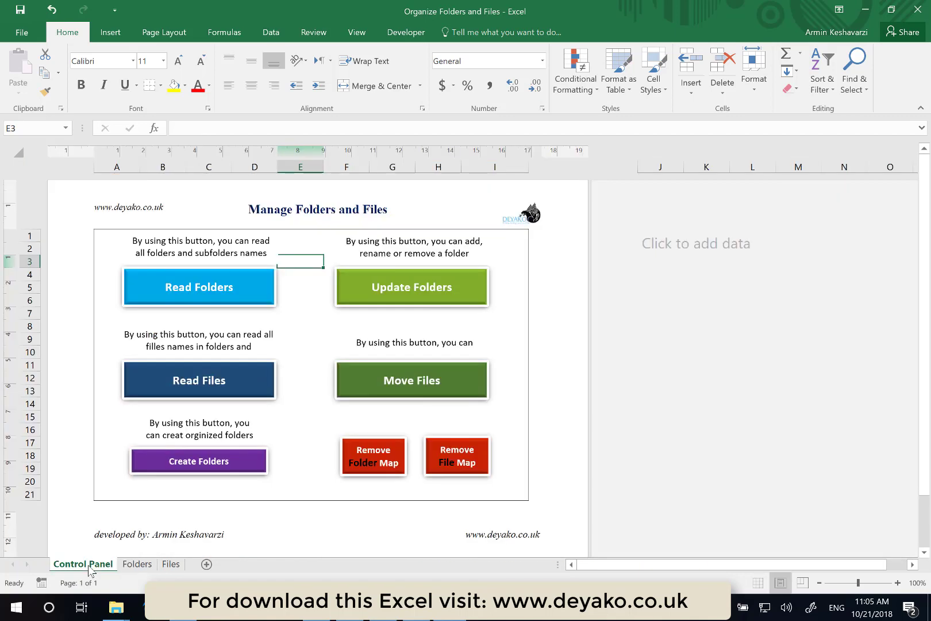